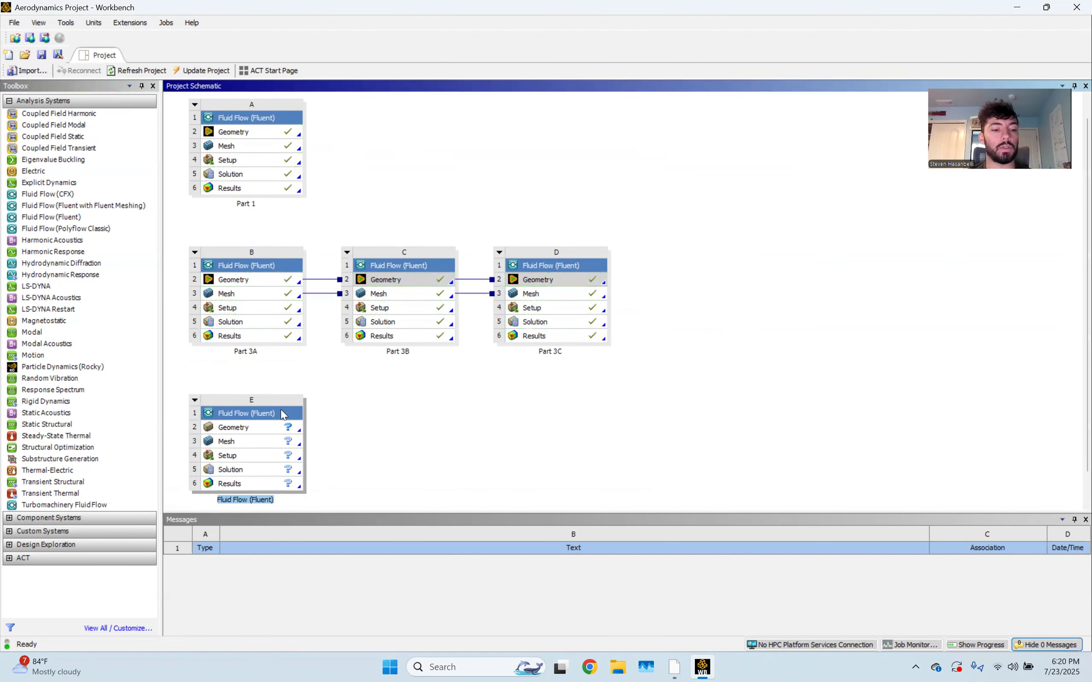
Start a new DesignModeler geometry from system E's Geometry cell
right_click(254, 427)
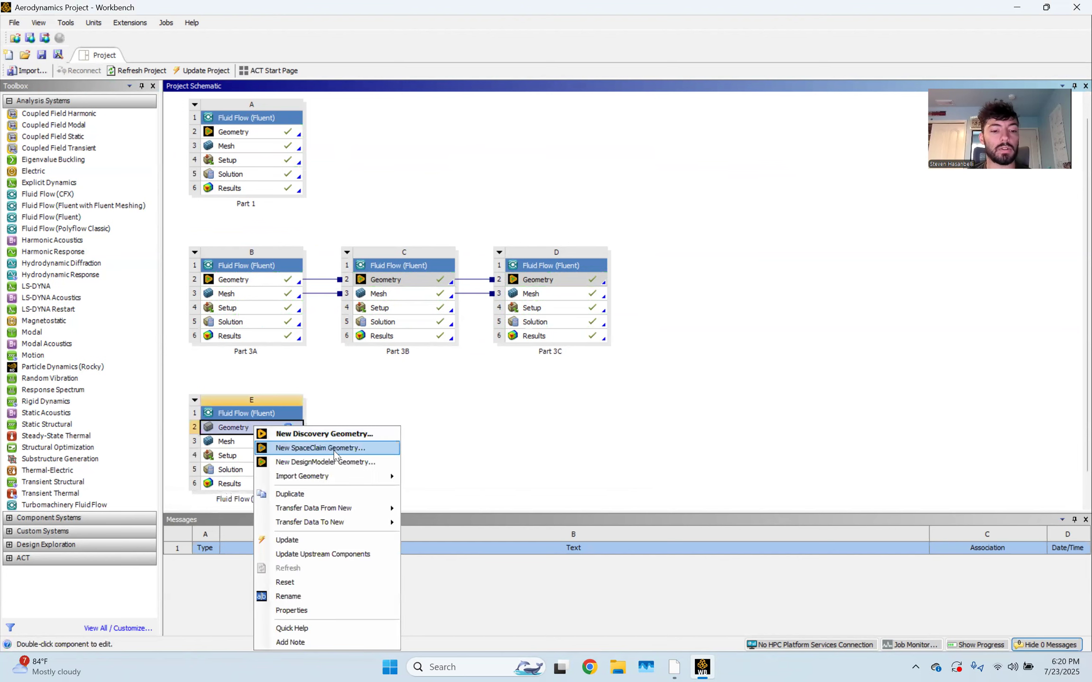
left_click(375, 462)
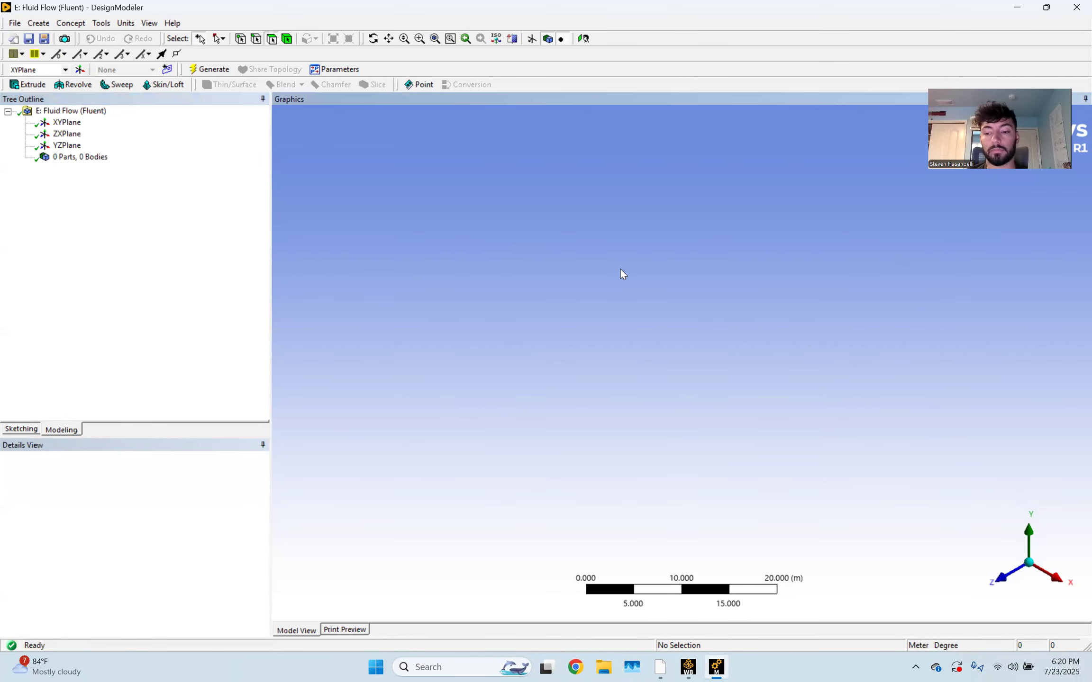
Look at the XYPlane from the front and add a new sketch on it
left_click(1001, 578)
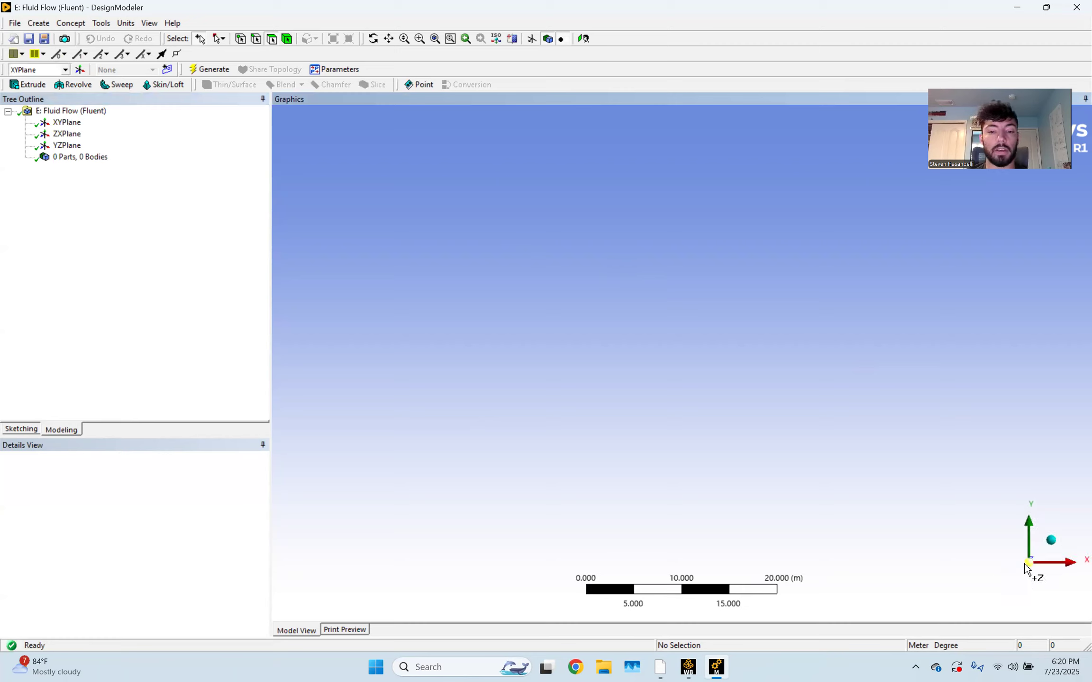
left_click(67, 122)
middle_click_drag(368, 227, 619, 348, "ctrl")
scroll(578, 305, "up", 3)
scroll(581, 308, "up", 3)
middle_click_drag(490, 249, 799, 344, "ctrl")
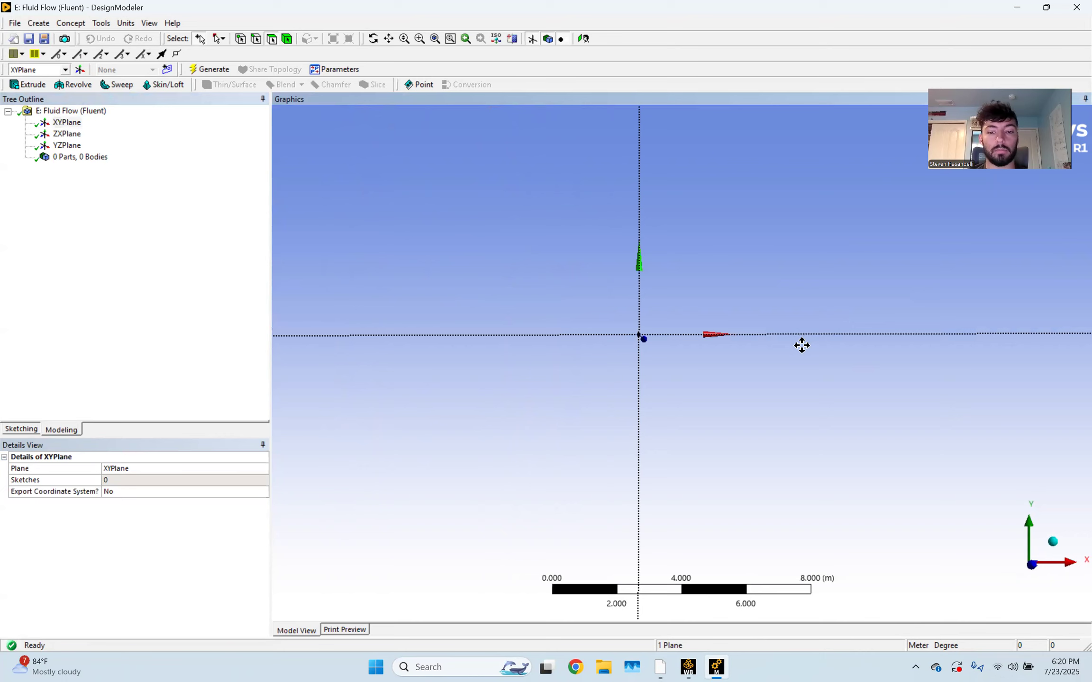
left_click(67, 123)
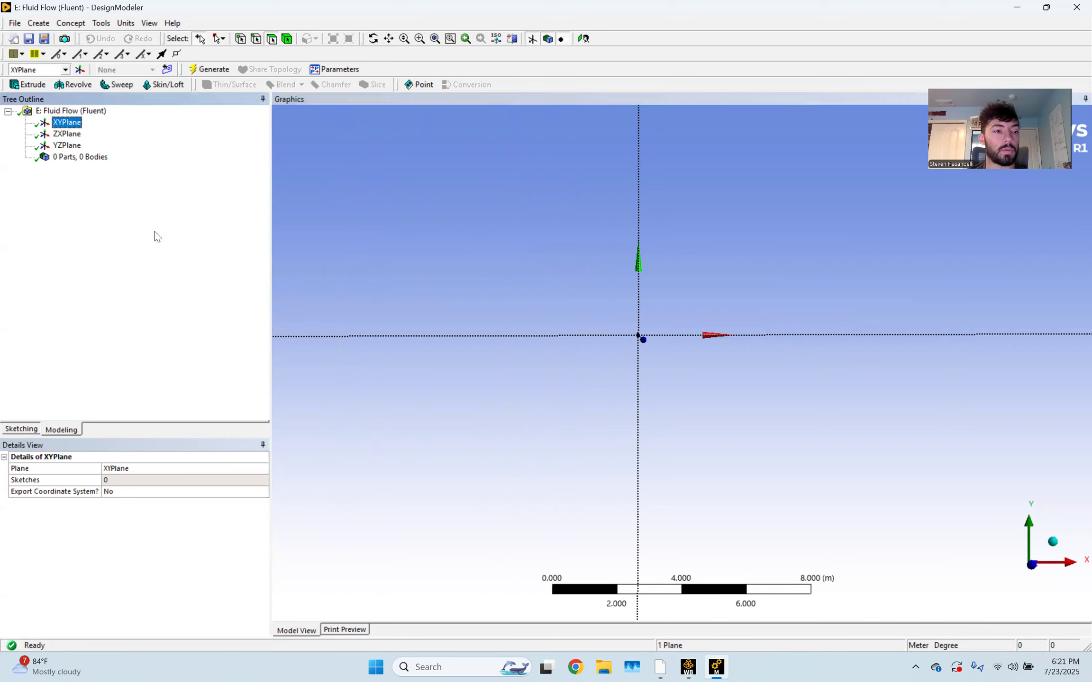
left_click(167, 71)
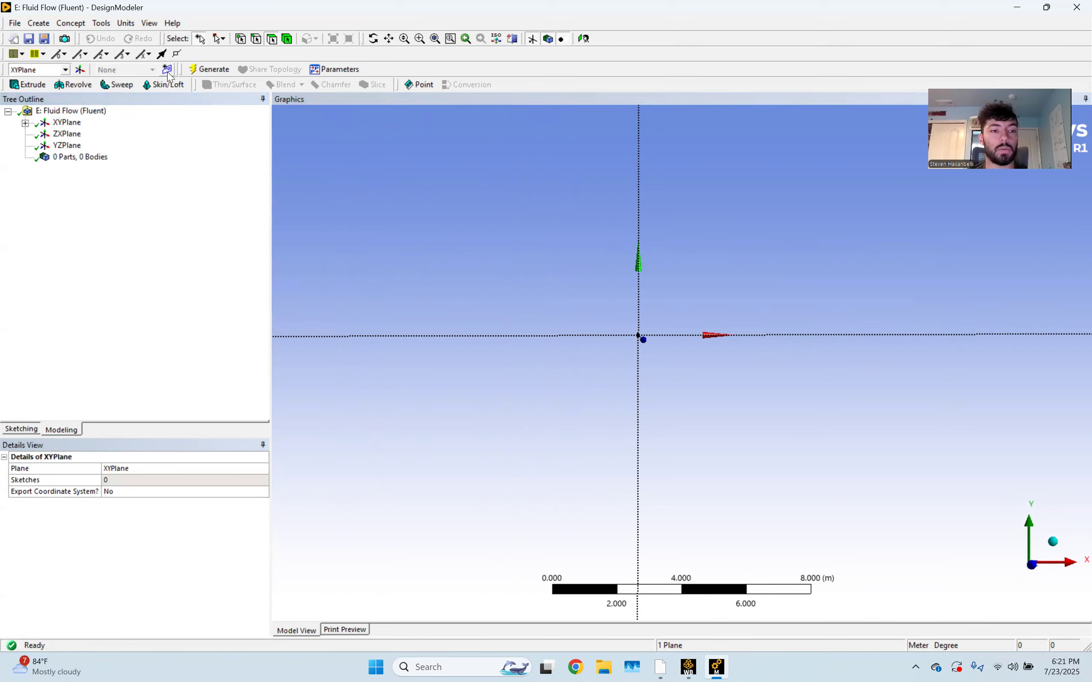
Draw a rectangle in the sketch from the origin to an upper-right corner
left_click(26, 429)
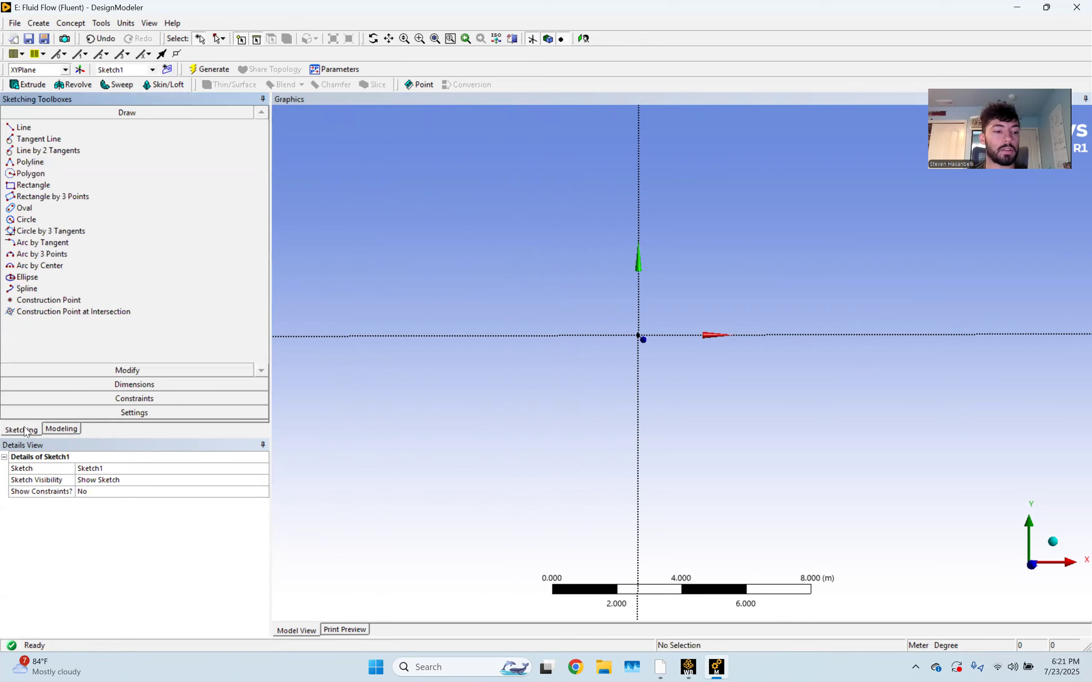
left_click(71, 185)
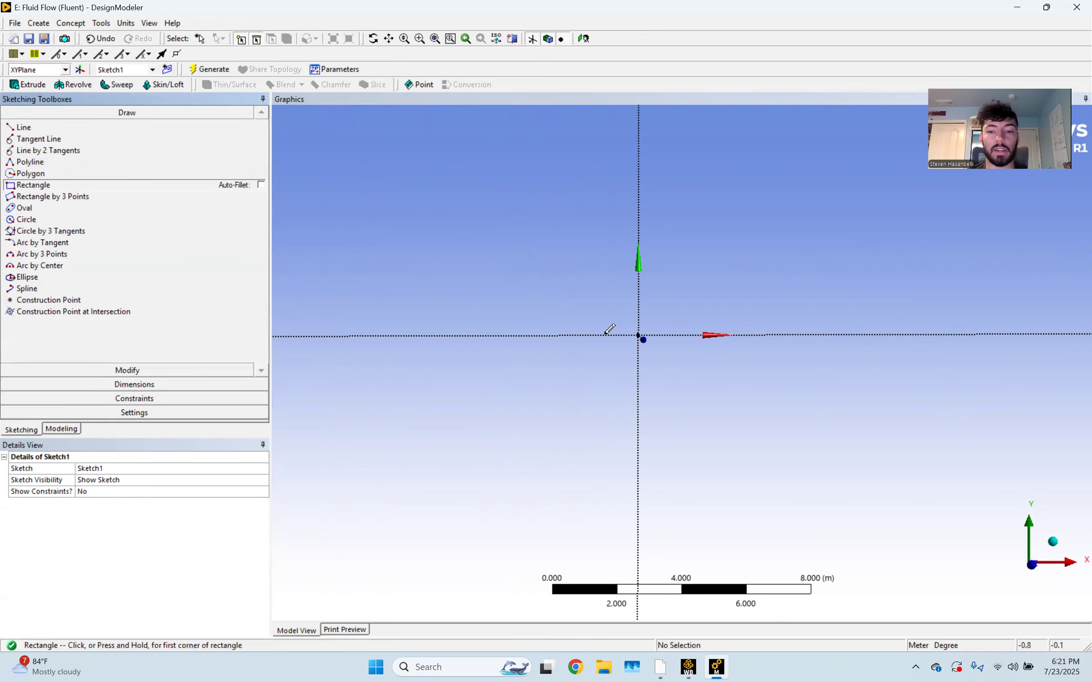
left_click(639, 335)
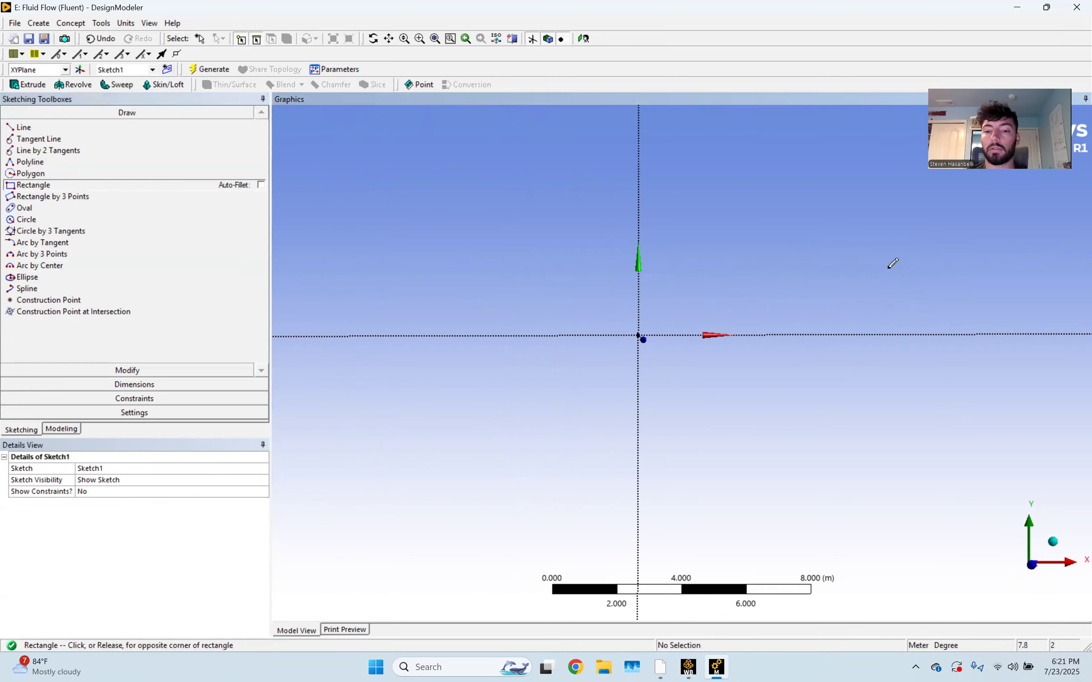
left_click(862, 283)
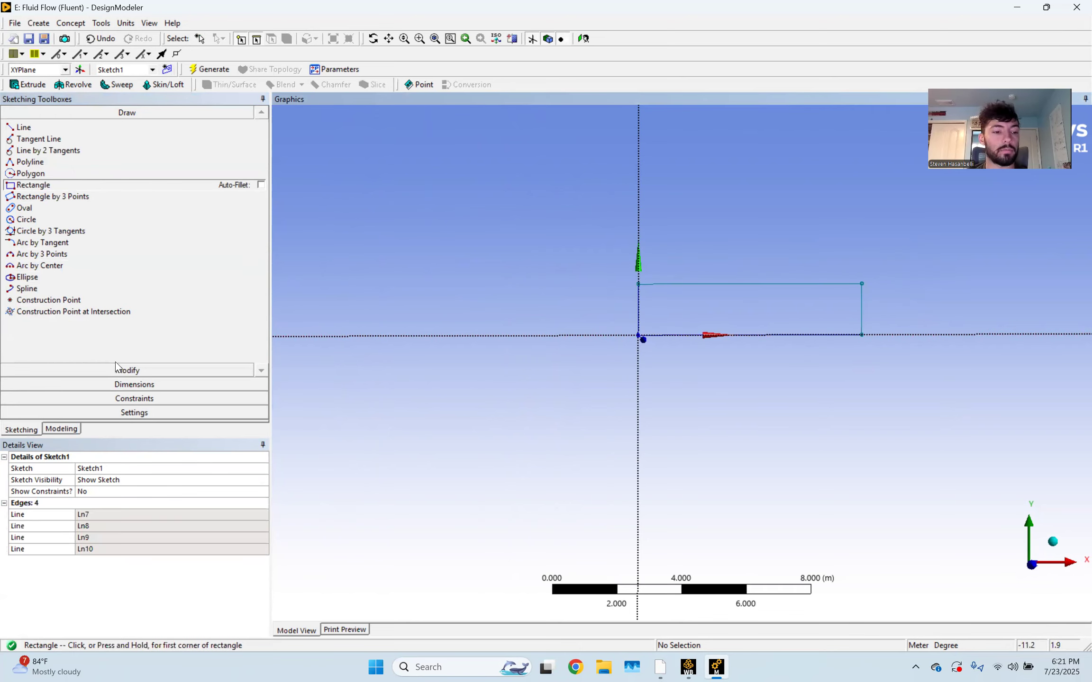
Dimension the rectangle's top edge as H1 with a width of 1.5 m
left_click(125, 385)
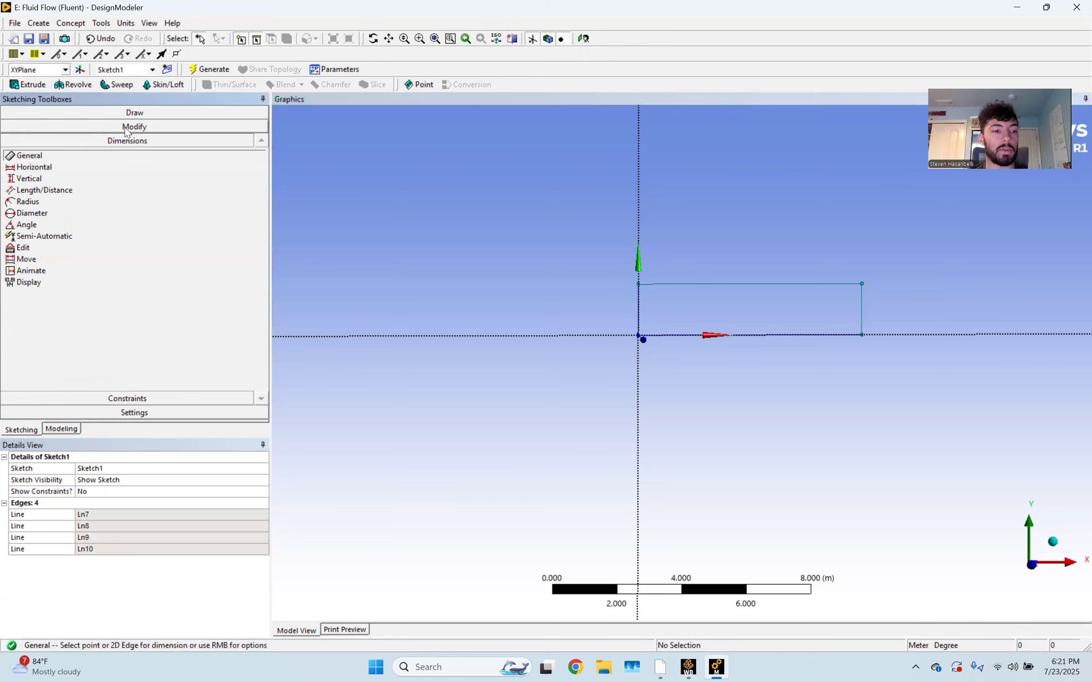
left_click(734, 284)
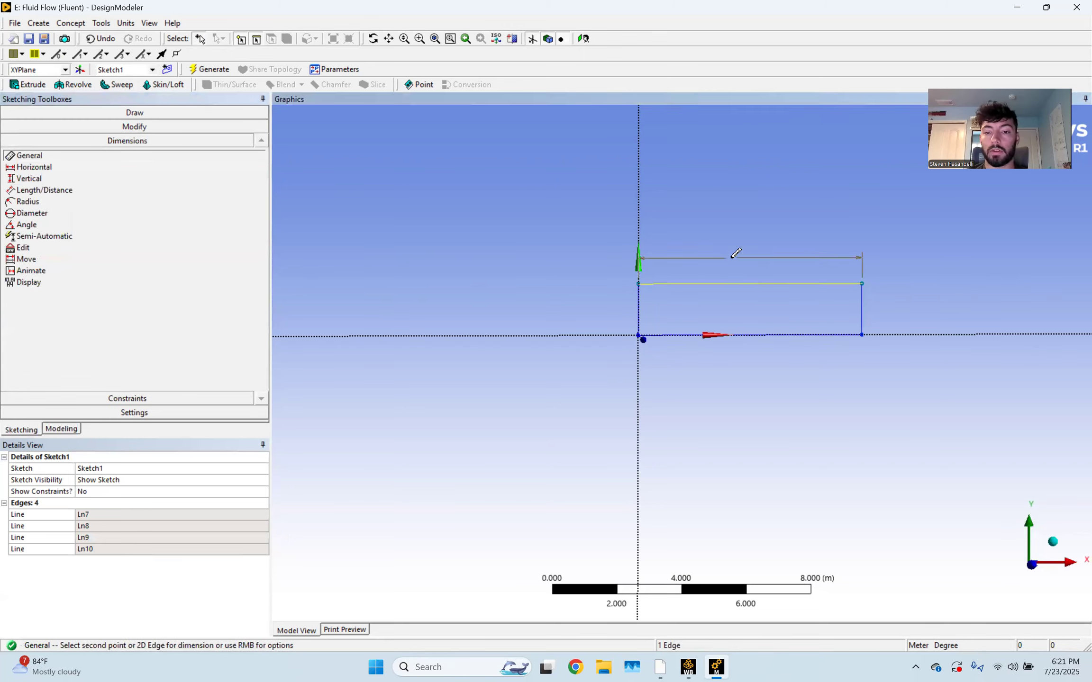
left_click(732, 260)
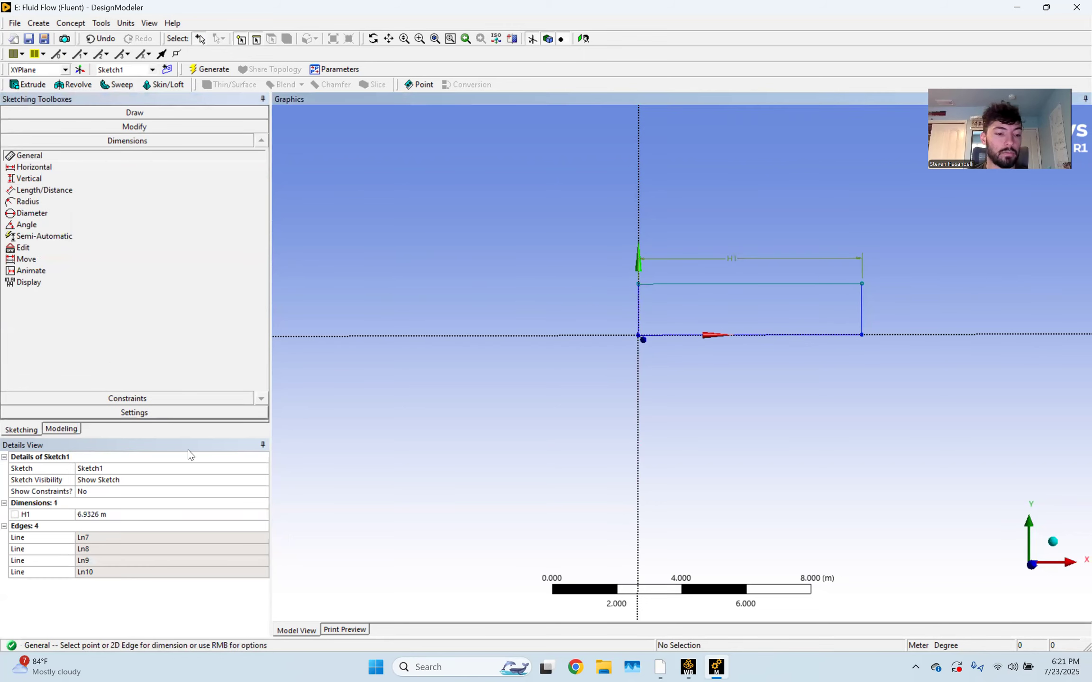
left_click(139, 516)
type("1.5")
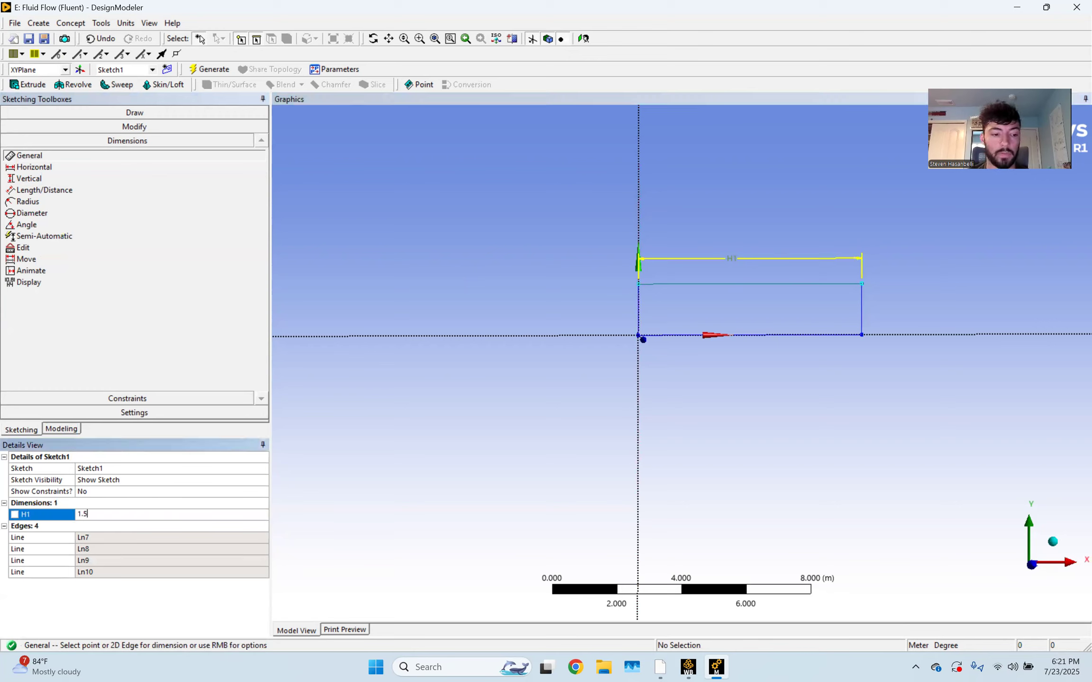
key("Return")
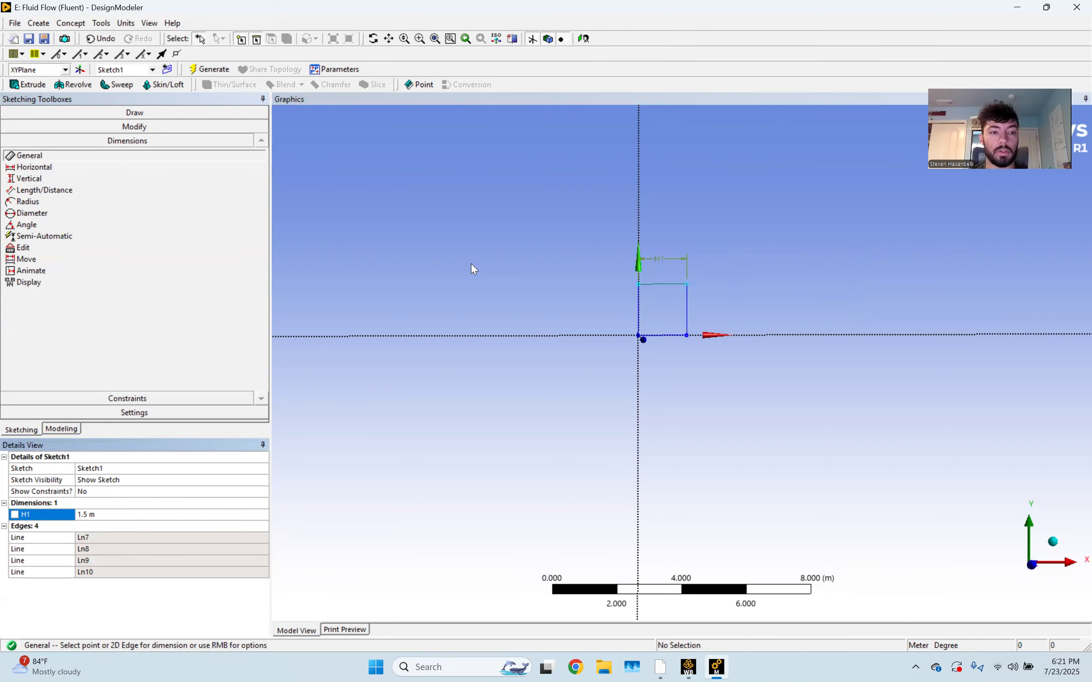
Dimension the left edge as V2 with a height of 0.01 m
left_click(639, 307)
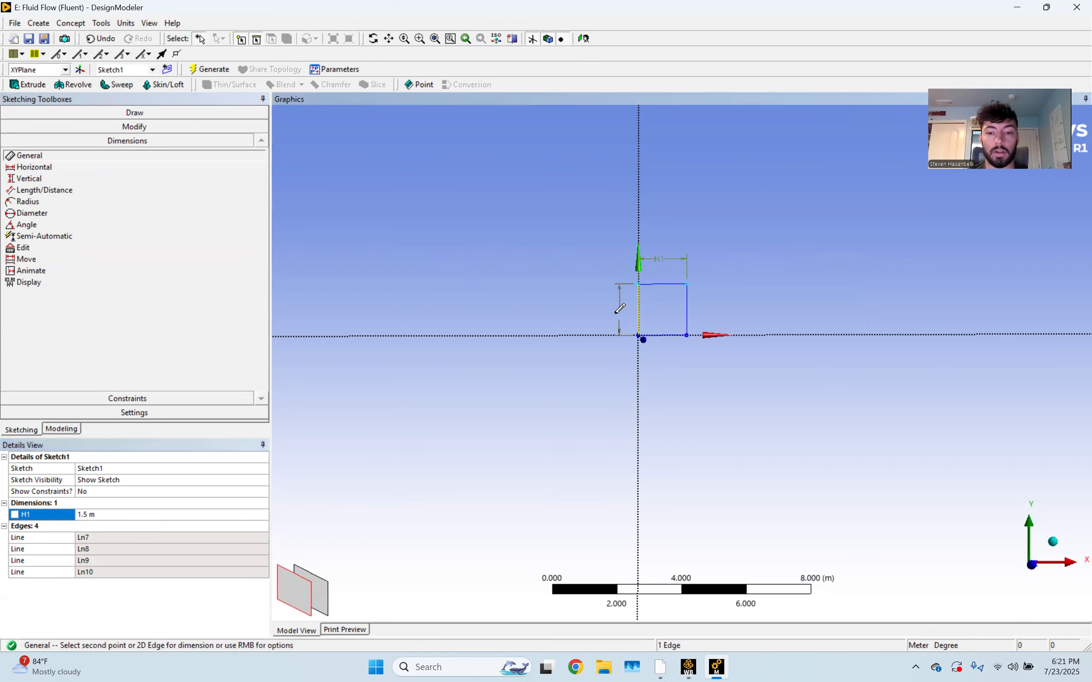
left_click(611, 313)
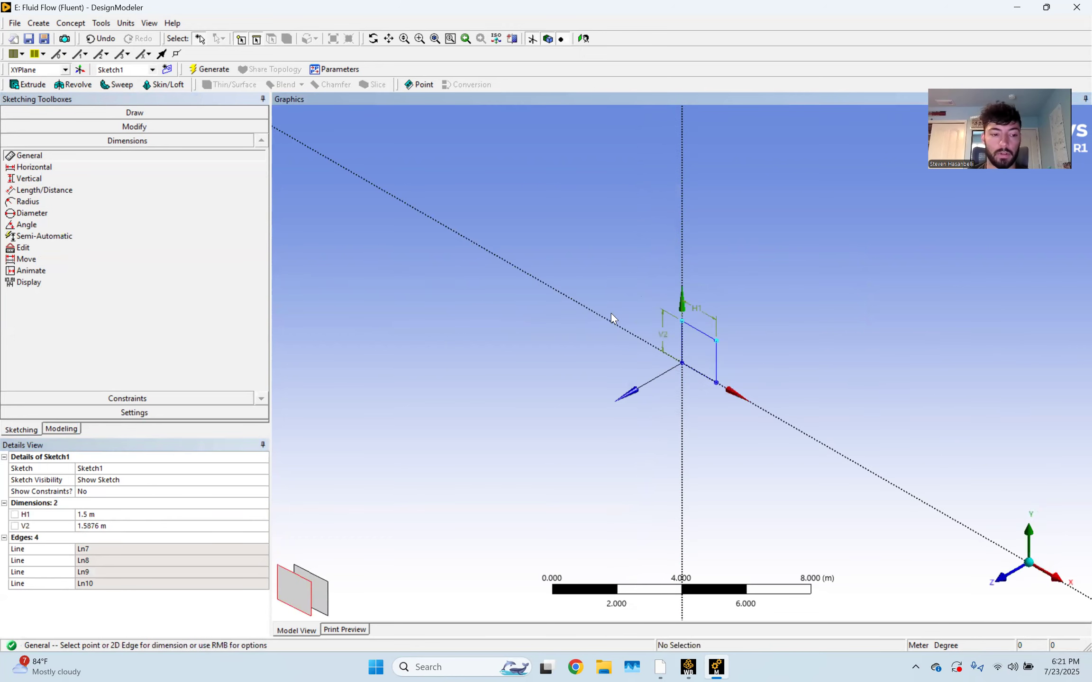
left_click(999, 580)
left_click(114, 526)
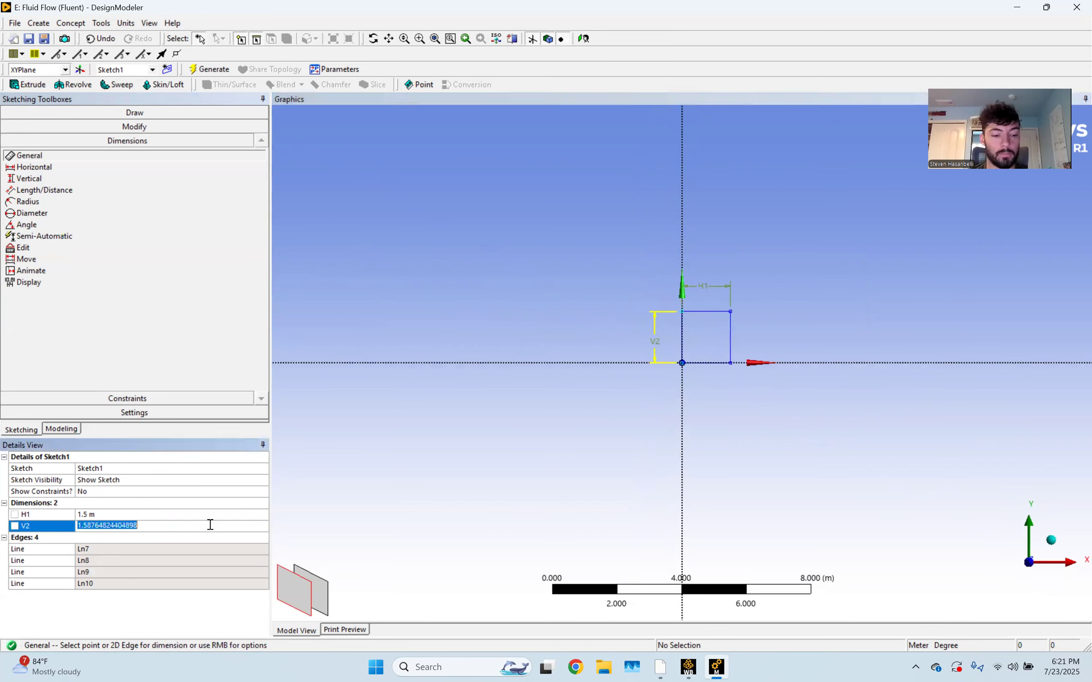
type("0.01")
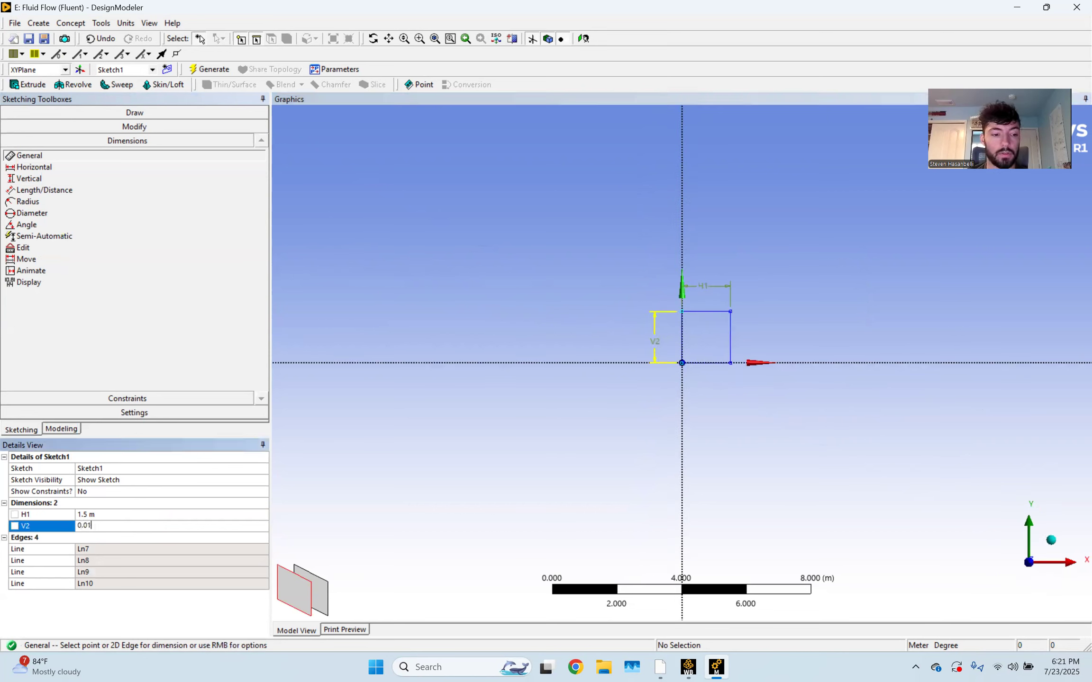
key("Return")
scroll(706, 365, "up", 10)
scroll(732, 360, "up", 1)
middle_click_drag(722, 383, 913, 348, "ctrl")
scroll(446, 346, "up", 4)
scroll(744, 358, "up", 2)
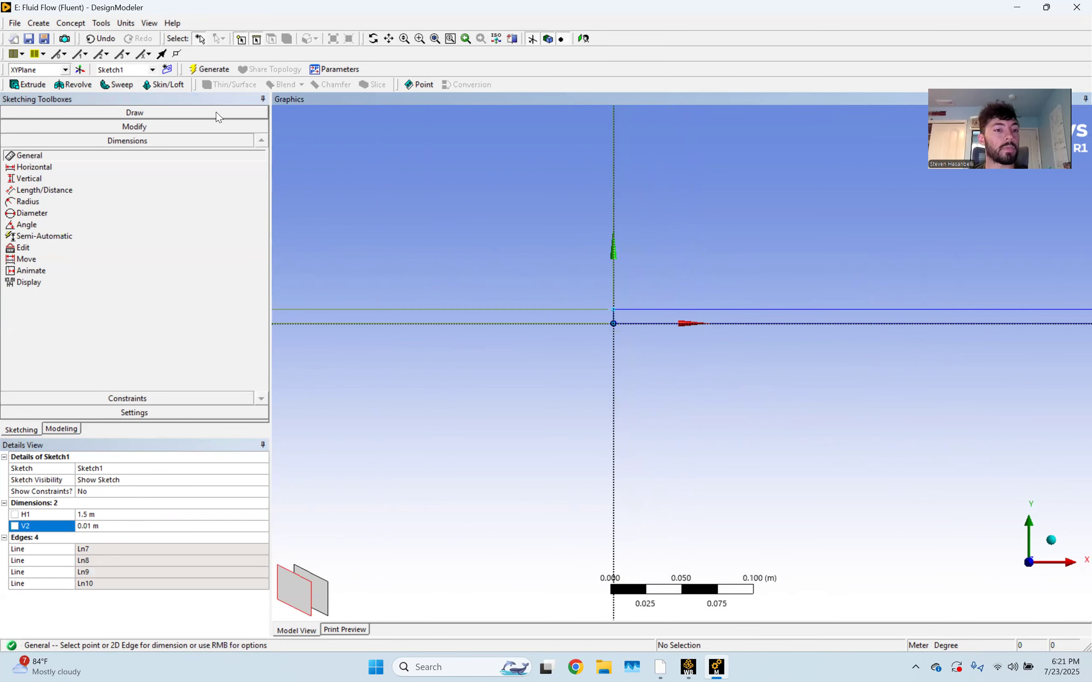
Generate a surface body from the sketch, then close DesignModeler and open system E's Mesh
left_click(66, 22)
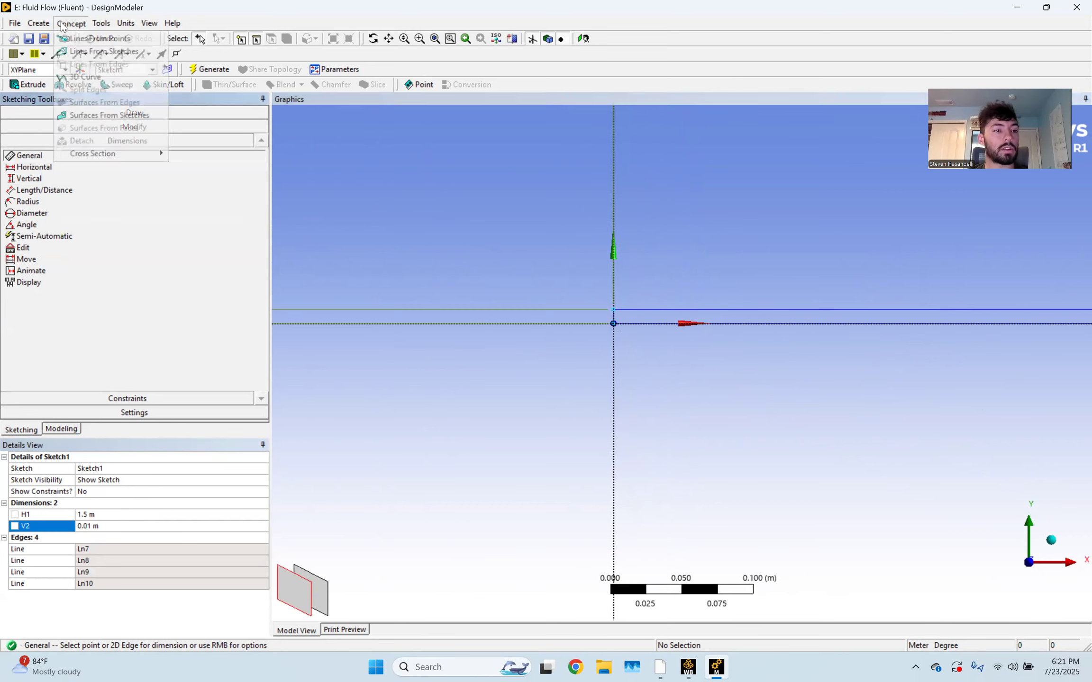
left_click(102, 115)
left_click(209, 69)
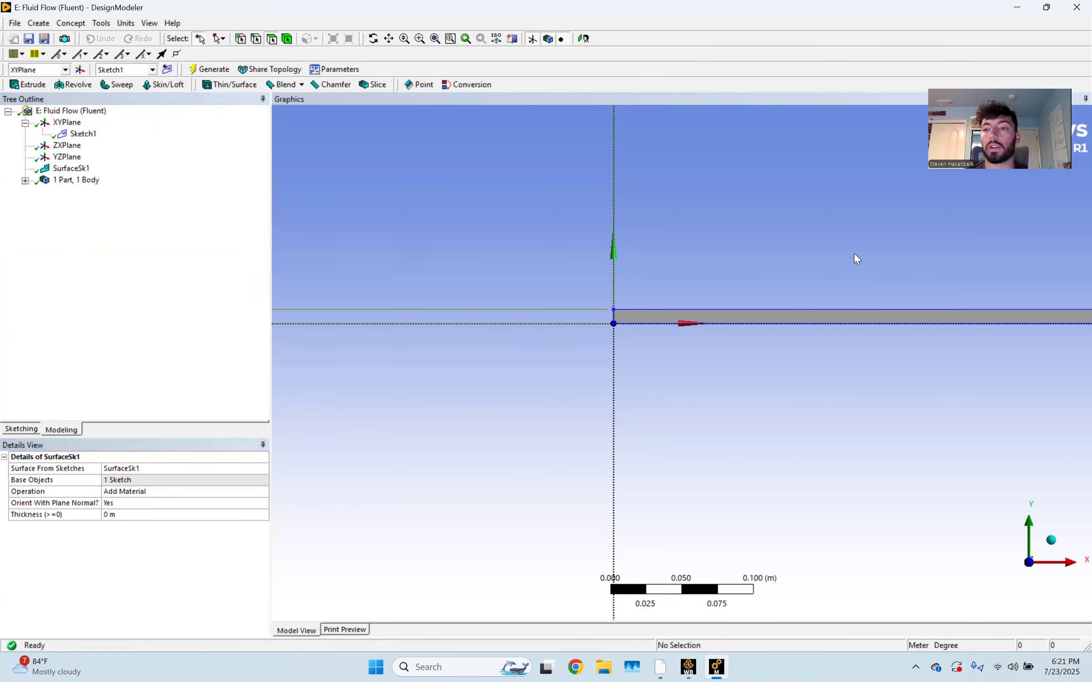
left_click(1076, 8)
double_click(263, 442)
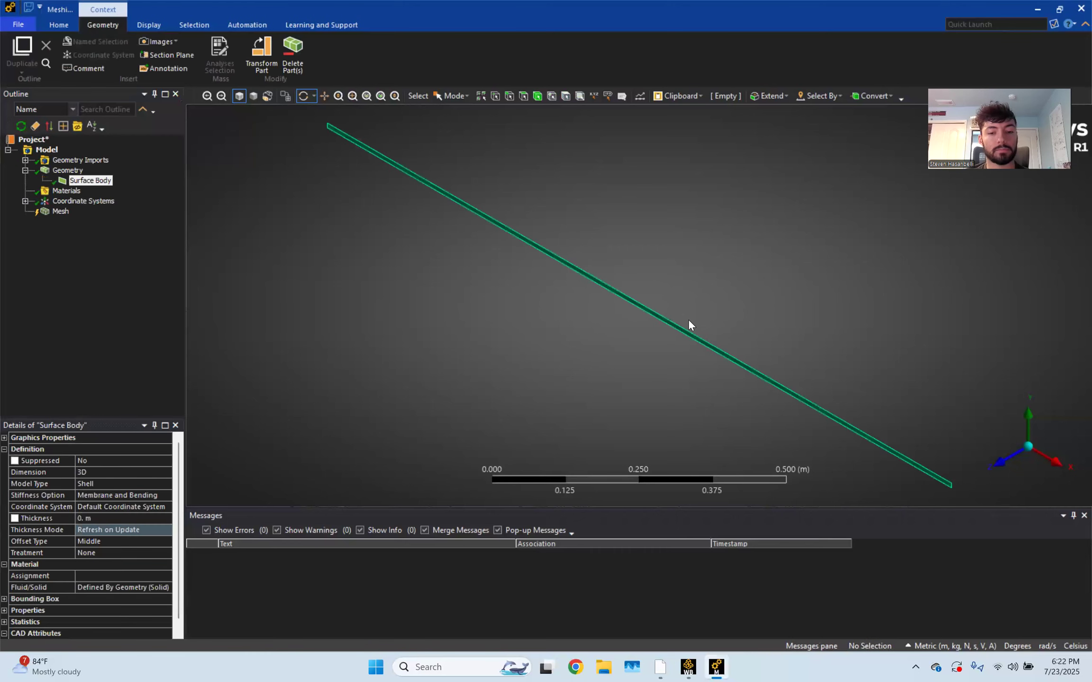
View the loaded surface body straight from the front in Meshing
left_click(1004, 460)
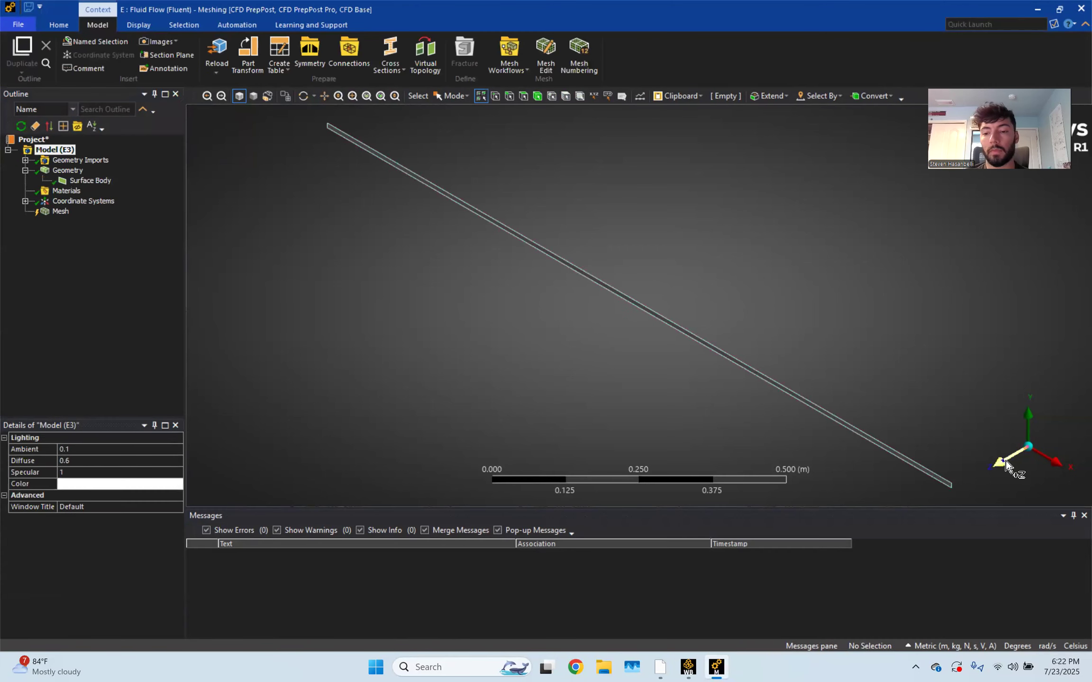
Name the channel's left end edge 'Inlet'
middle_click_drag(271, 309, 590, 306, "ctrl")
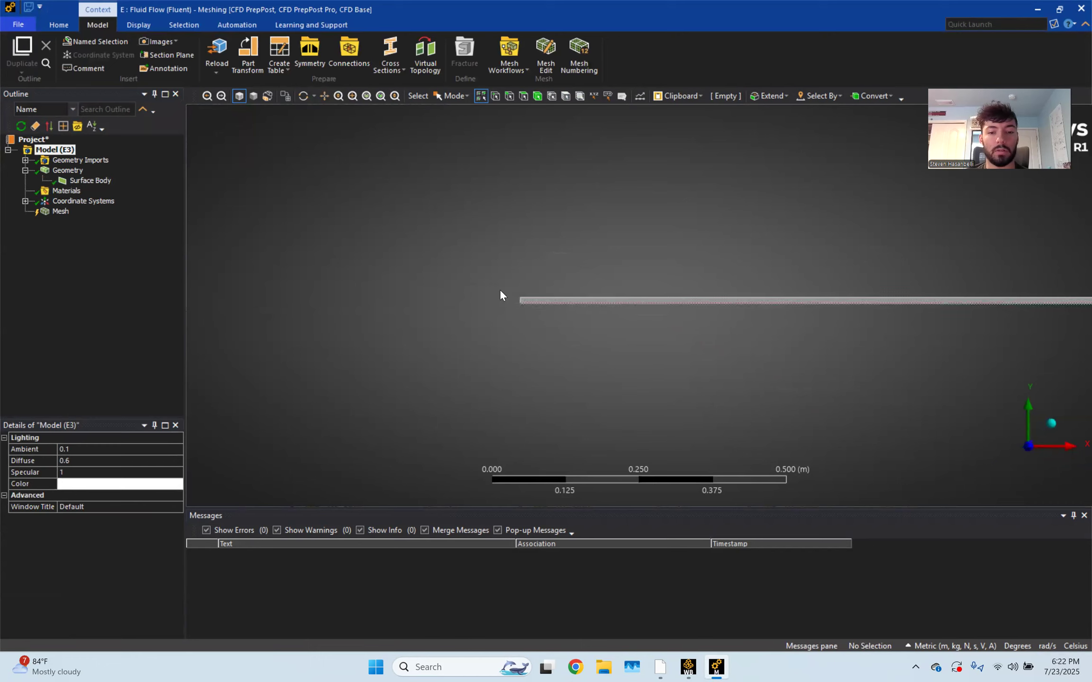
scroll(481, 285, "up", 4)
scroll(481, 286, "up", 3)
middle_click_drag(414, 294, 831, 304, "ctrl")
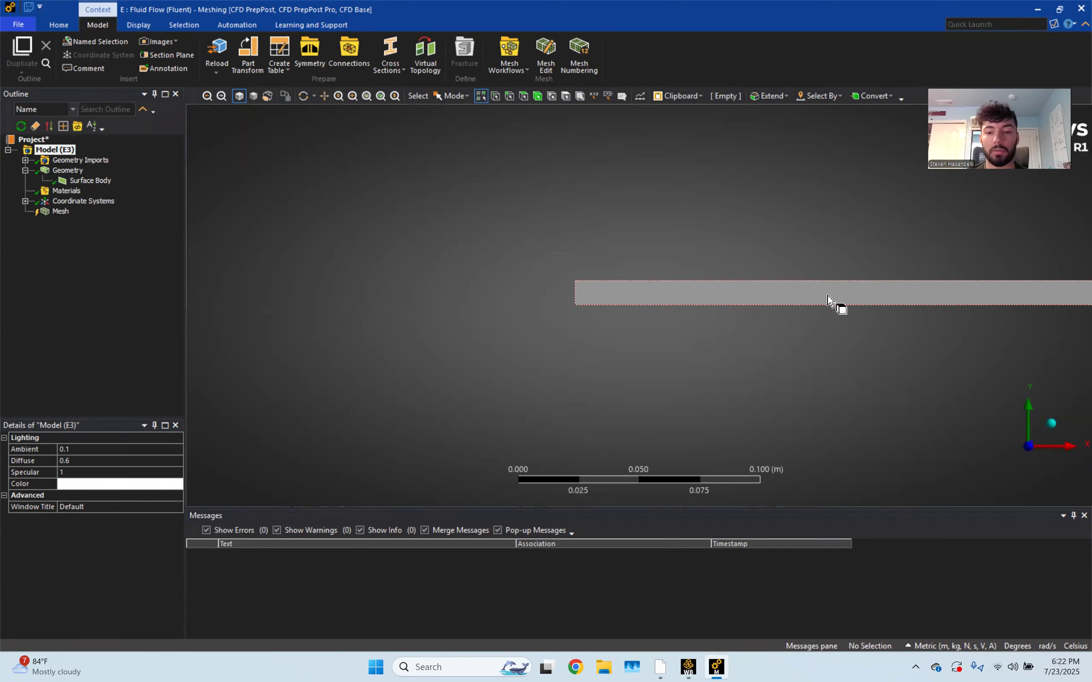
scroll(602, 286, "up", 3)
scroll(601, 286, "up", 2)
left_click(481, 277)
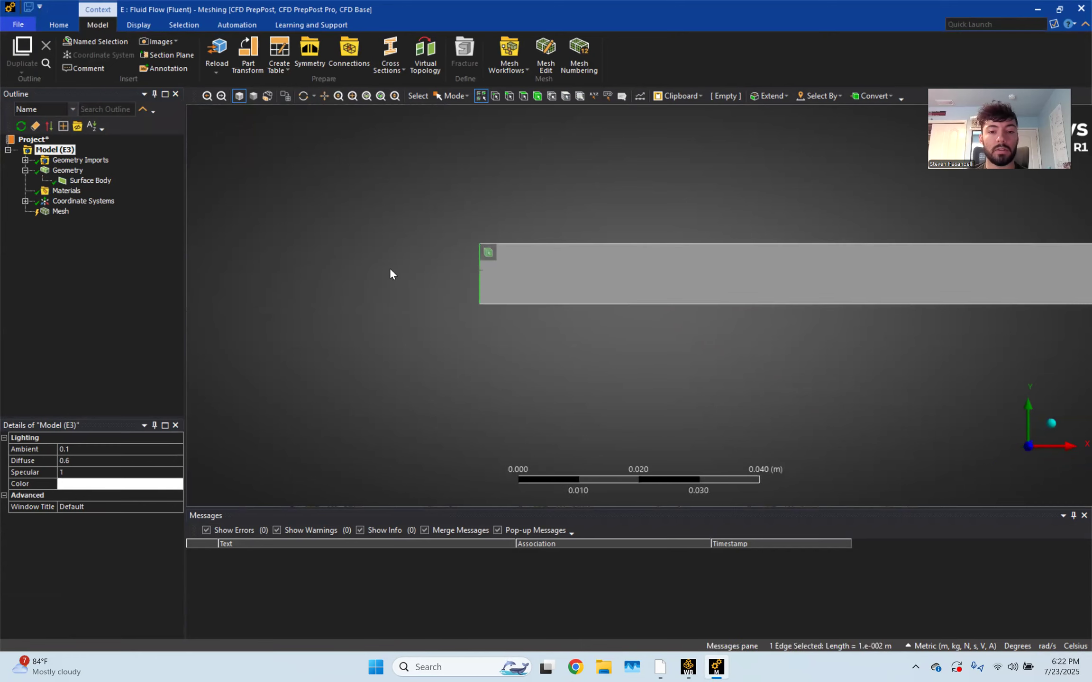
key("n")
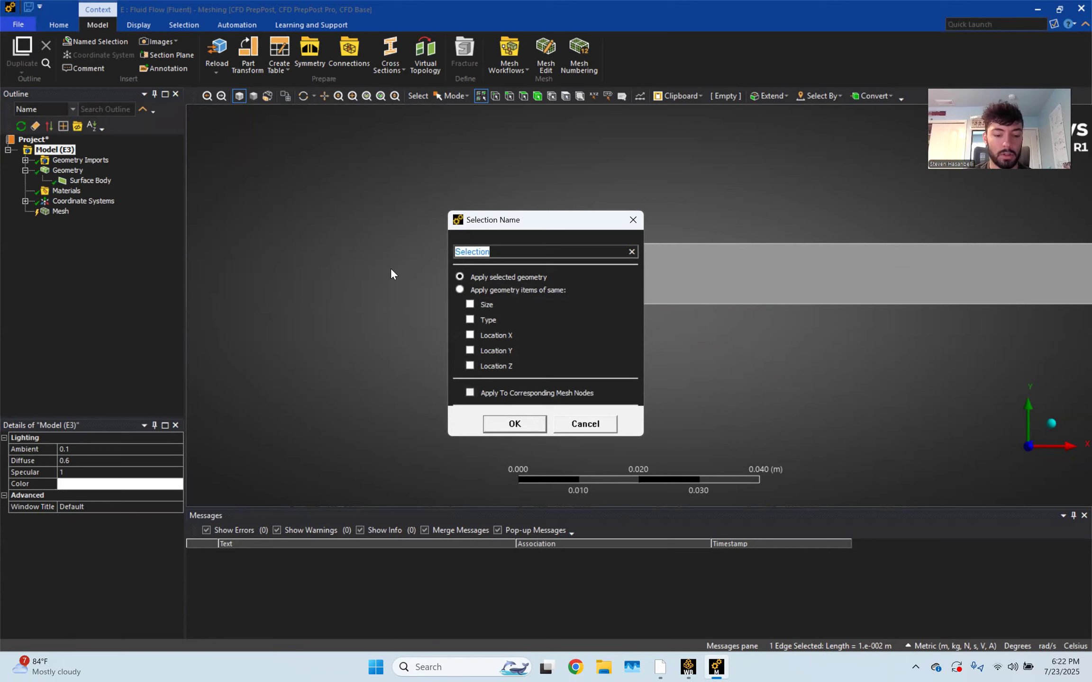
type("Inlet")
key("Return")
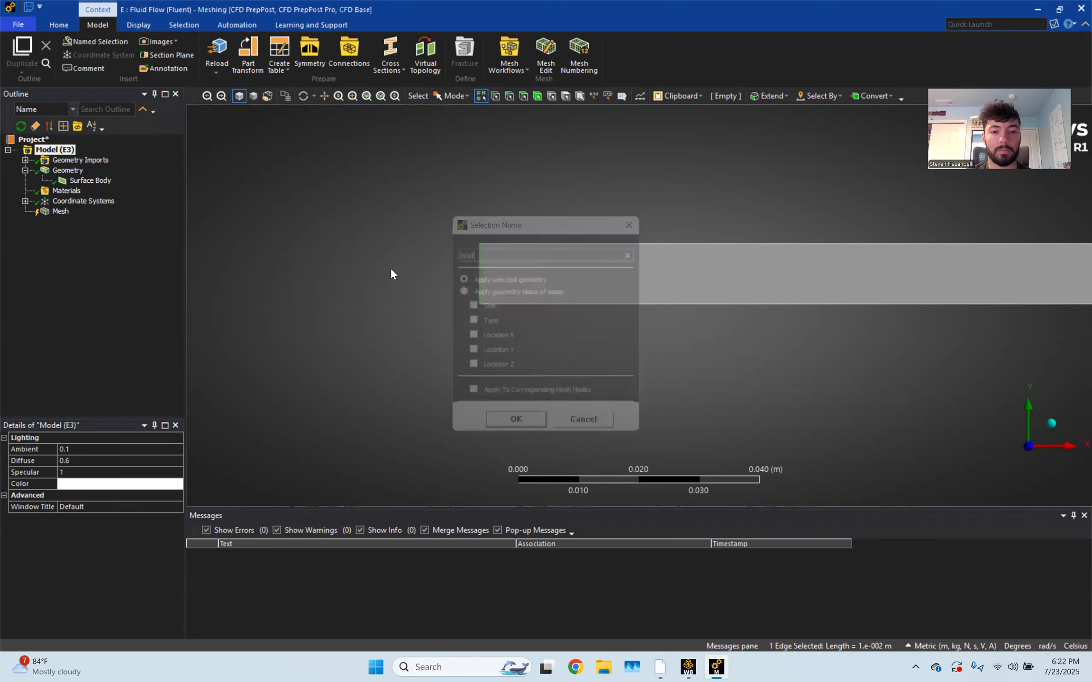
Name the channel's top edge 'Moving Wall'
left_click(549, 246)
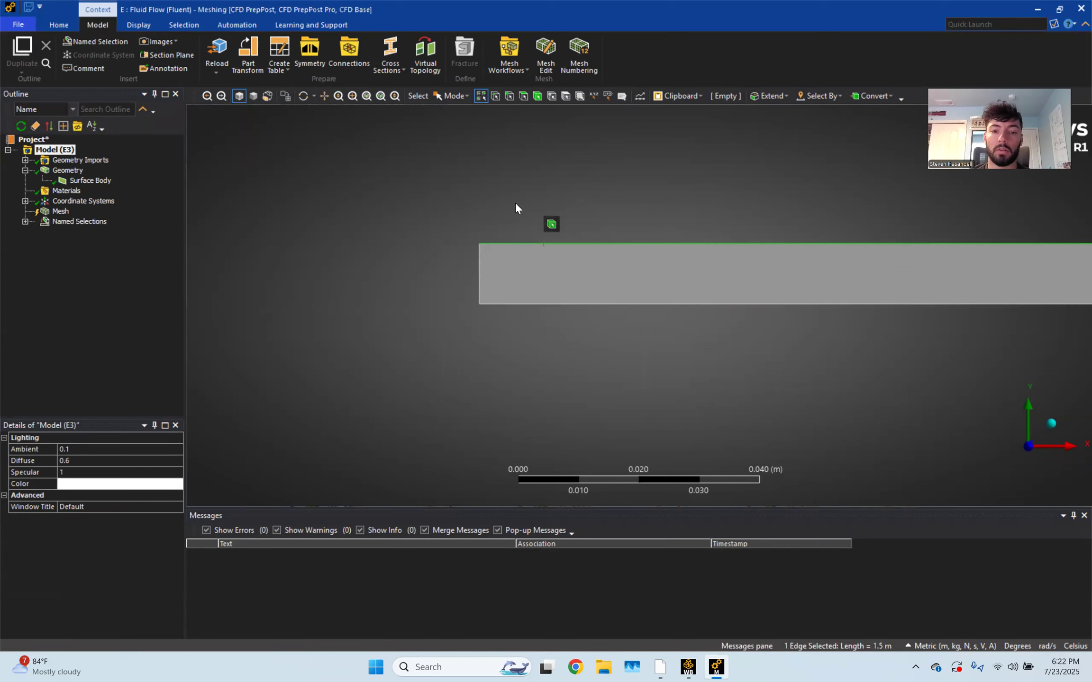
type("n")
type("Moving W")
type("all")
key("Return")
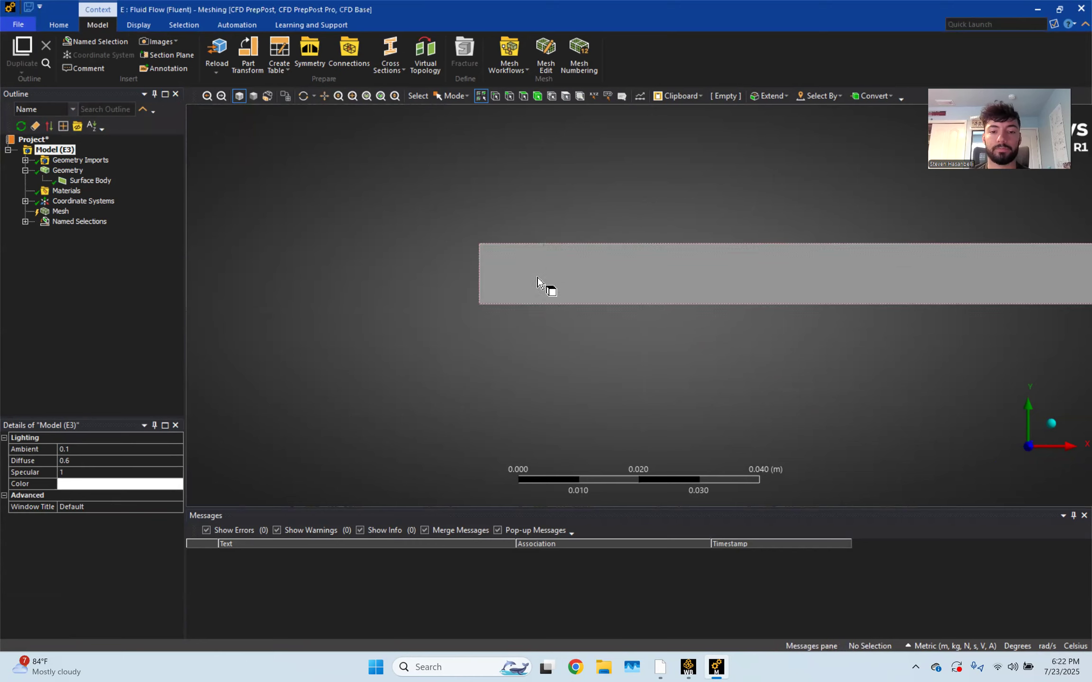
Name the channel's bottom edge 'Stationary Wall'
left_click(534, 303)
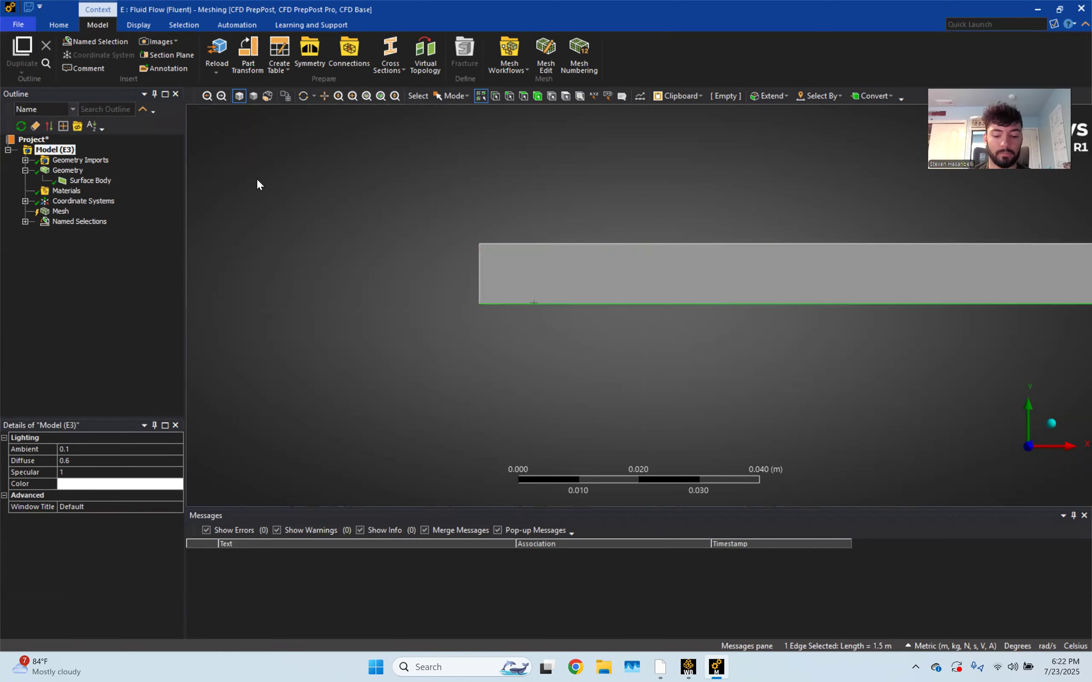
type("n")
type("Stati")
type("onary Wal")
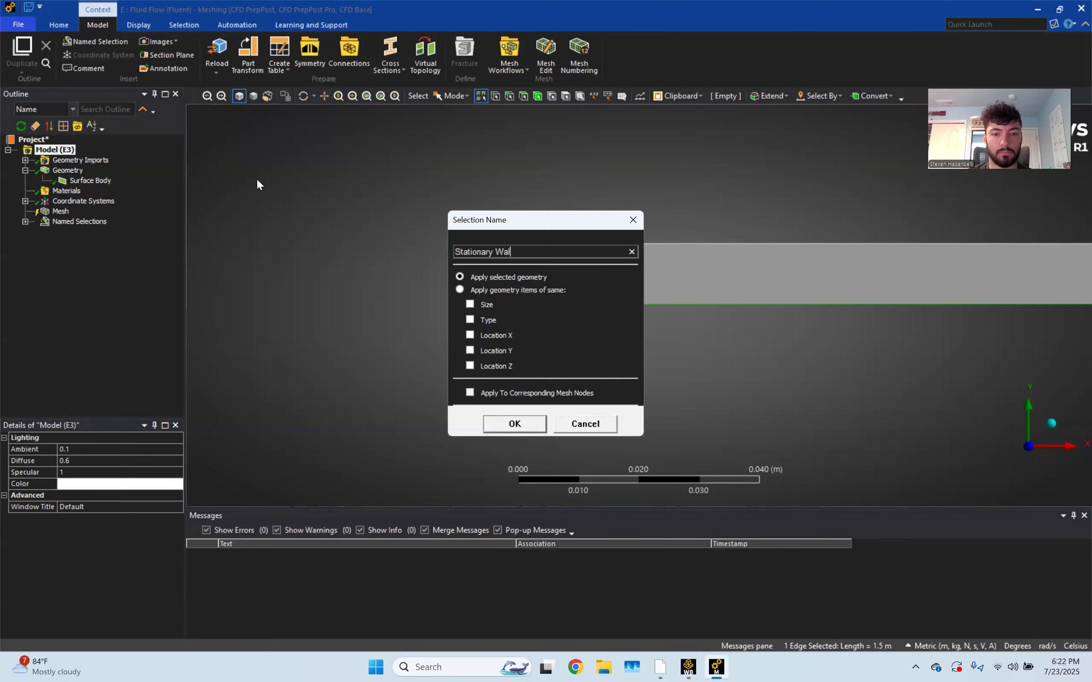
key("Return")
Name the channel's right end edge 'outlet'
scroll(797, 246, "down", 5)
middle_click_drag(946, 316, 400, 306, "ctrl")
scroll(922, 302, "up", 7)
middle_click_drag(949, 293, 294, 292, "ctrl")
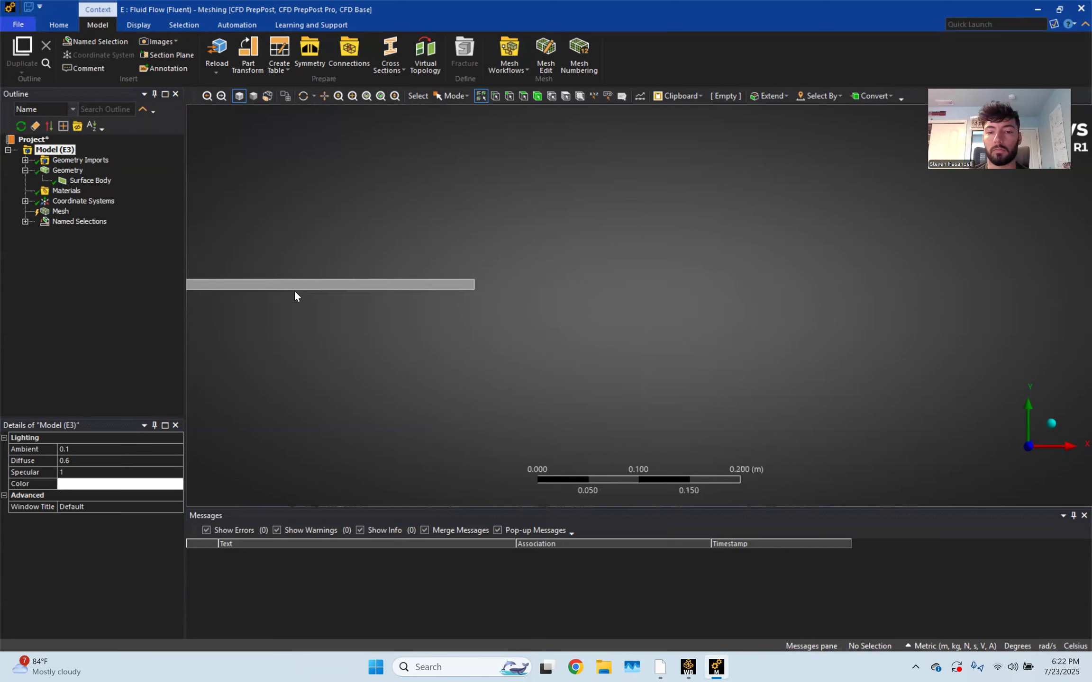
scroll(399, 278, "up", 4)
middle_click_drag(400, 278, 677, 312, "ctrl")
scroll(680, 239, "up", 6)
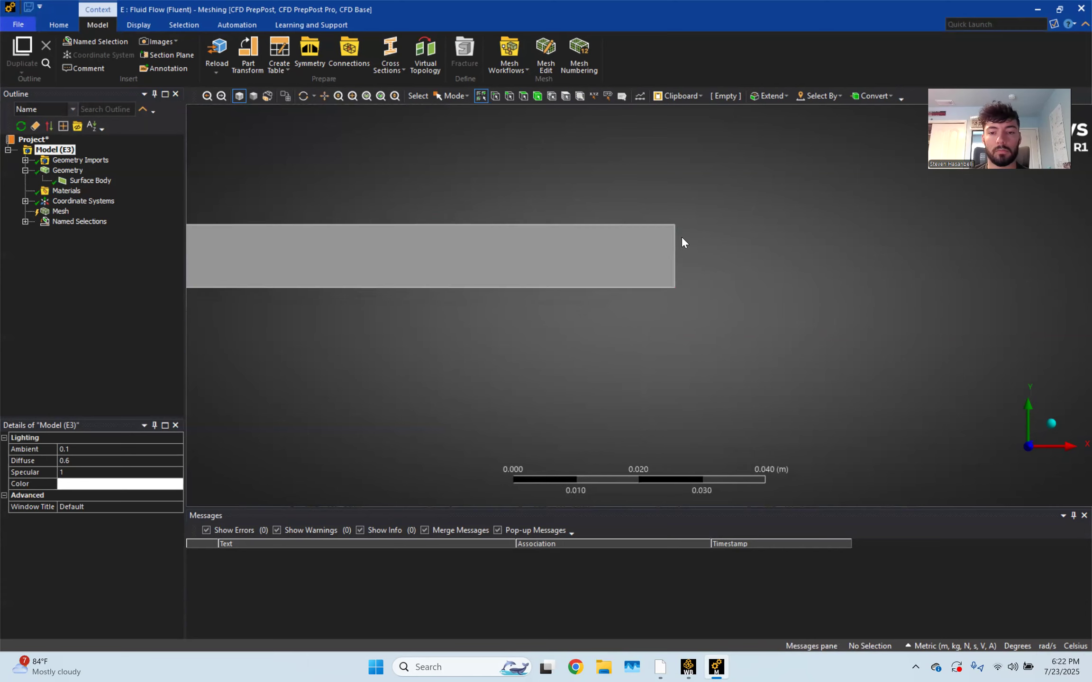
scroll(682, 242, "up", 2)
left_click(696, 242)
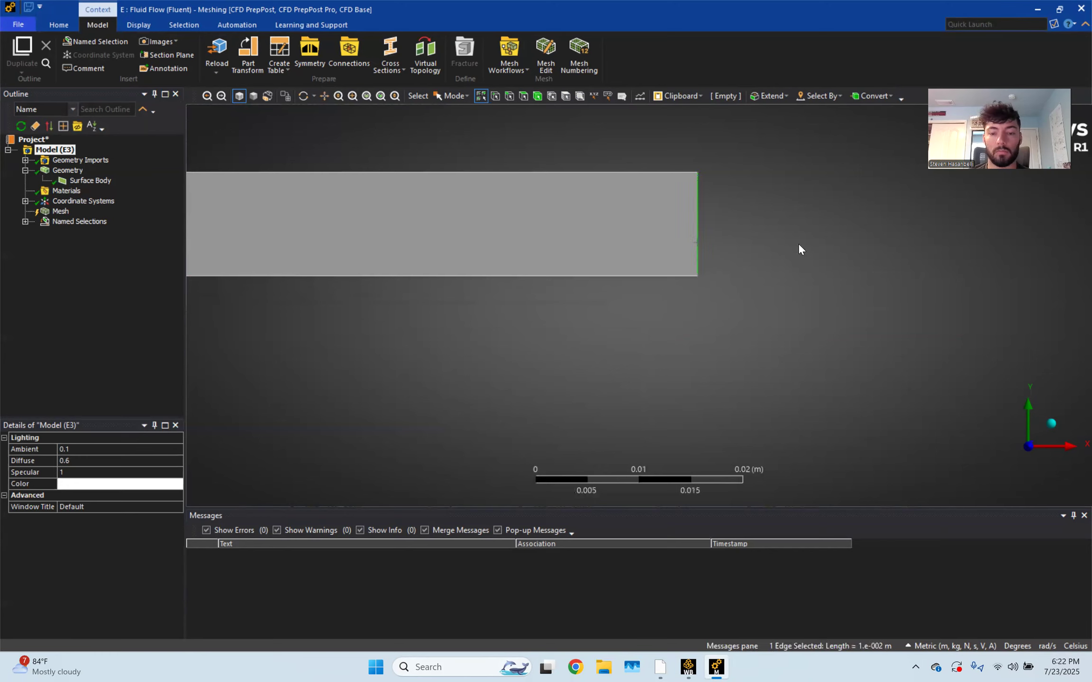
type("noutlet")
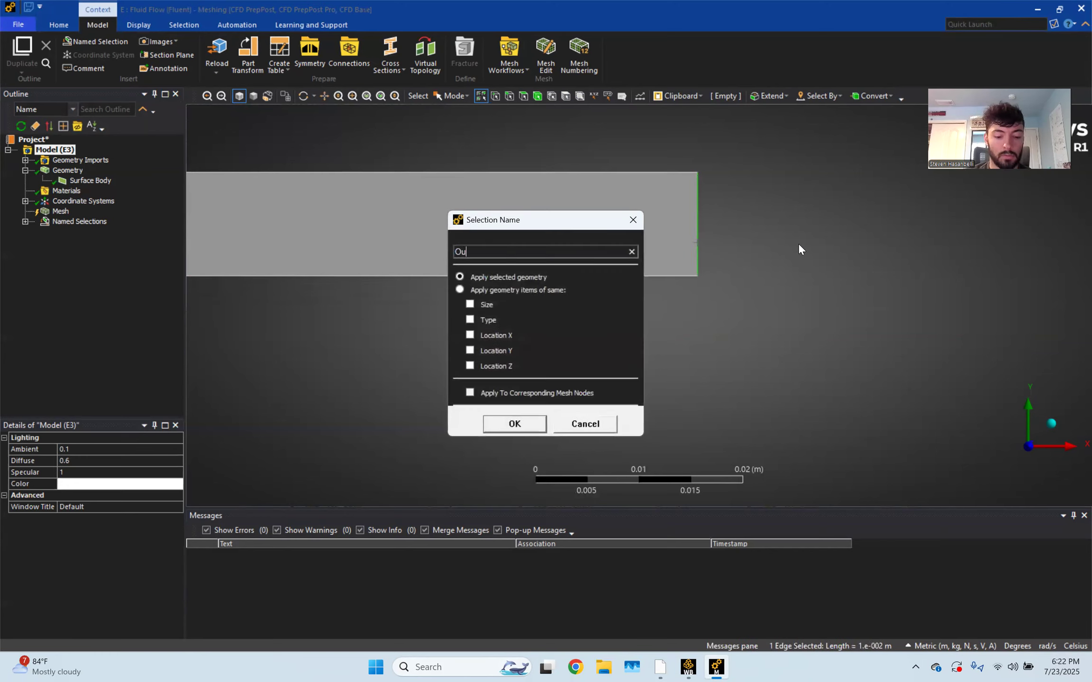
key("Return")
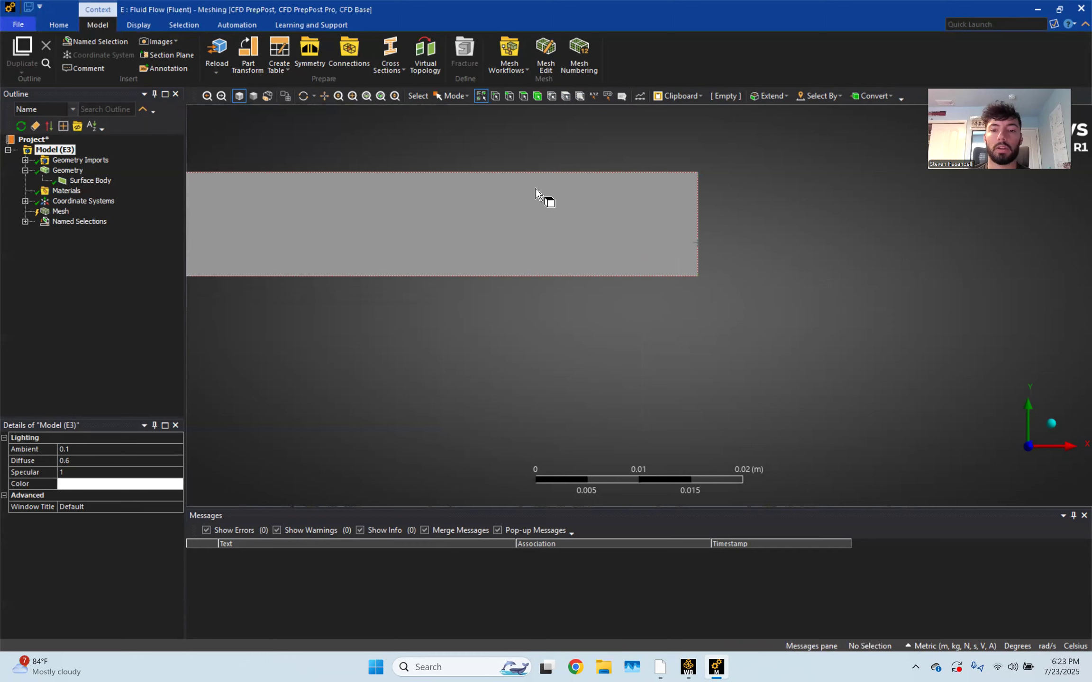
Name the whole channel face 'fluid'
left_click(549, 208)
type("nfluid")
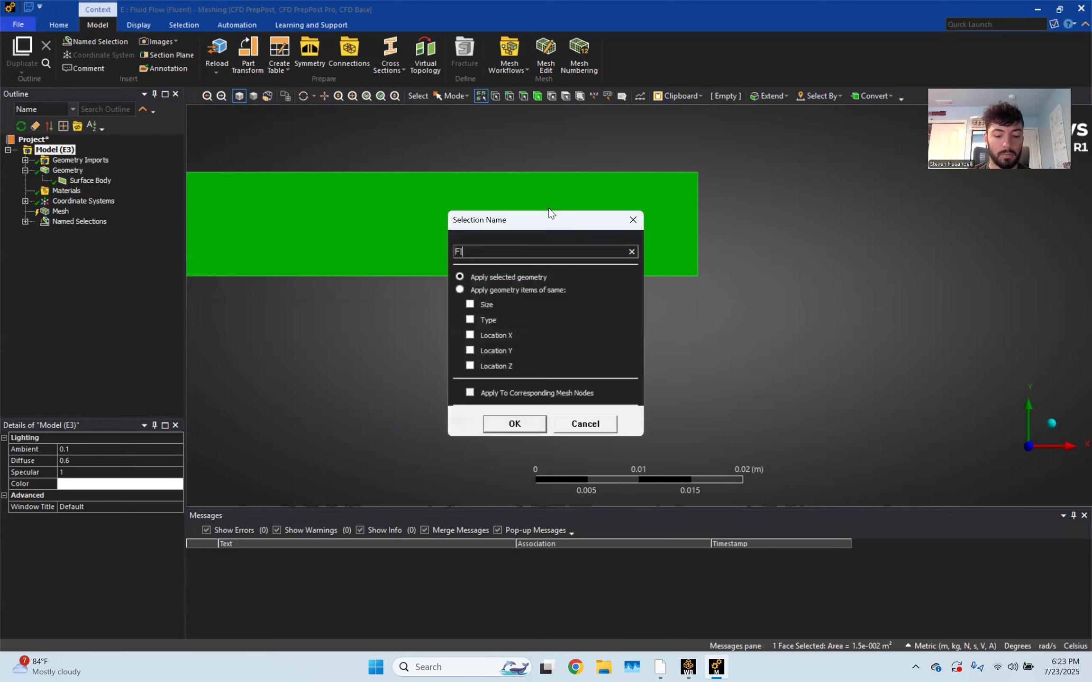
key("Return")
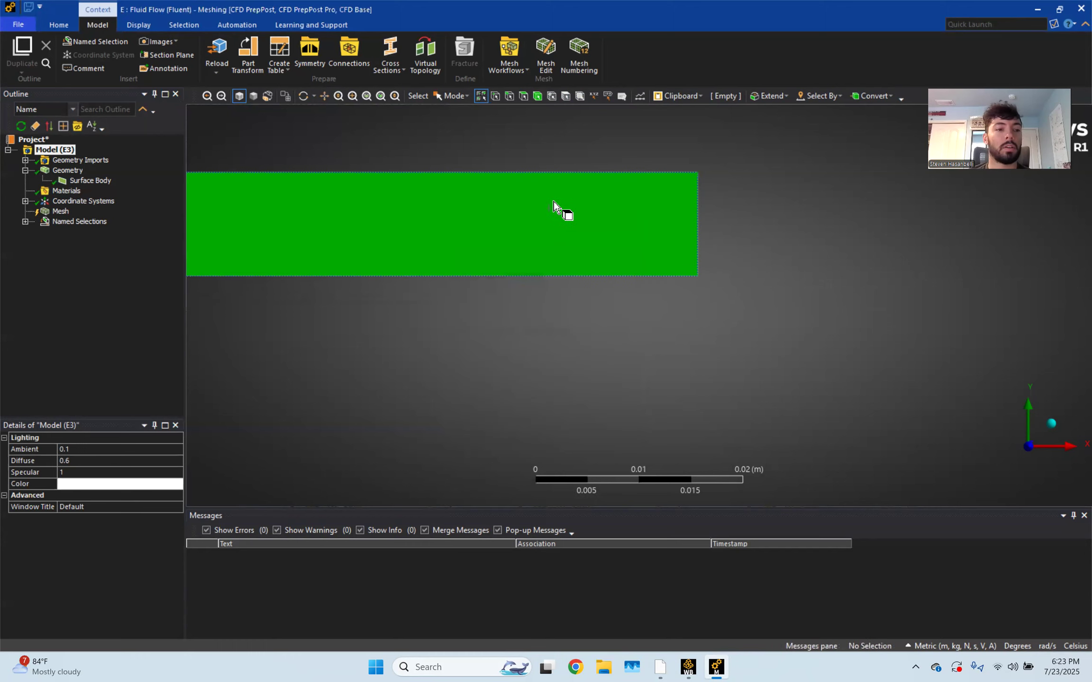
scroll(553, 203, "down", 10)
middle_click_drag(459, 335, 894, 304, "ctrl")
scroll(894, 301, "down", 5)
middle_click_drag(452, 290, 841, 287, "ctrl")
scroll(565, 299, "up", 6)
scroll(504, 233, "up", 3)
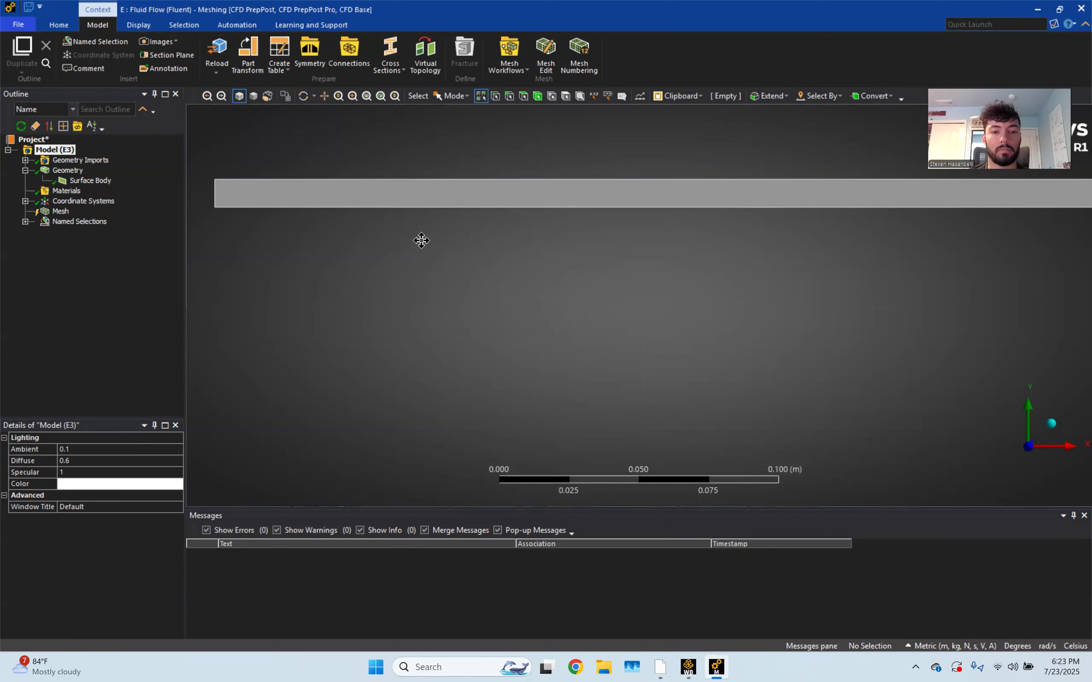
middle_click_drag(421, 238, 860, 342, "ctrl")
scroll(740, 312, "up", 4)
middle_click_drag(871, 299, 709, 296, "ctrl")
scroll(657, 319, "up", 3)
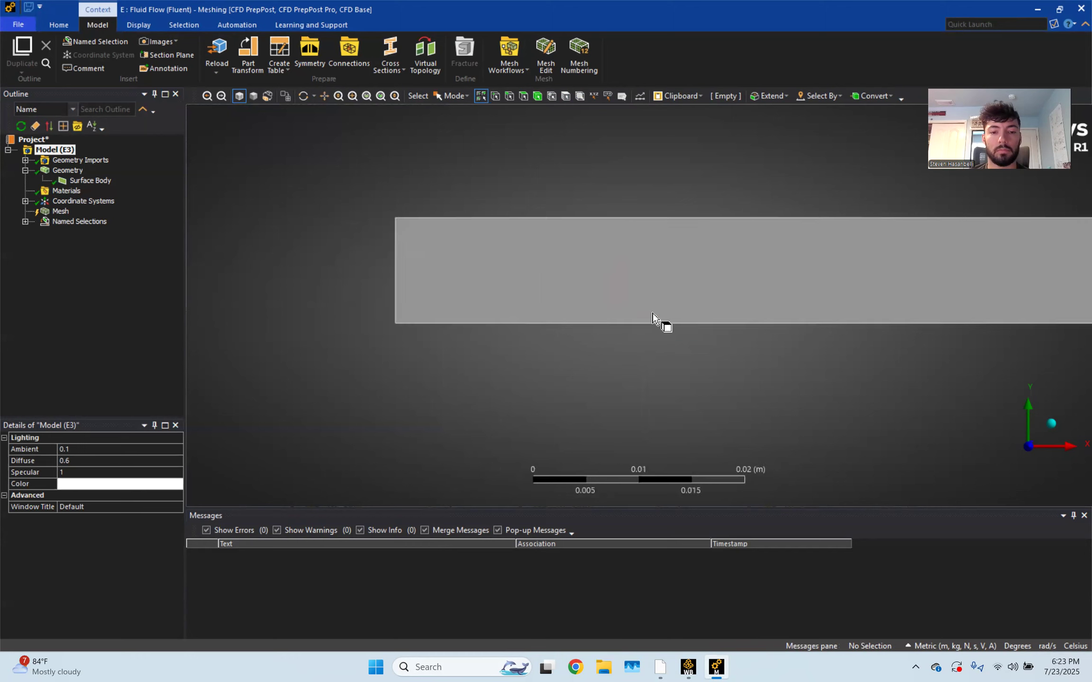
left_click(25, 222)
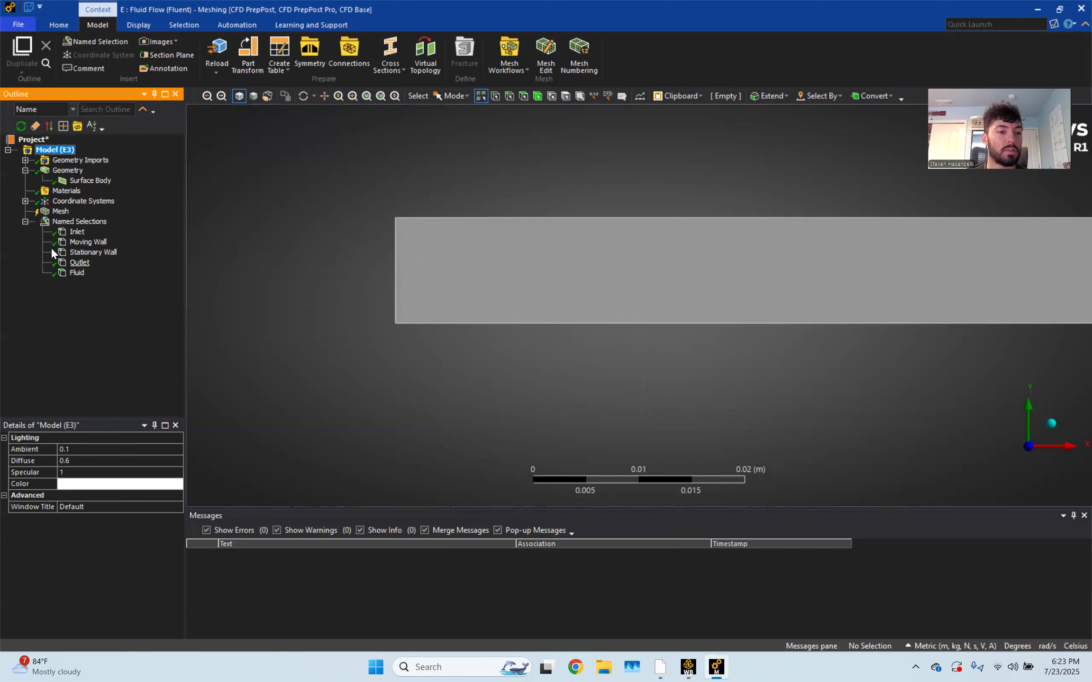
left_click(24, 221)
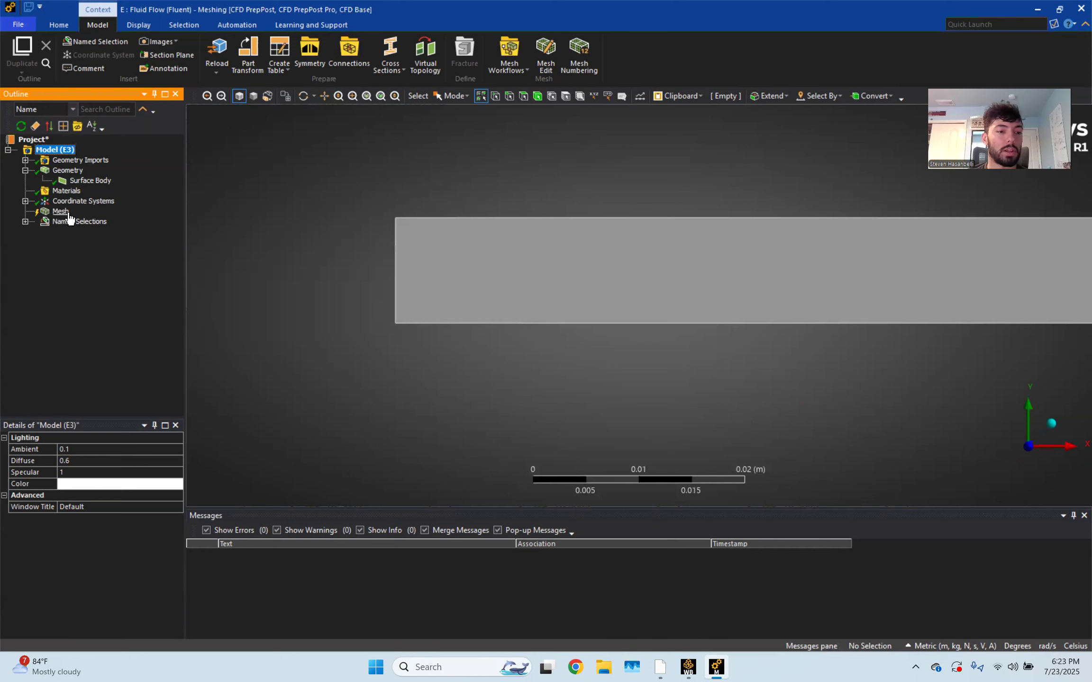
Give the Mesh defaults an Element Size of 5.e-004 m and generate the mesh
left_click(61, 212)
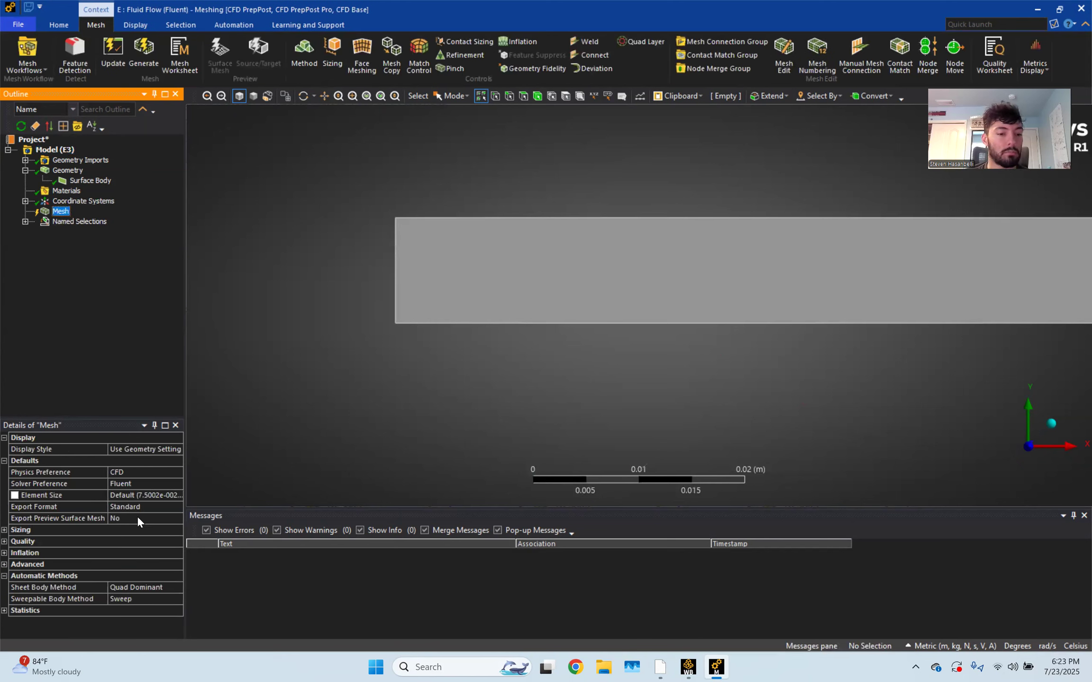
left_click(151, 494)
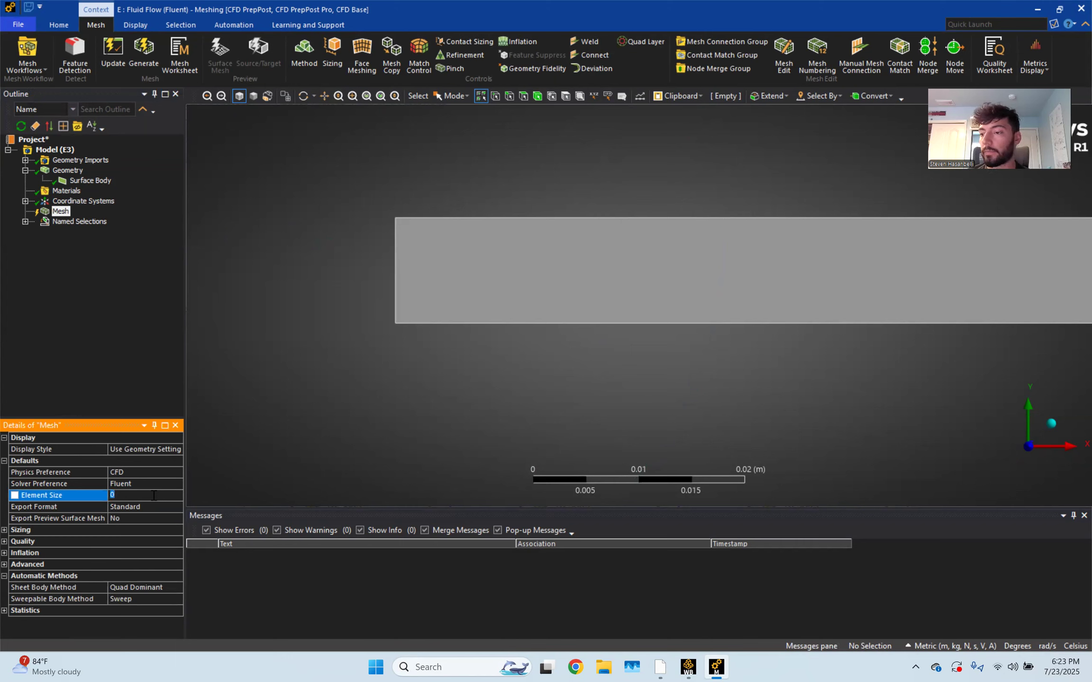
type("5")
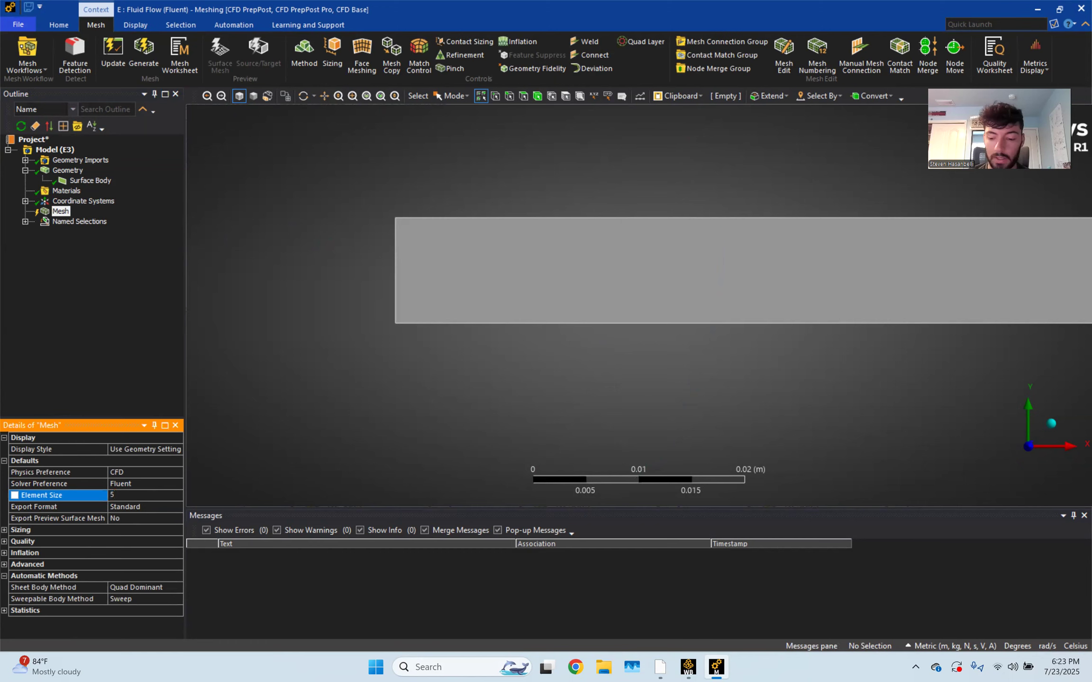
type(".e-004")
key("Return")
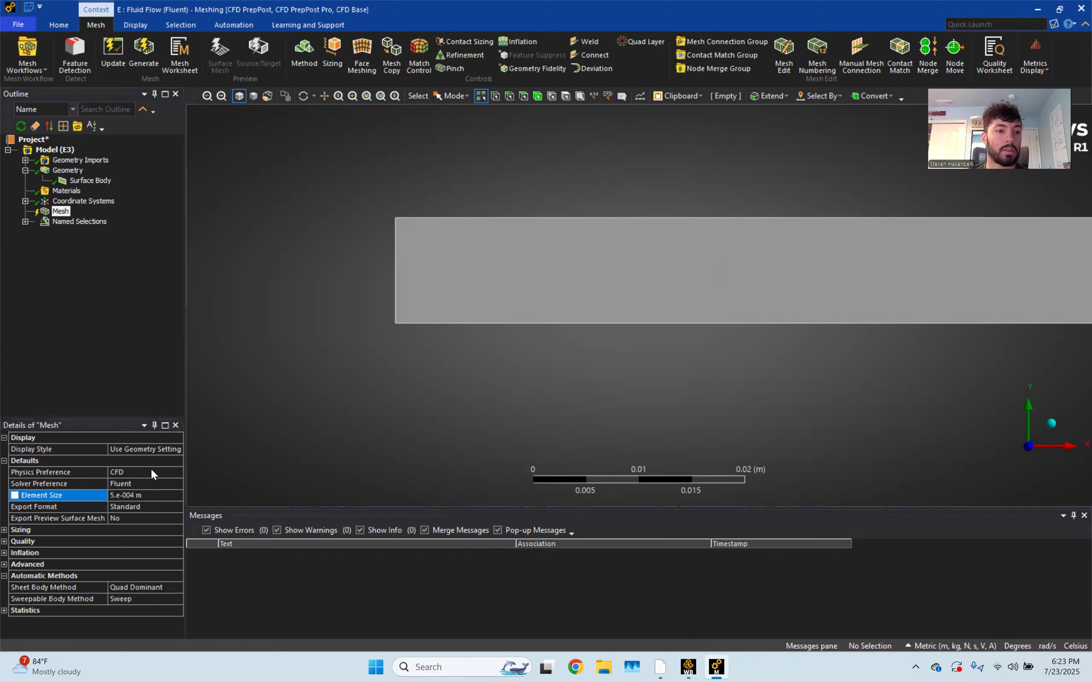
left_click(147, 53)
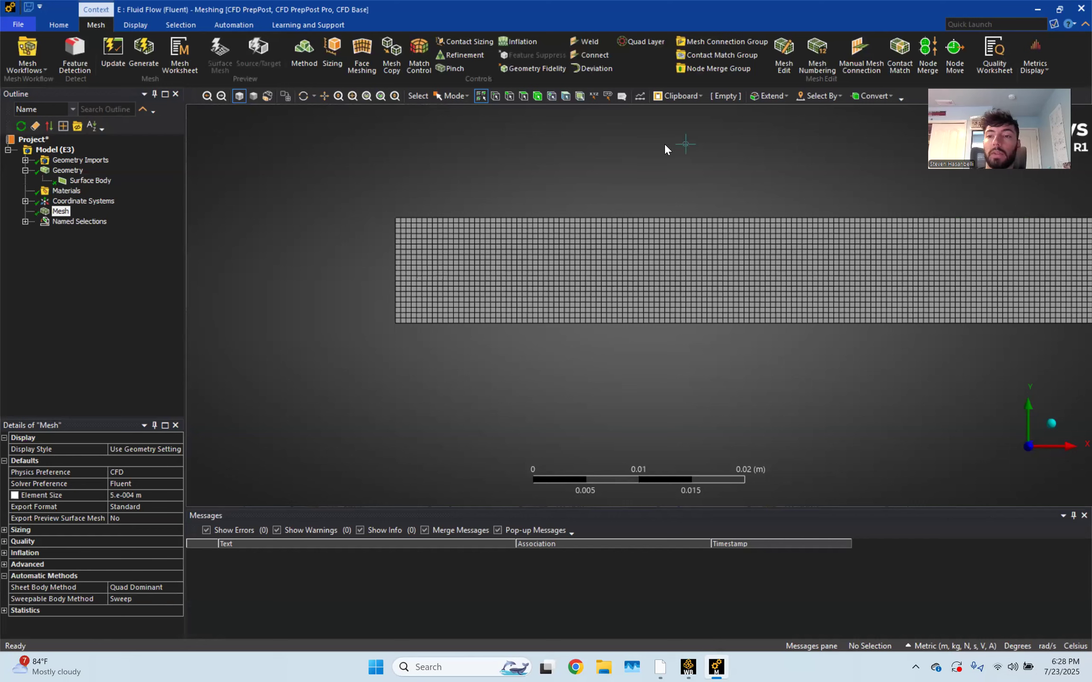
Close ANSYS Meshing with the 5.e-004 m mesh in place
left_click(1073, 10)
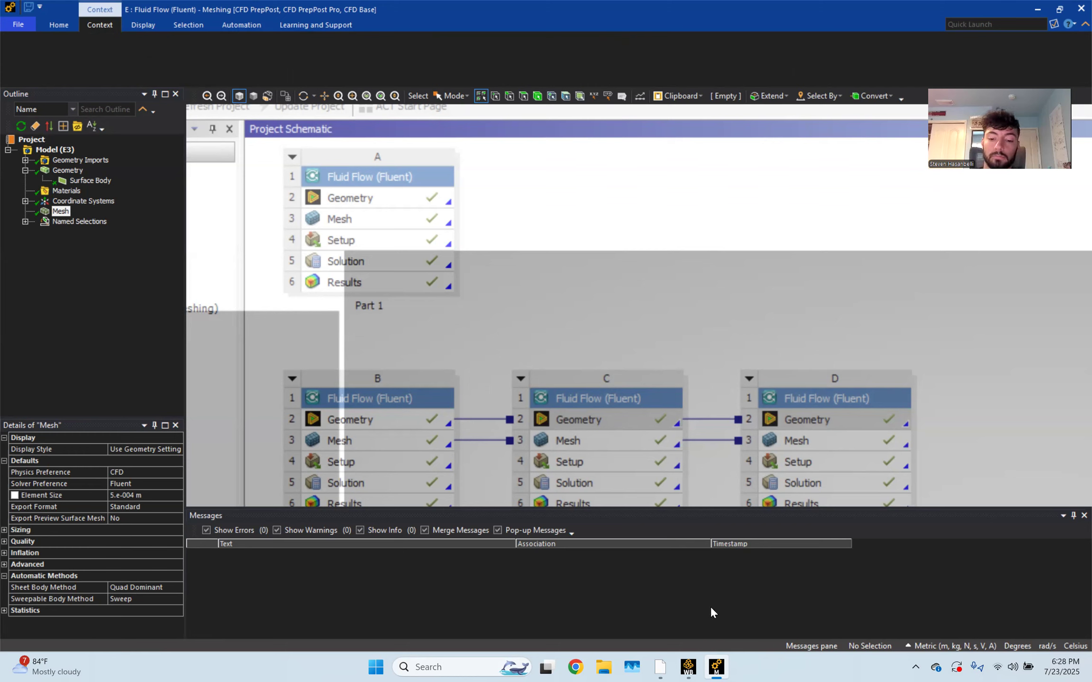
Update system E's Mesh cell in Workbench, then select its Setup cell
left_click(693, 664)
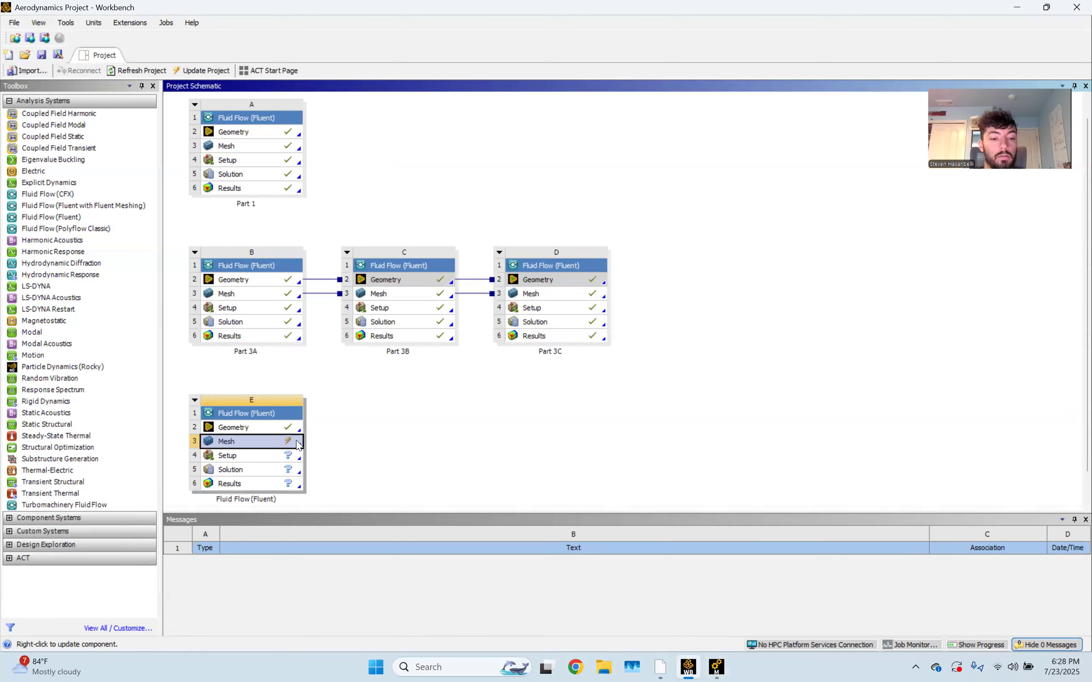
right_click(279, 443)
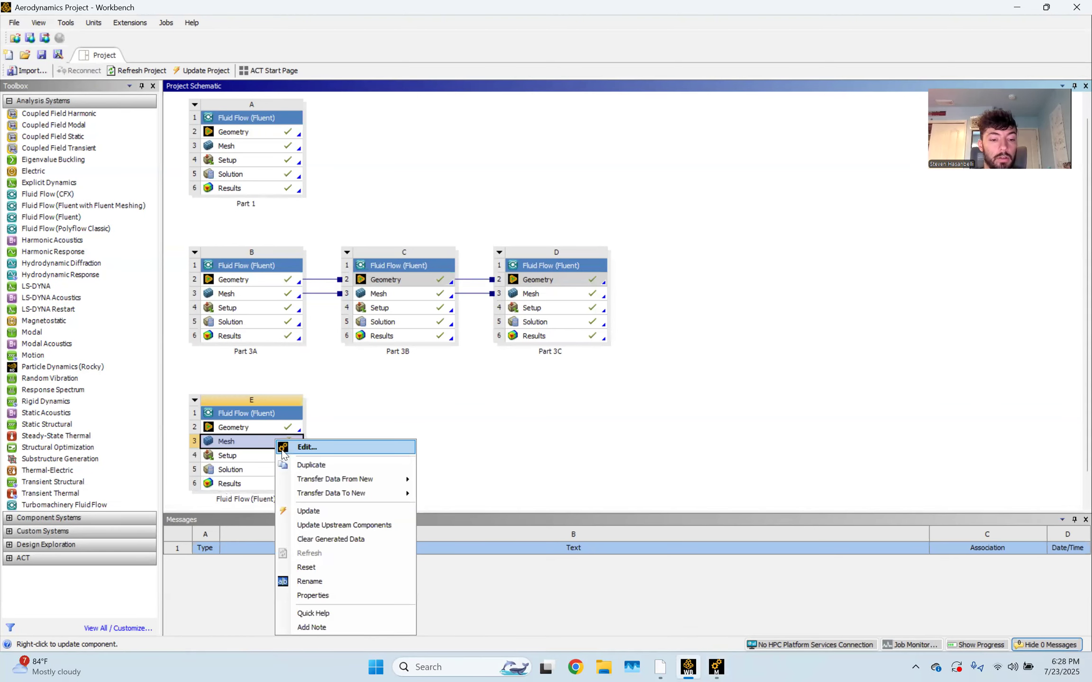
left_click(330, 511)
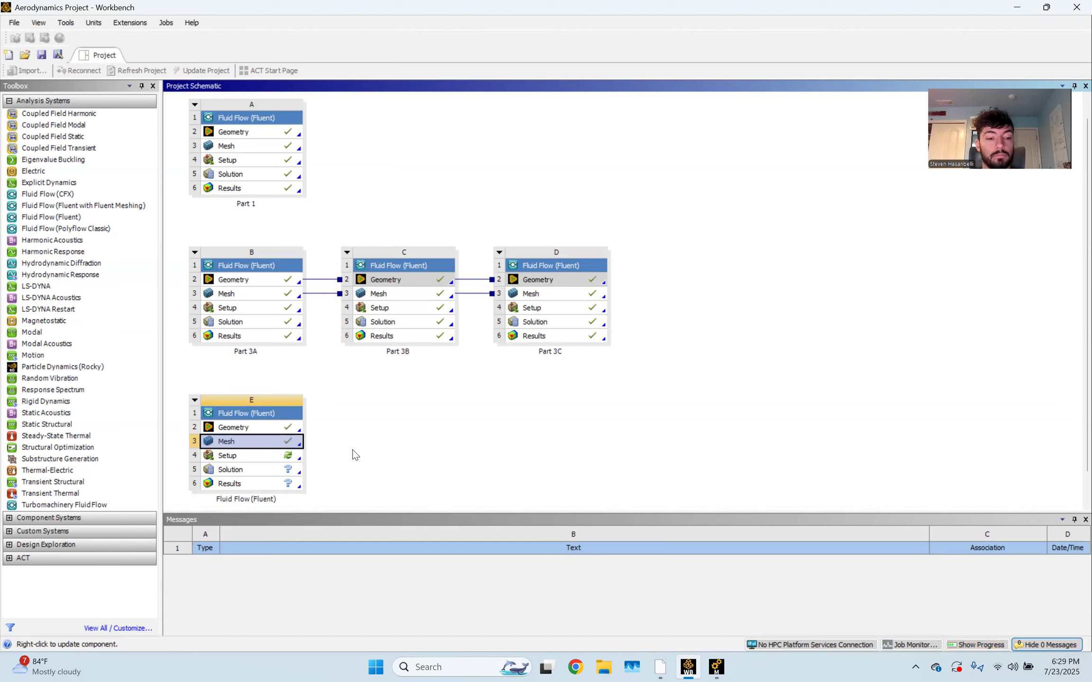
left_click(251, 455)
Launch Fluent for system E in double precision with 16 solver processes
double_click(265, 454)
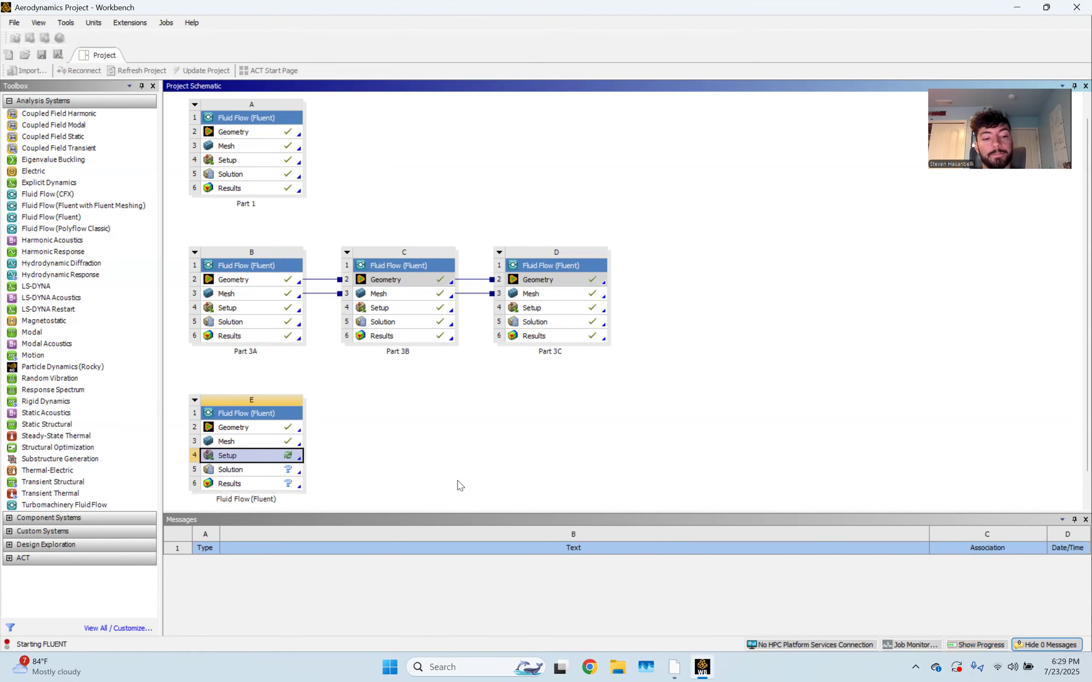
left_click(567, 210)
double_click(572, 281)
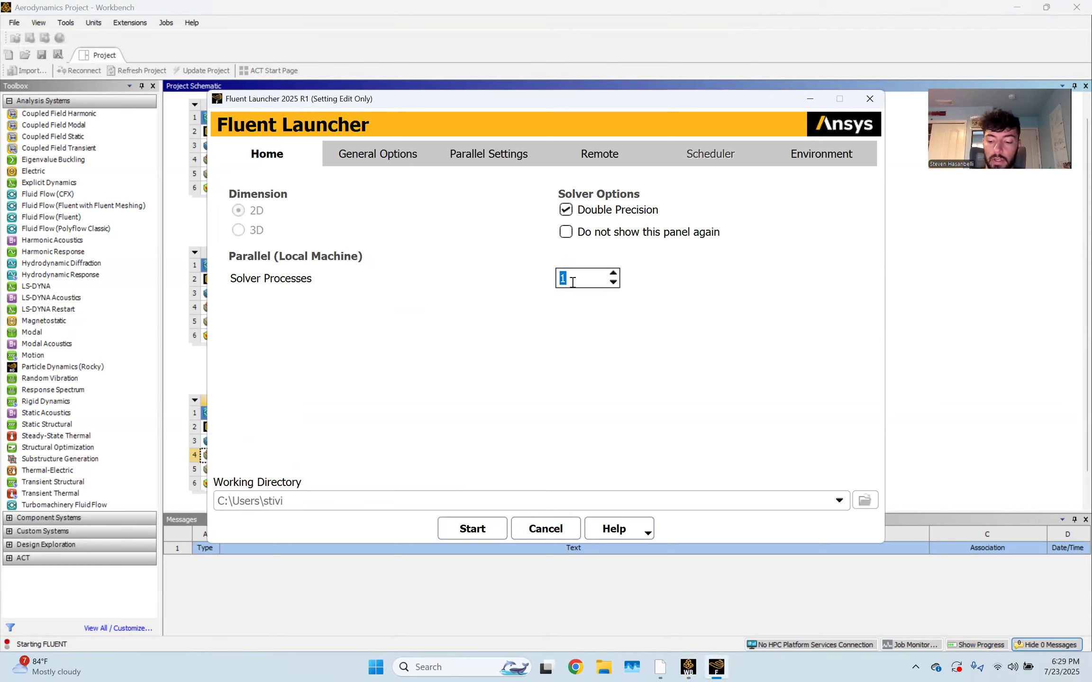
type("16")
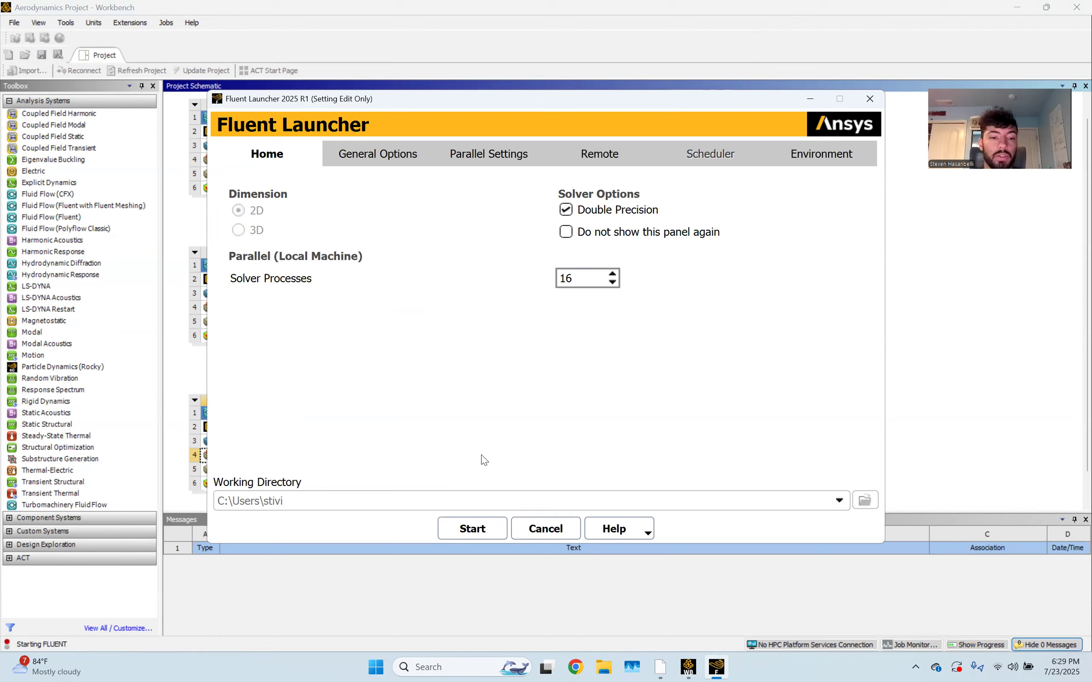
left_click(473, 530)
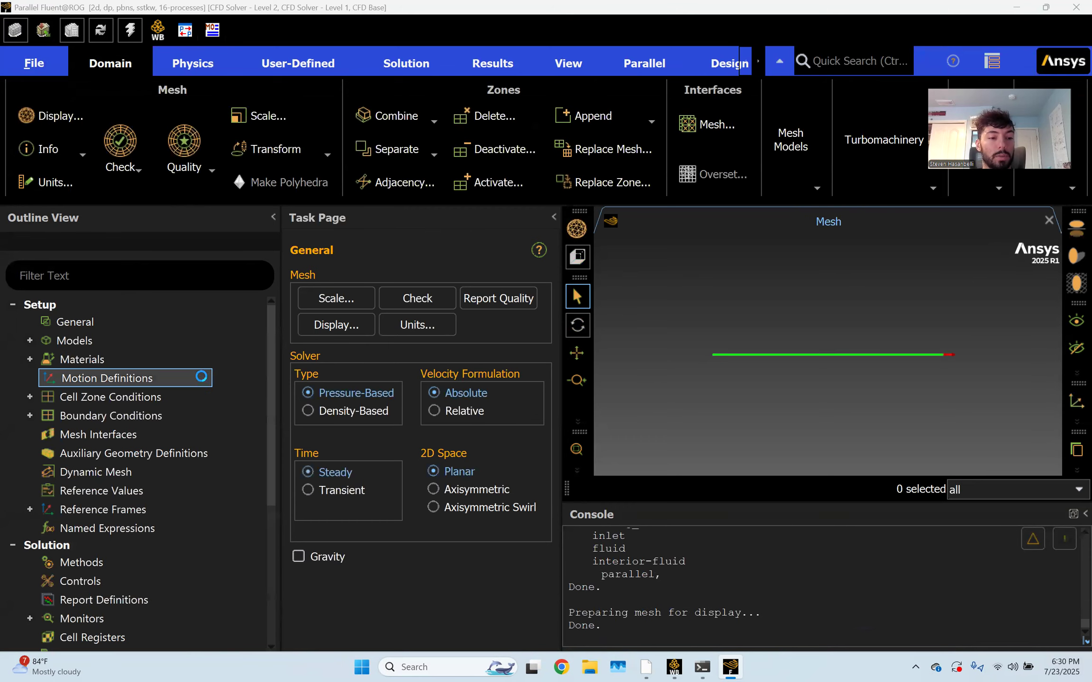
Switch the Viscous model from SST k-omega to Laminar
left_click(151, 416)
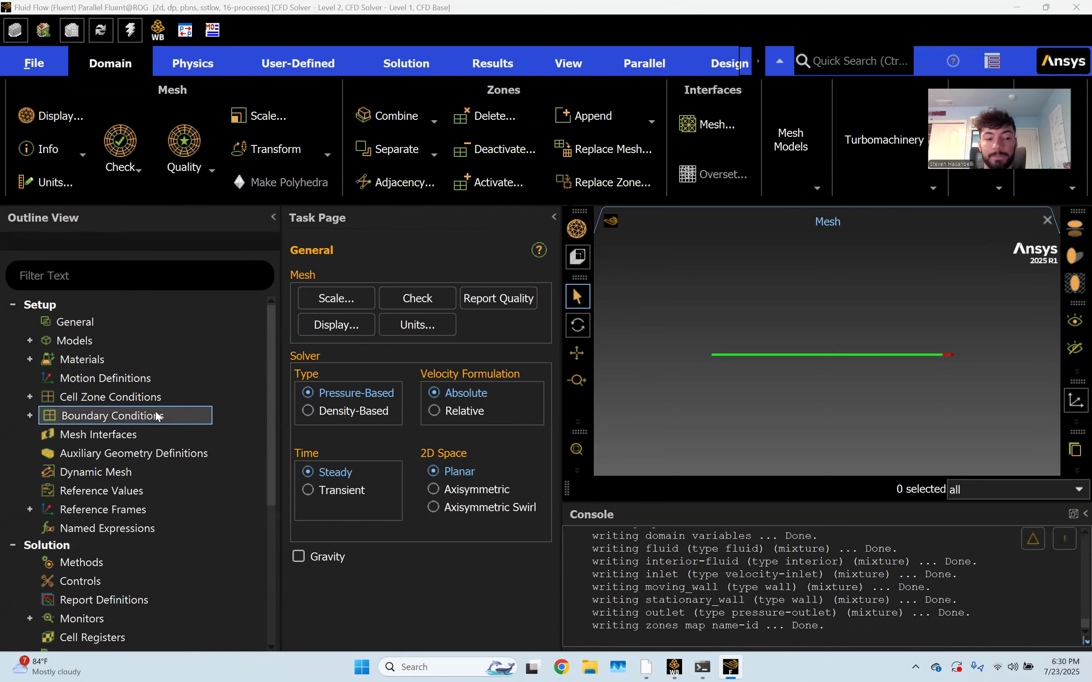
left_click(112, 379)
left_click(86, 359)
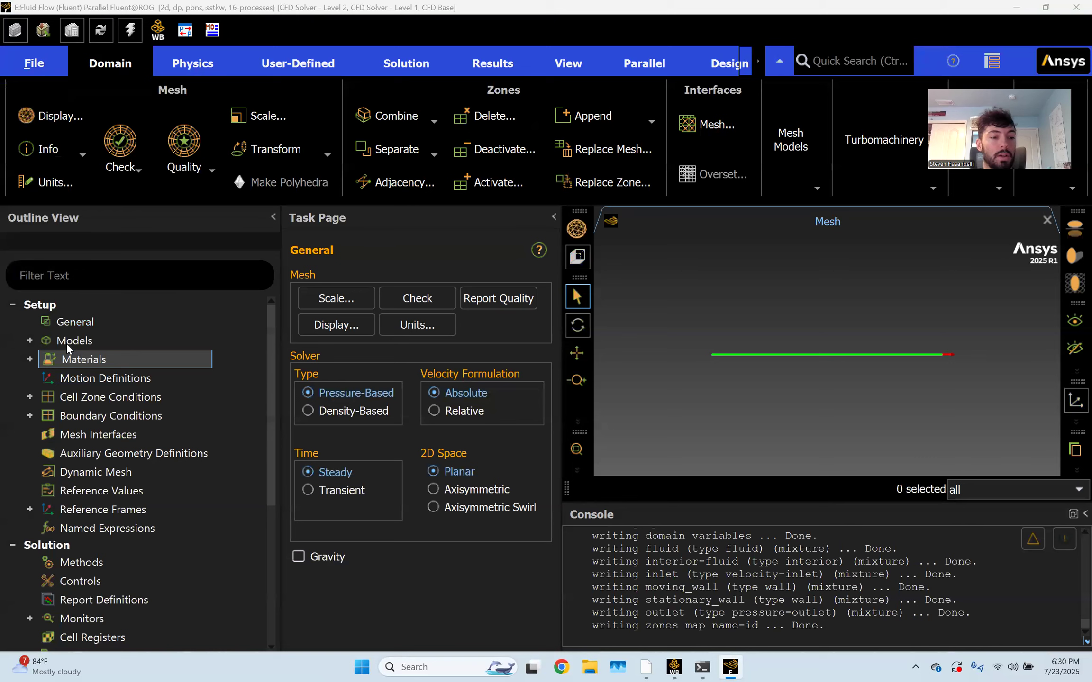
left_click(30, 342)
left_click(102, 378)
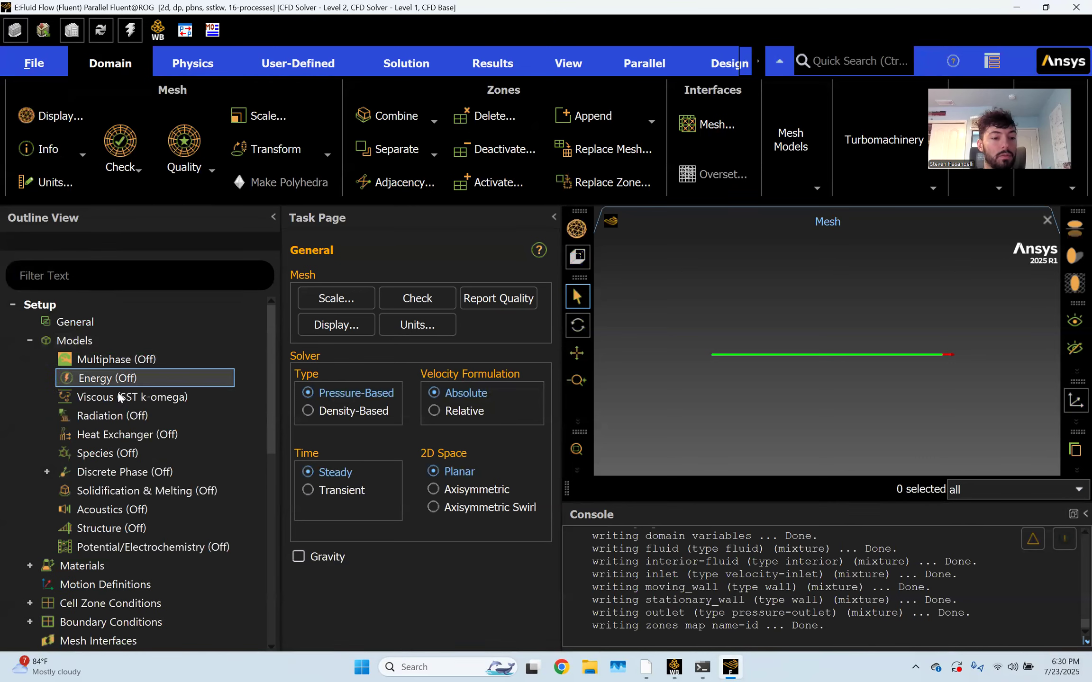
left_click(150, 397)
double_click(150, 397)
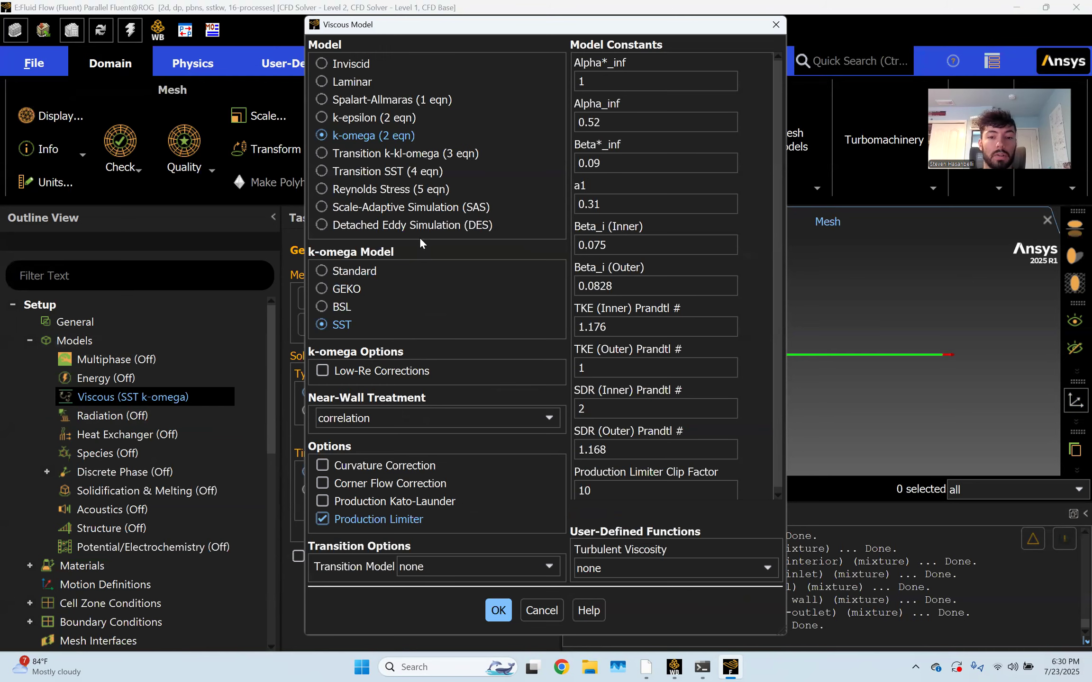
left_click(353, 81)
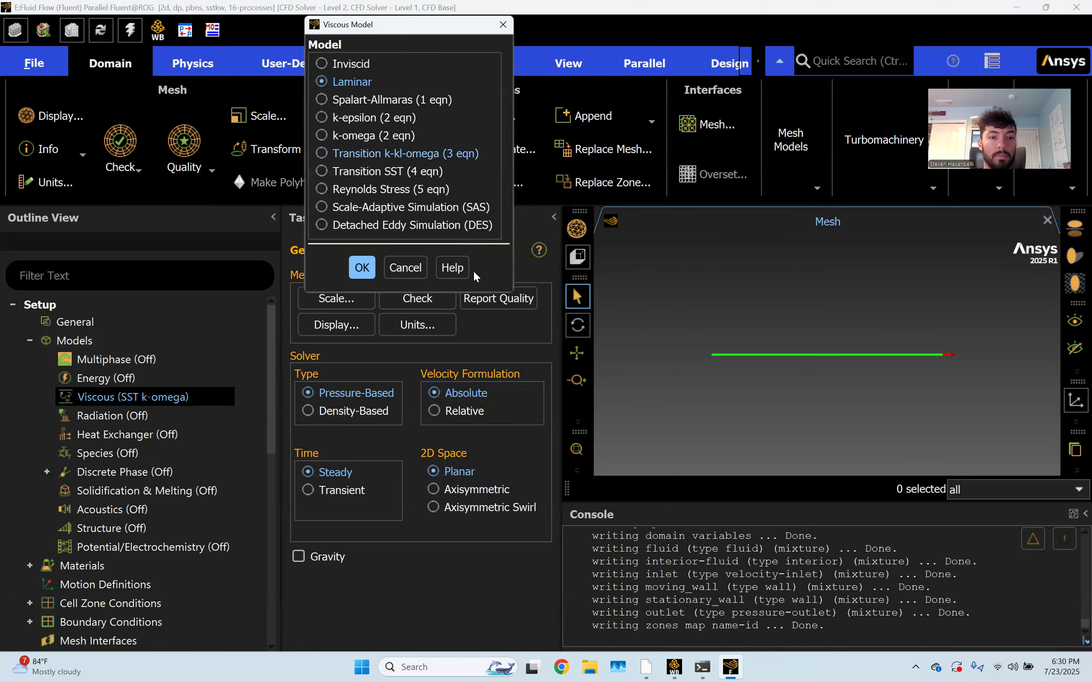
left_click(363, 268)
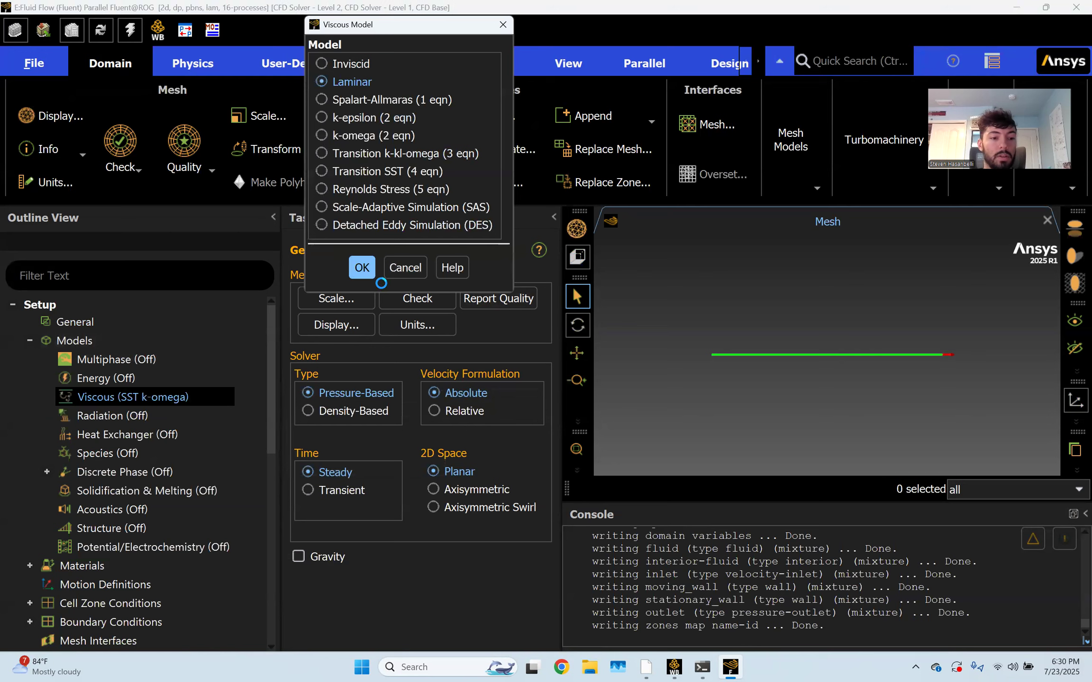
left_click(27, 340)
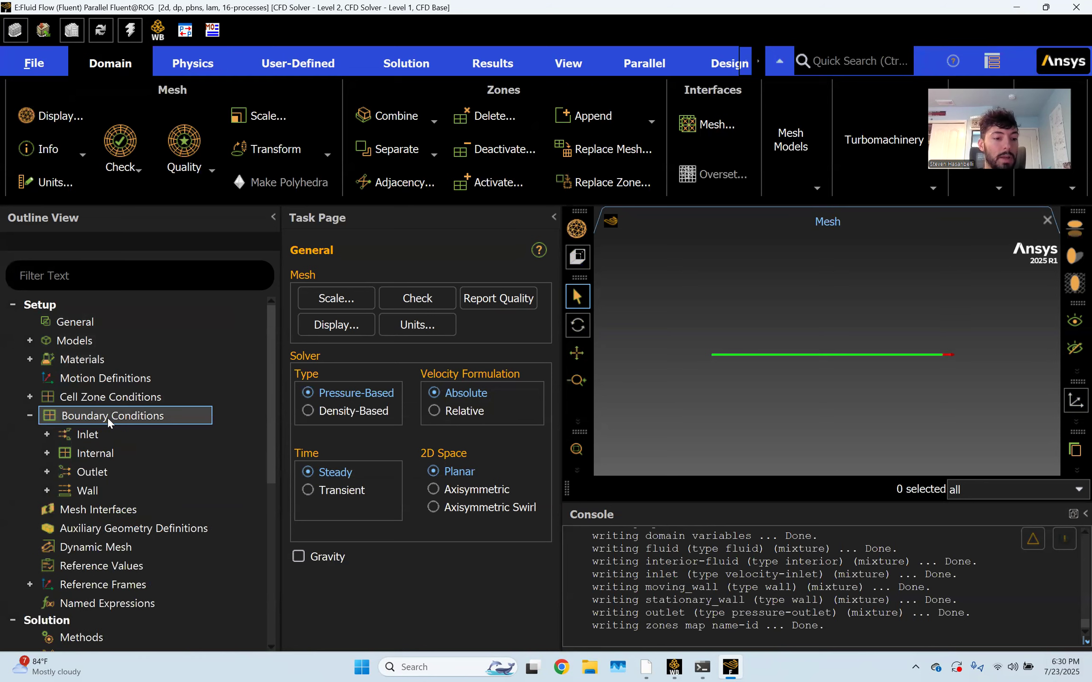
Set the inlet's velocity magnitude to 5 m/s
left_click(71, 434)
left_click(47, 434)
left_click(100, 454)
left_click(71, 472)
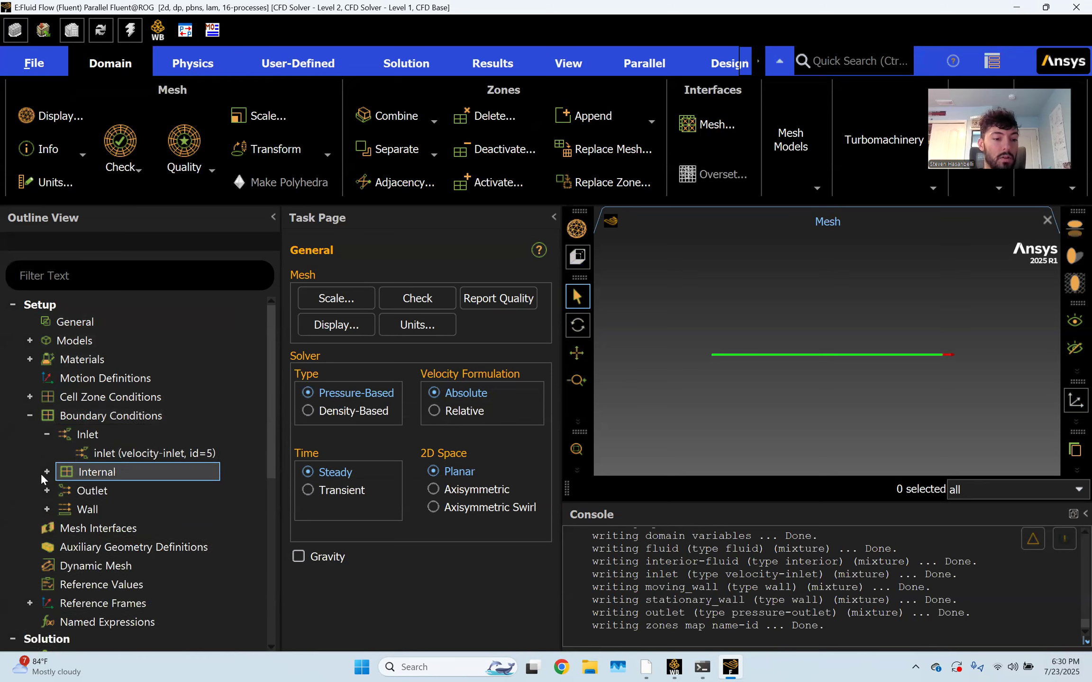
left_click(47, 472)
left_click(47, 509)
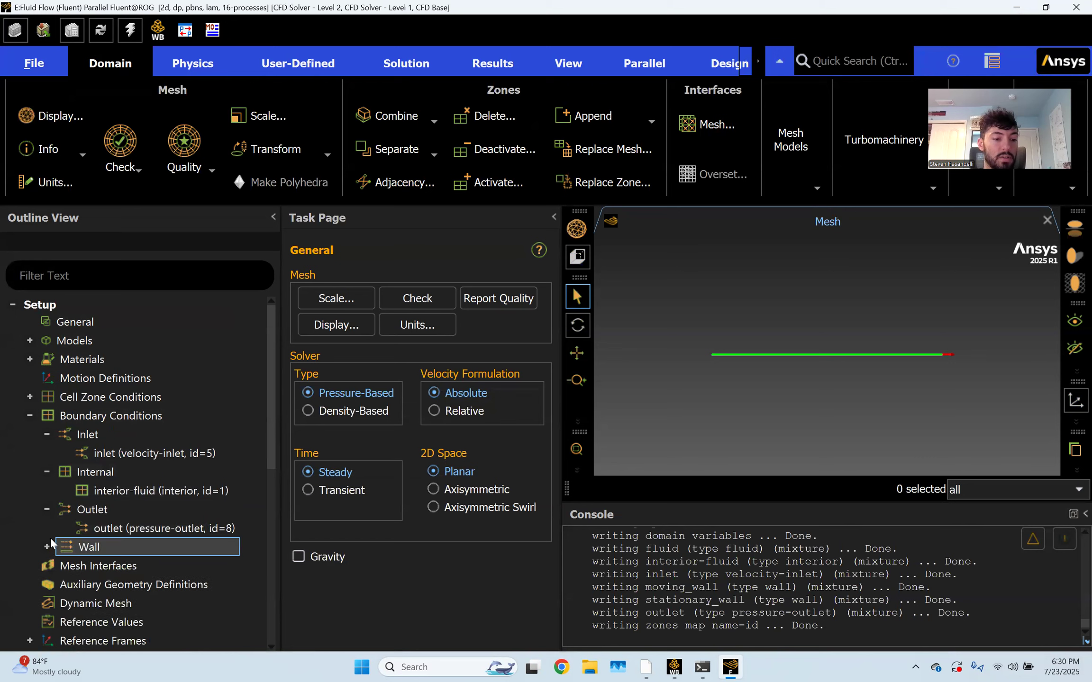
left_click(47, 546)
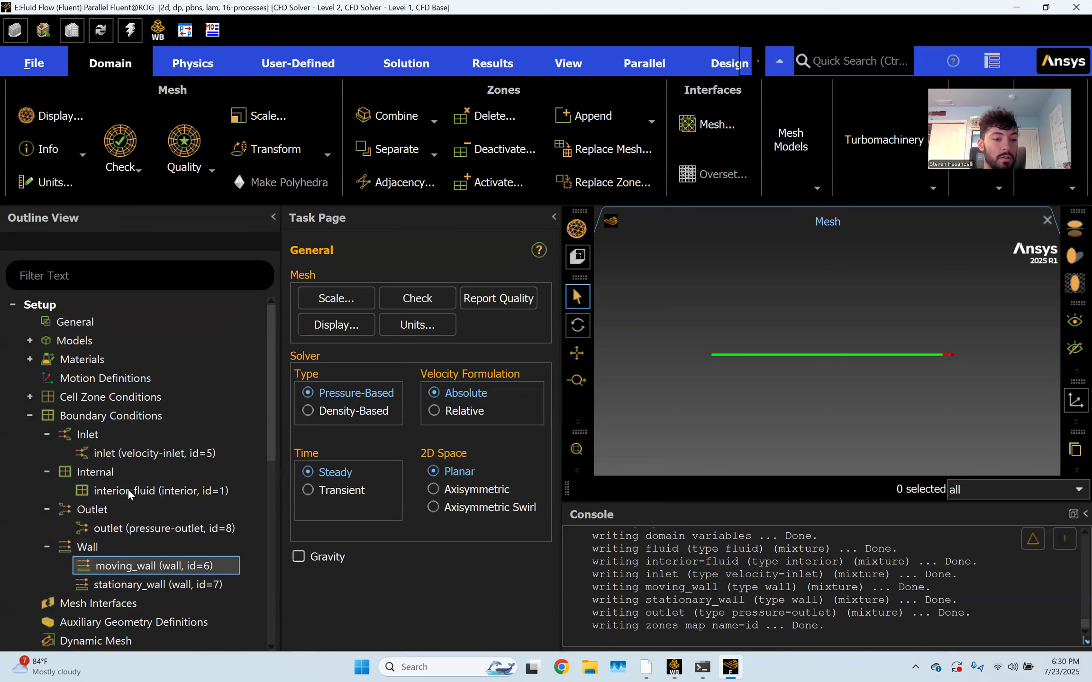
double_click(130, 450)
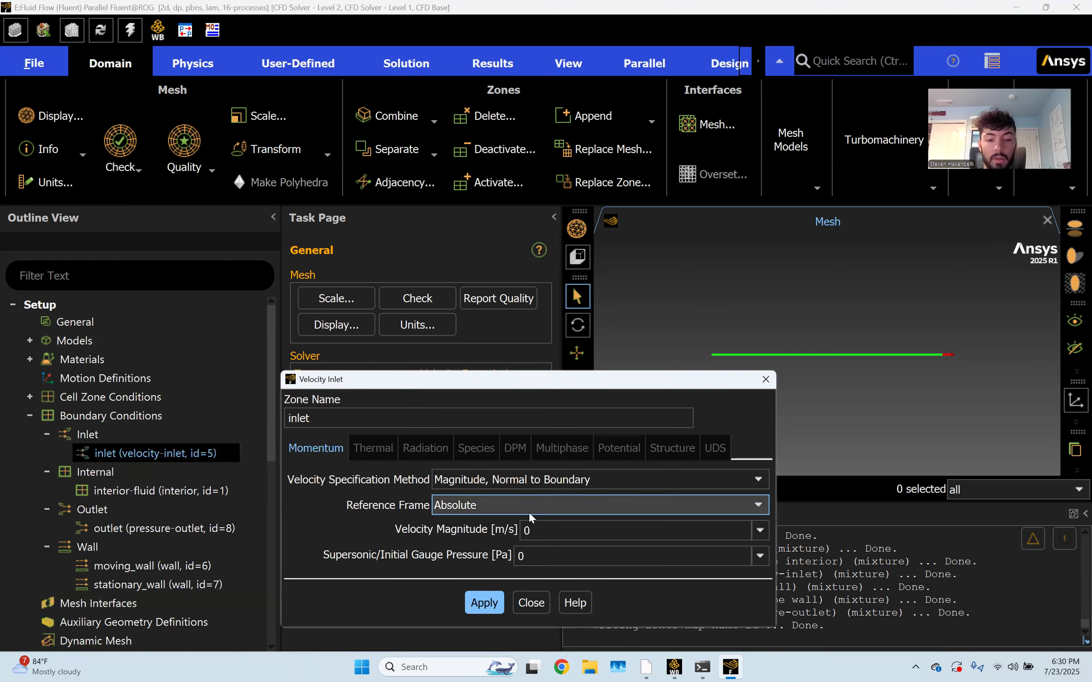
double_click(562, 530)
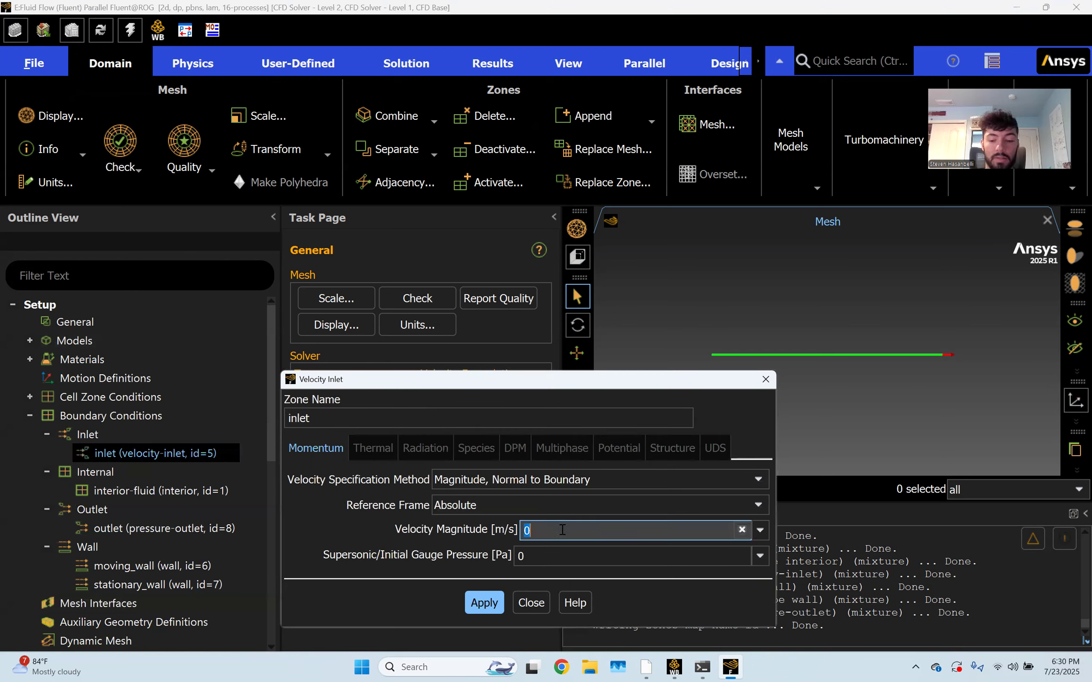
type("5")
left_click(481, 599)
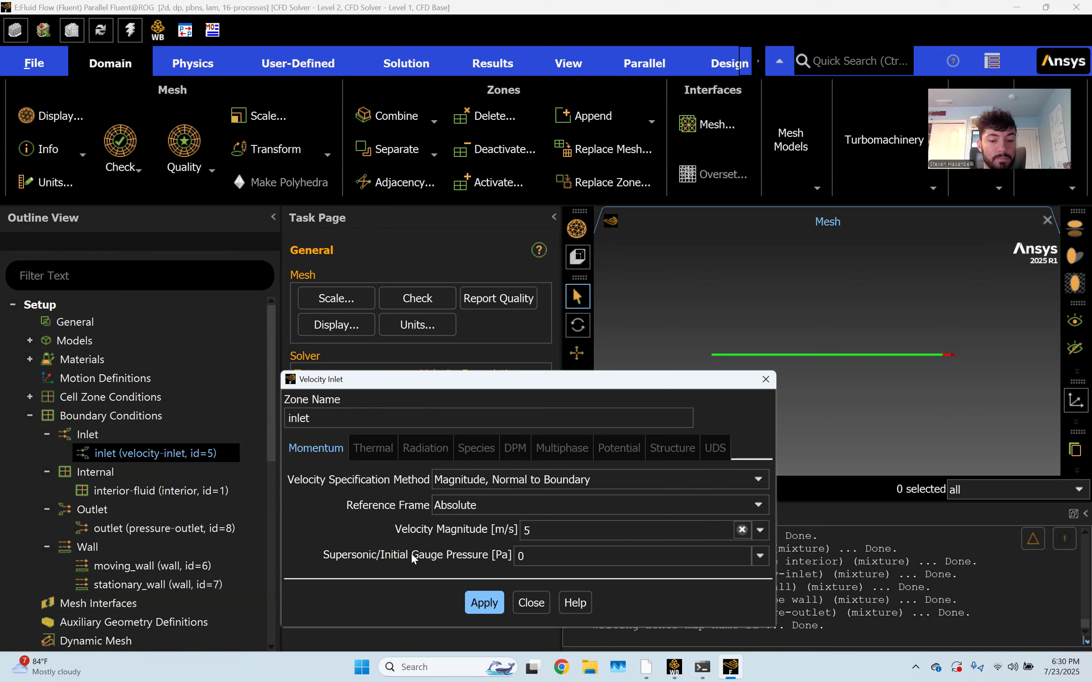
left_click(531, 603)
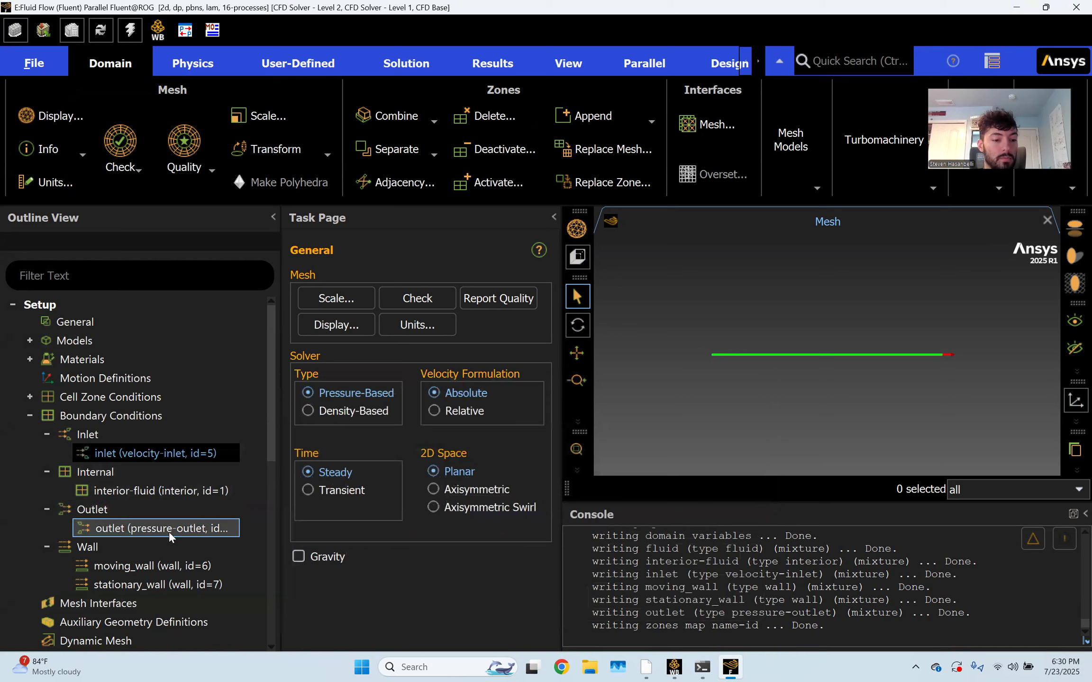
Enable Prevent Reverse Flow on the pressure outlet
double_click(143, 528)
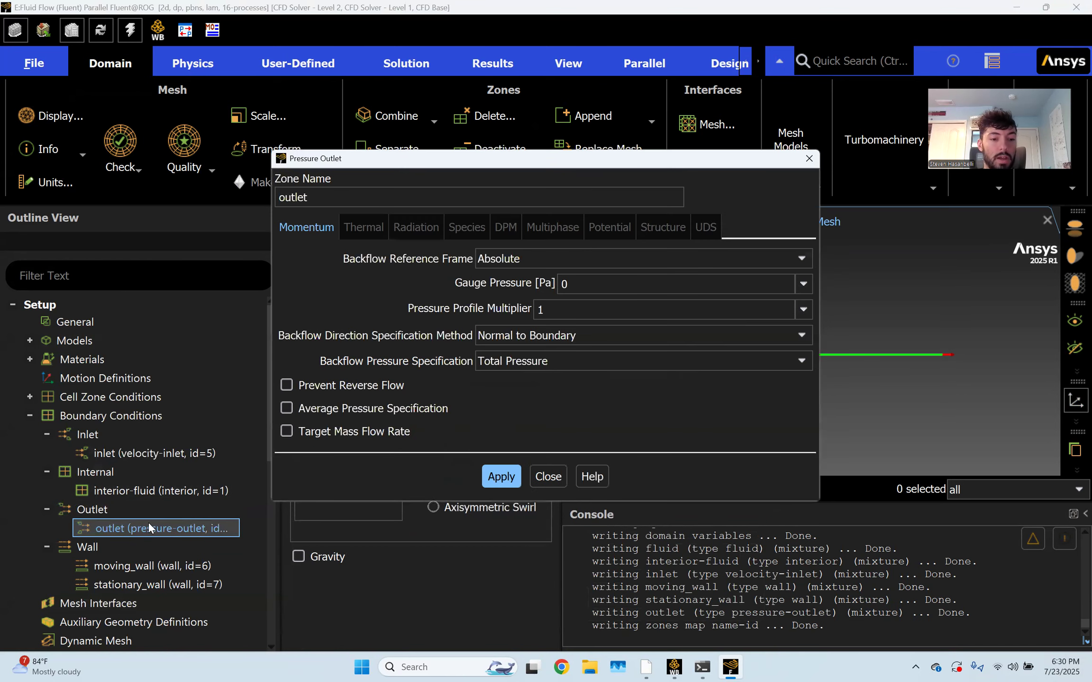
left_click(314, 385)
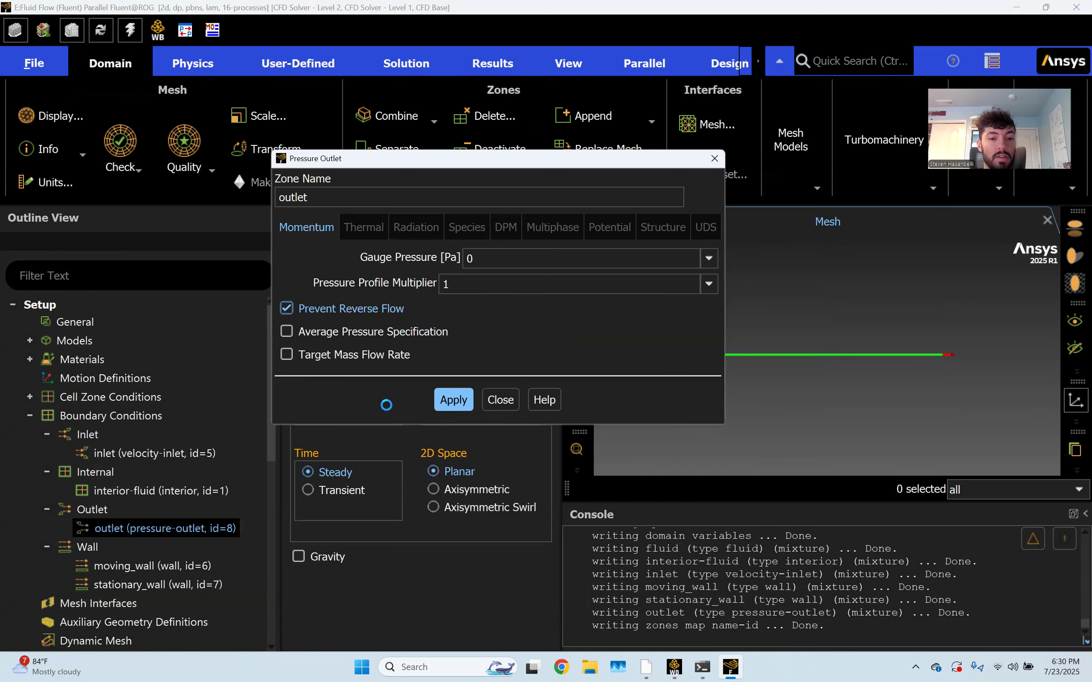
left_click(460, 390)
left_click(500, 399)
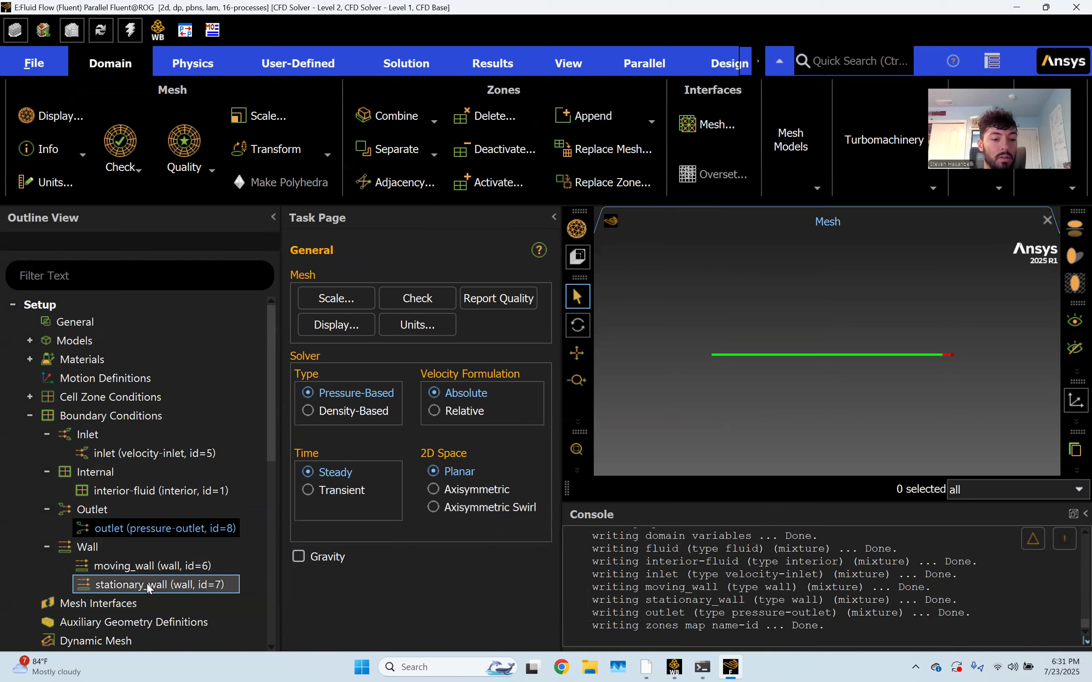
Apply stationary_wall's default no-slip stationary wall settings
double_click(147, 583)
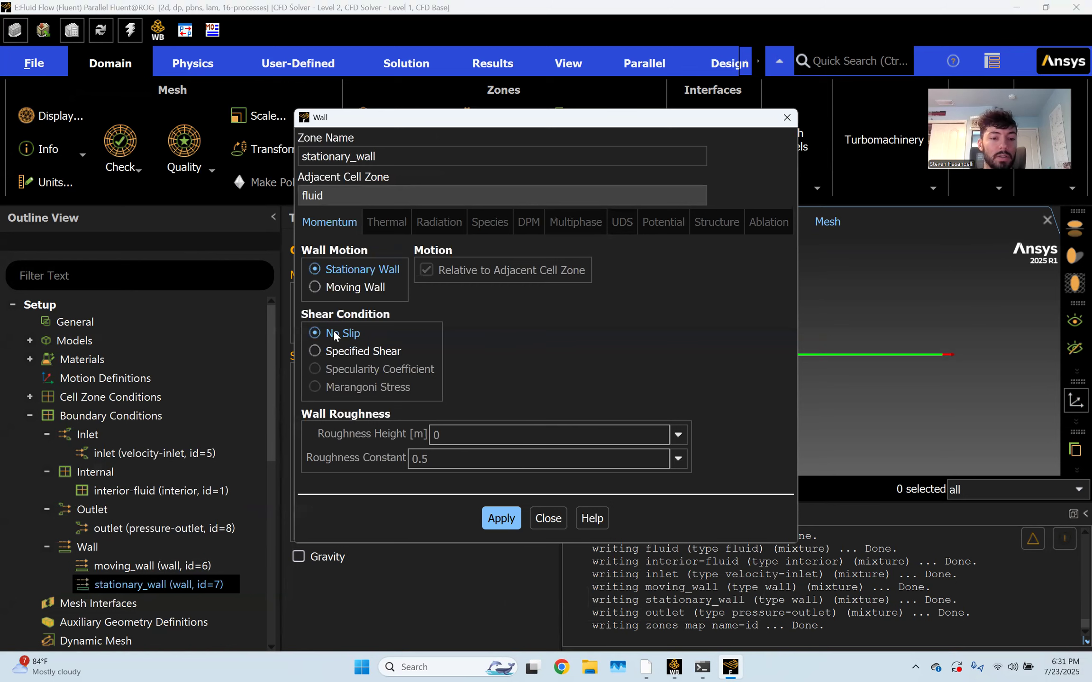
left_click(501, 518)
left_click(548, 518)
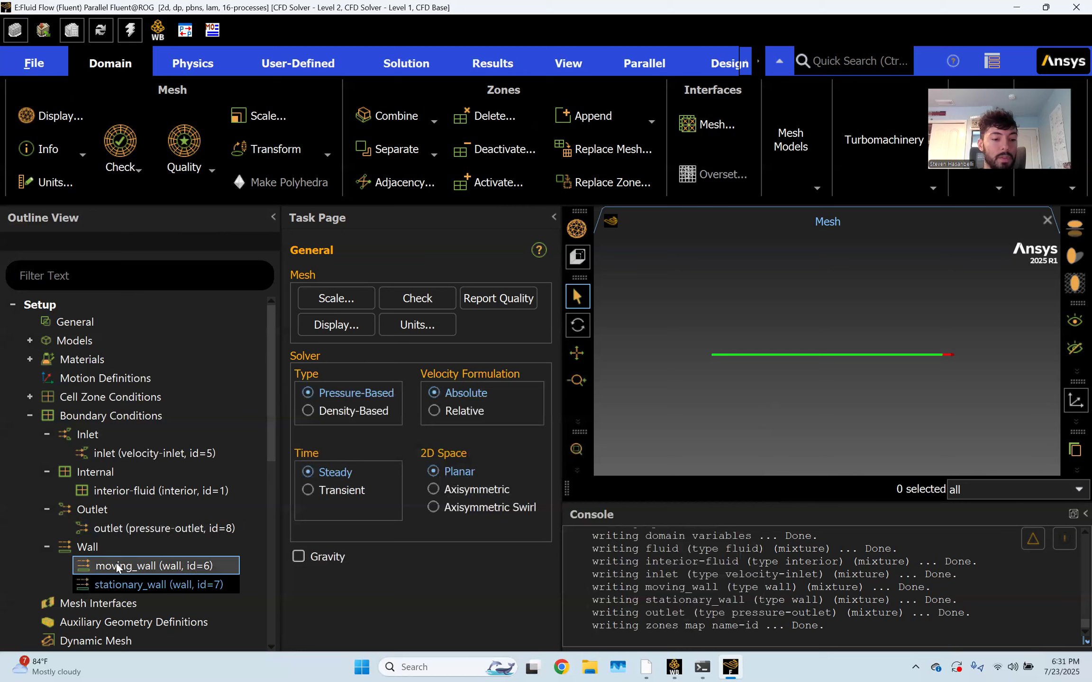
Make moving_wall a moving wall translating at 3 m/s in the x direction
double_click(147, 565)
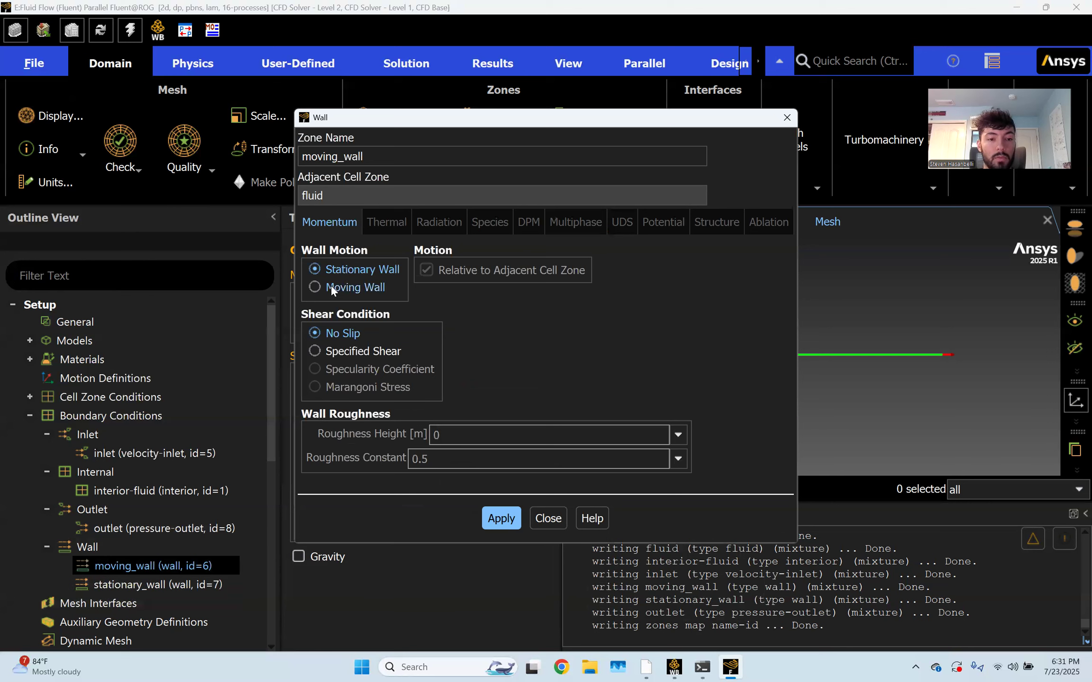
left_click(331, 288)
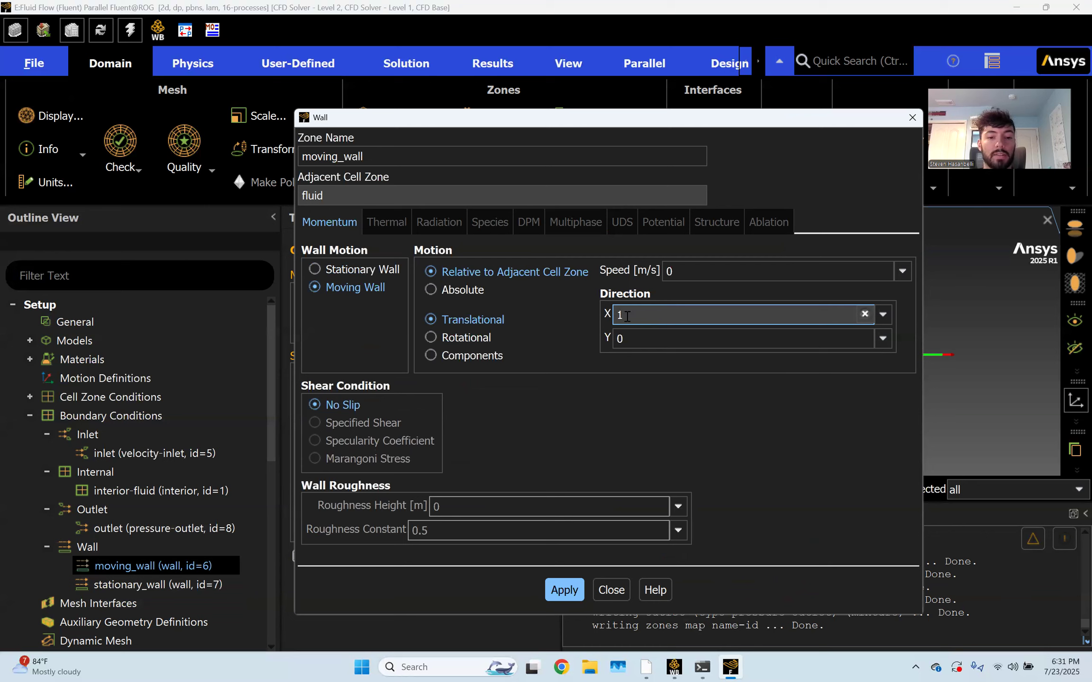
left_click(689, 271)
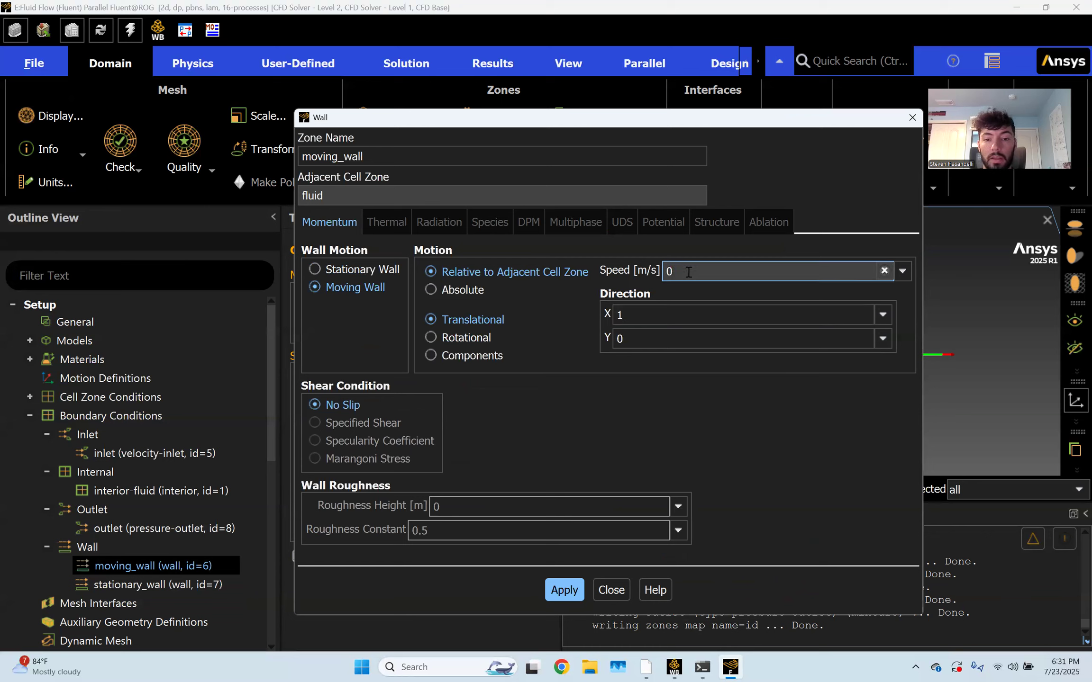
type("3")
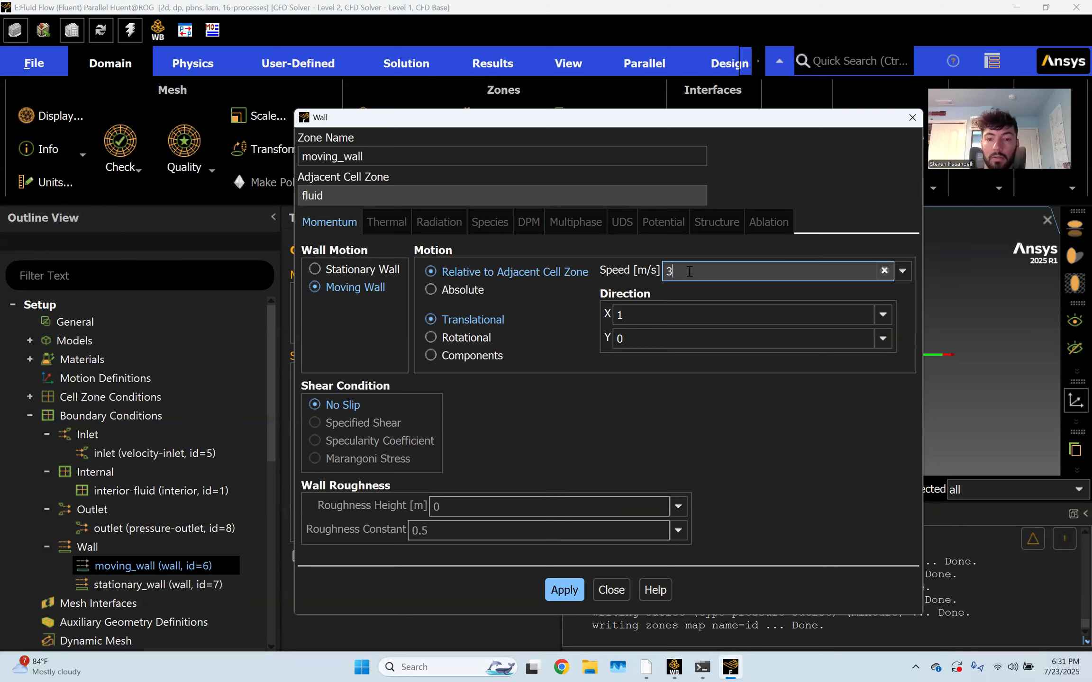
left_click(565, 590)
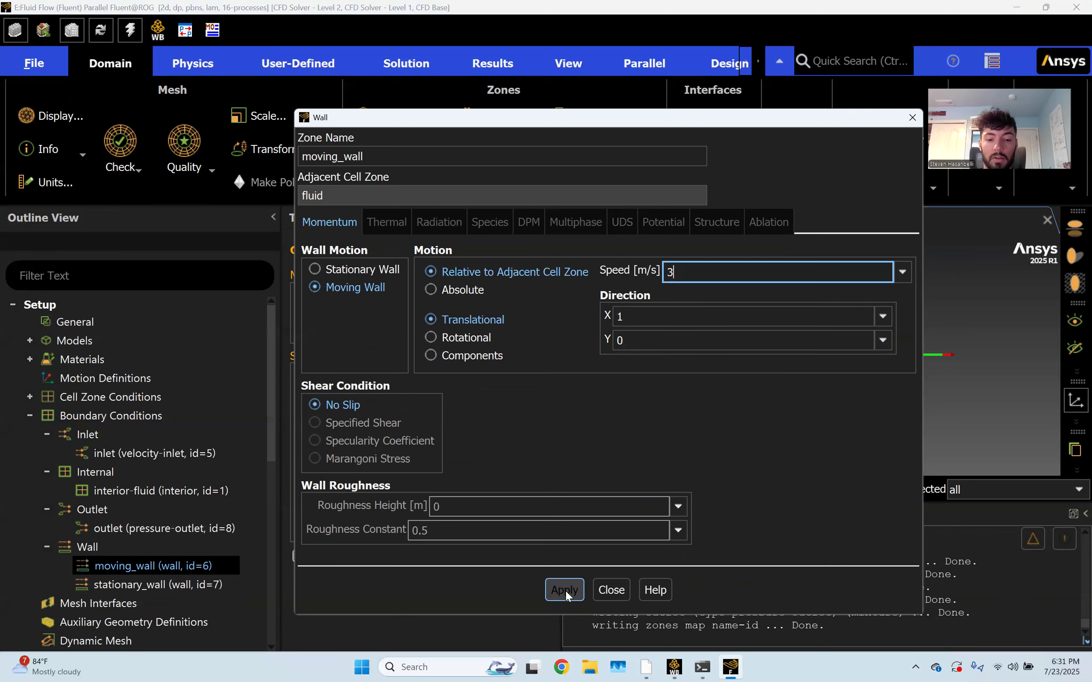
left_click(610, 589)
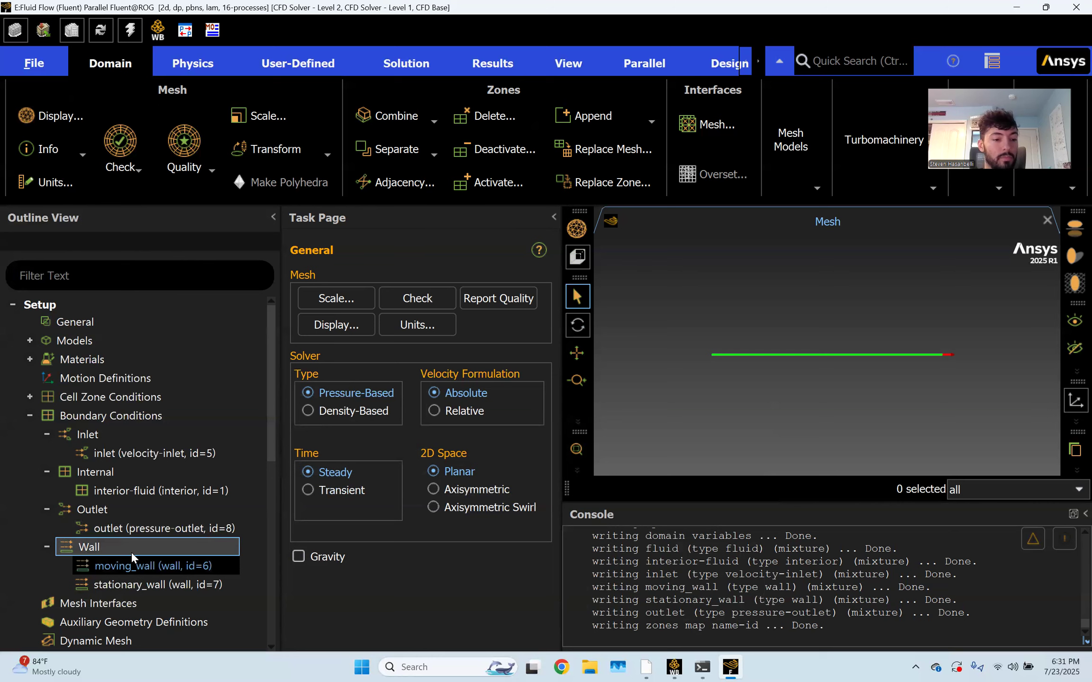
Change the air material's viscosity to 6e-5 kg/(m s) and apply it with Change/Create
left_click(29, 416)
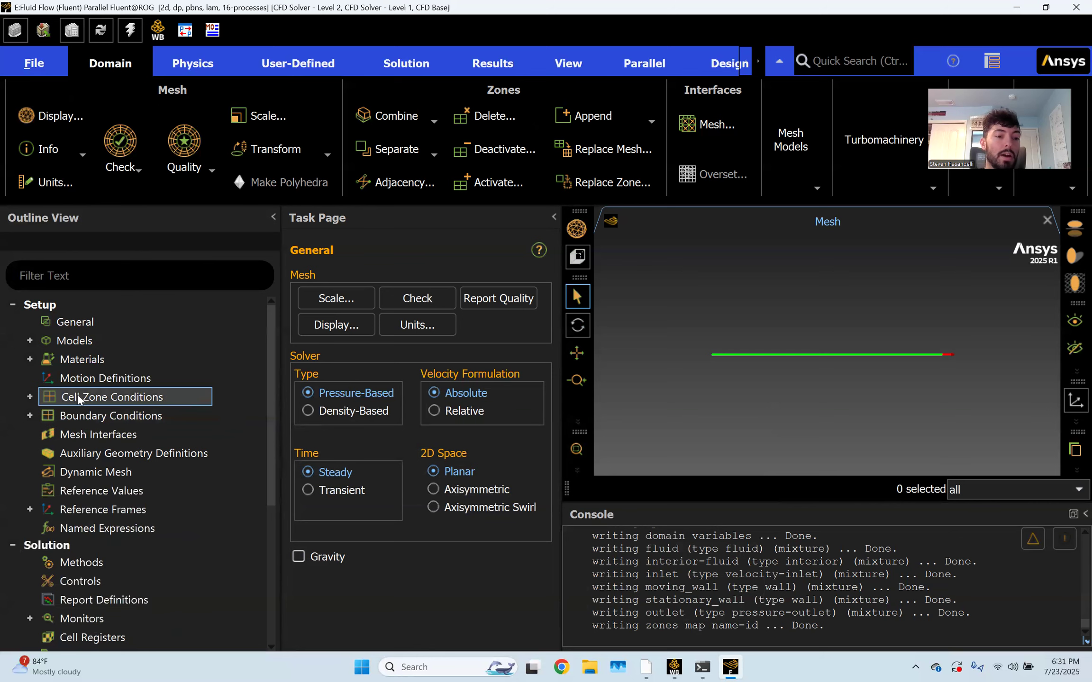
left_click(29, 359)
left_click(47, 377)
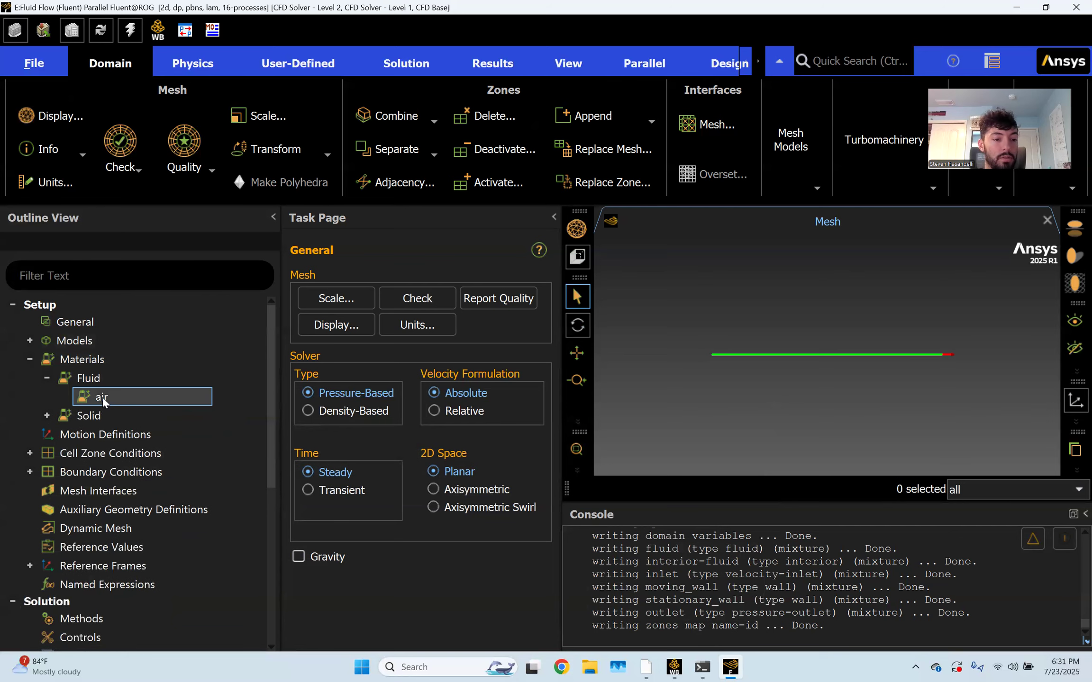
double_click(102, 397)
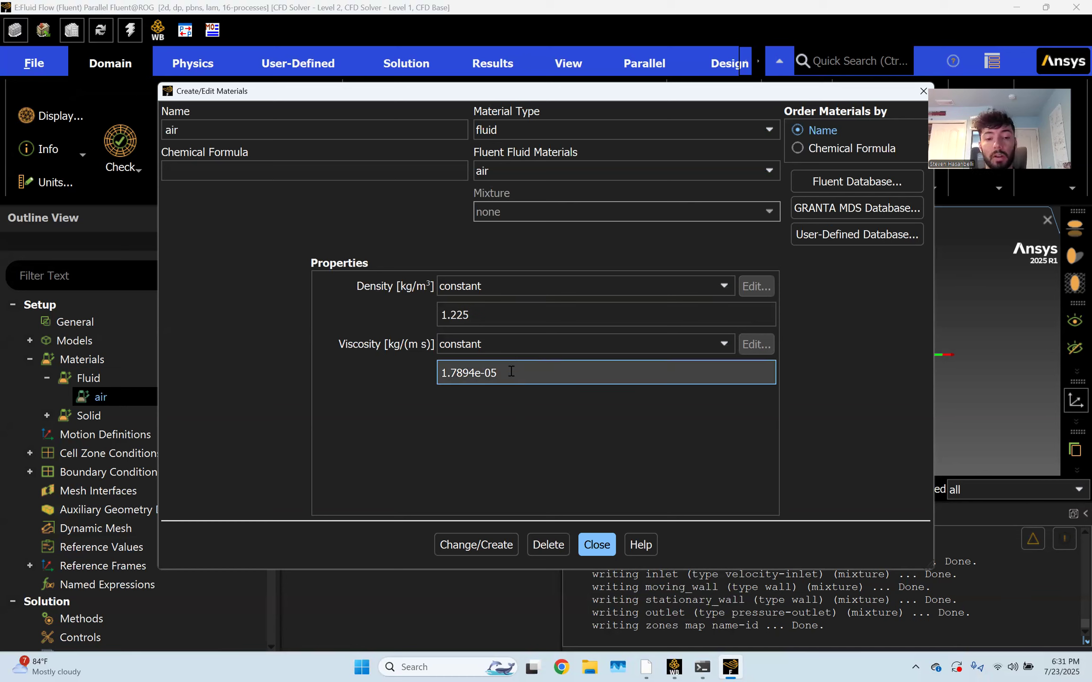
left_click_drag(507, 373, 439, 373)
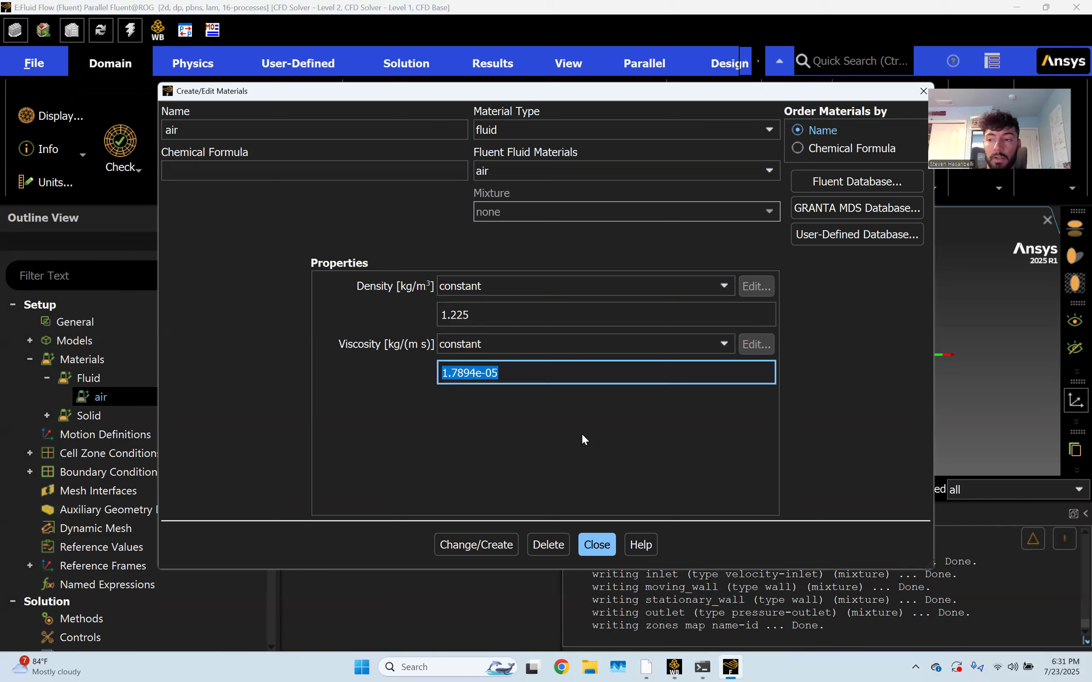
type("6e-5")
key("BackSpace")
type("5")
key("Return")
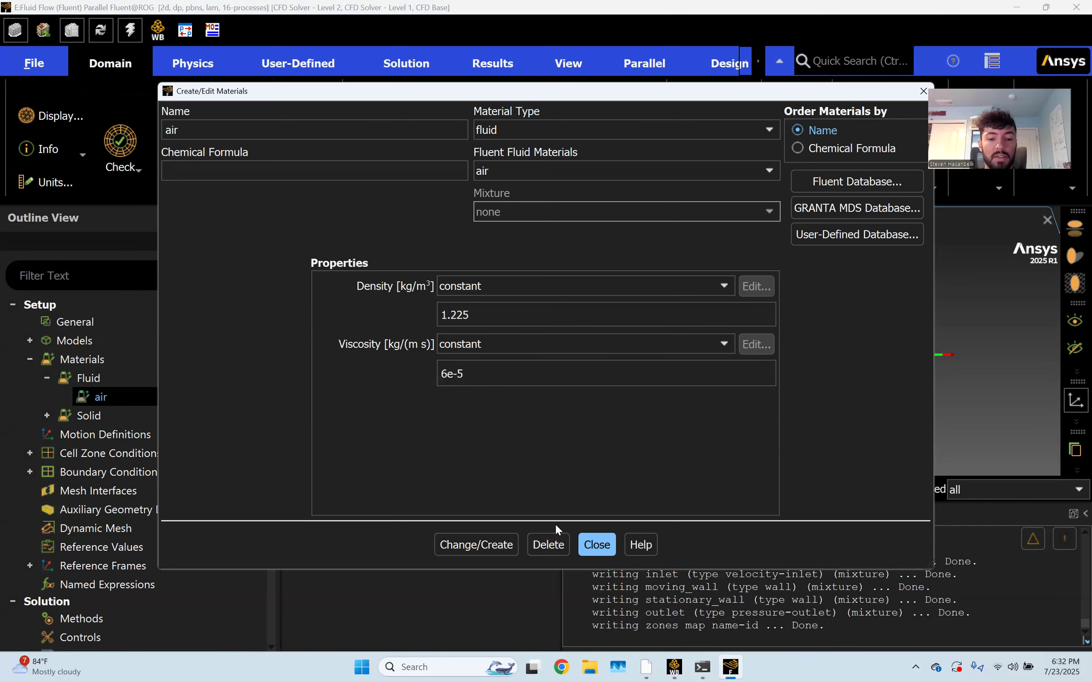
left_click(464, 546)
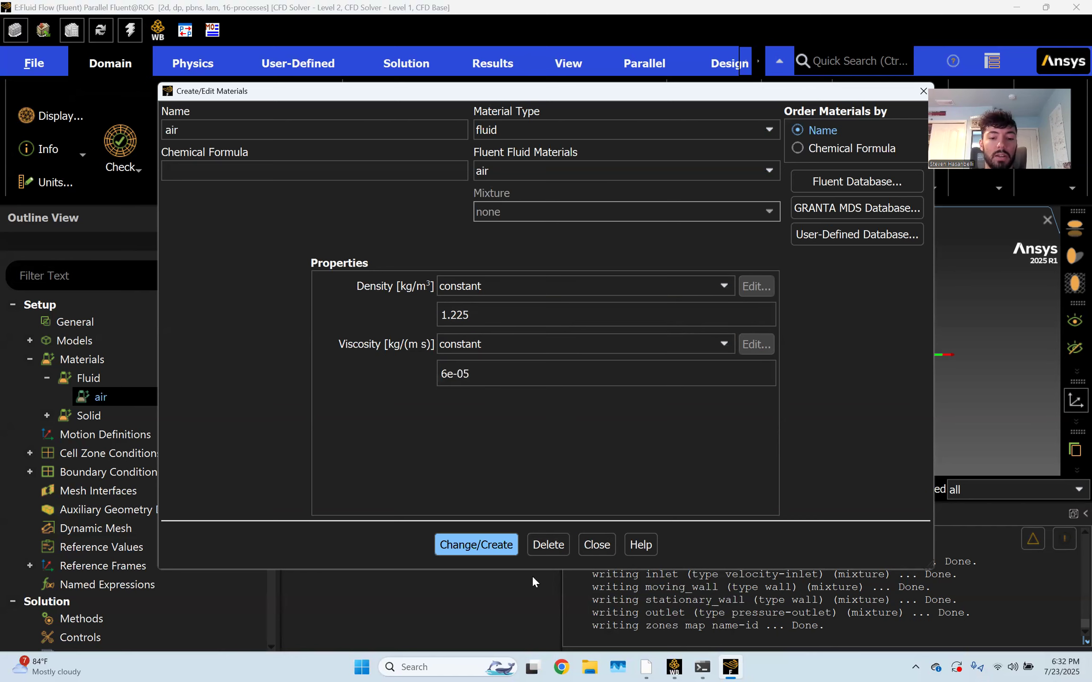
left_click(598, 544)
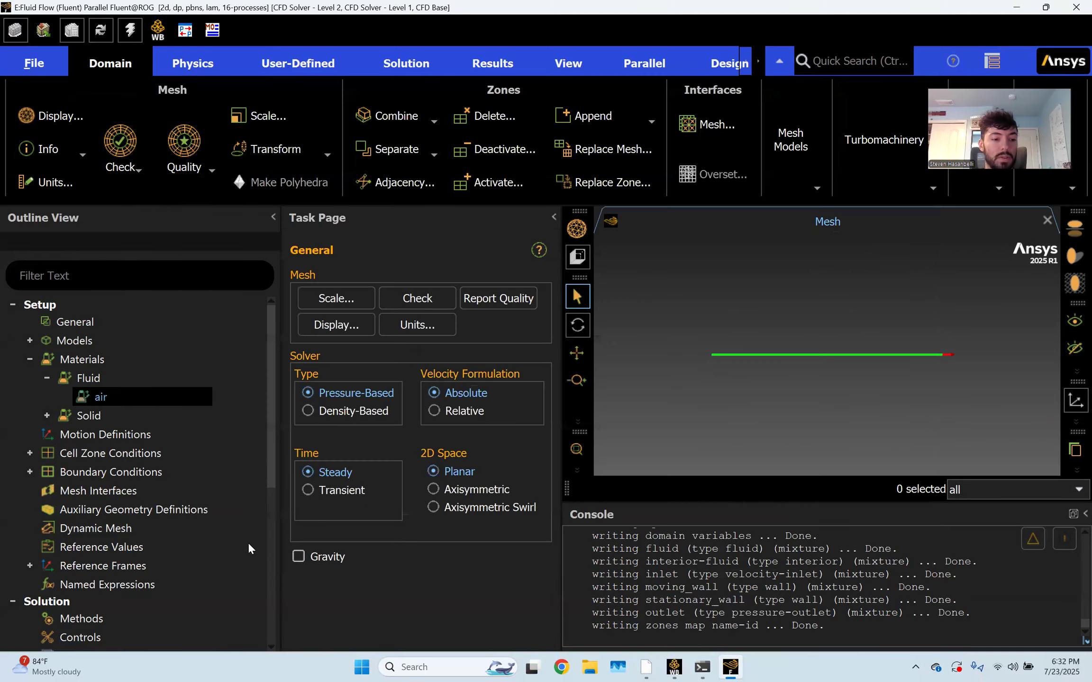
left_click(47, 360)
Set the reference velocity to 5 m/s, then show the Solution Methods page
left_click(30, 359)
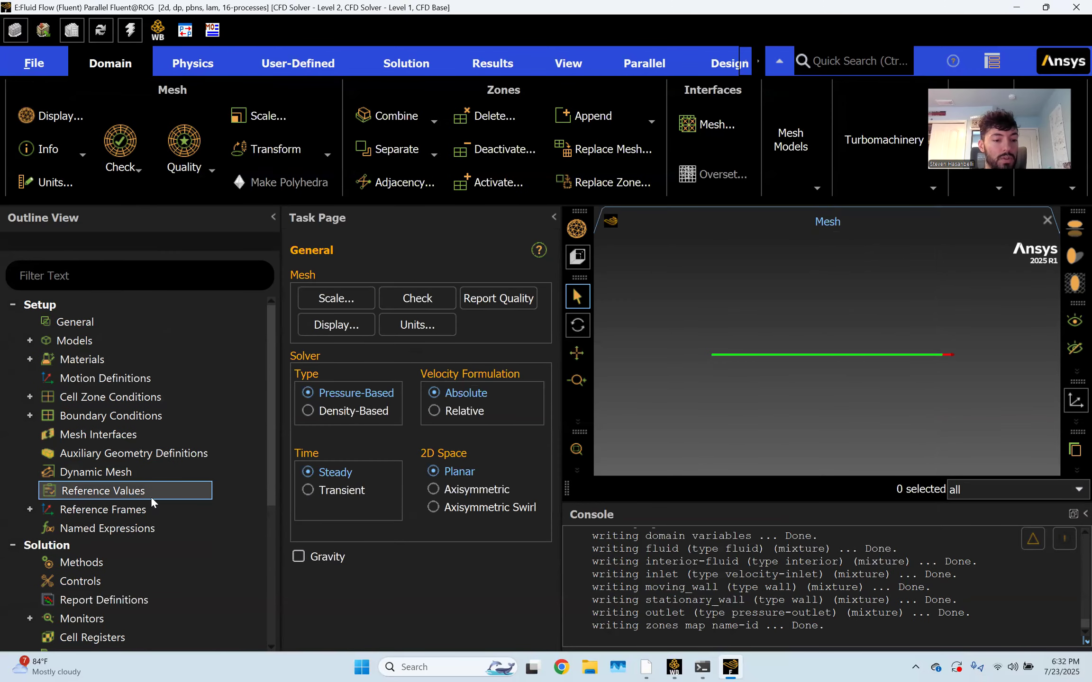
left_click(105, 492)
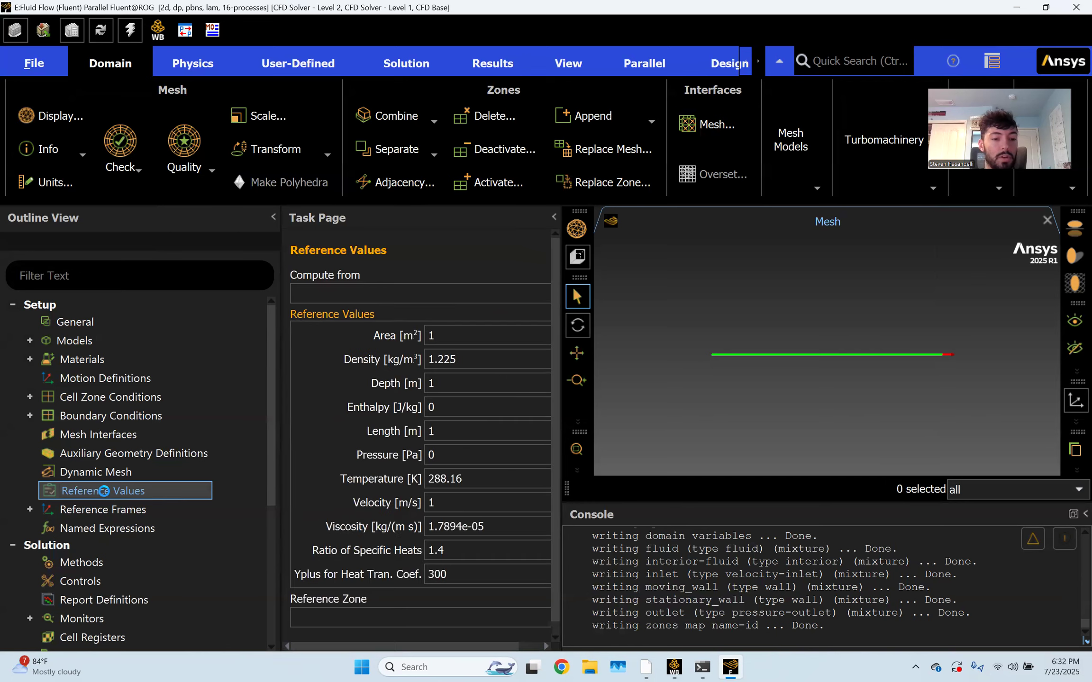
double_click(452, 501)
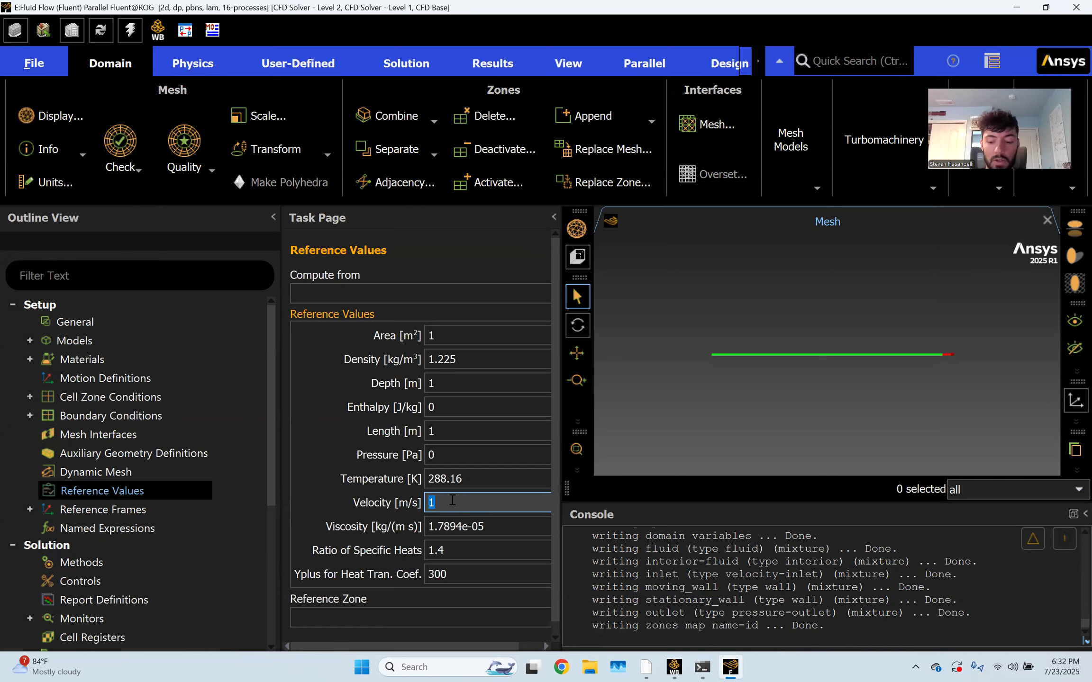
type("5")
left_click(333, 496)
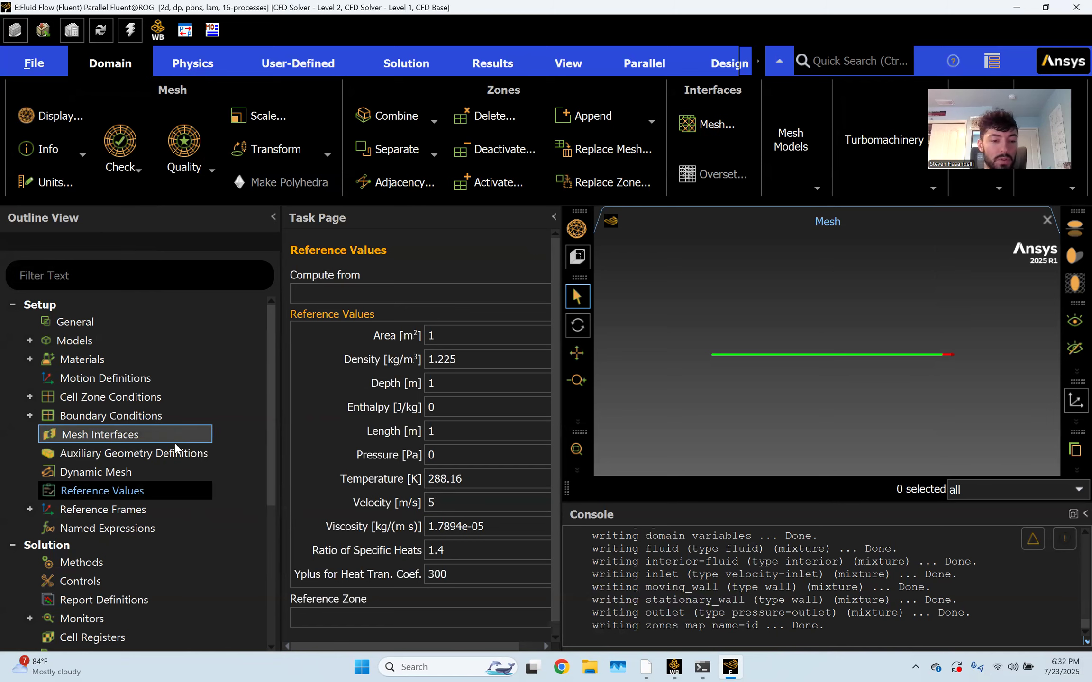
scroll(182, 453, "down", 3)
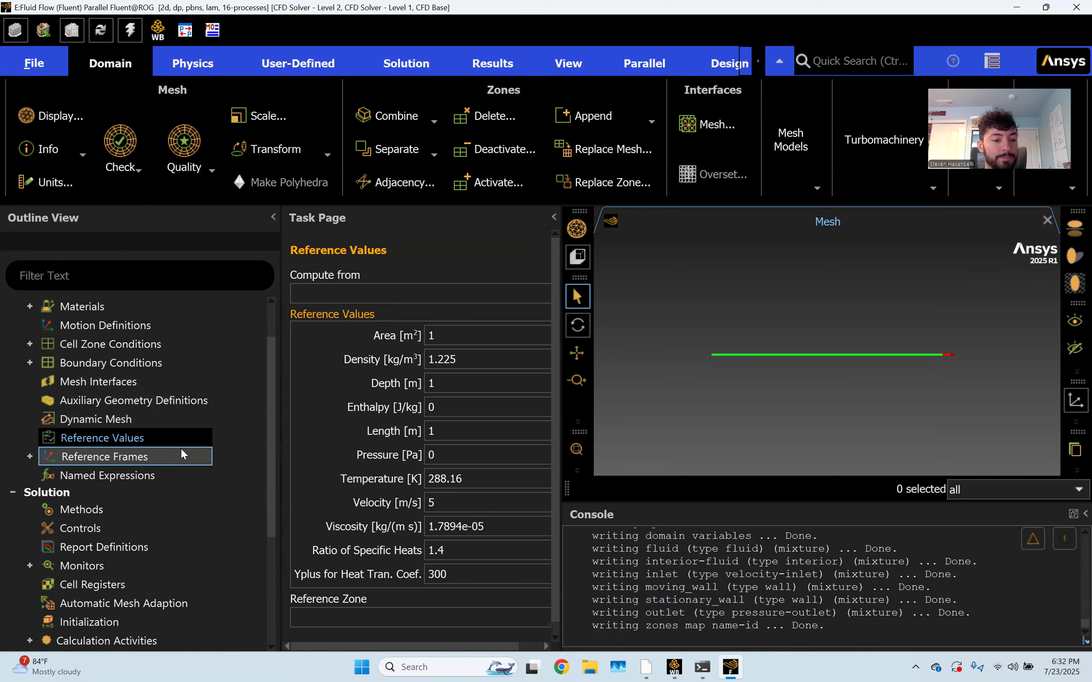
left_click(87, 393)
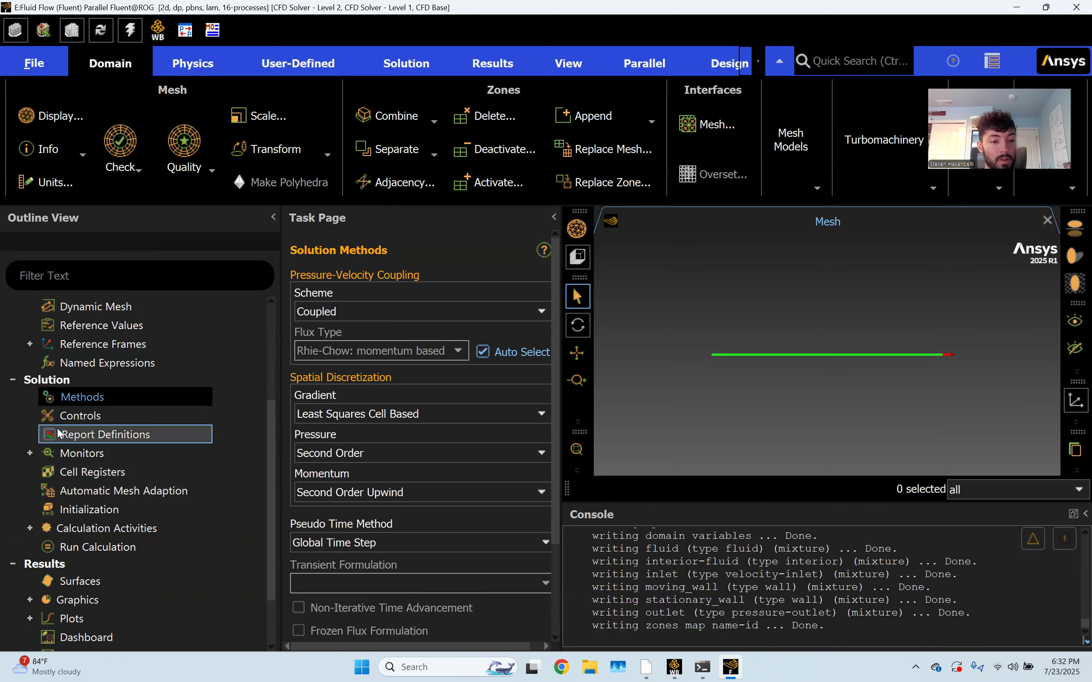
Set the continuity, x-velocity and y-velocity absolute residual criteria to 1e-6
scroll(33, 471, "down", 1)
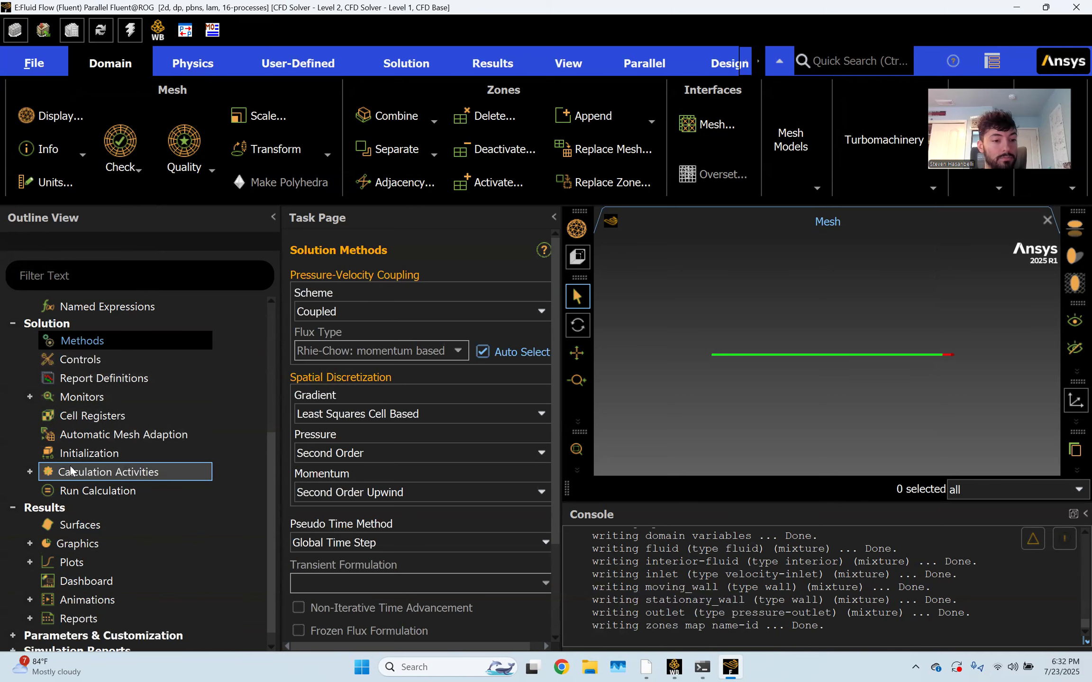
left_click(30, 396)
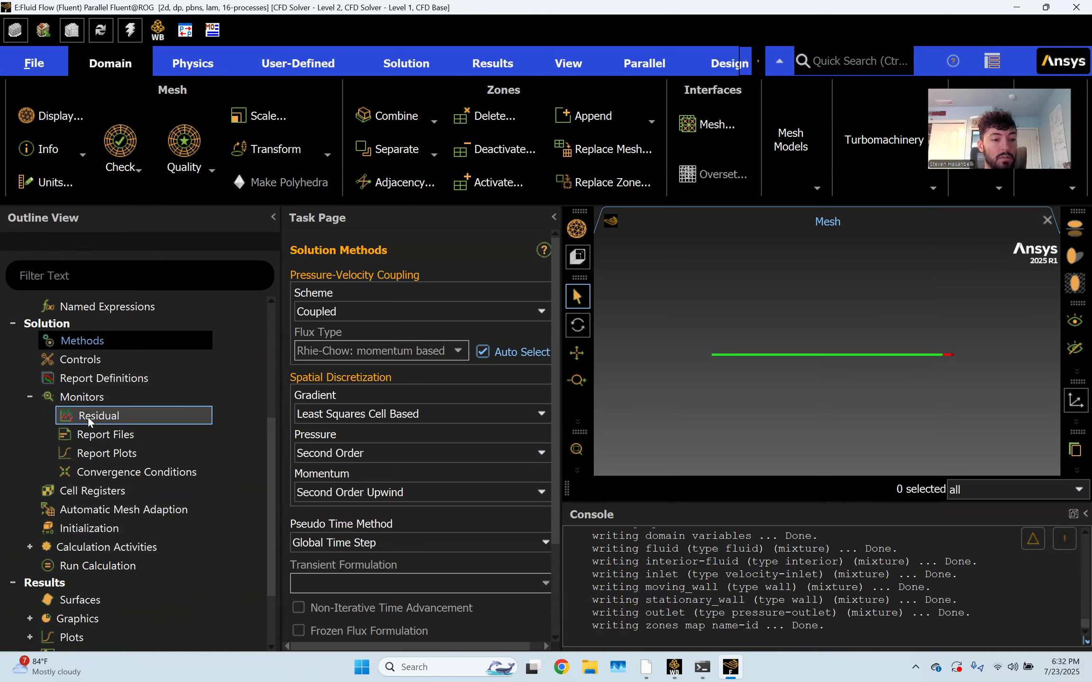
double_click(109, 416)
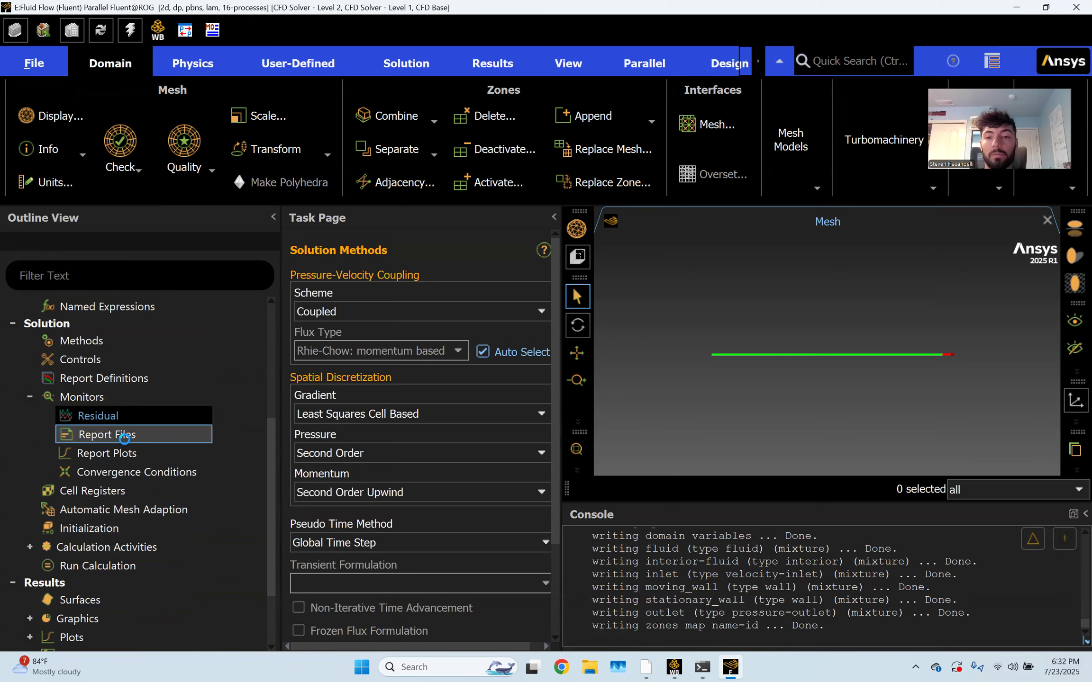
triple_click(754, 283)
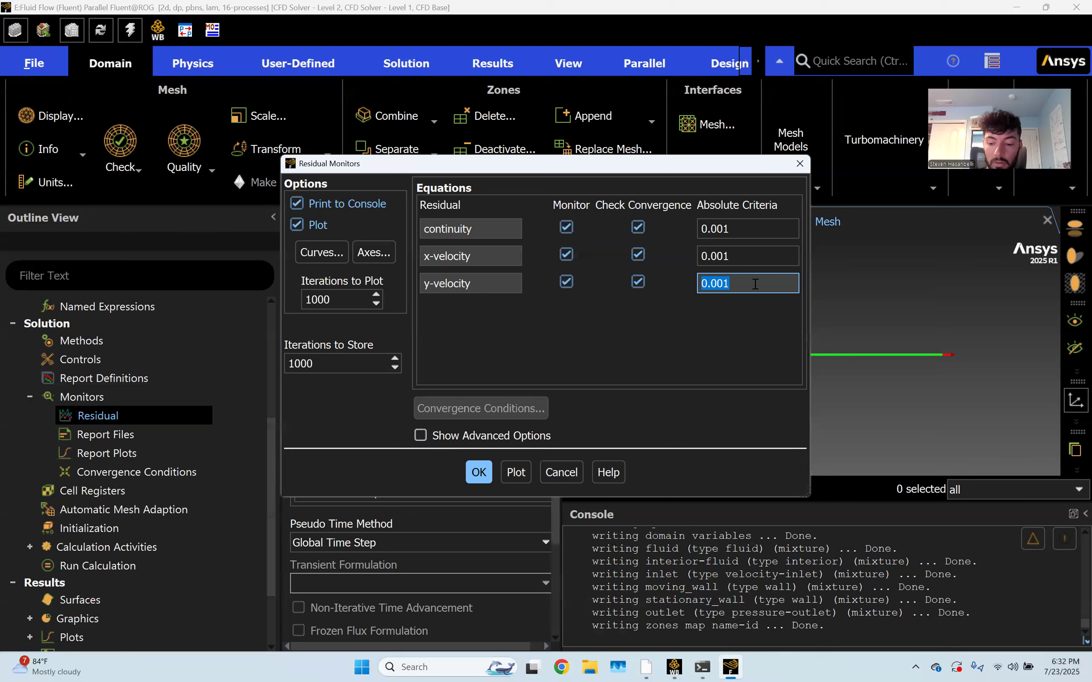
type("1e-6")
key("ctrl+a")
key("ctrl+c")
double_click(751, 256)
key("ctrl+v")
double_click(755, 232)
key("ctrl+v")
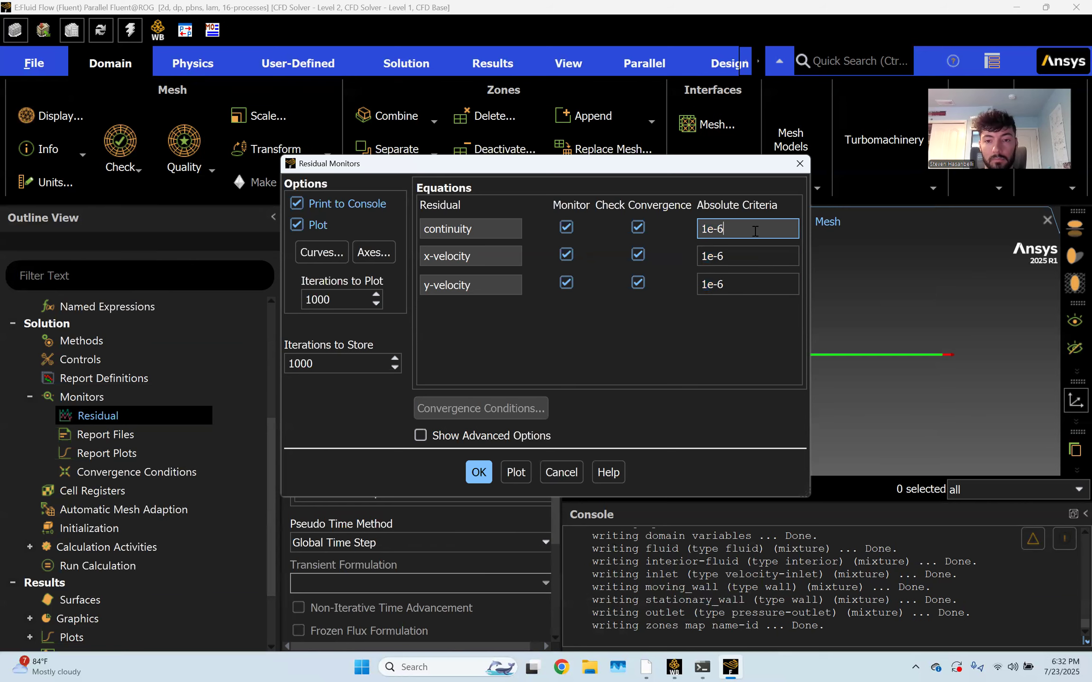
left_click(479, 472)
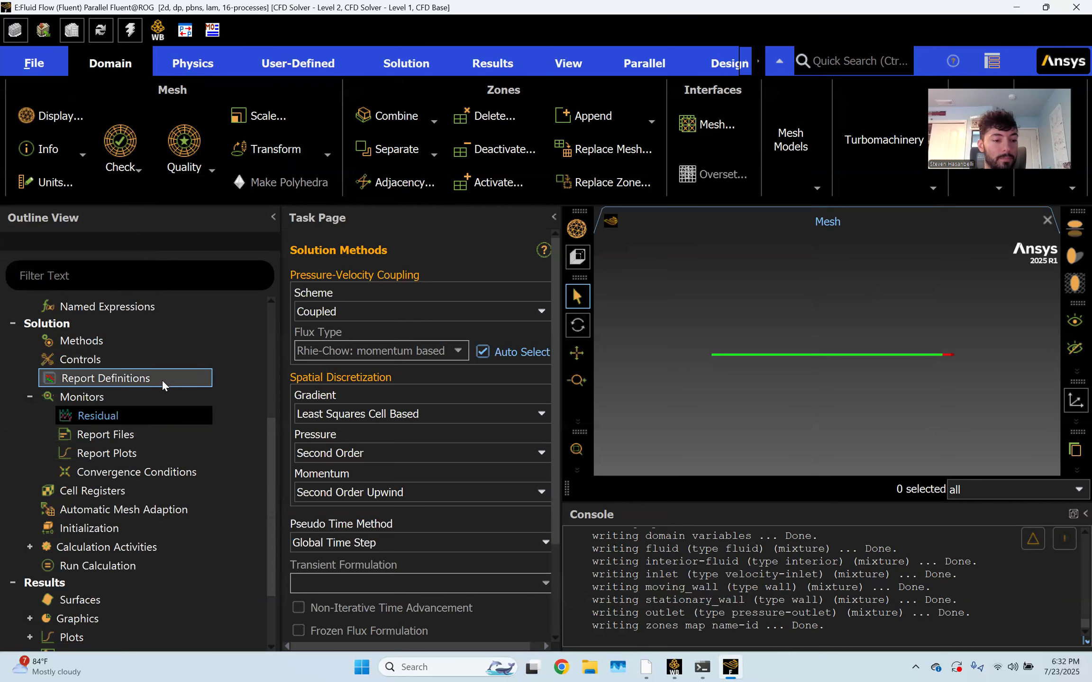
scroll(161, 379, "down", 1)
Run hybrid initialization with 25 iterations
scroll(189, 422, "down", 1)
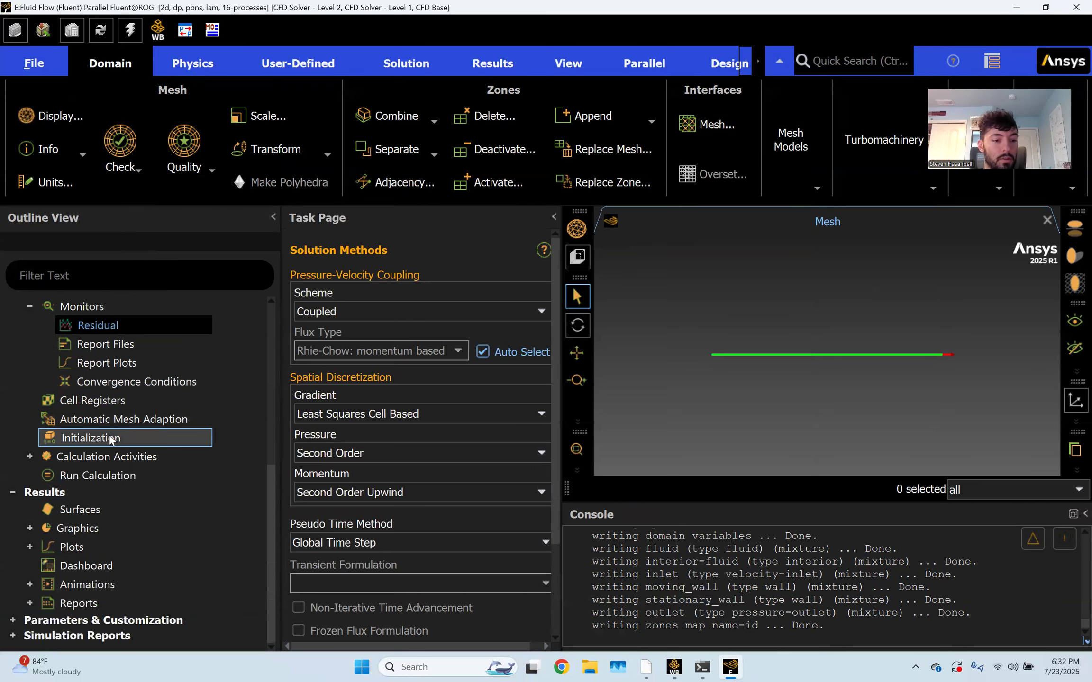
left_click(100, 439)
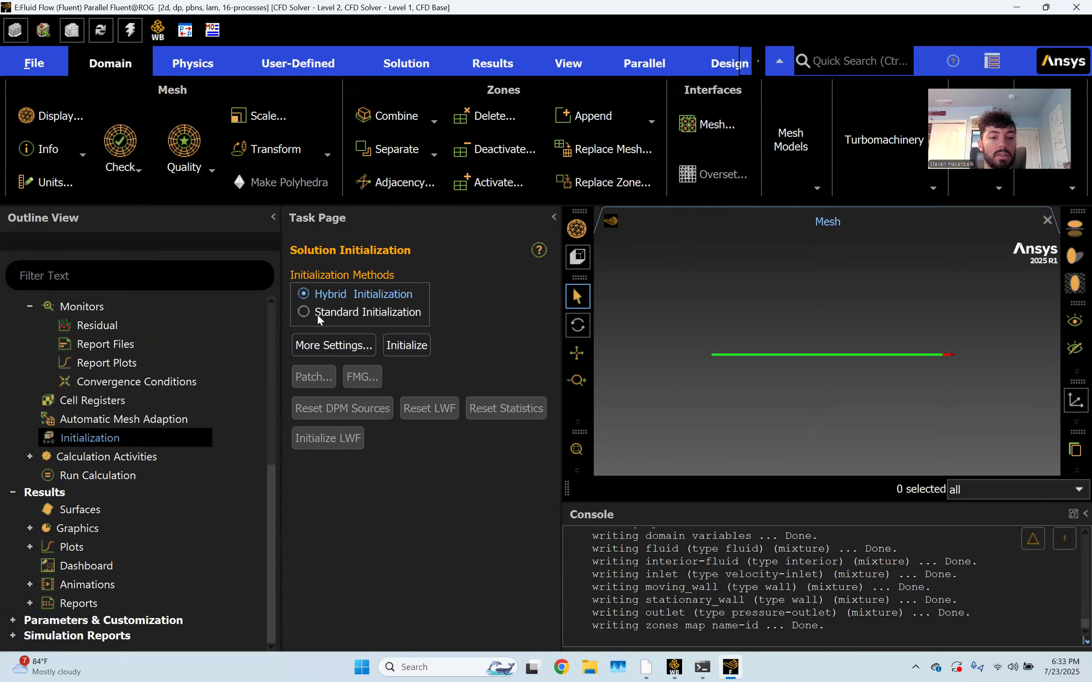
left_click(326, 346)
left_click(564, 218)
double_click(564, 218)
type("25")
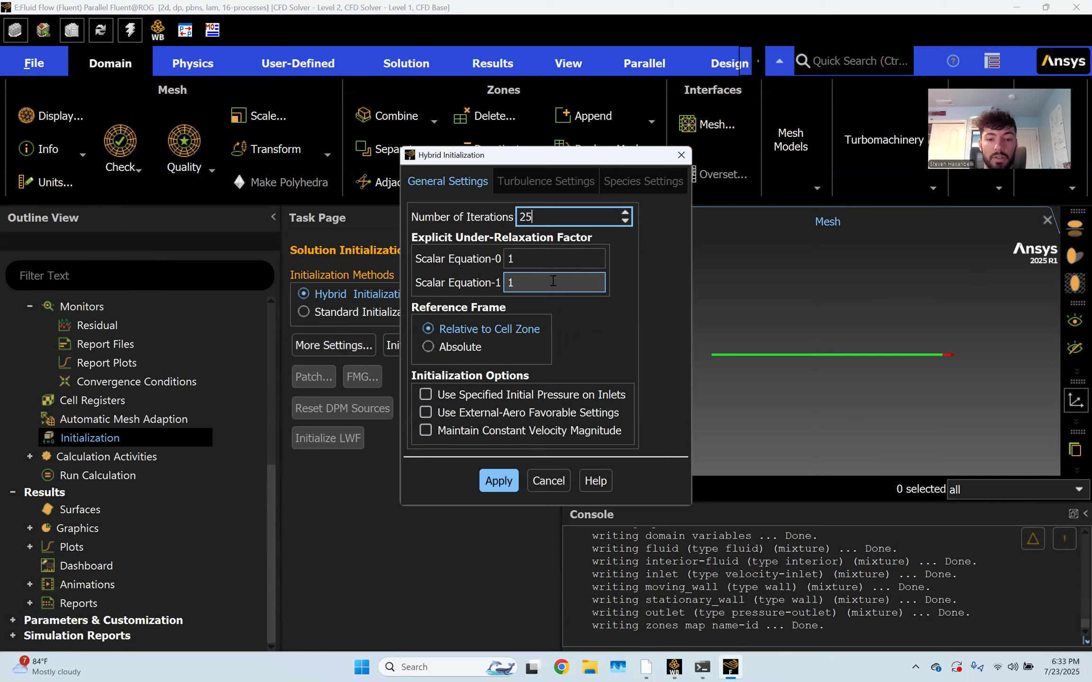
left_click(649, 332)
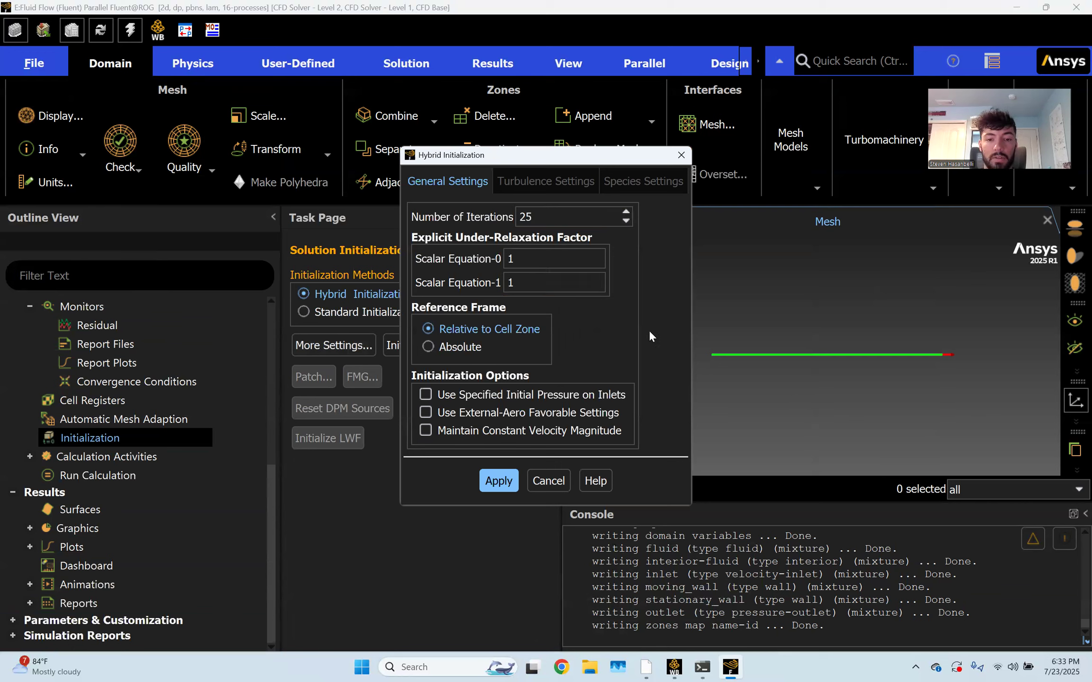
left_click(511, 488)
left_click(545, 482)
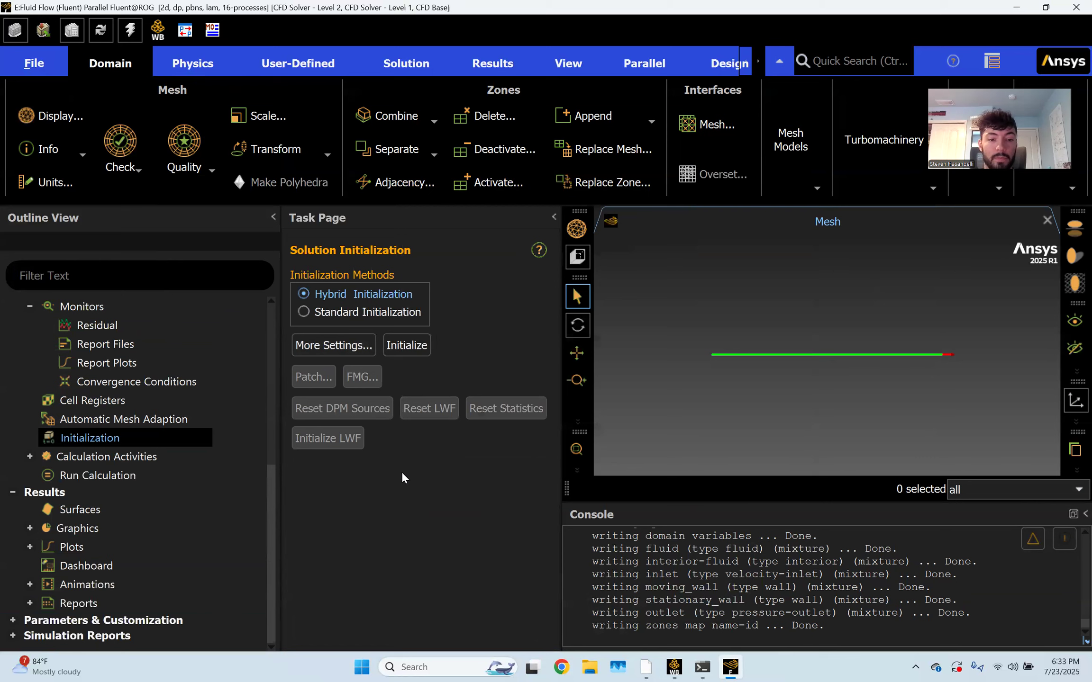
left_click(407, 346)
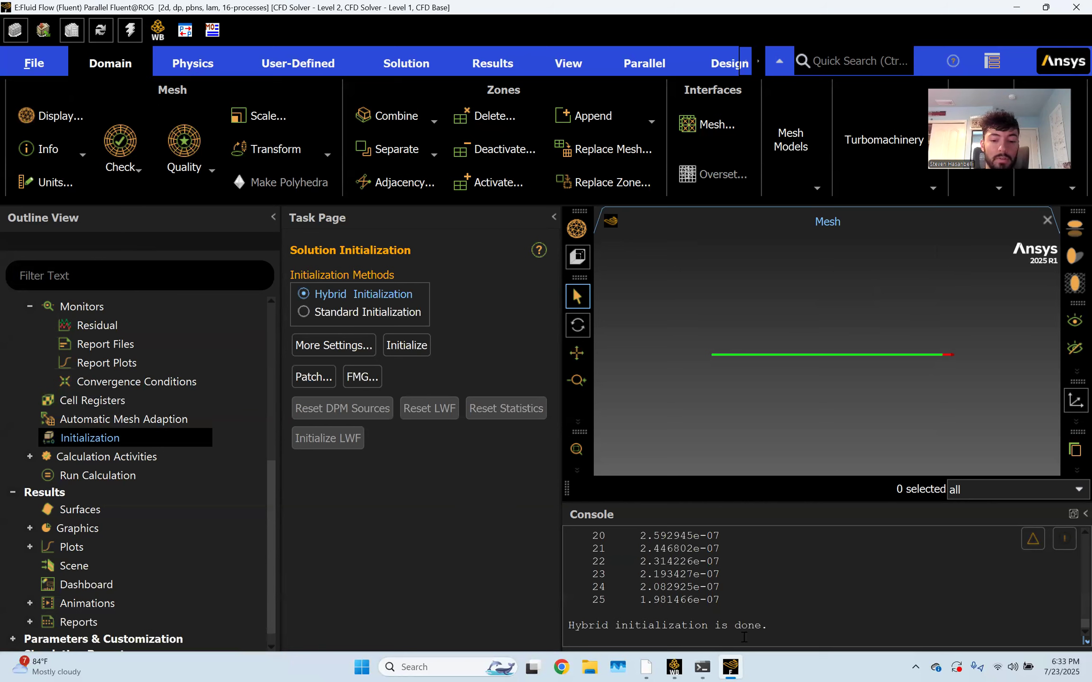
left_click(99, 475)
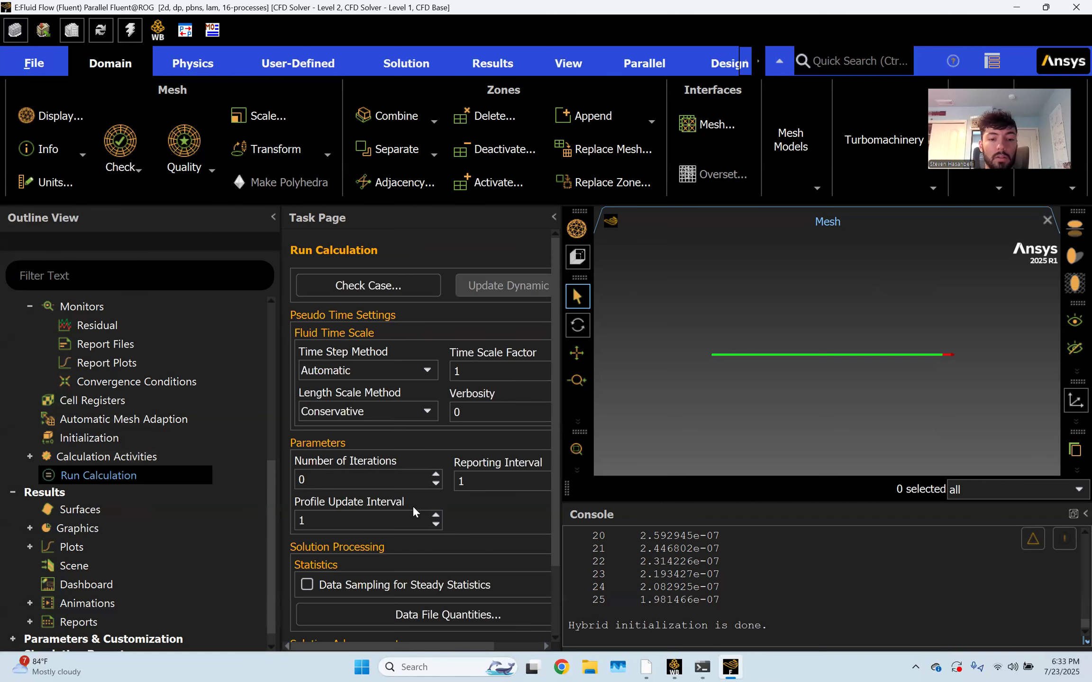
Run the solver for up to 500 iterations and dismiss the completion notice
left_click(368, 476)
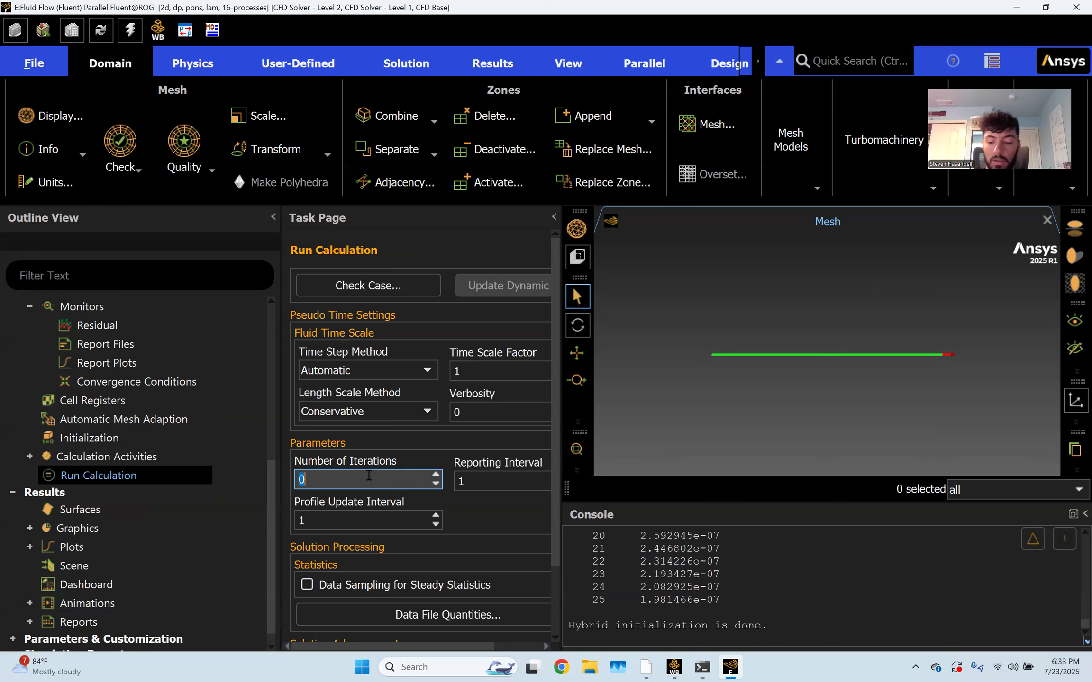
type("500")
left_click(494, 509)
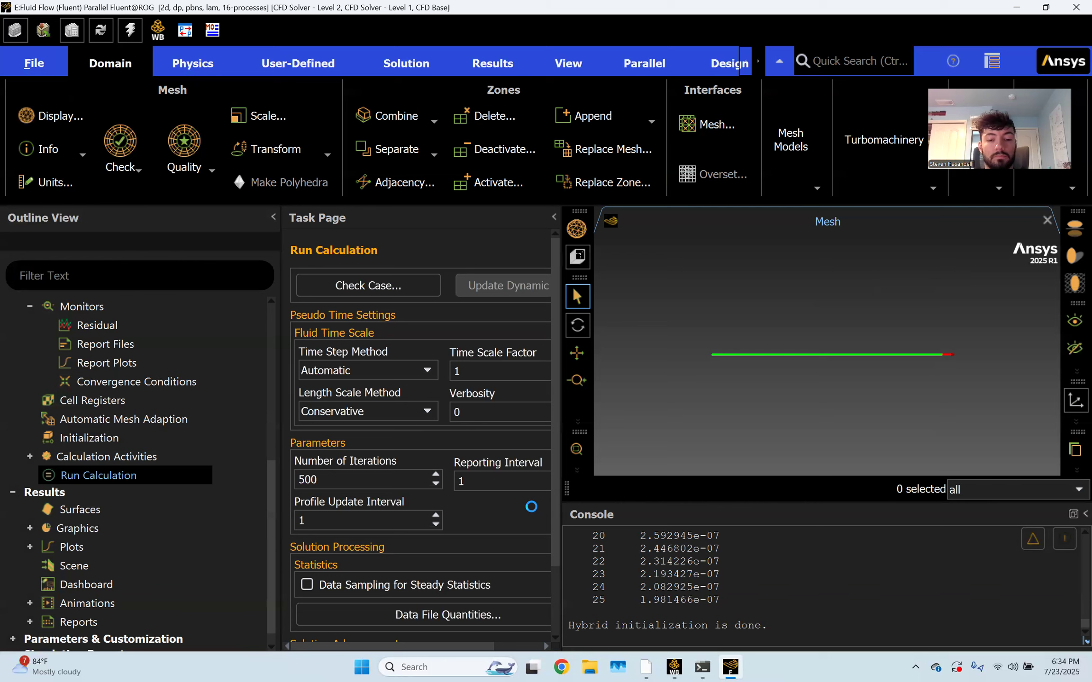
scroll(531, 506, "down", 3)
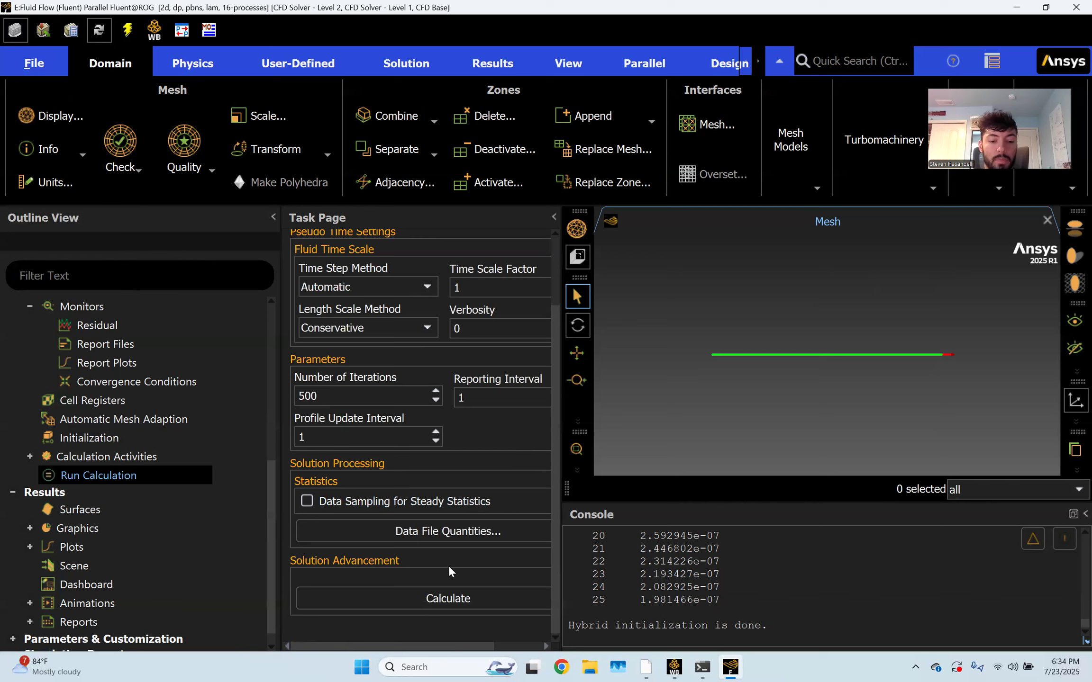
left_click(454, 596)
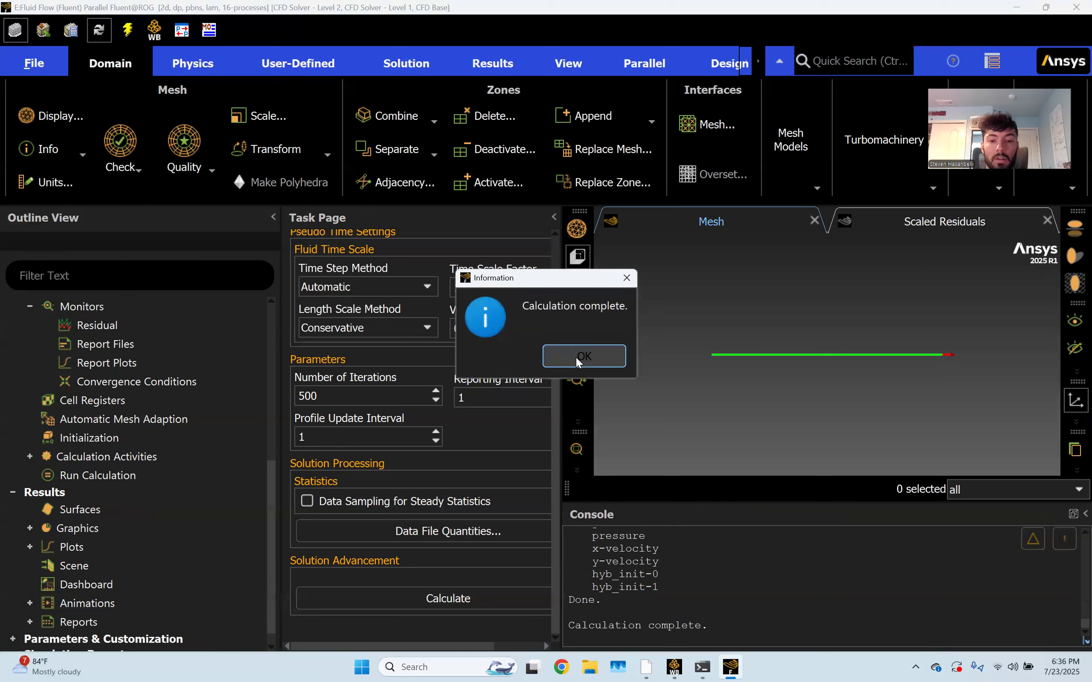
left_click(576, 358)
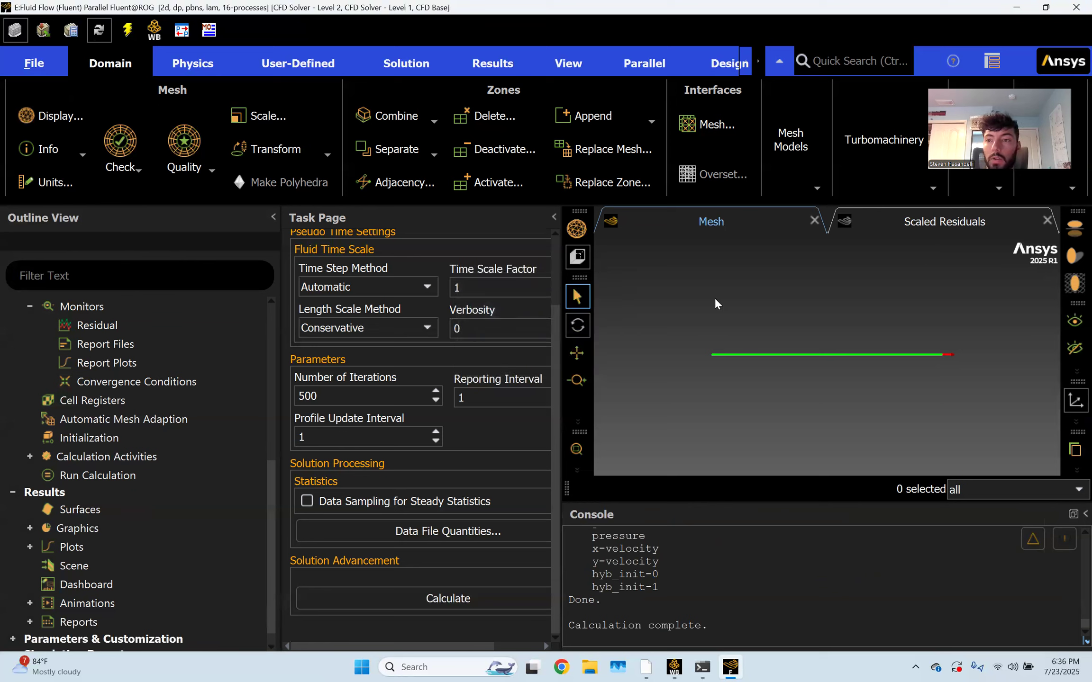
Quit Fluent and open system E's Results in CFD-Post
left_click(1076, 7)
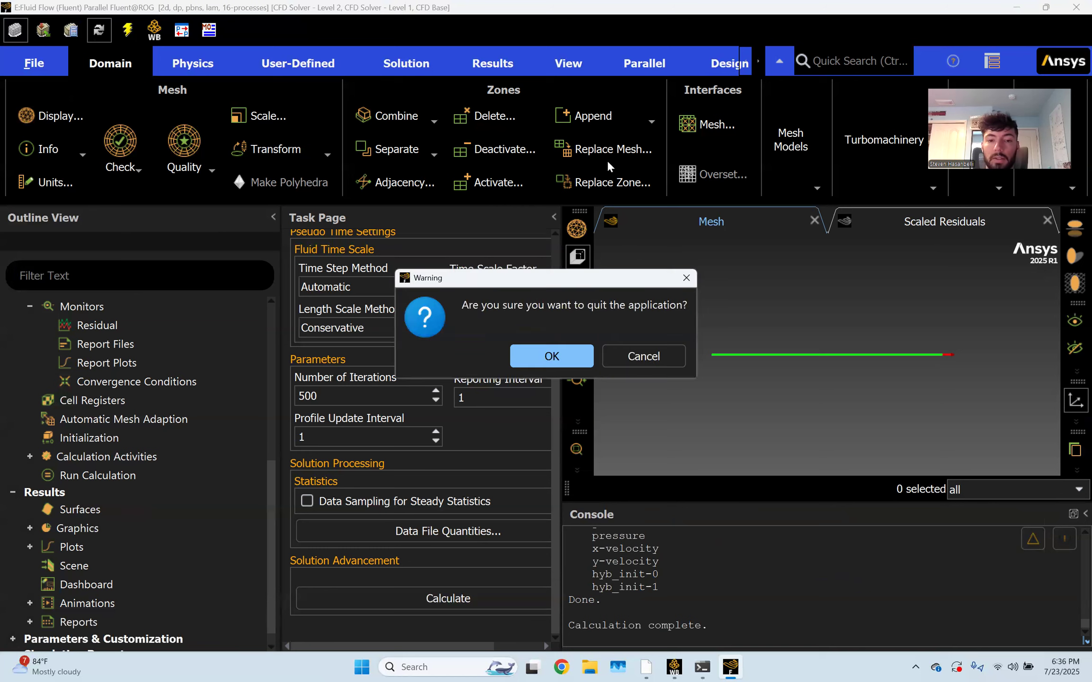
left_click(560, 353)
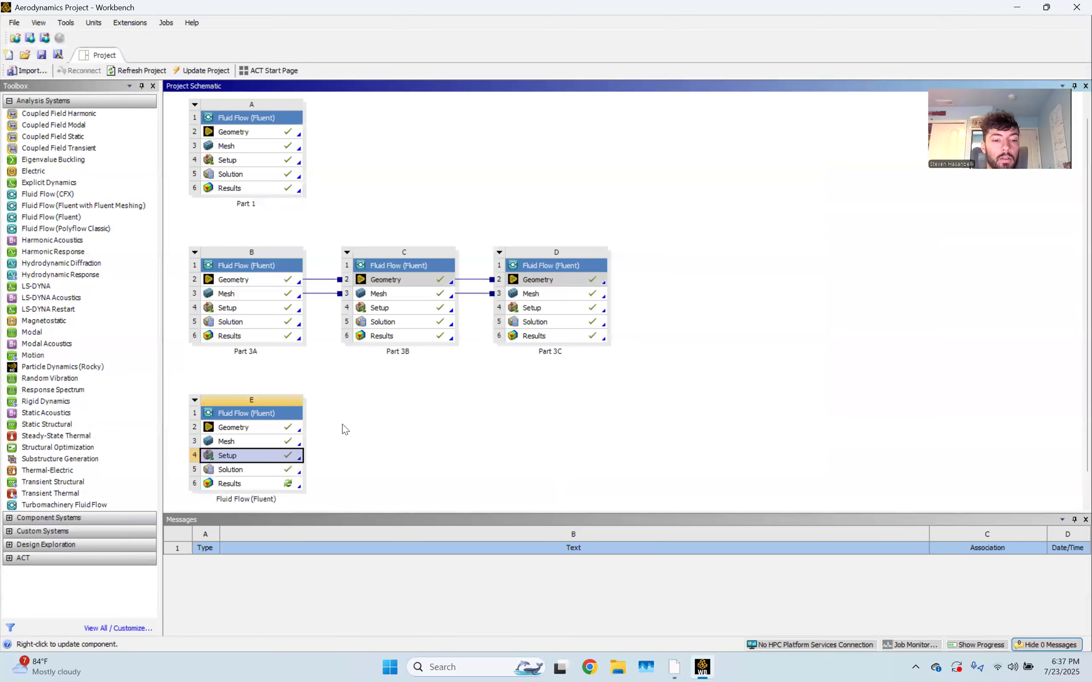
scroll(352, 441, "down", 1)
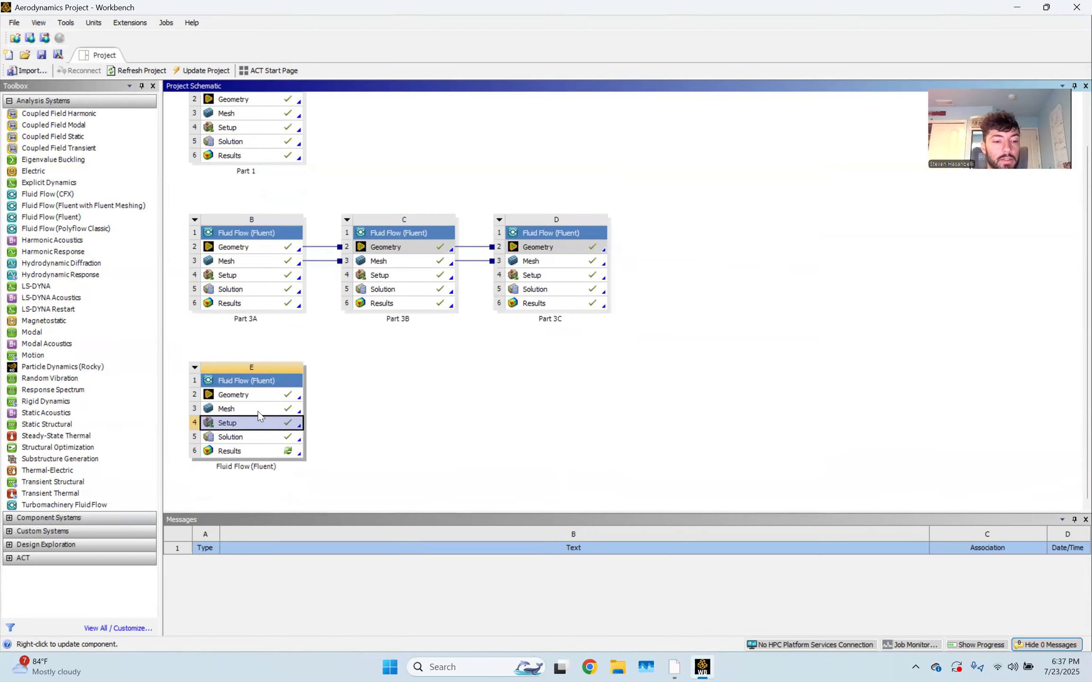
double_click(269, 452)
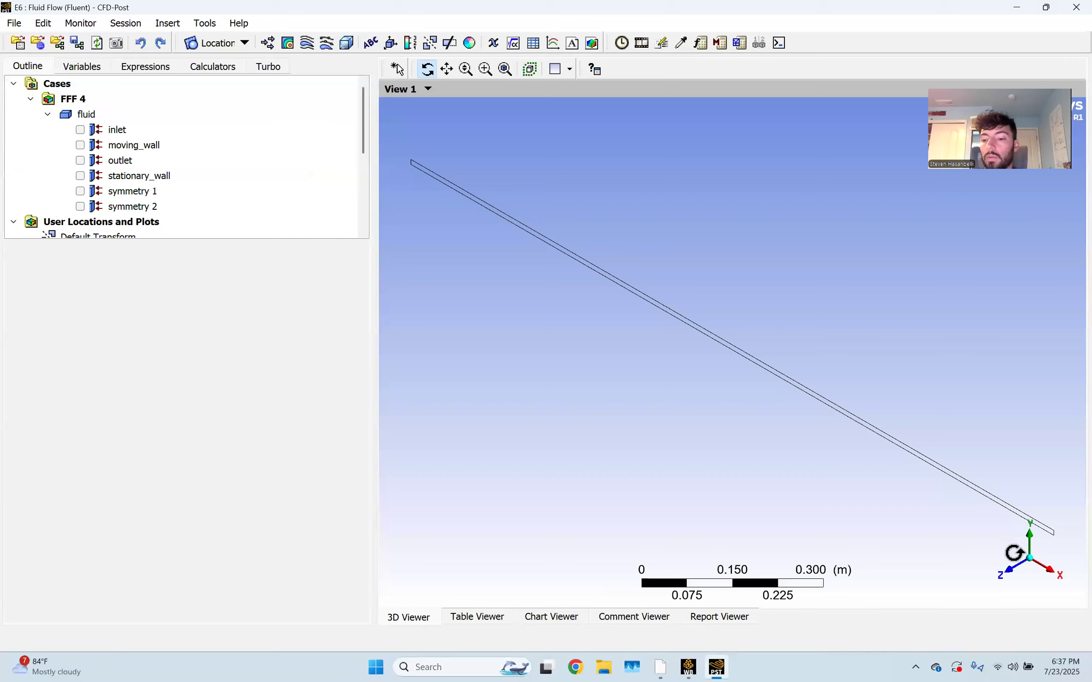
Switch to a front X–Y view of the channel and zoom in on its left inlet end
left_click(1008, 574)
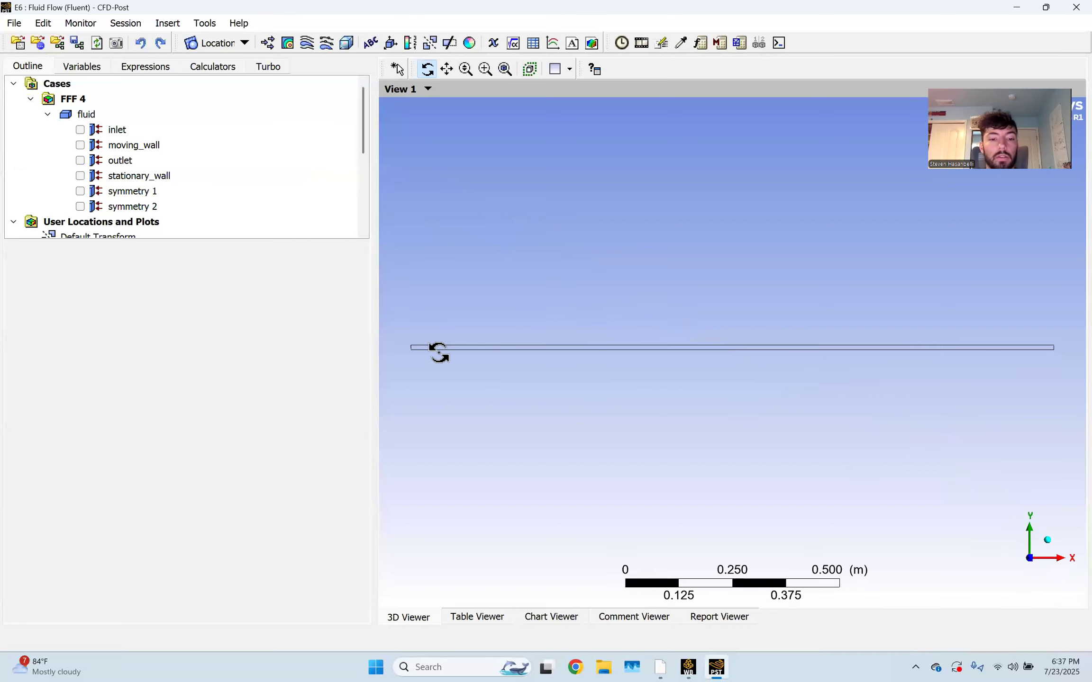
middle_click_drag(439, 351, 617, 336)
scroll(595, 340, "up", 3)
scroll(482, 307, "up", 2)
middle_click_drag(482, 307, 701, 324)
scroll(651, 328, "up", 2)
scroll(575, 302, "up", 1)
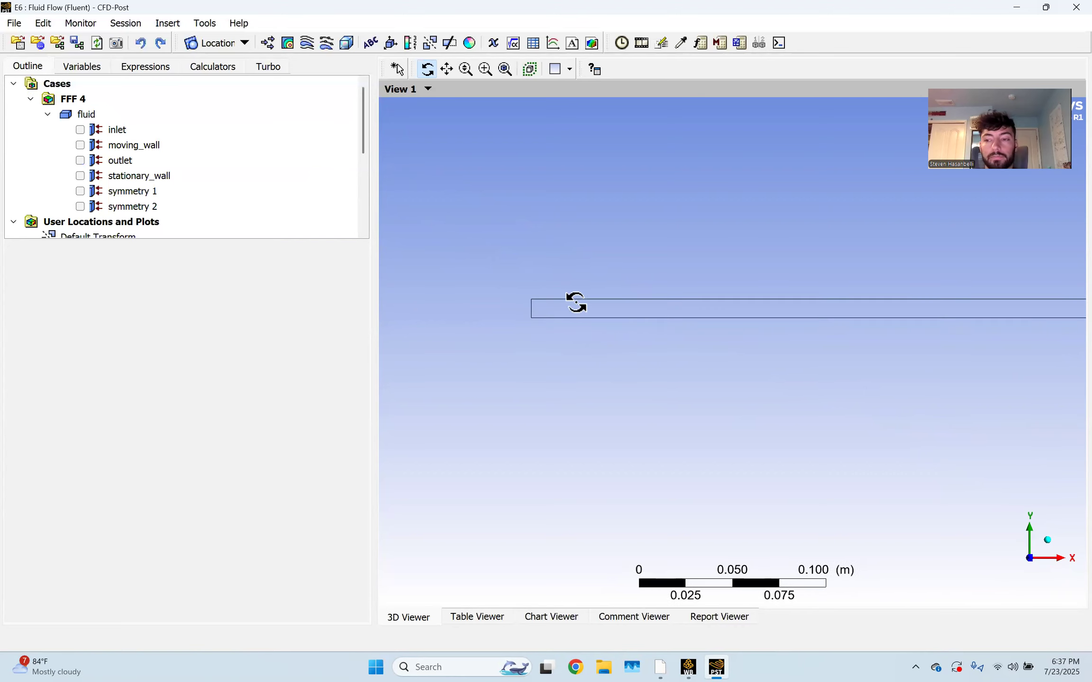
scroll(571, 302, "up", 3)
middle_click_drag(505, 286, 669, 359)
scroll(624, 334, "up", 1)
Create 'Velocity Contour' plotting Velocity on symmetry 1 with 200 contour levels
scroll(624, 333, "up", 3)
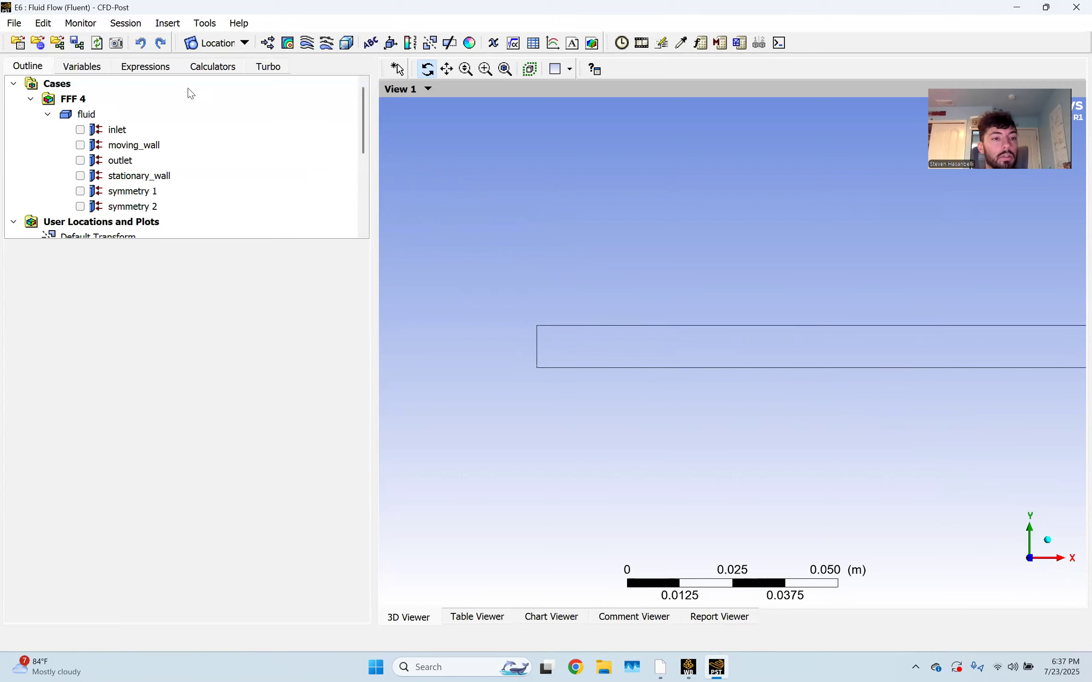
left_click(289, 44)
type("Velocity Contour")
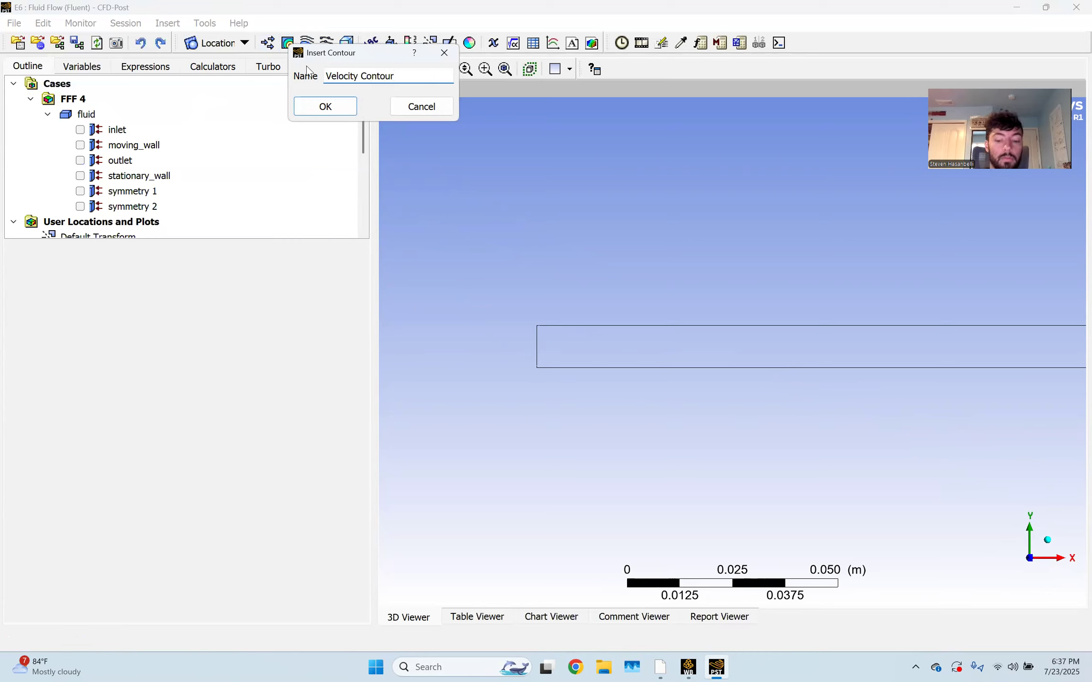
key("Return")
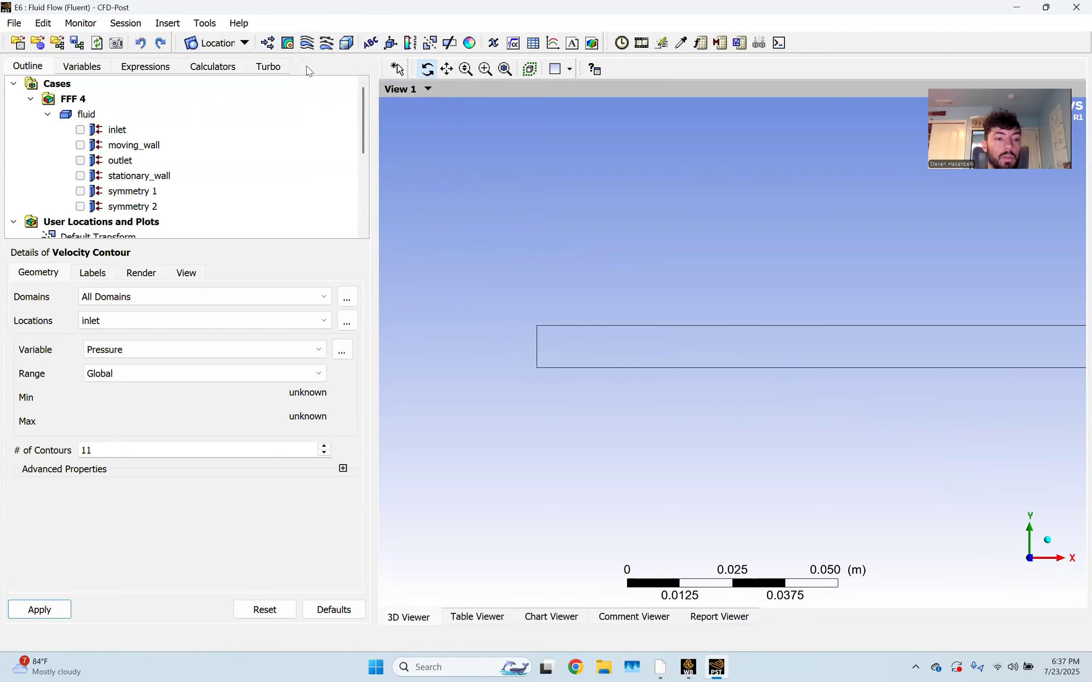
left_click(175, 325)
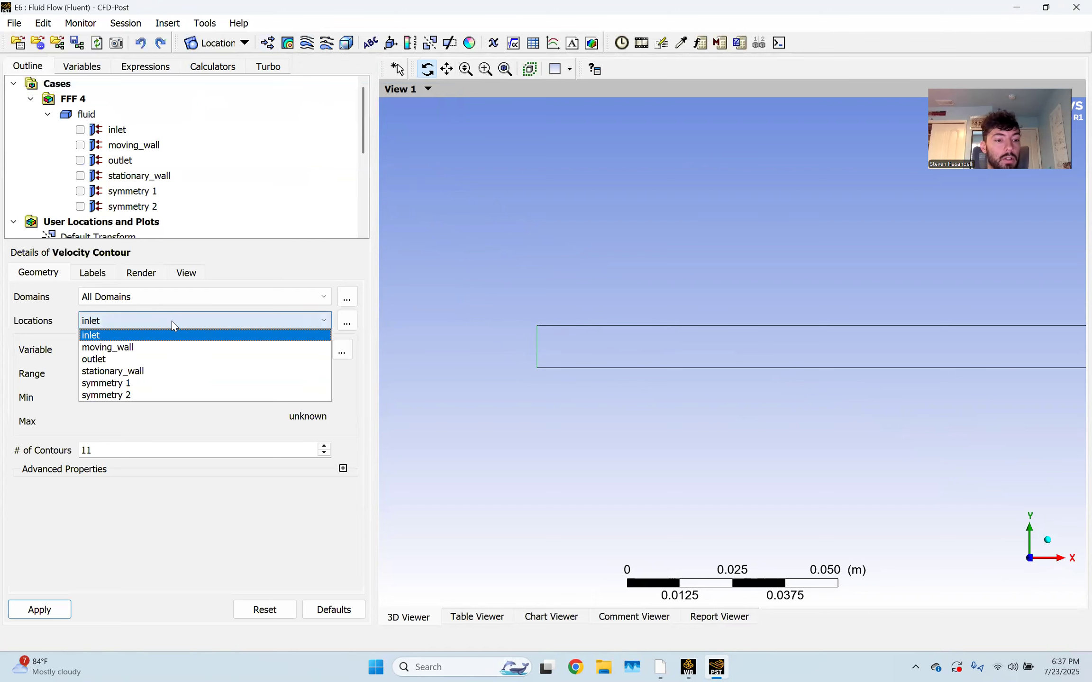
left_click(163, 378)
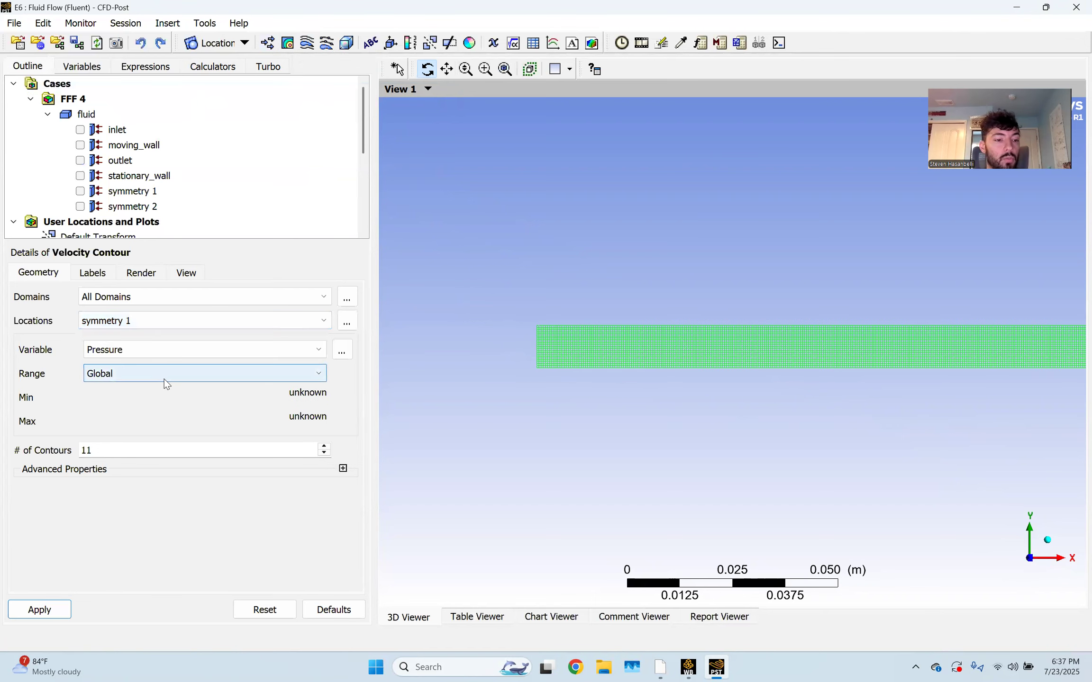
left_click(168, 348)
left_click(103, 400)
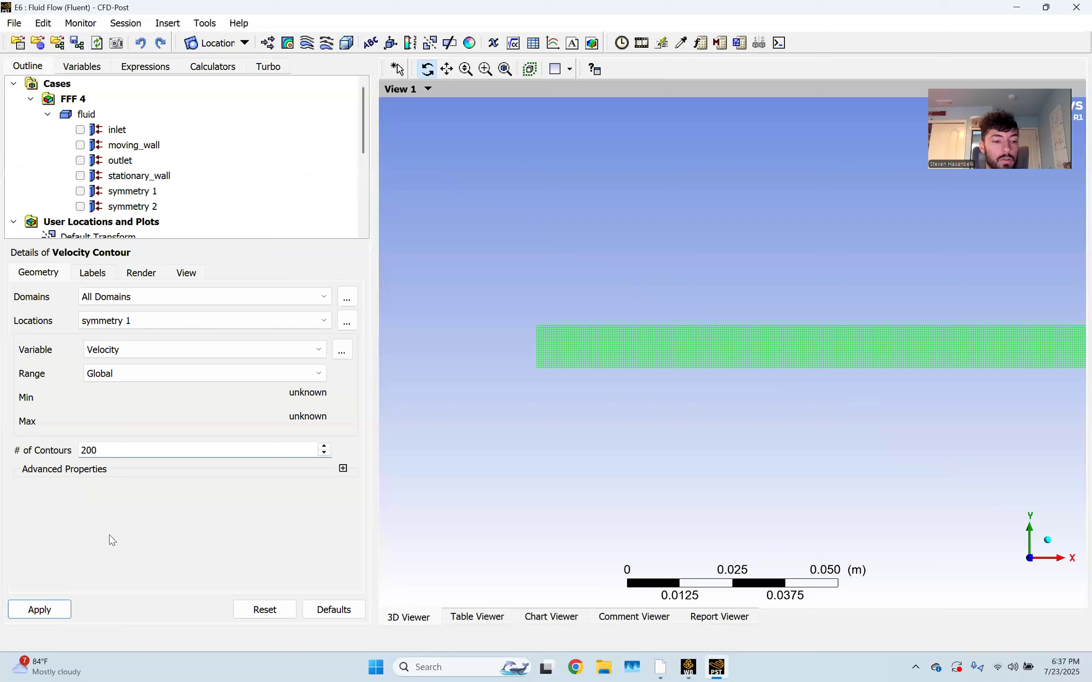
left_click(40, 610)
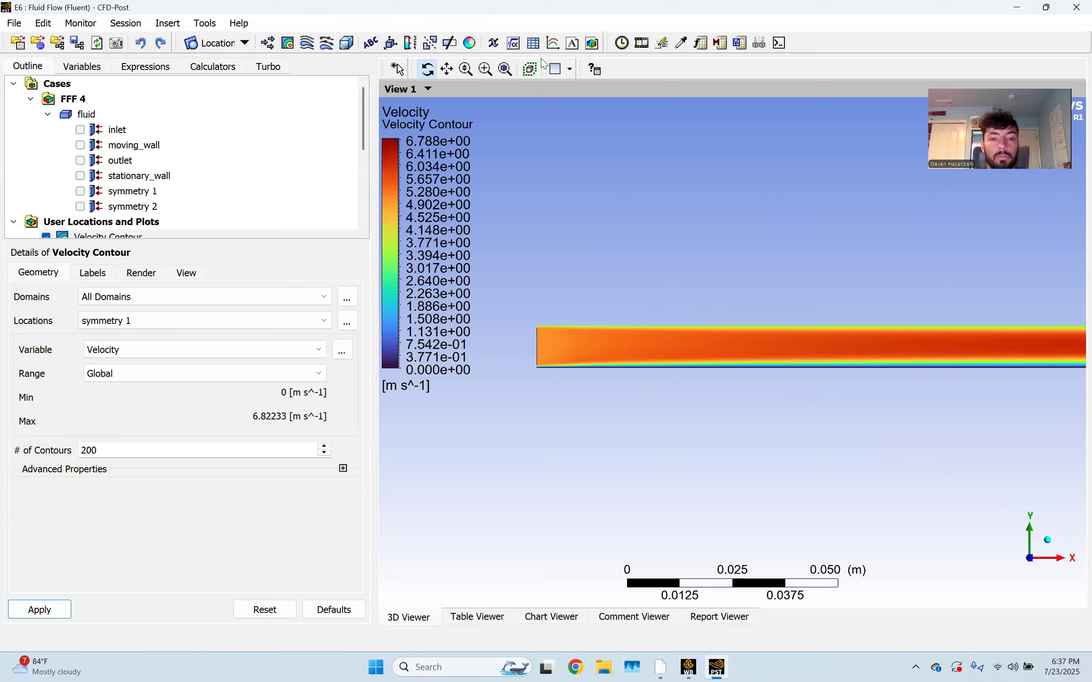
Pan and zoom the 3D Viewer to frame the inlet edge of the velocity contour strip
scroll(616, 314, "up", 5)
left_click_drag(801, 322, 677, 328)
scroll(795, 331, "down", 4)
left_click_drag(1001, 356, 1065, 351)
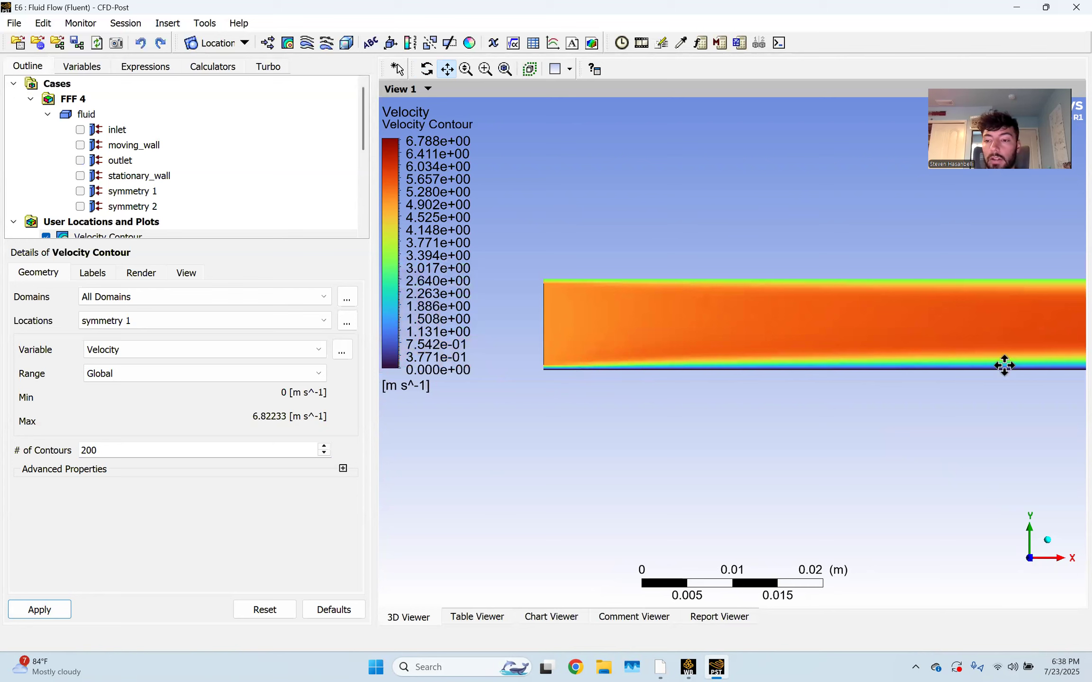
scroll(1026, 339, "down", 3)
left_click_drag(1026, 338, 539, 321)
left_click_drag(826, 324, 622, 318)
left_click_drag(512, 313, 768, 317)
scroll(713, 336, "up", 3)
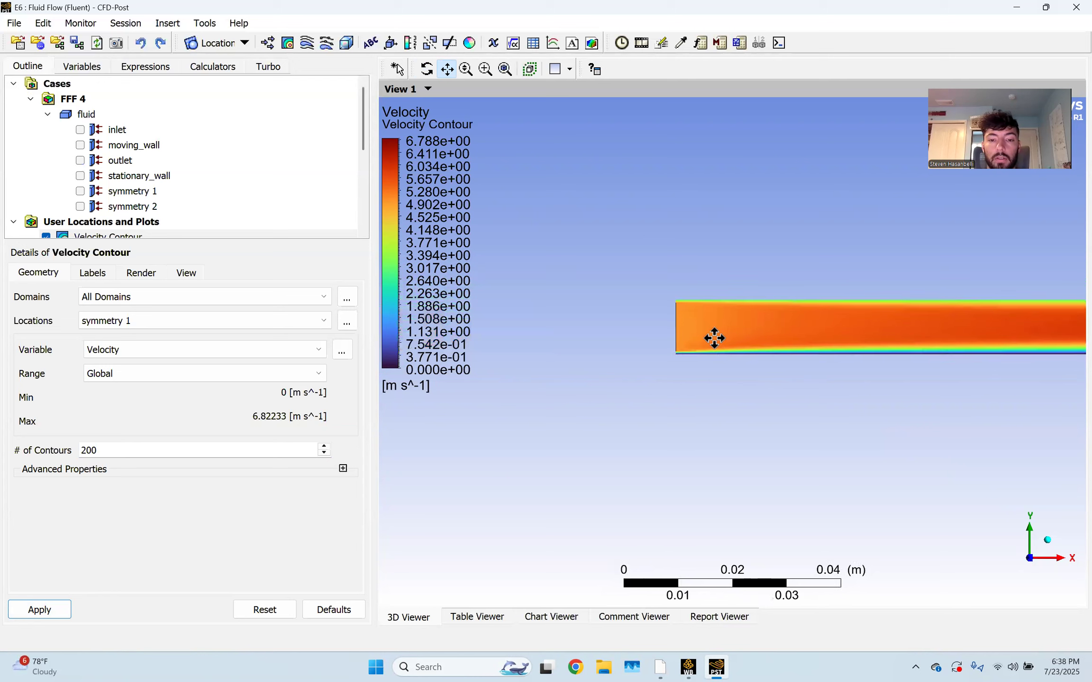
scroll(57, 175, "down", 2)
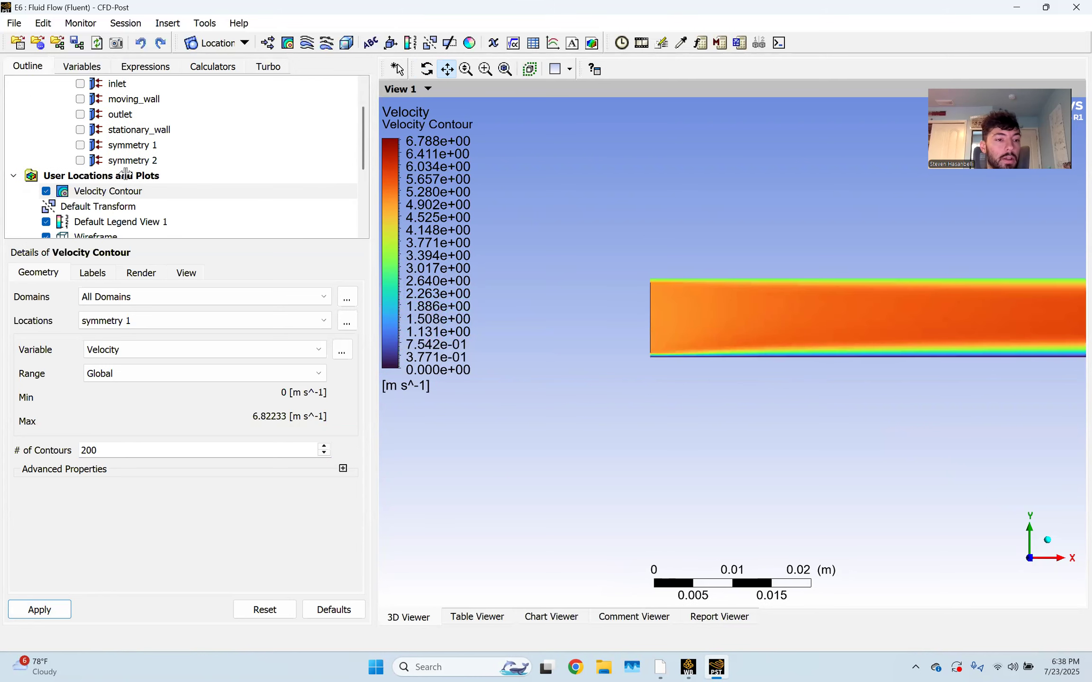
Hide the Velocity Contour and create a new contour named 'Pressure Contour'
left_click(46, 145)
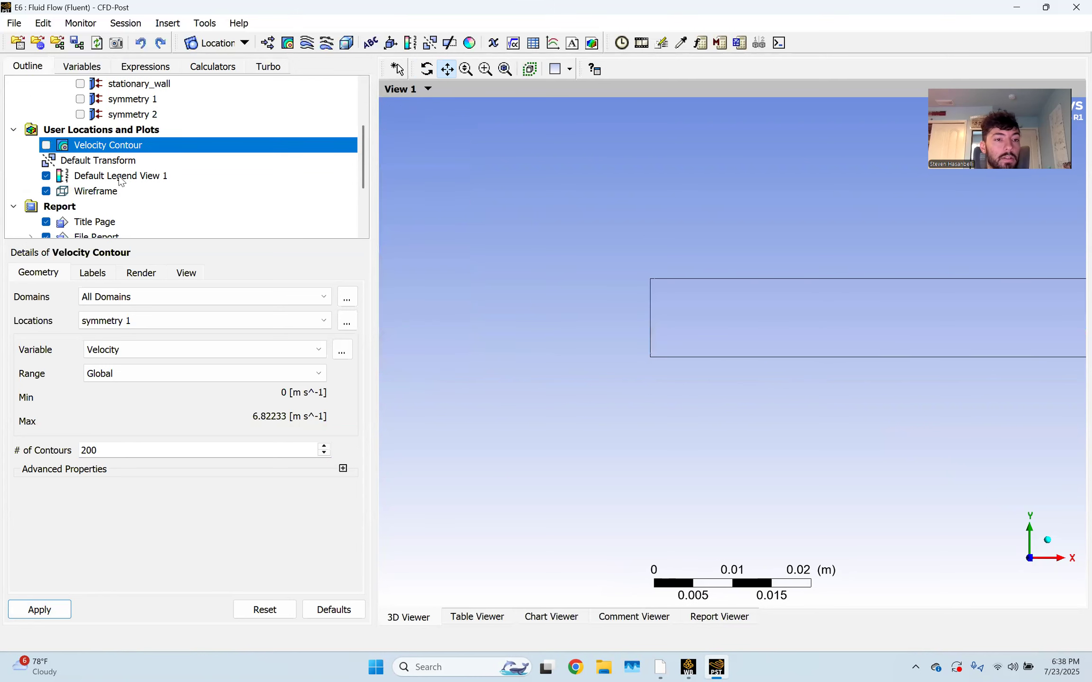
left_click(288, 43)
type("Pressure")
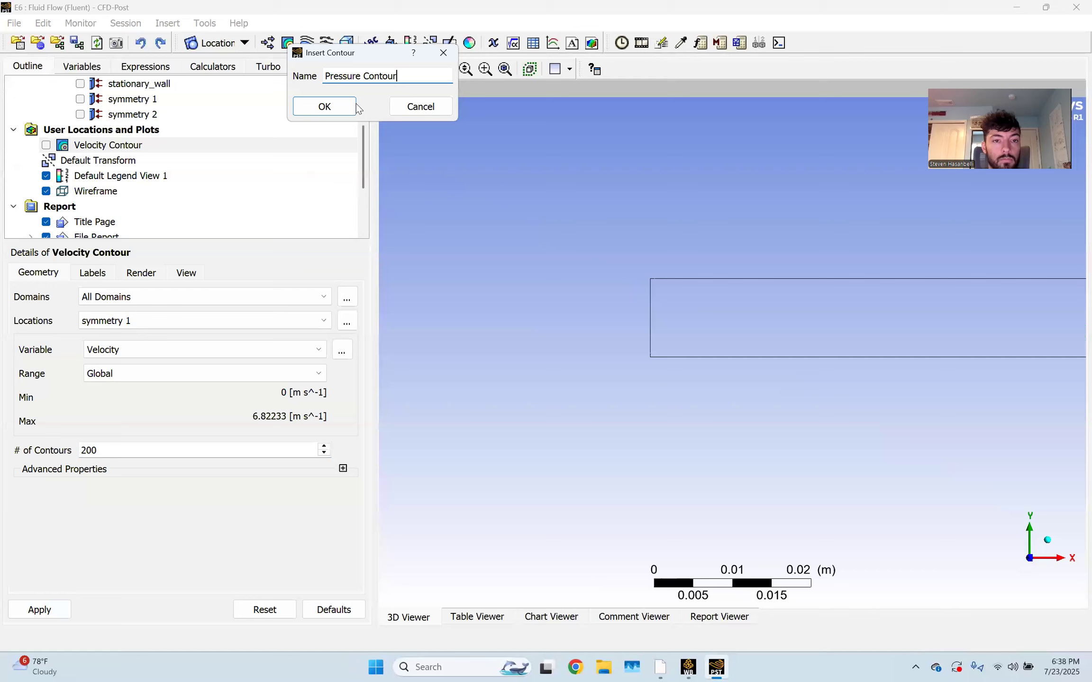
type(" Contour")
left_click(355, 106)
Set the Pressure Contour to plot Pressure on symmetry 1 with 200 levels
left_click(193, 322)
left_click(180, 383)
left_click(177, 356)
left_click(178, 353)
double_click(178, 450)
type("200")
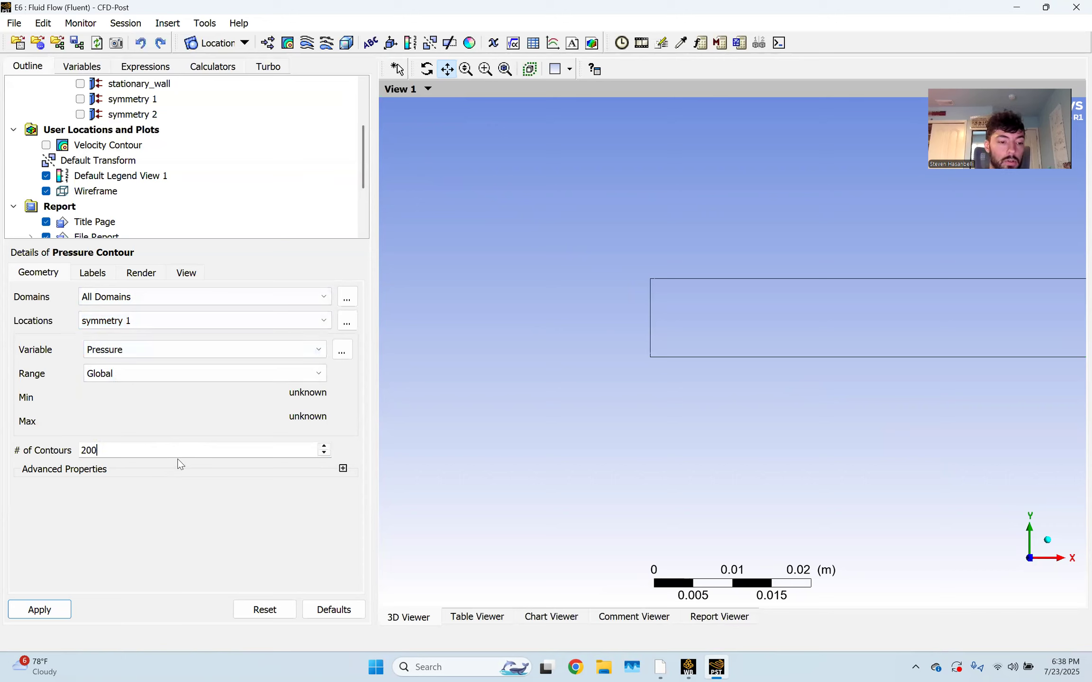
left_click(53, 612)
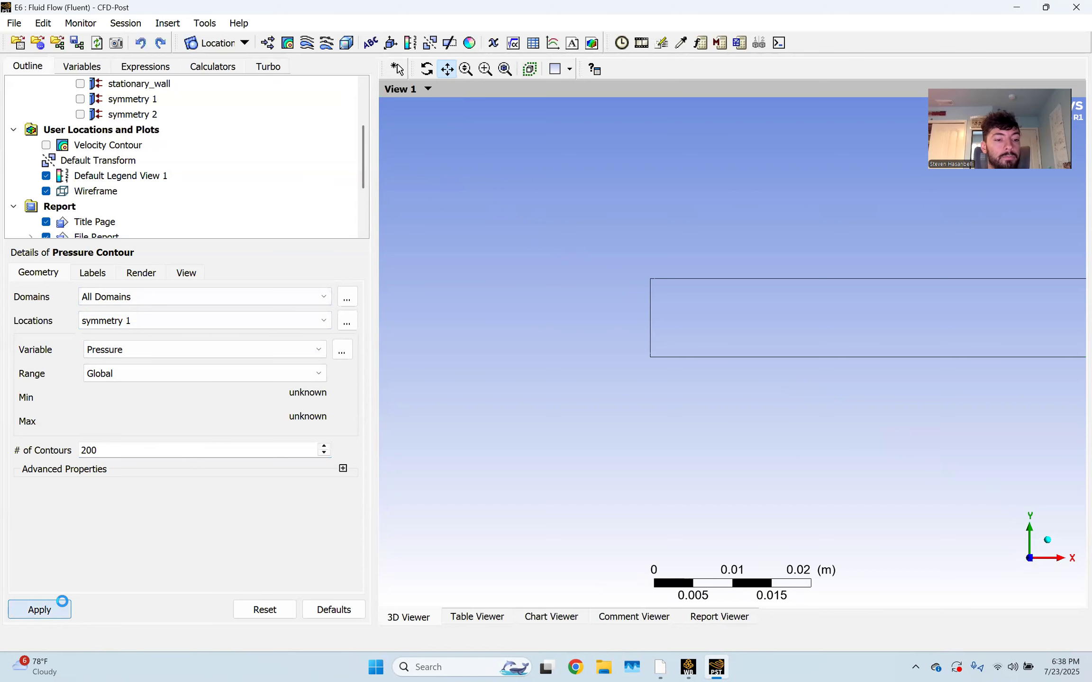
Pan along the pressure contour strip from the blue outlet end back to the red inlet end
scroll(771, 329, "down", 6)
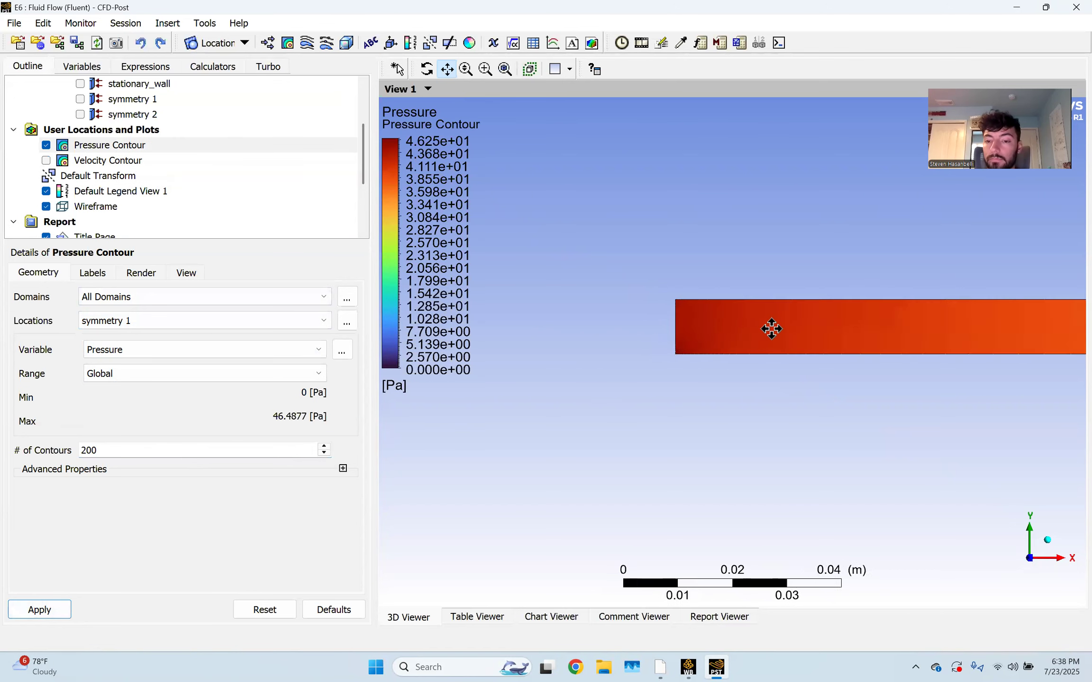
left_click_drag(973, 355, 751, 307)
scroll(826, 312, "down", 3)
scroll(826, 313, "down", 2)
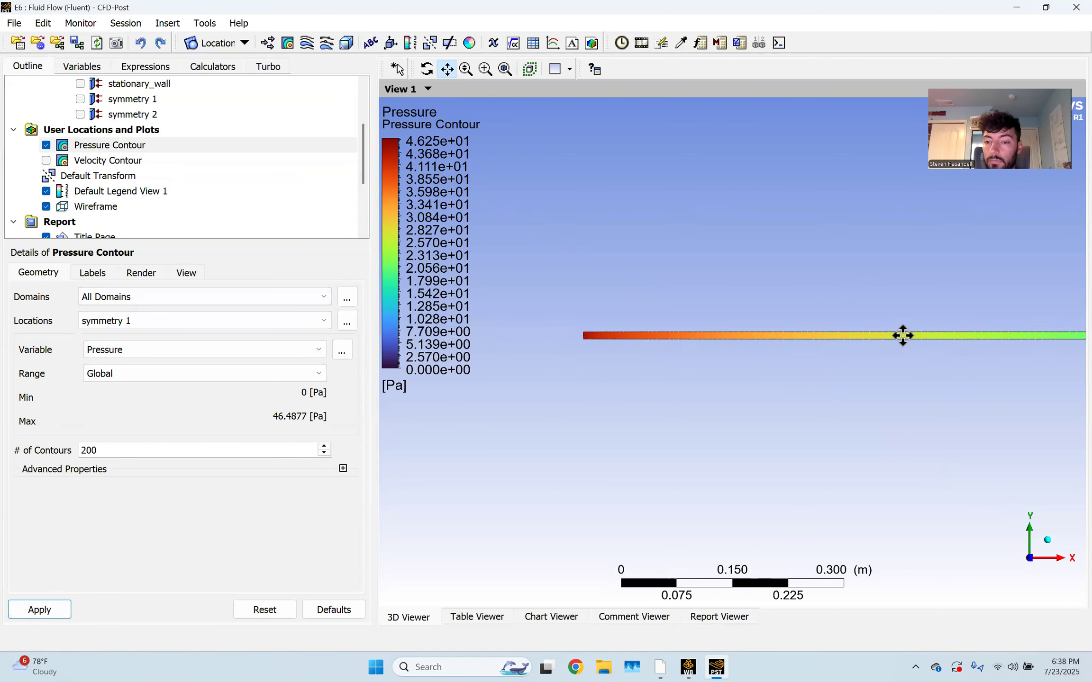
left_click_drag(902, 337, 661, 348)
left_click_drag(753, 343, 1019, 334)
left_click_drag(573, 334, 876, 334)
Zoom in on the high-pressure inlet end, then hide the Pressure Contour
scroll(623, 342, "up", 2)
scroll(623, 342, "up", 2)
left_click_drag(568, 341, 794, 361)
scroll(680, 326, "up", 2)
scroll(663, 323, "up", 2)
scroll(631, 319, "up", 2)
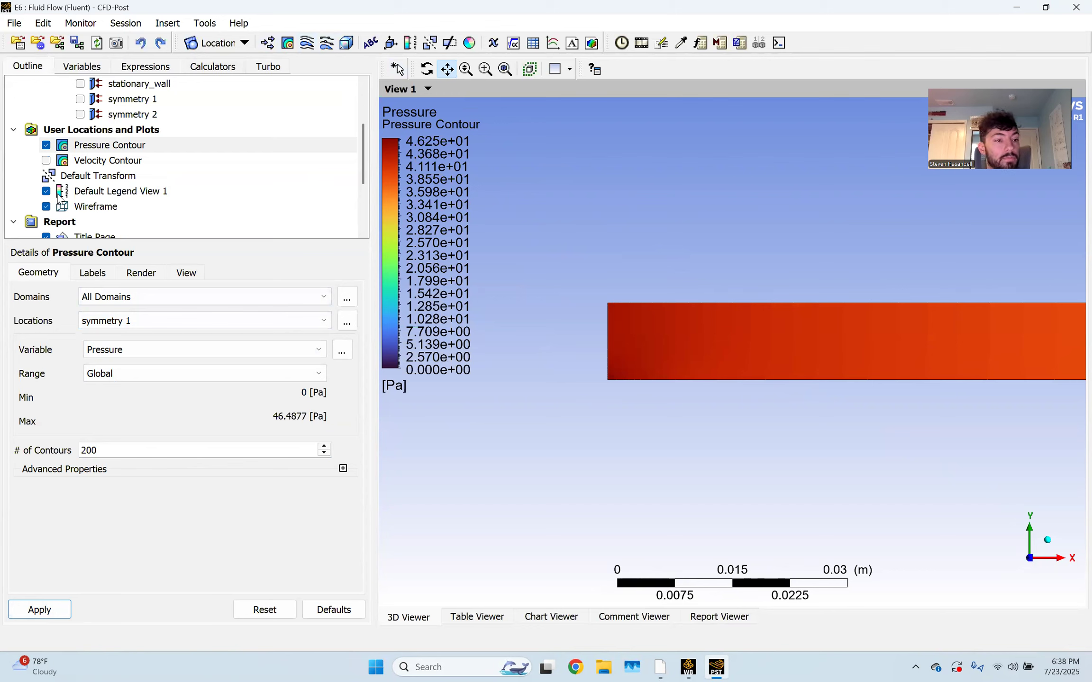
left_click(46, 146)
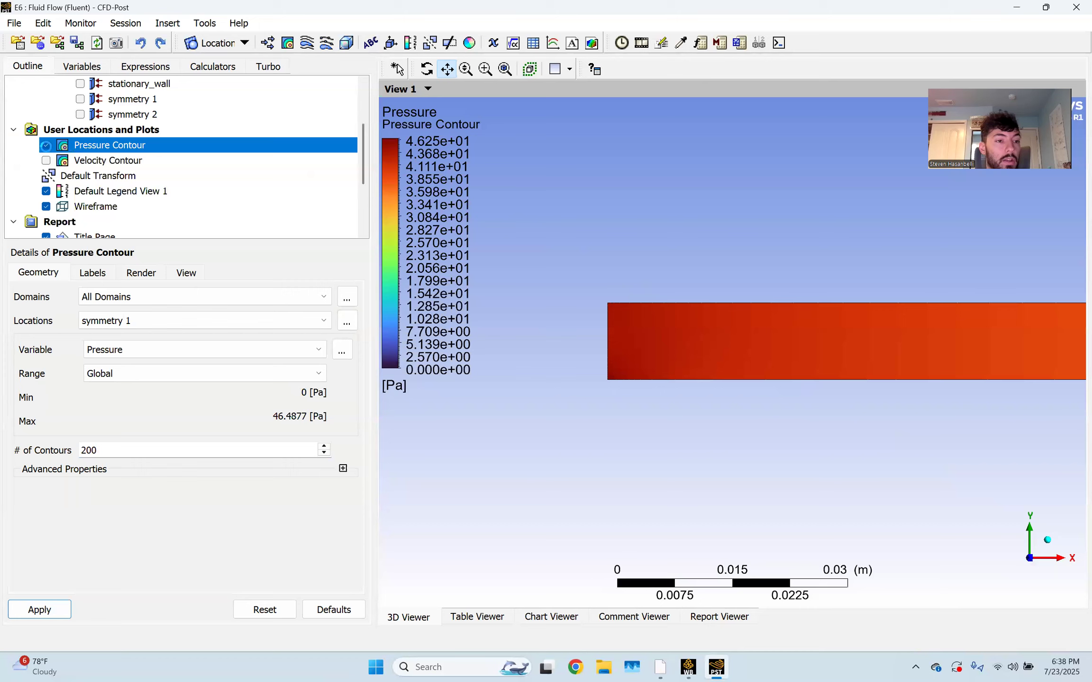
Create a 'Velocity Vector' plot located on symmetry 1
left_click(268, 43)
type("Velocity")
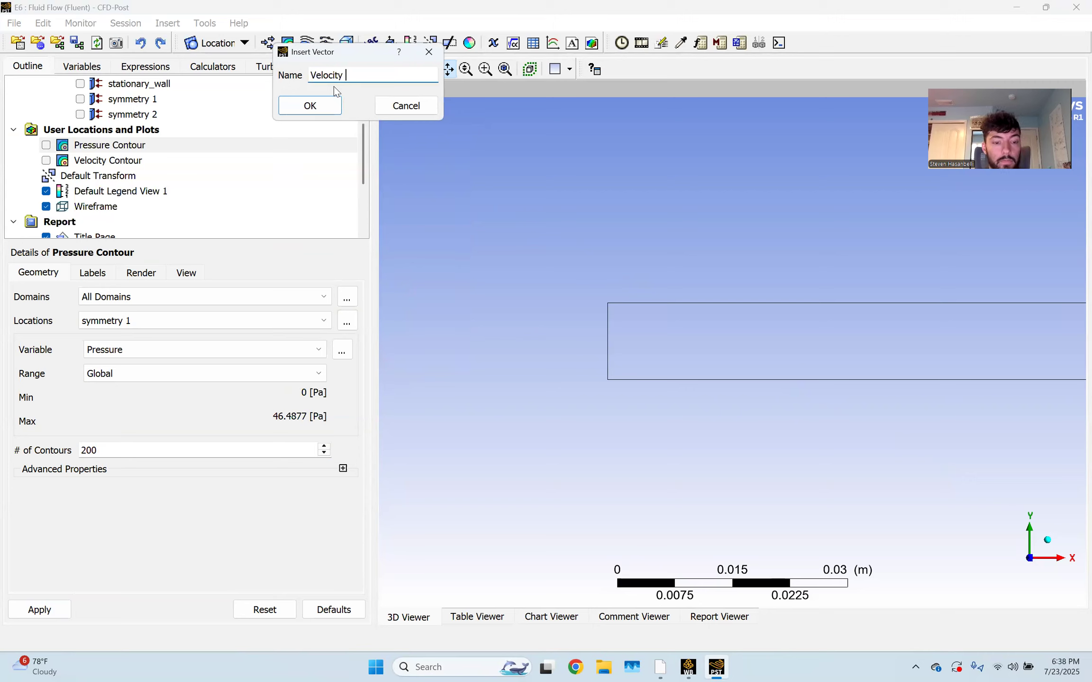
type(" Vector")
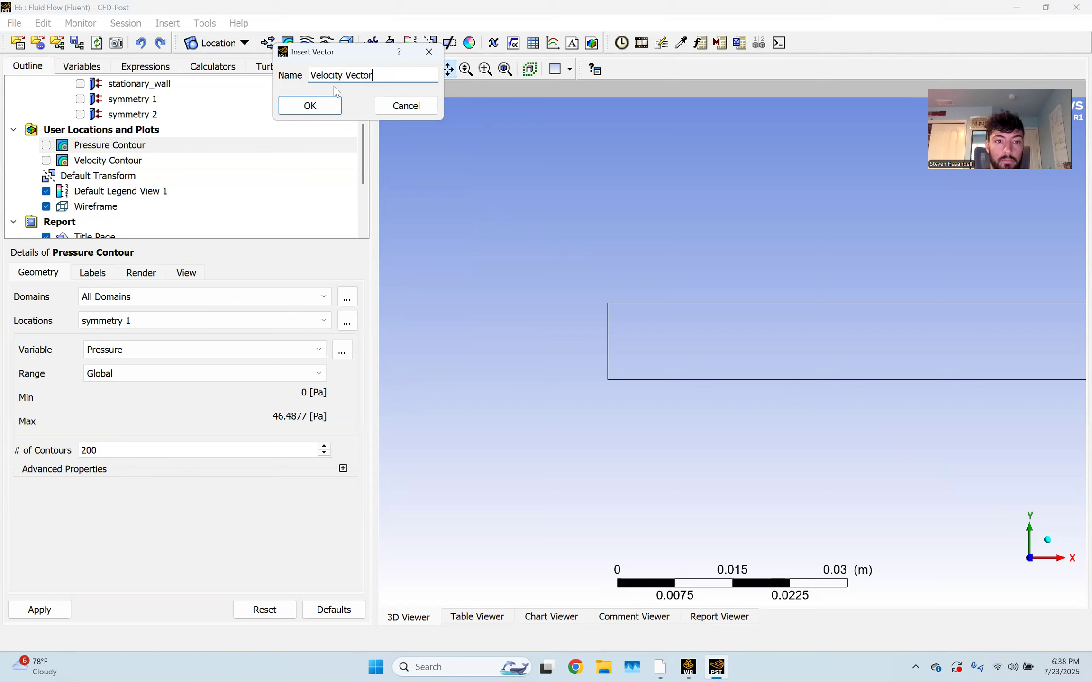
key("Return")
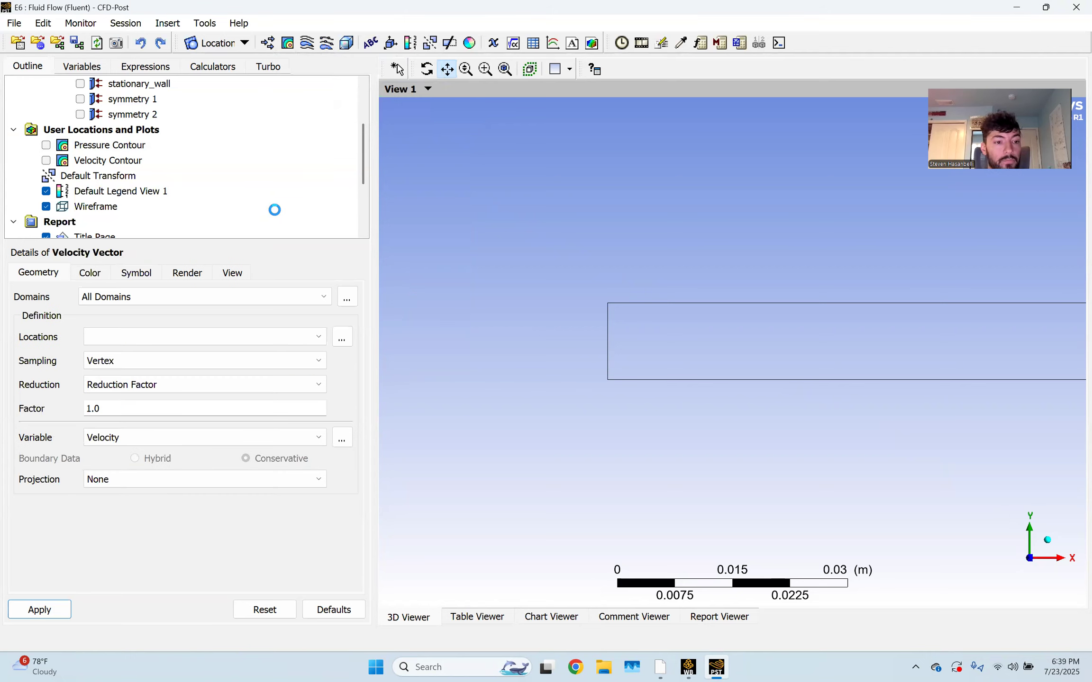
left_click(197, 336)
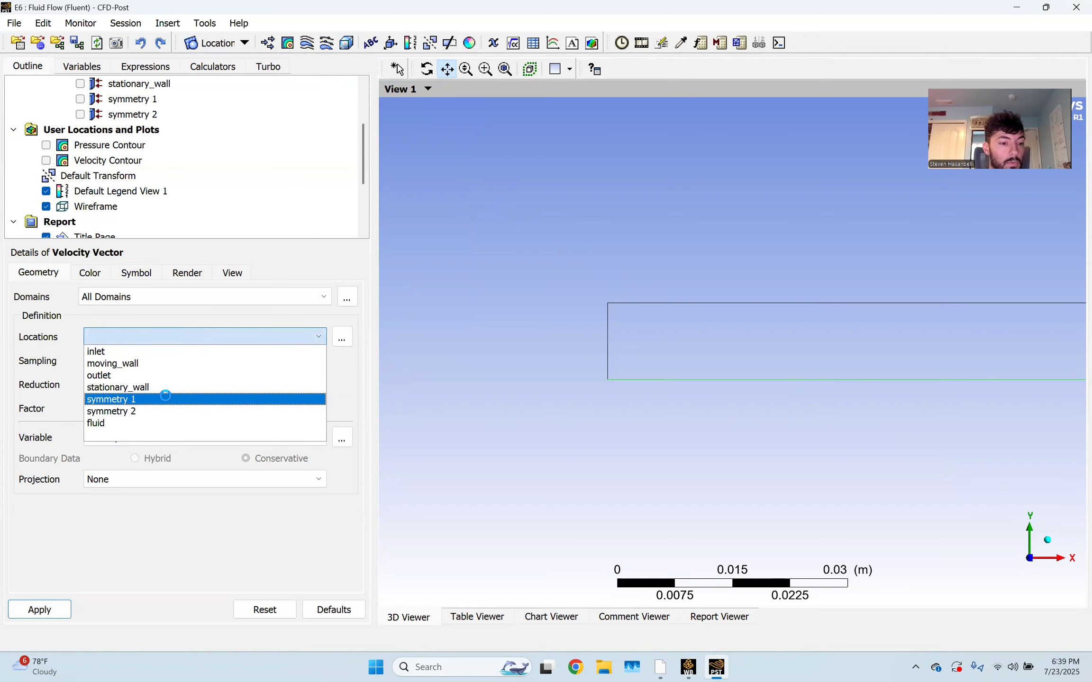
left_click(164, 398)
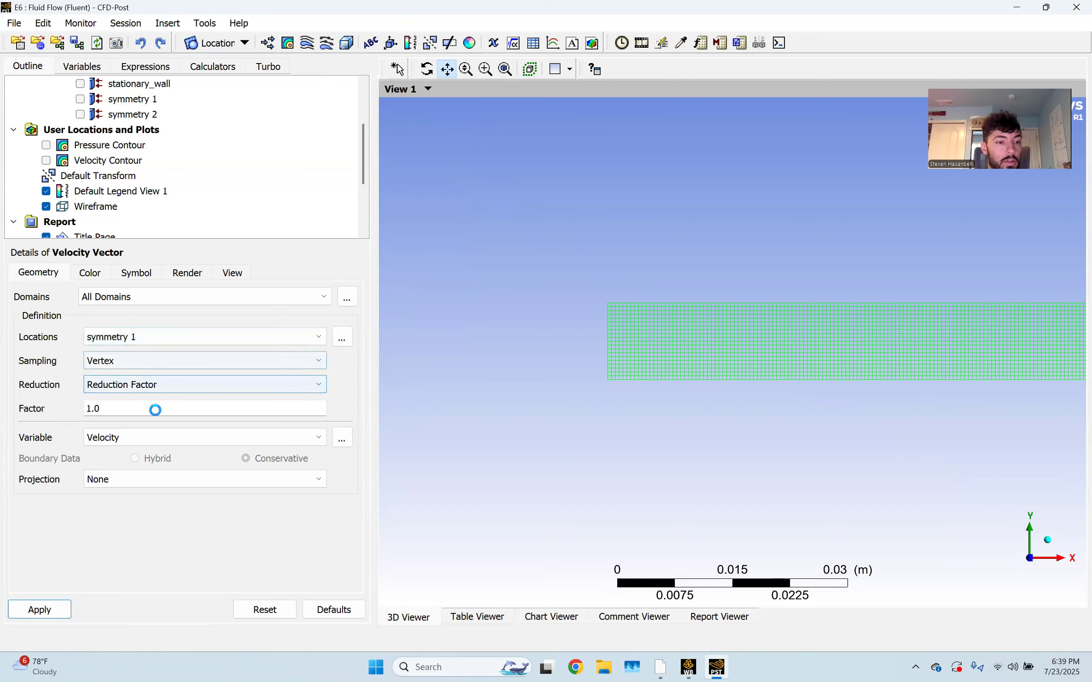
left_click(33, 612)
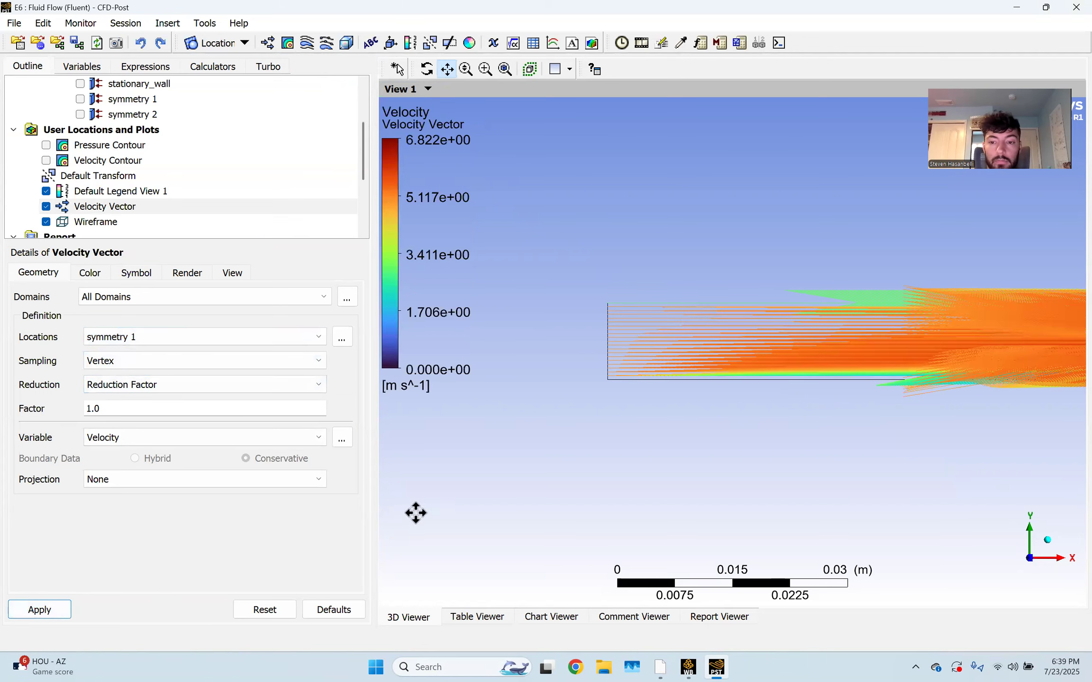
Change the vector symbols to Arrow3D, trying size 0.01 before settling on 0.05
left_click(132, 275)
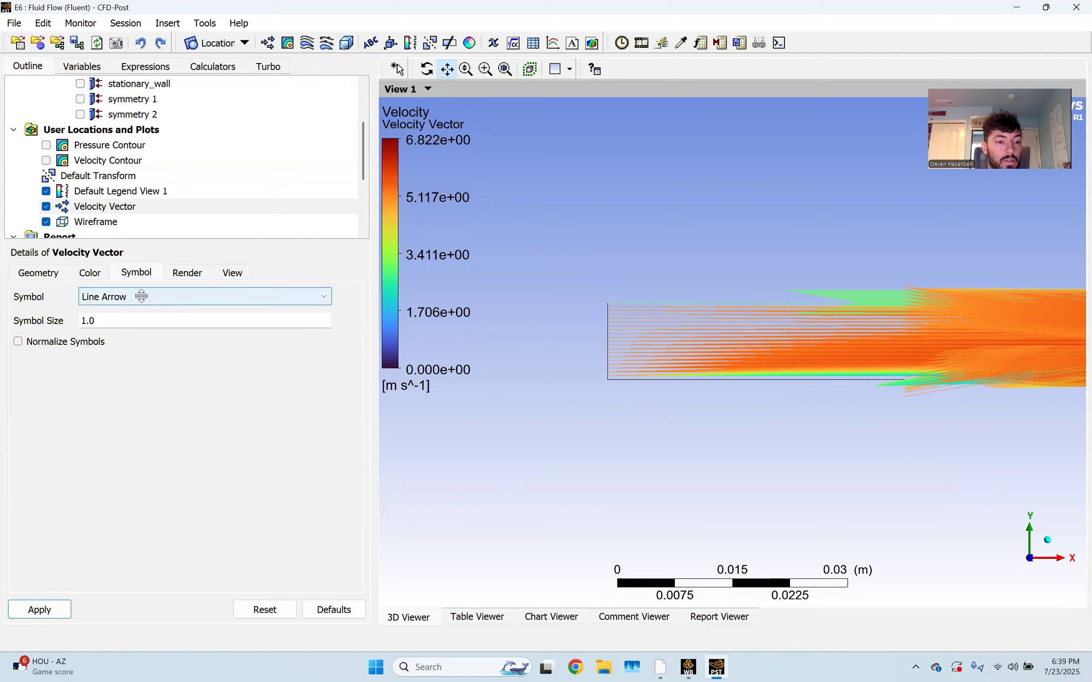
left_click(142, 297)
left_click(135, 340)
left_click(128, 320)
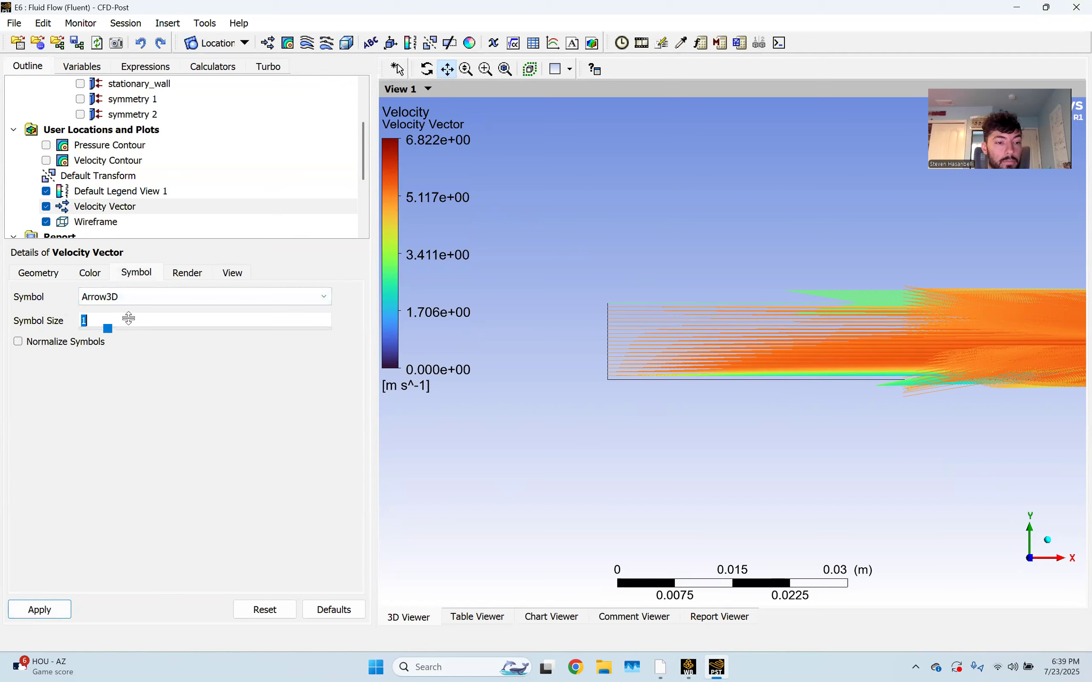
type("0.01")
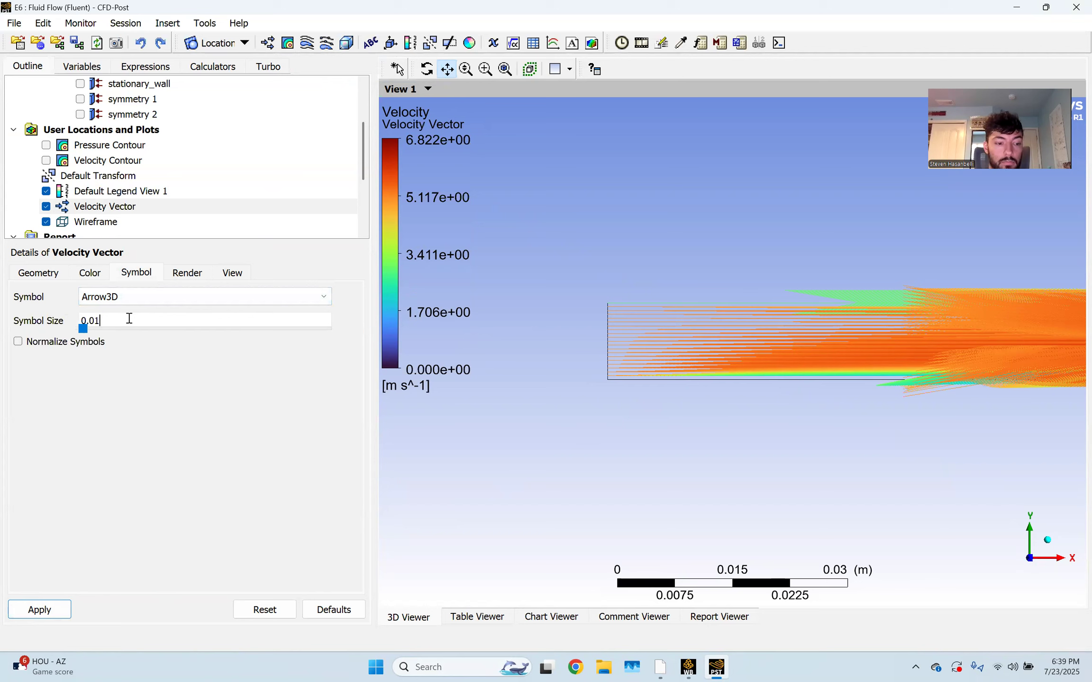
left_click(41, 609)
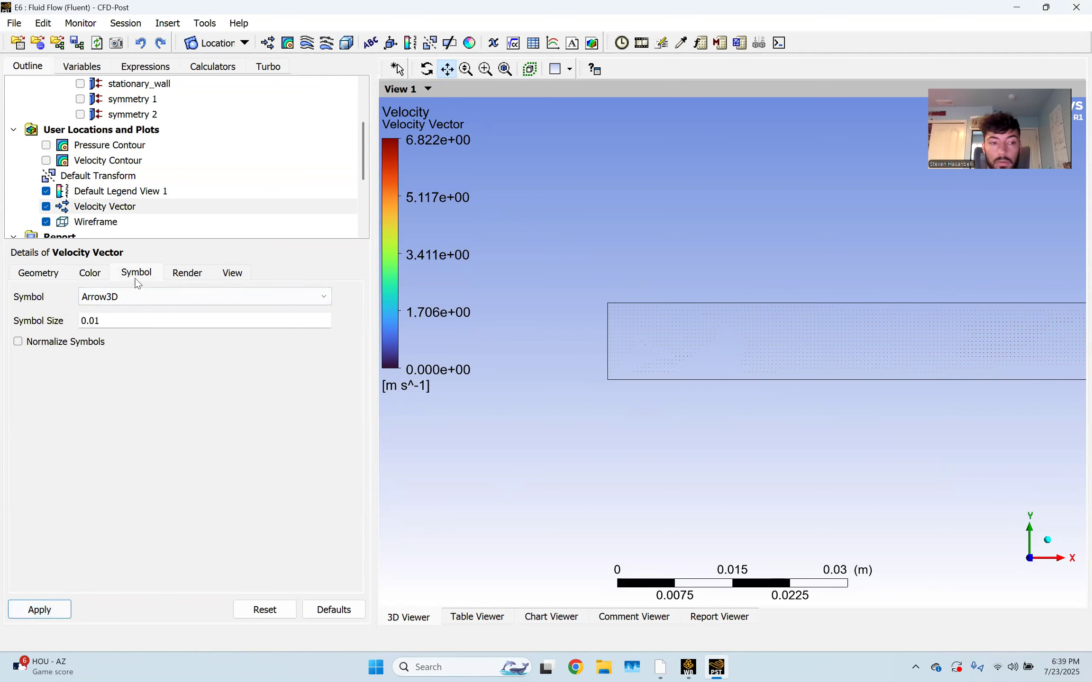
left_click(117, 324)
left_click(121, 320)
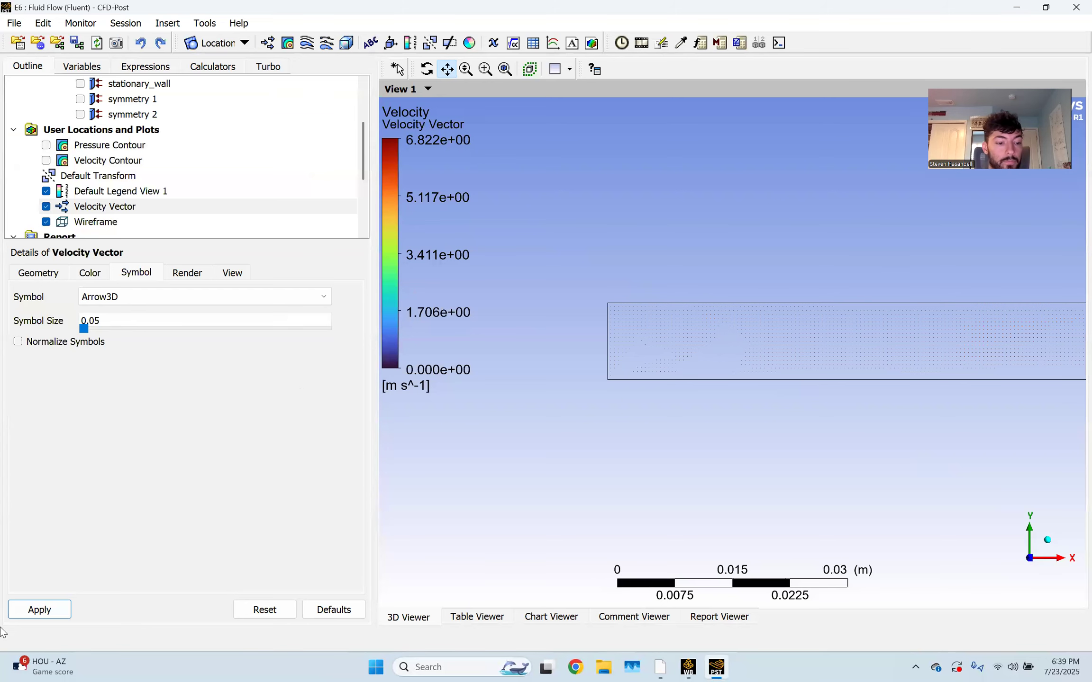
left_click(28, 612)
Zoom in on the channel's inlet end until the individual velocity arrows are visible
scroll(673, 357, "up", 4)
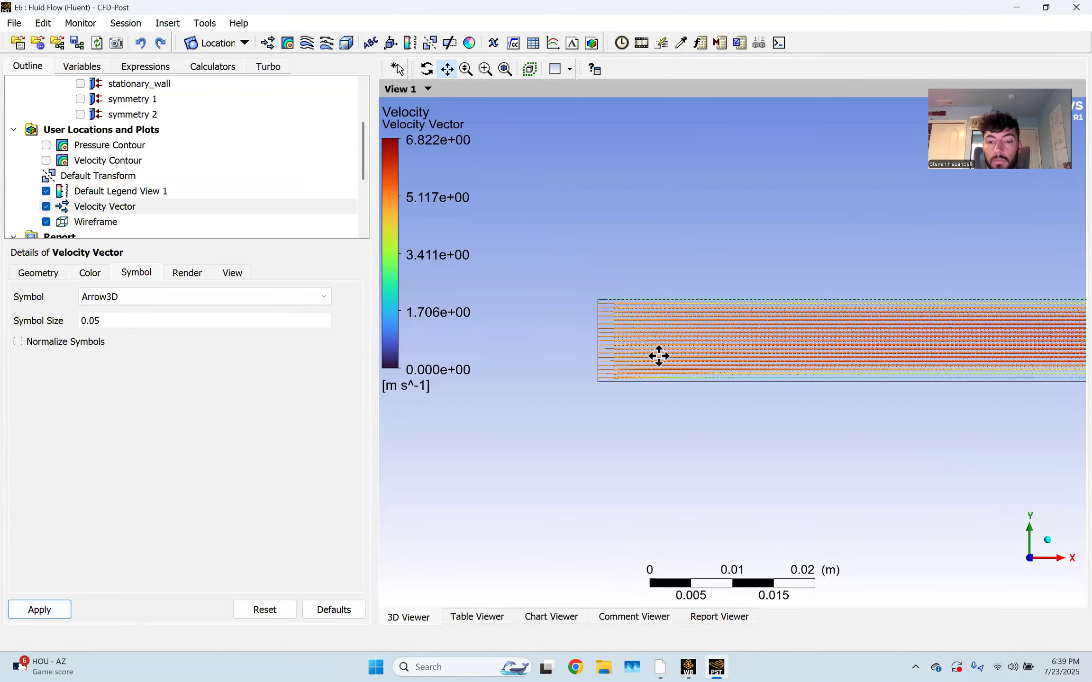
scroll(706, 360, "up", 1)
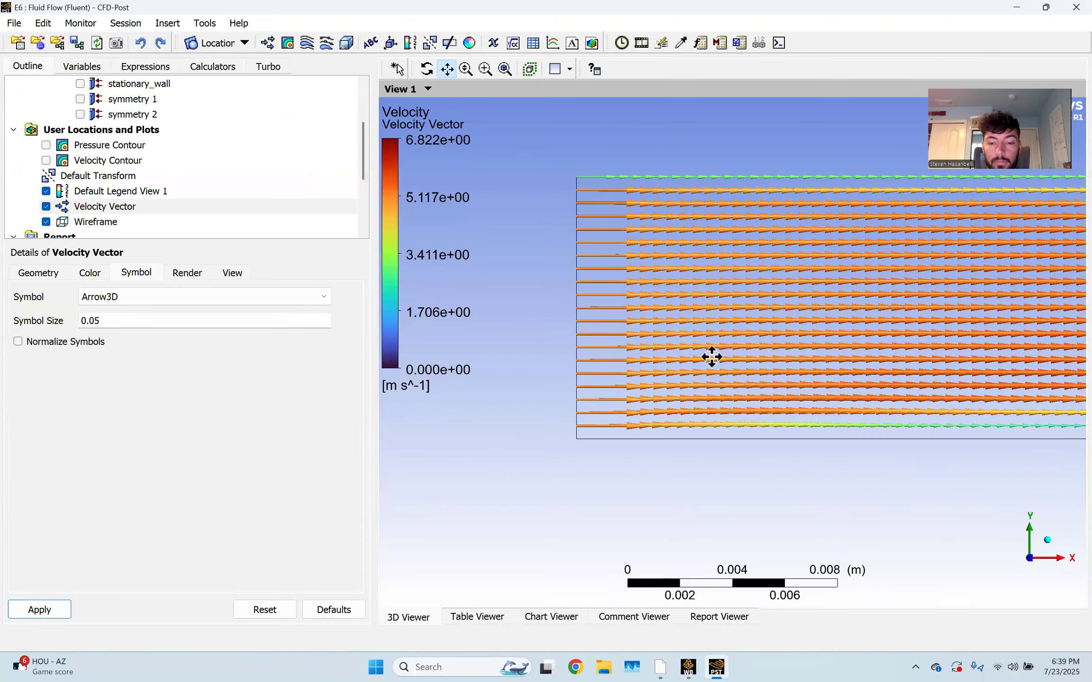
scroll(653, 322, "up", 1)
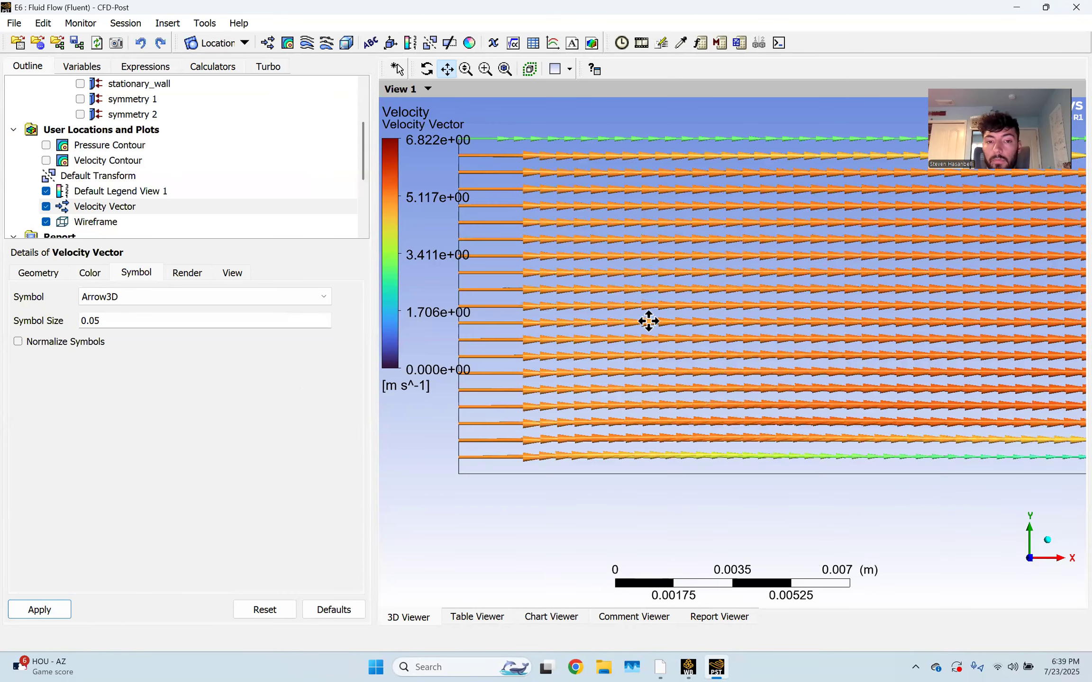
scroll(649, 322, "down", 2)
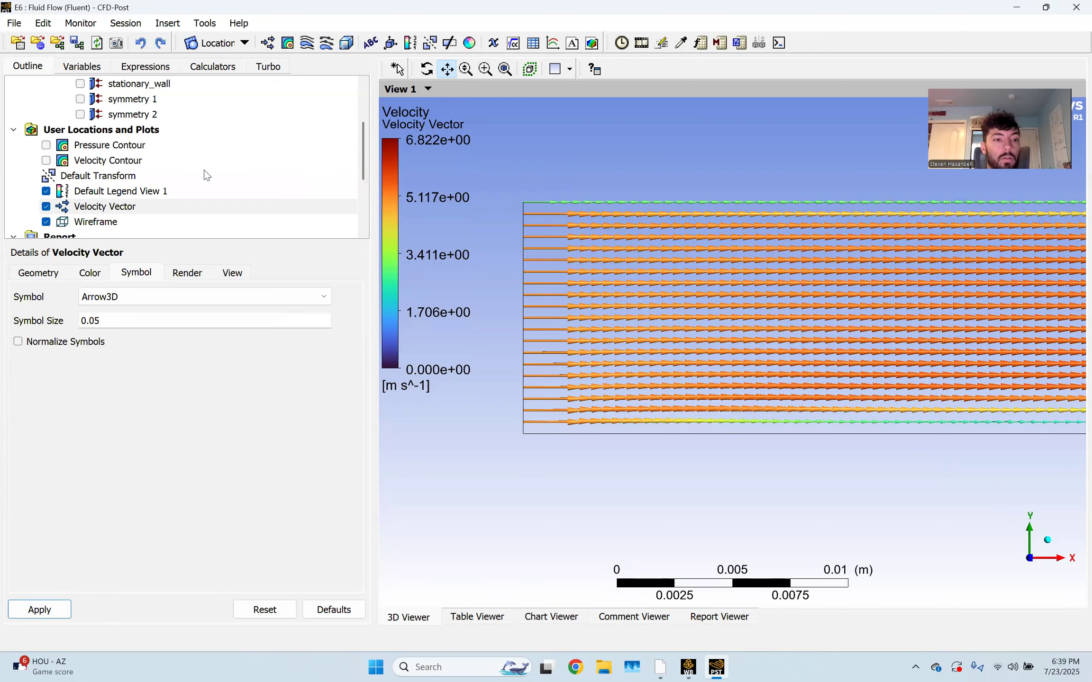
left_click(244, 44)
Create a new line location named Inlet
left_click(240, 98)
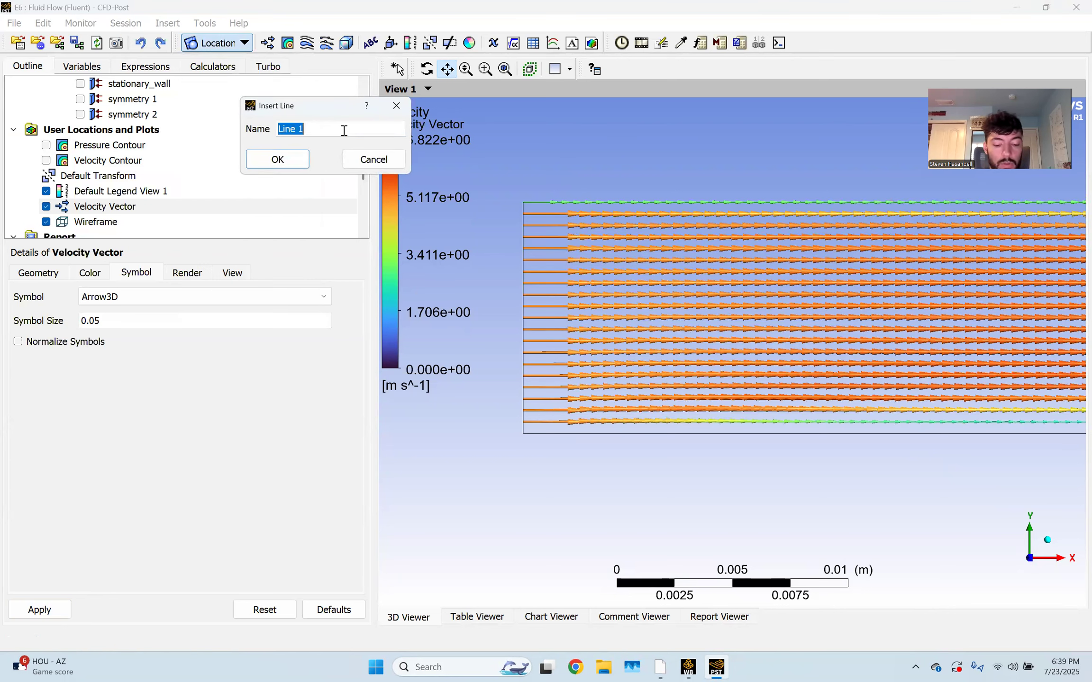
type("Inlet")
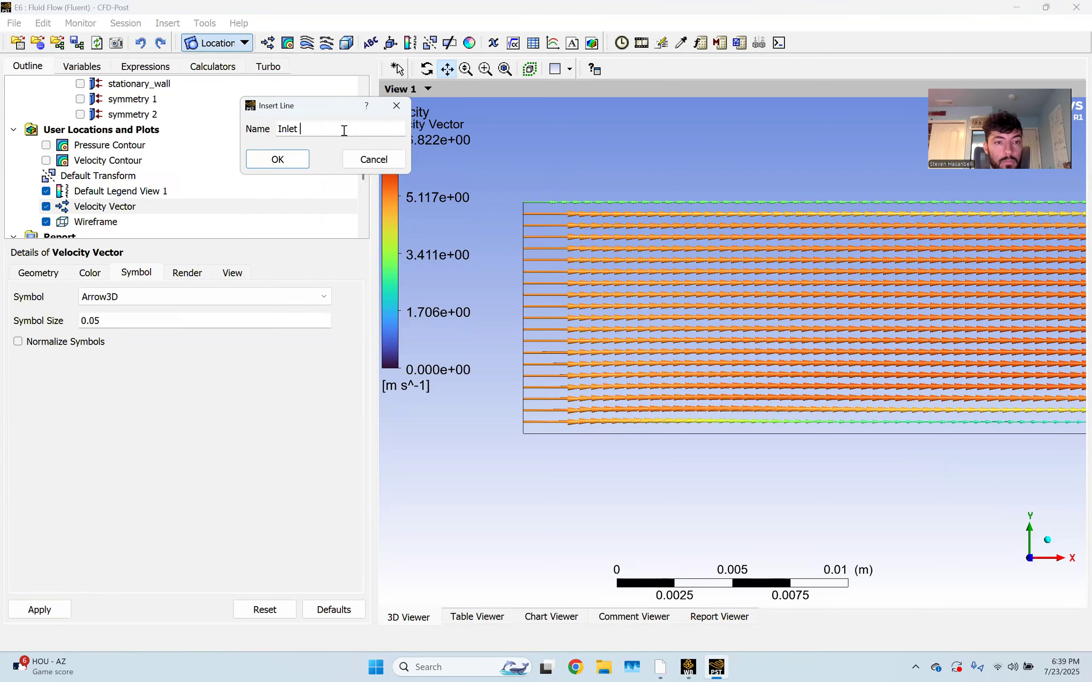
key("Return")
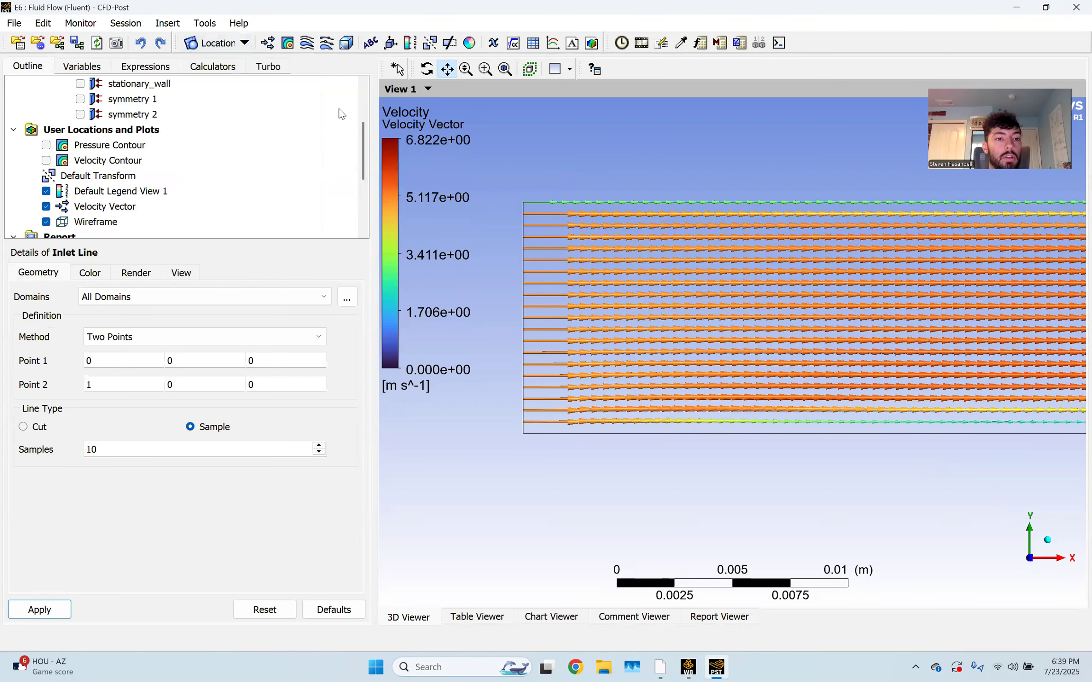
left_click(239, 45)
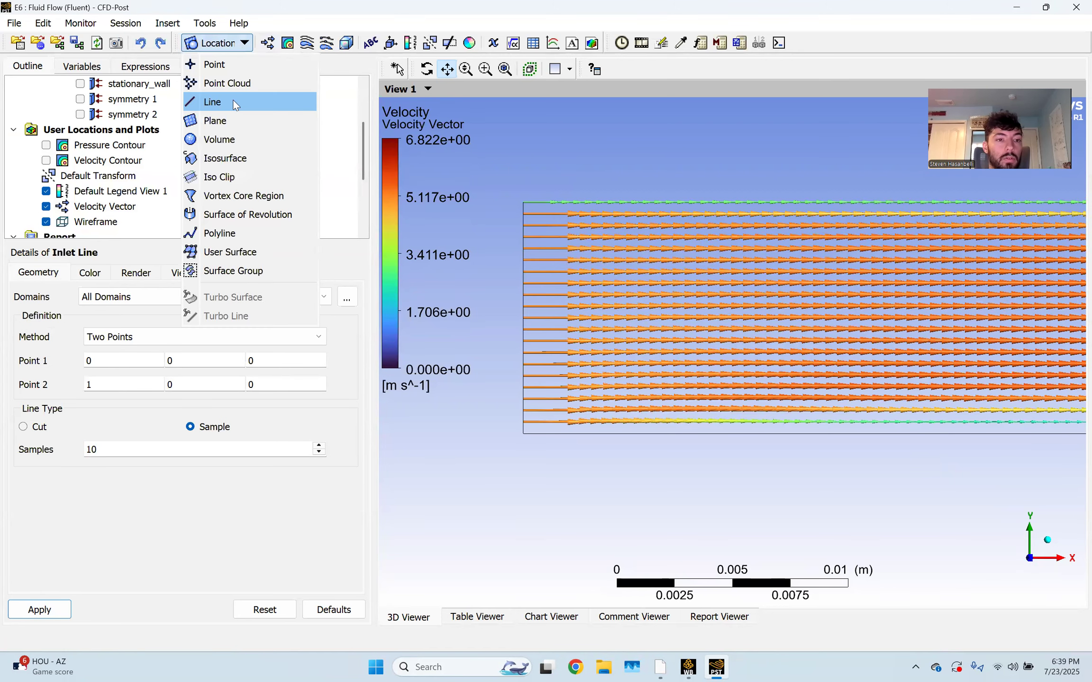
left_click(149, 510)
Define the Inlet Line from (0, 0, 0) to (0, 0.01, 0) with 100 samples
left_click(105, 388)
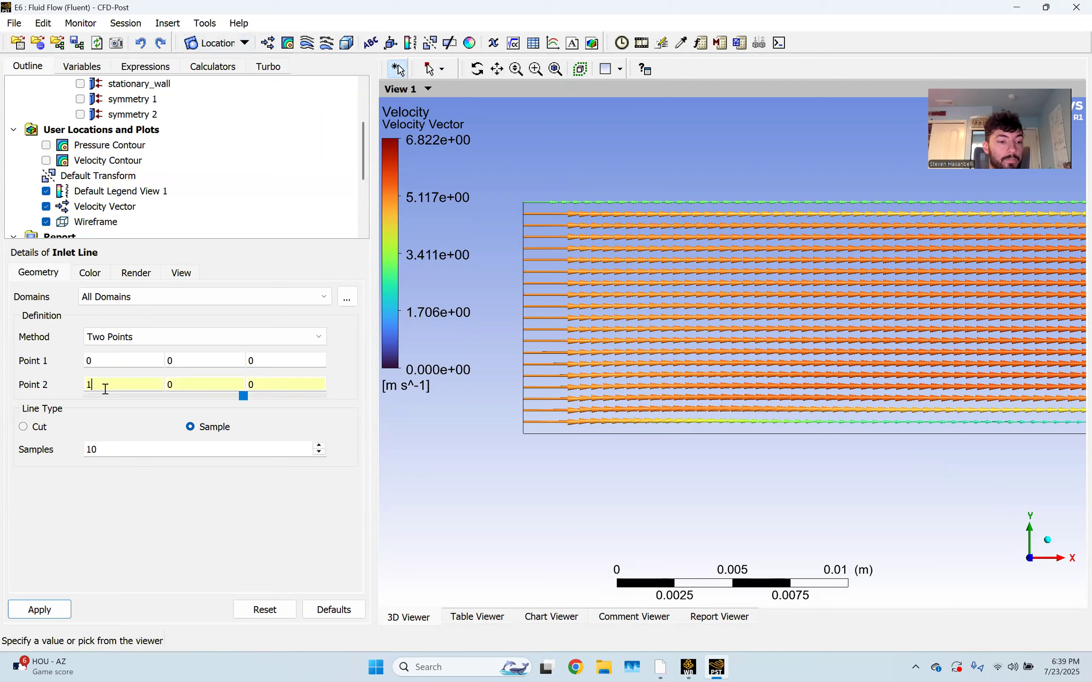
type("0")
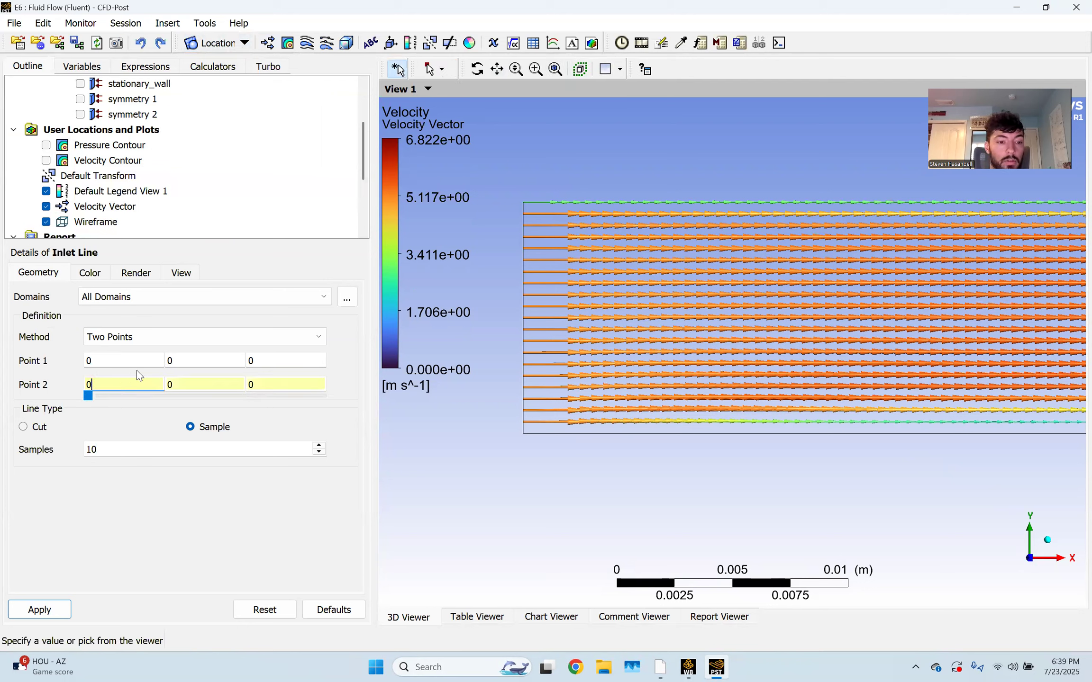
left_click(188, 356)
left_click(188, 384)
type("0.01")
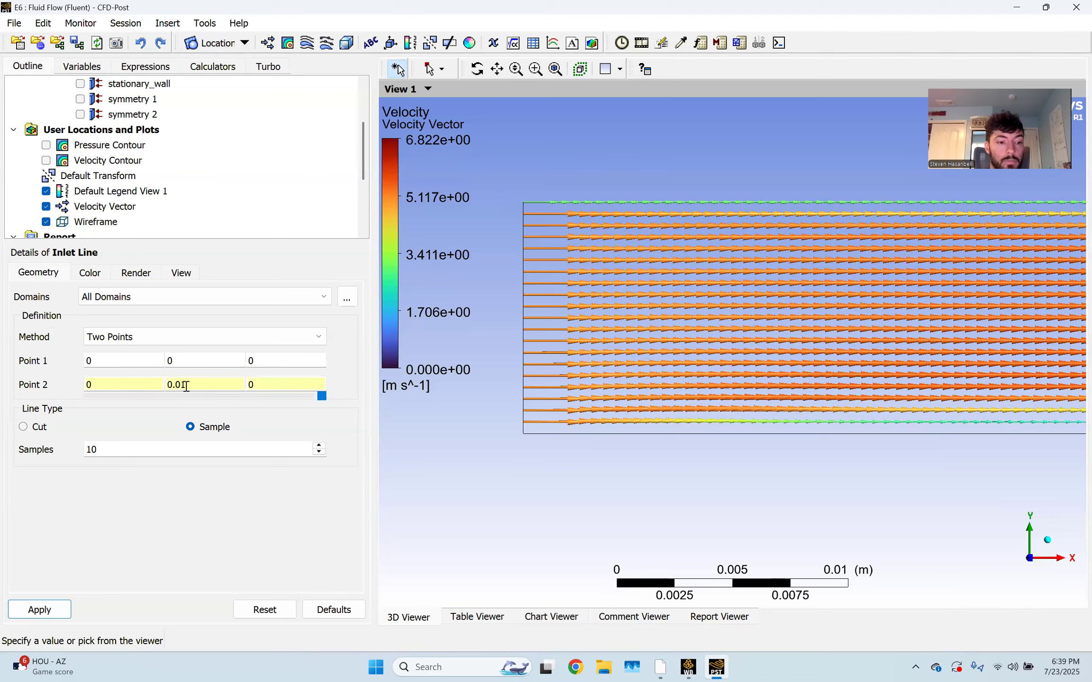
double_click(166, 447)
type("10")
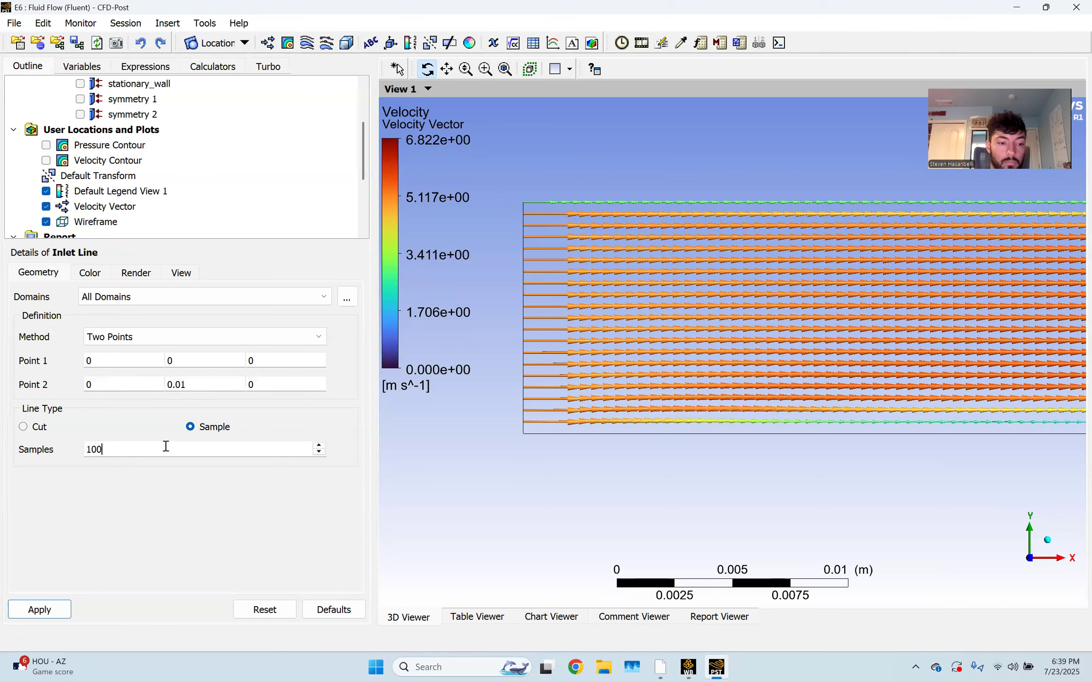
left_click(41, 611)
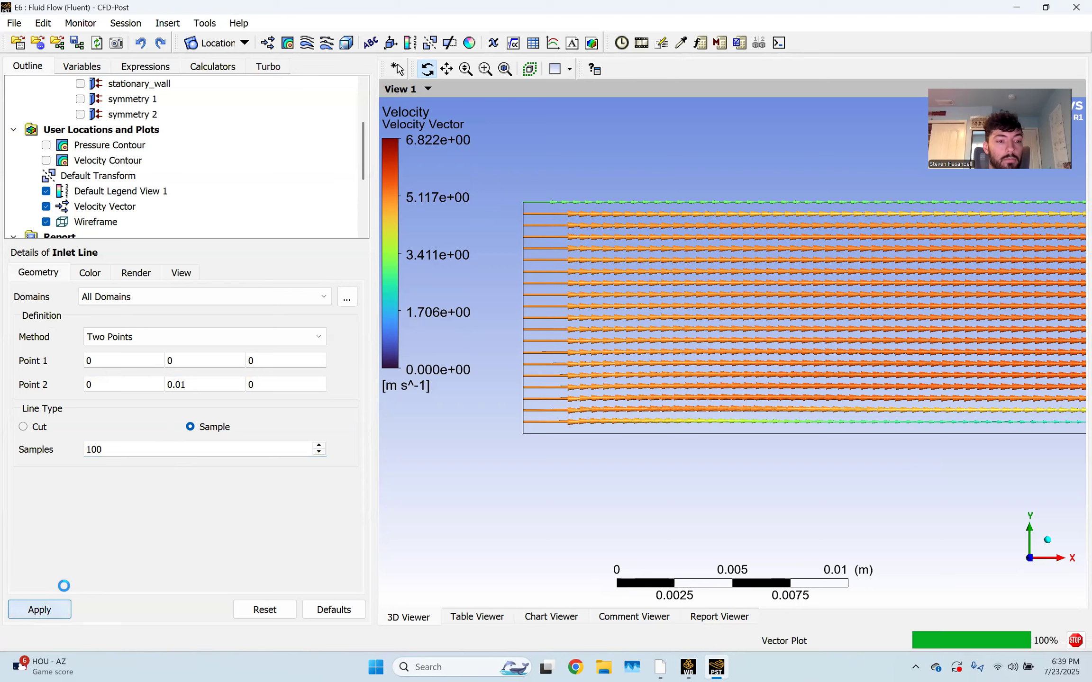
left_click(214, 43)
Create a line named Midpoint with its start point at x = 0.75
left_click(231, 101)
type("Midpoint Line")
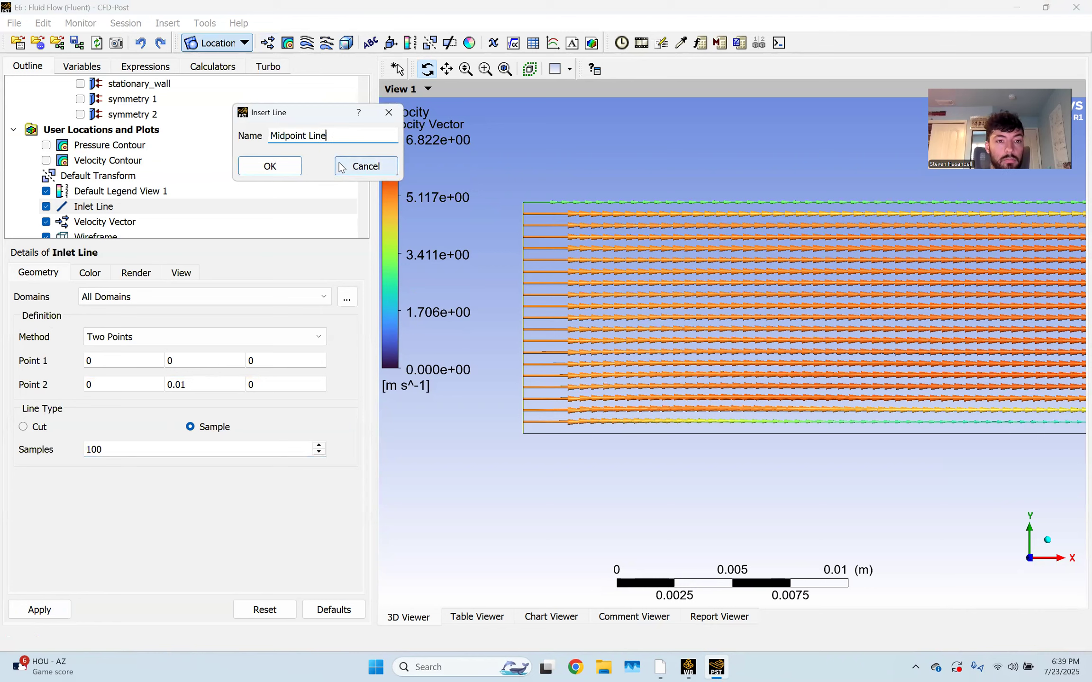
key("Return")
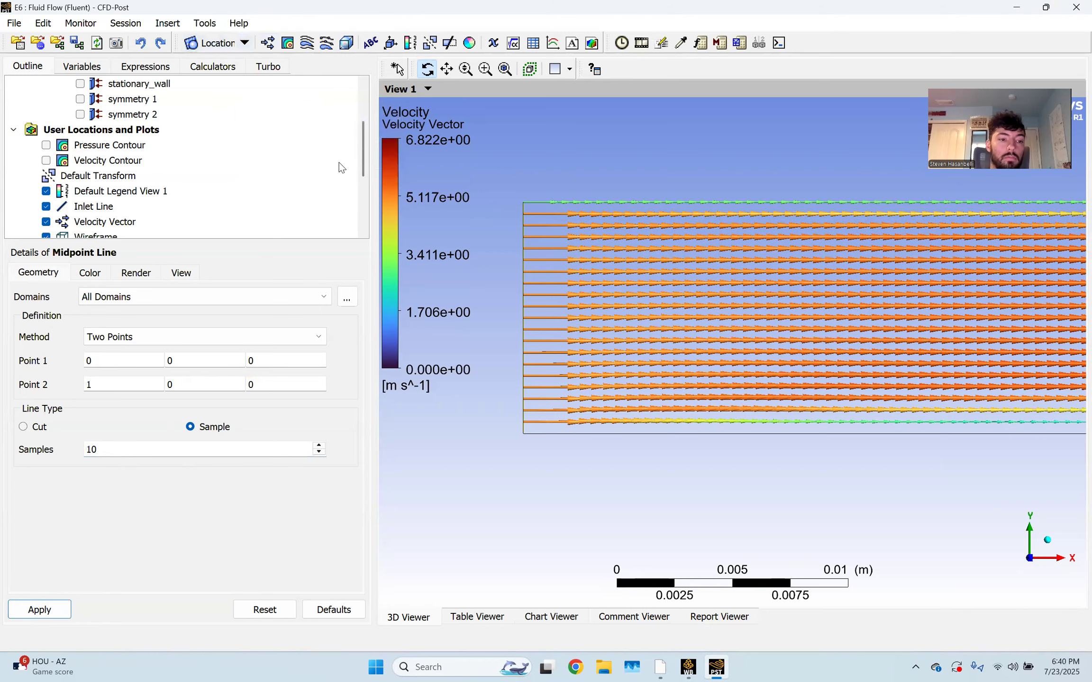
left_click(109, 360)
type(".75")
Set the Midpoint Line's end point to (0.75, 0.01, 0) with 100 samples
left_click(116, 385)
key("BackSpace")
type("0.75")
key("Tab")
type(".01")
left_click(221, 452)
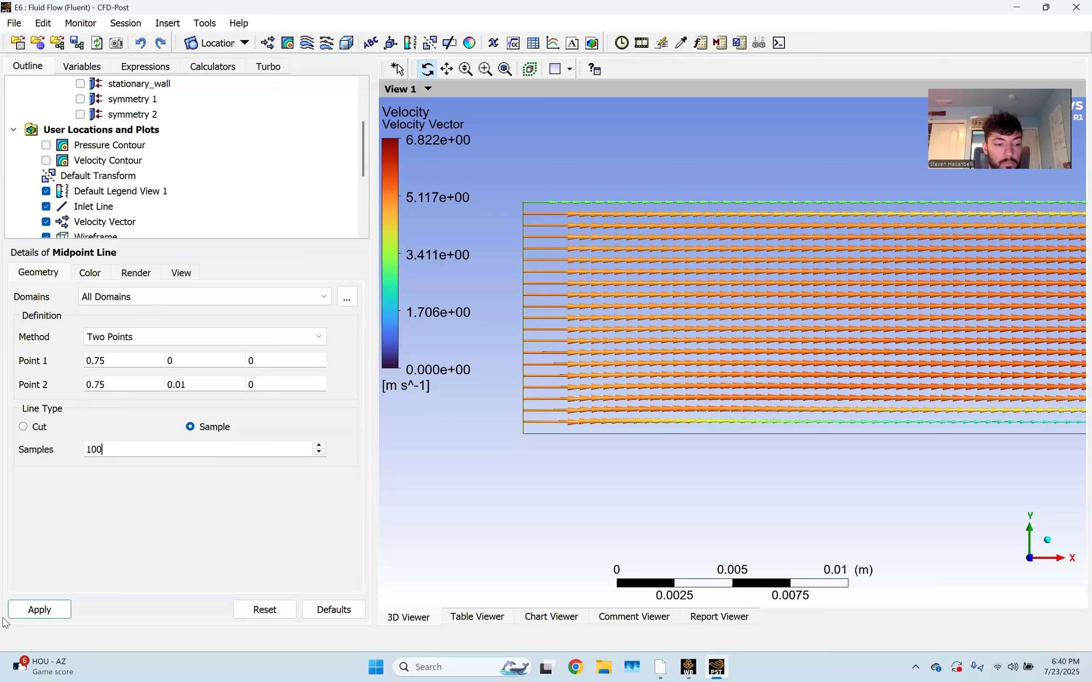
left_click(48, 609)
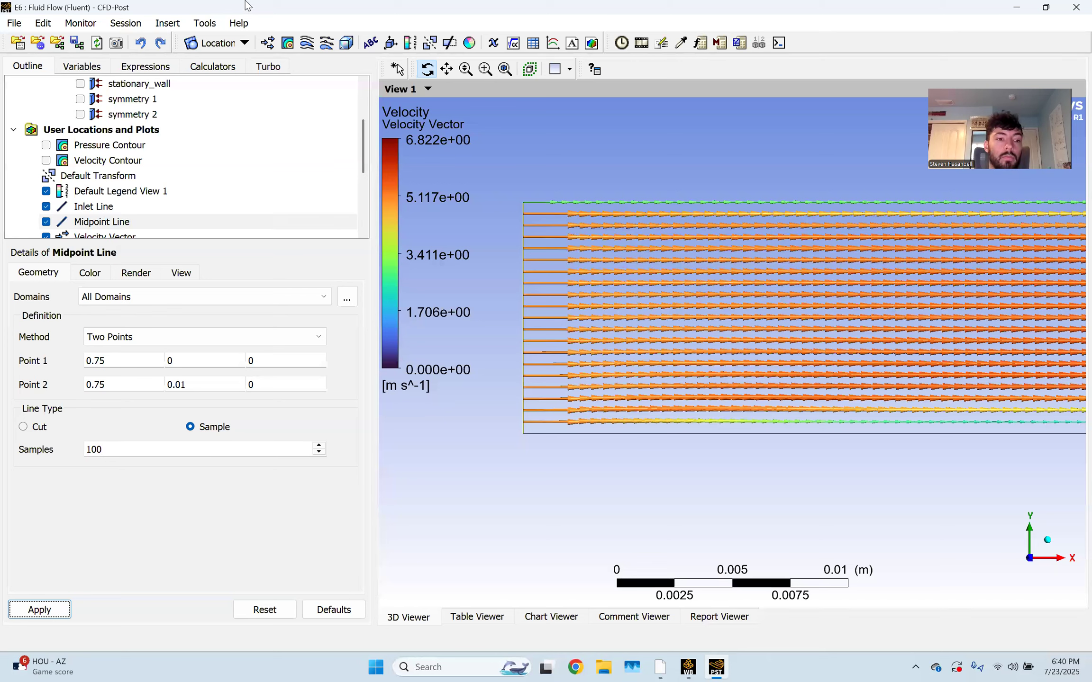
left_click(223, 43)
Create a line named Outlet starting at (1.49, 0, 0)
left_click(213, 103)
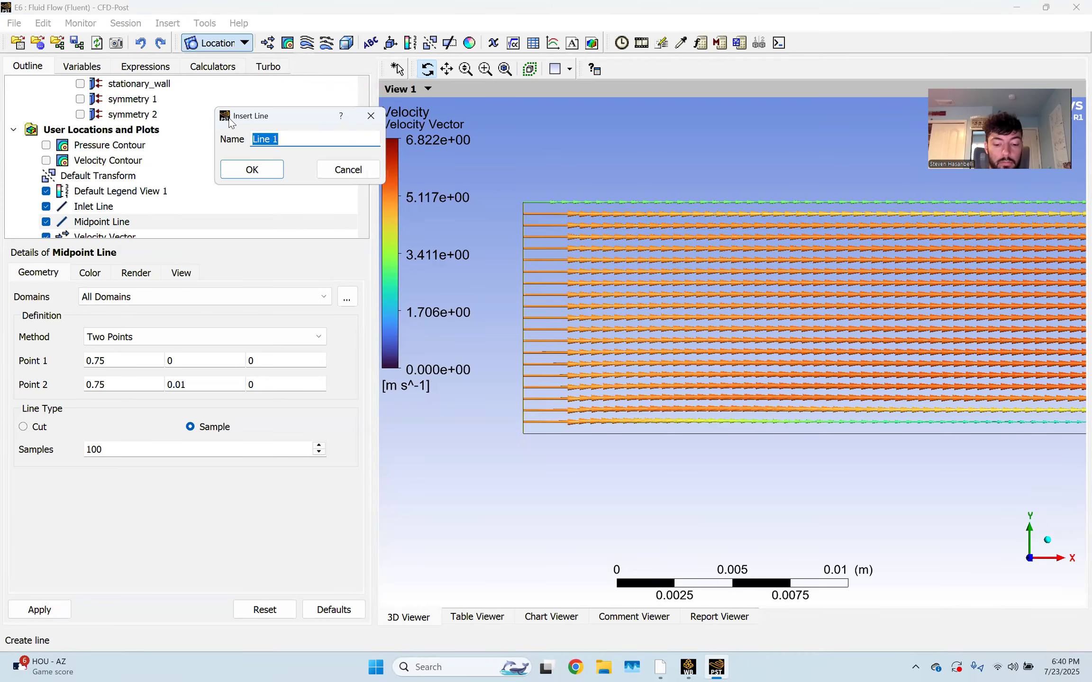
type("Outlet")
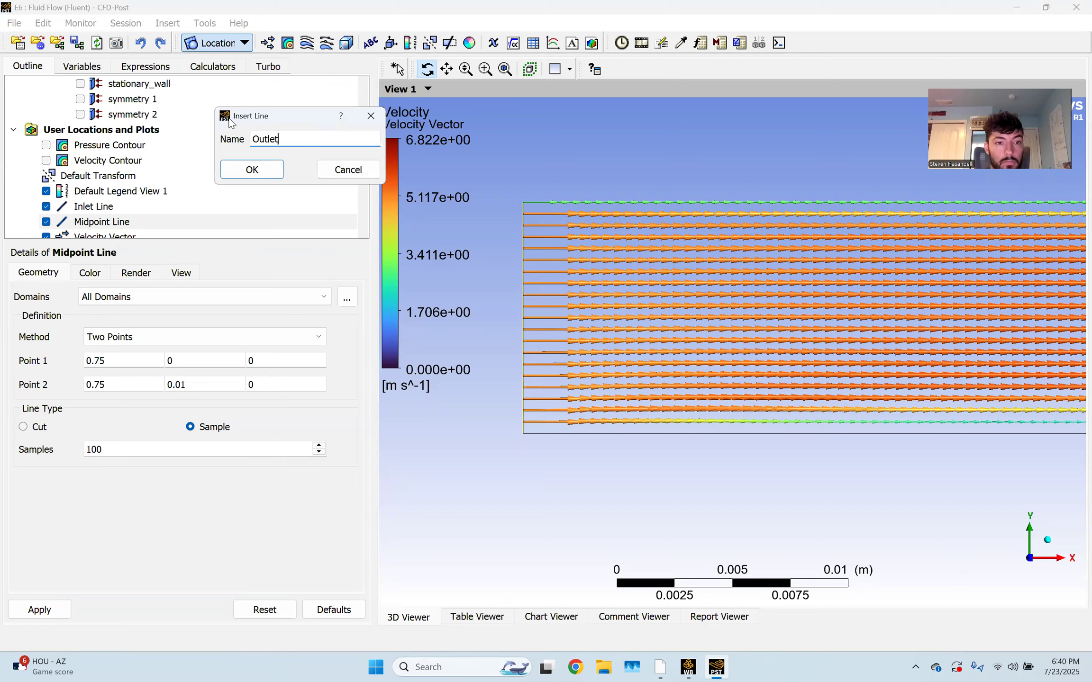
key("Return")
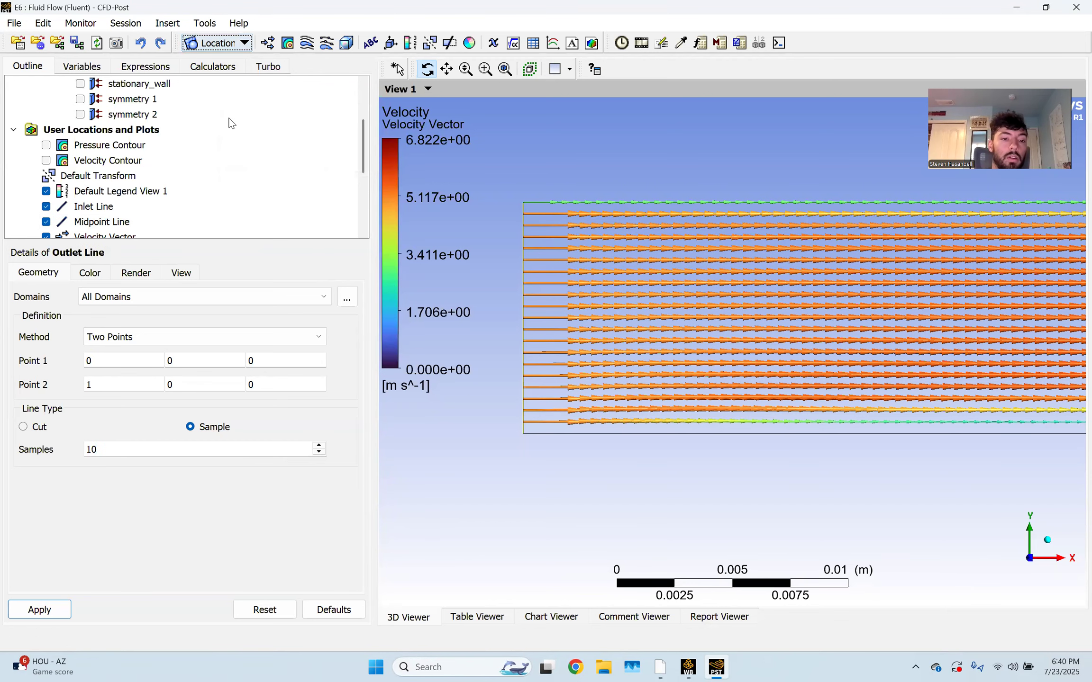
left_click(128, 366)
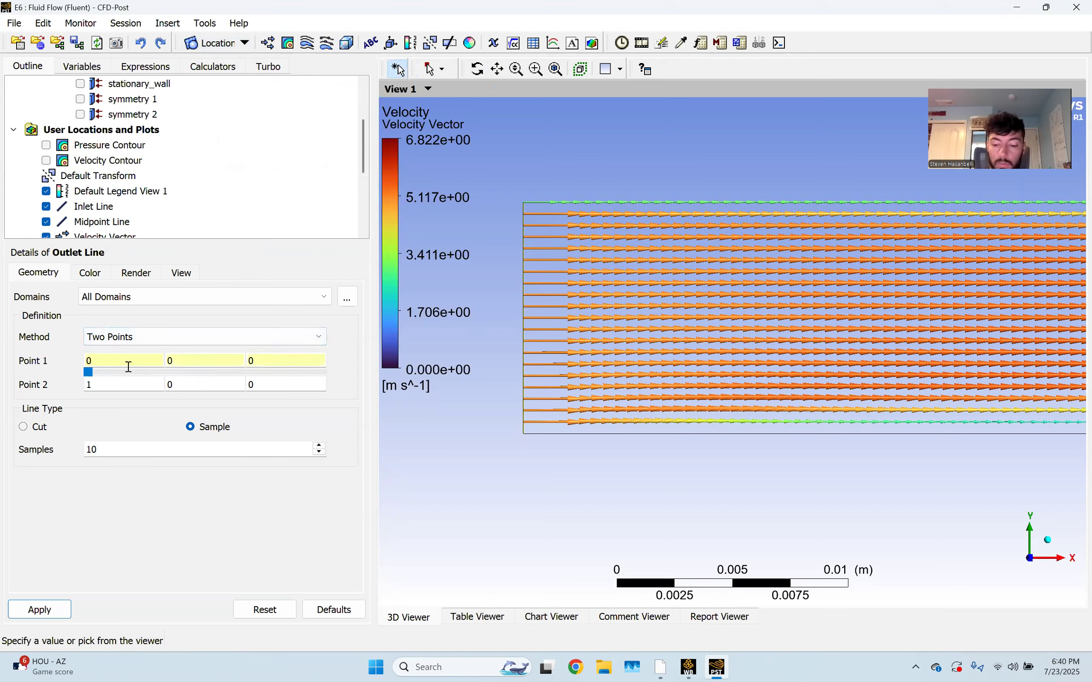
type("1.49")
Set the Outlet Line's end point to (1.49, 0.01, 0) with 100 samples
left_click(130, 385)
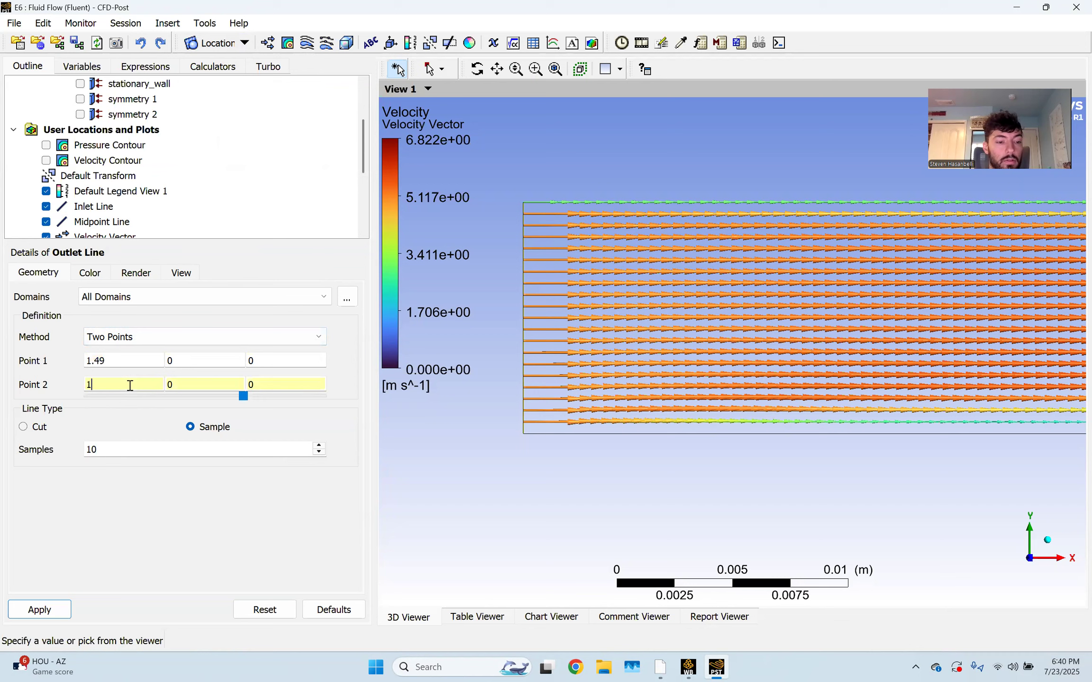
key("BackSpace")
type("1.49")
key("Tab")
type("0.01")
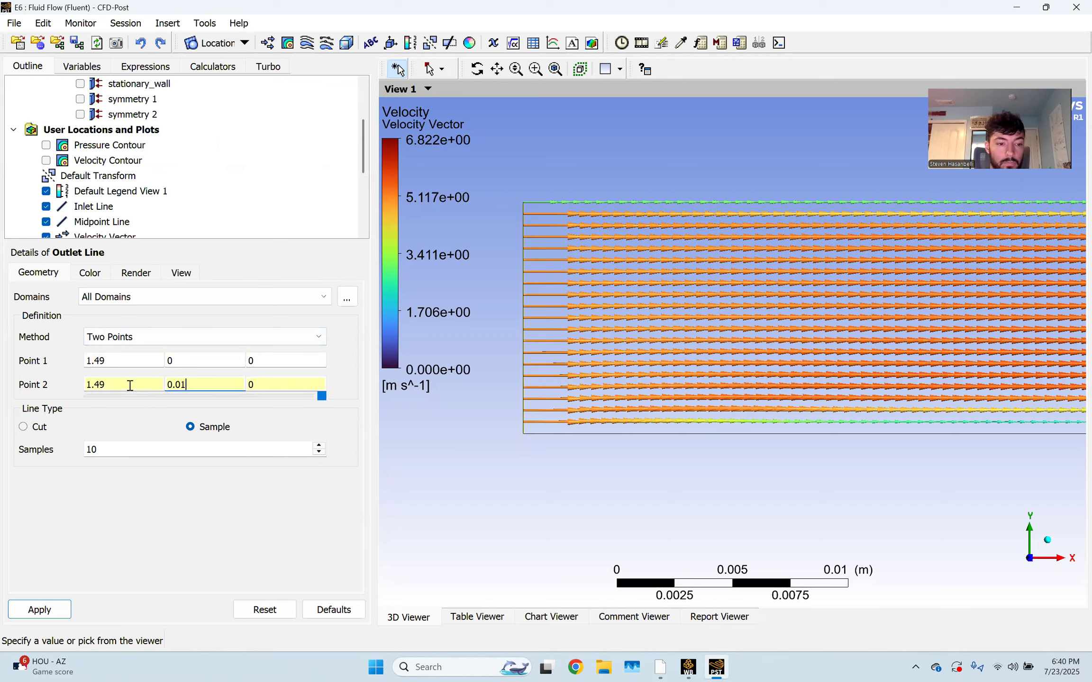
left_click(121, 450)
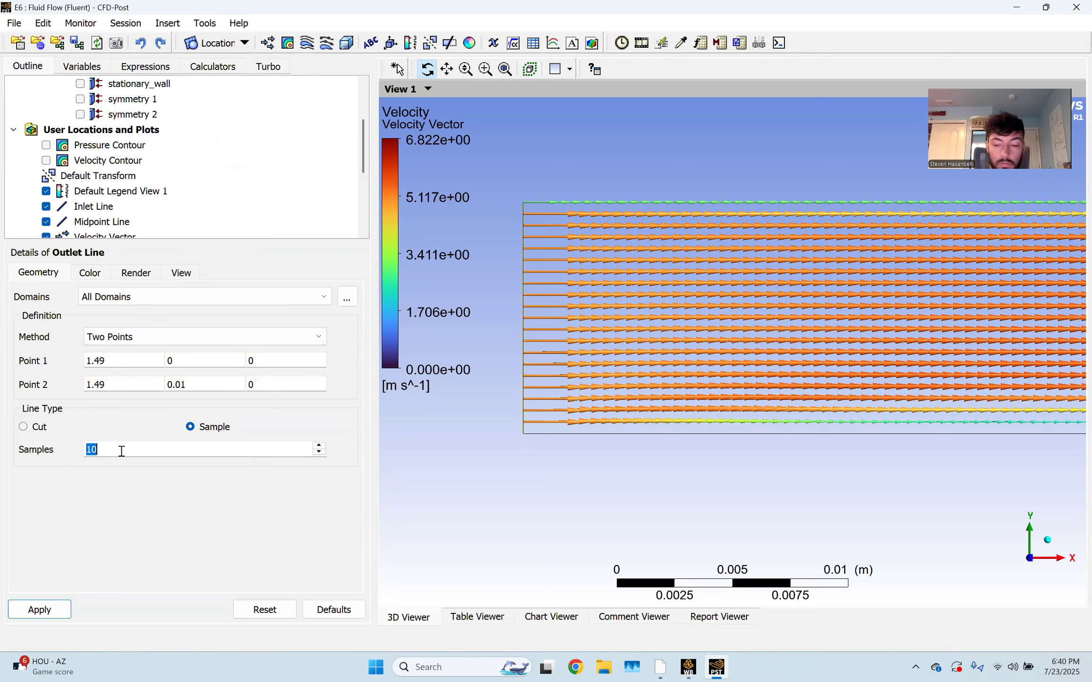
left_click(121, 451)
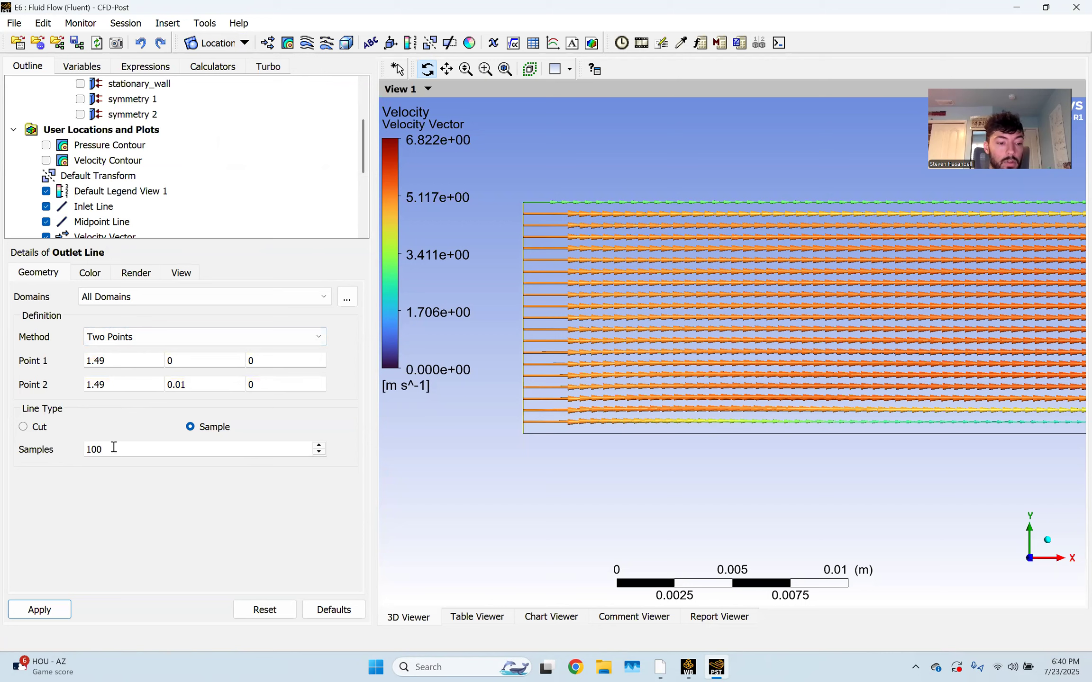
type("0")
left_click(38, 609)
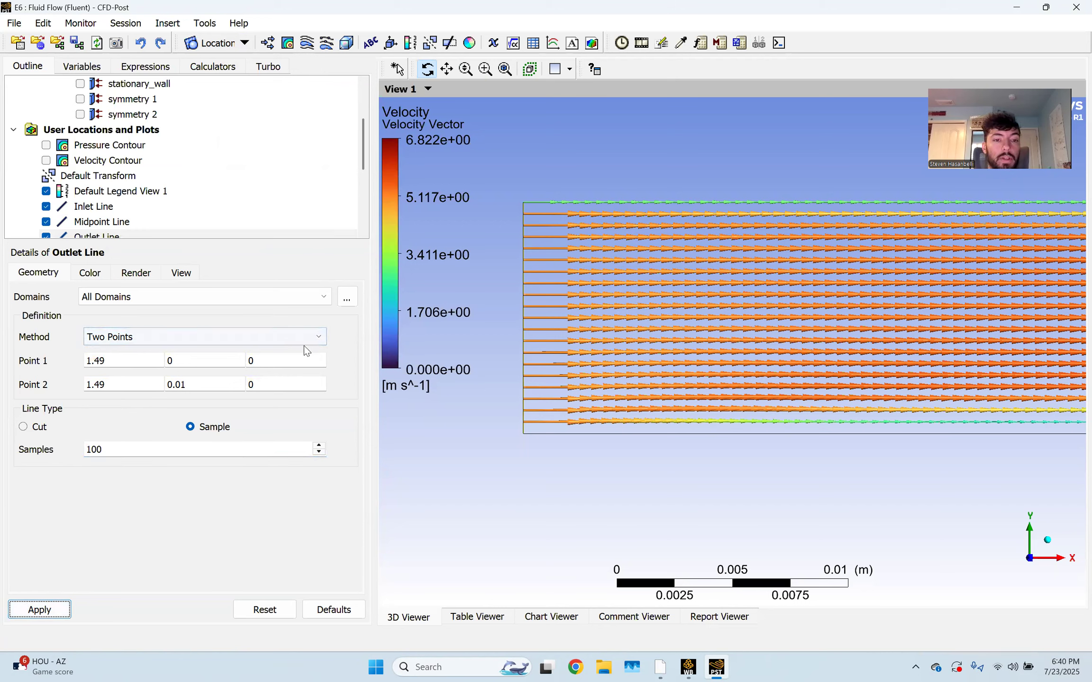
Hide the Velocity Vector plot in the Outline tree
scroll(106, 140, "down", 1)
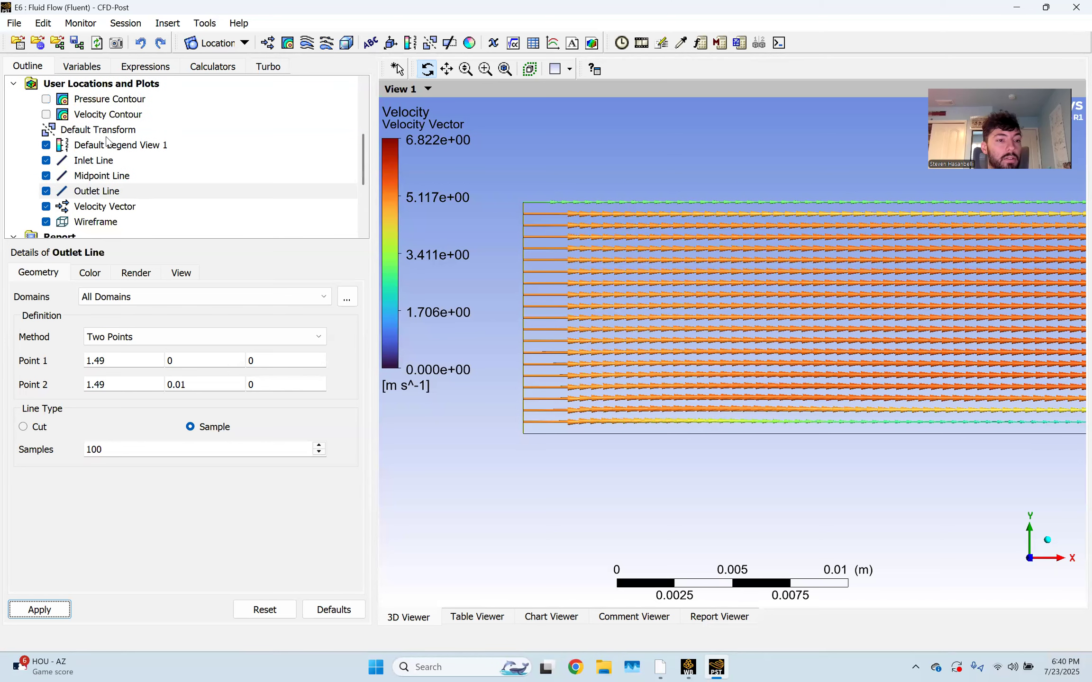
scroll(106, 140, "down", 1)
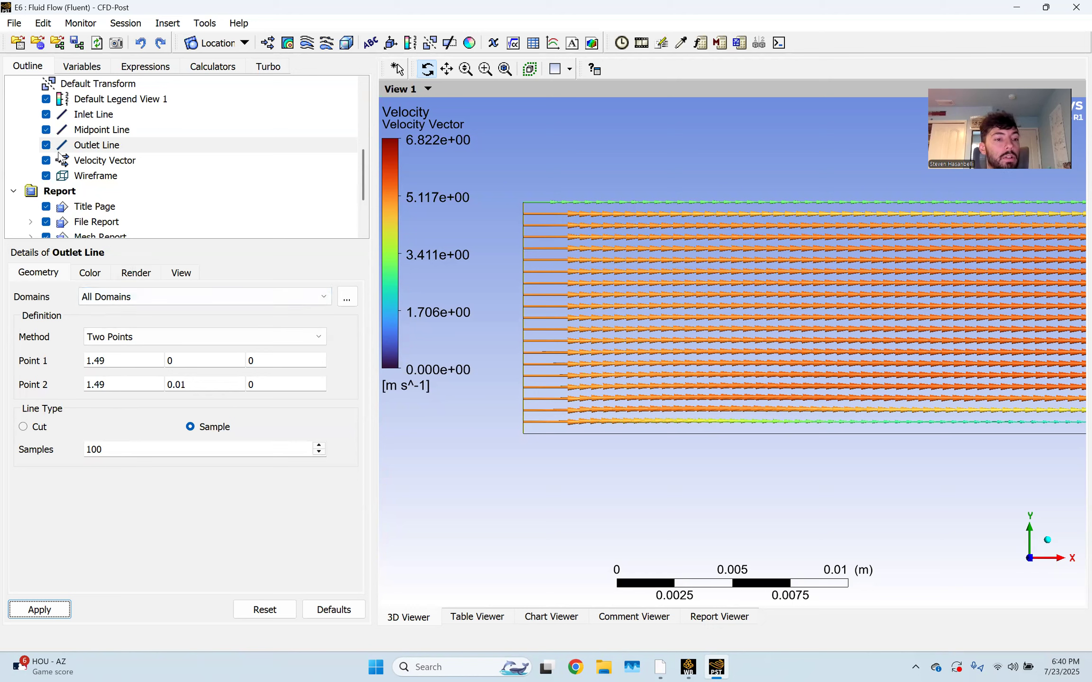
left_click(45, 161)
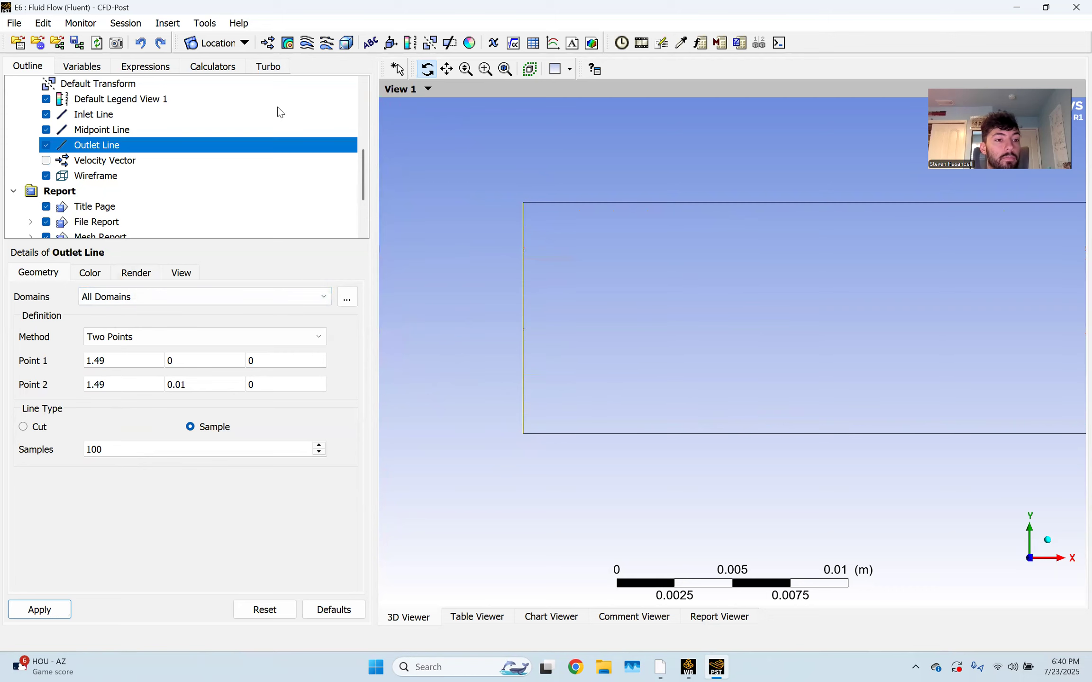
Create a vector plot named 'Inlet Velocity Vector' located on the Inlet Line
left_click(269, 44)
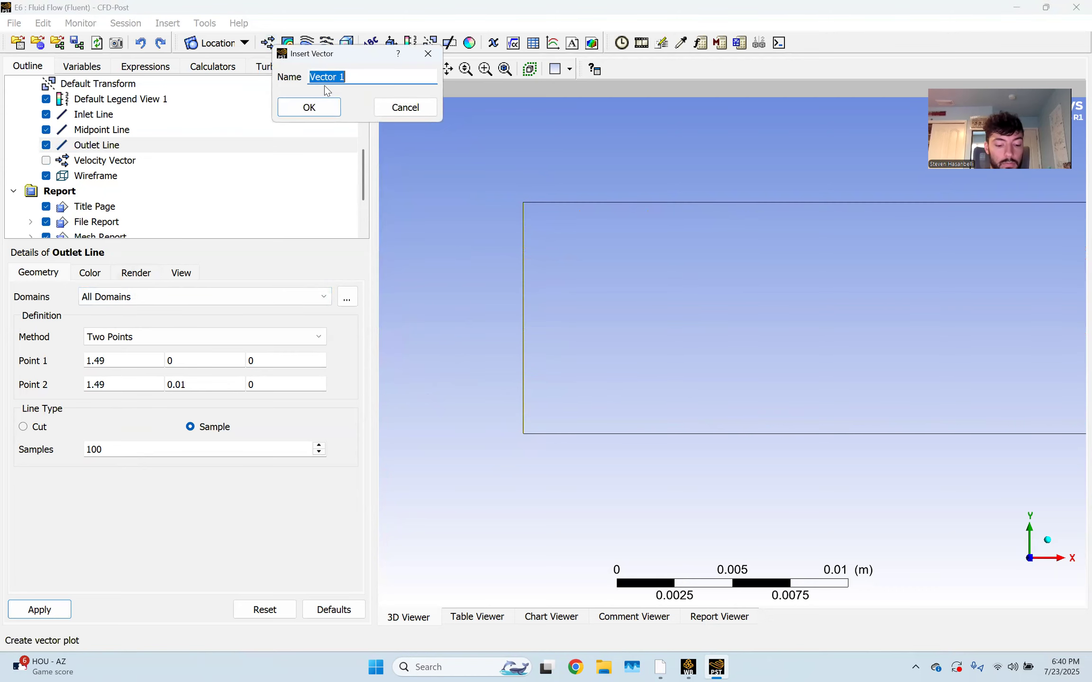
type("Inlet Velocity")
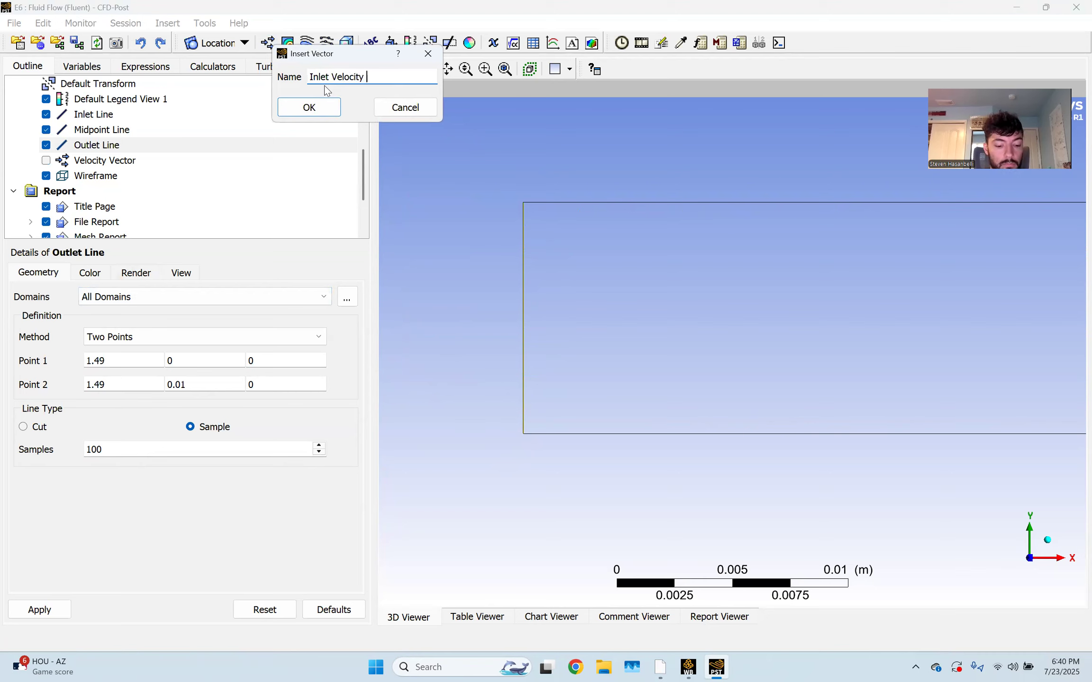
key("Return")
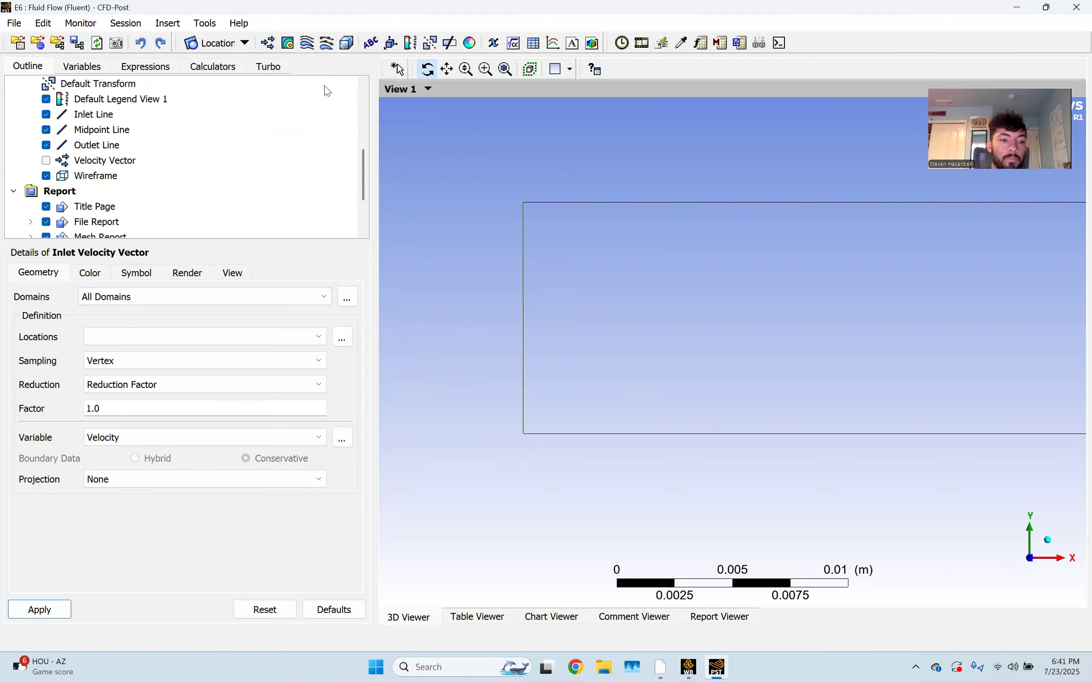
left_click(212, 337)
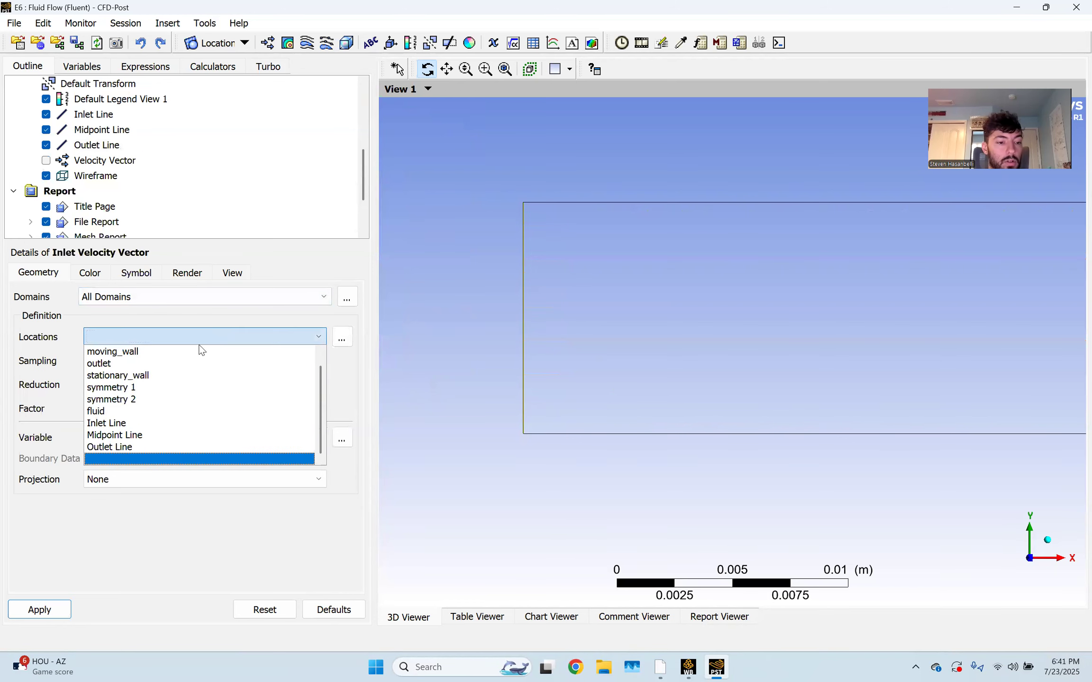
left_click(192, 423)
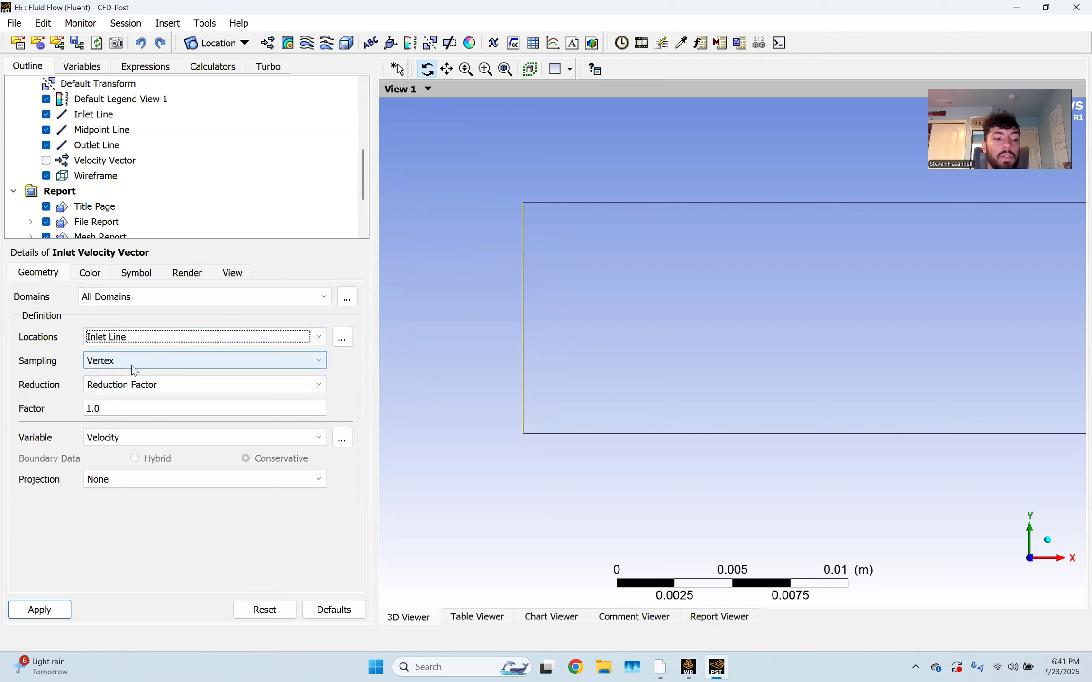
left_click(42, 610)
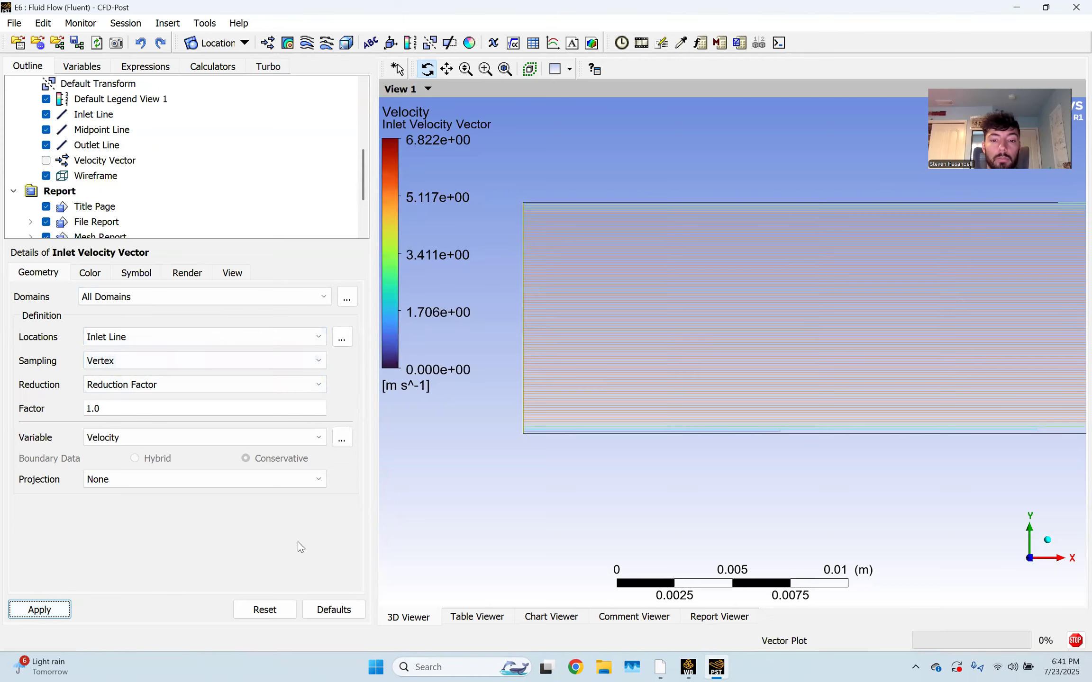
Draw the inlet vectors as Arrow3D symbols of size 0.05 and zoom in on them
left_click(136, 273)
left_click(138, 299)
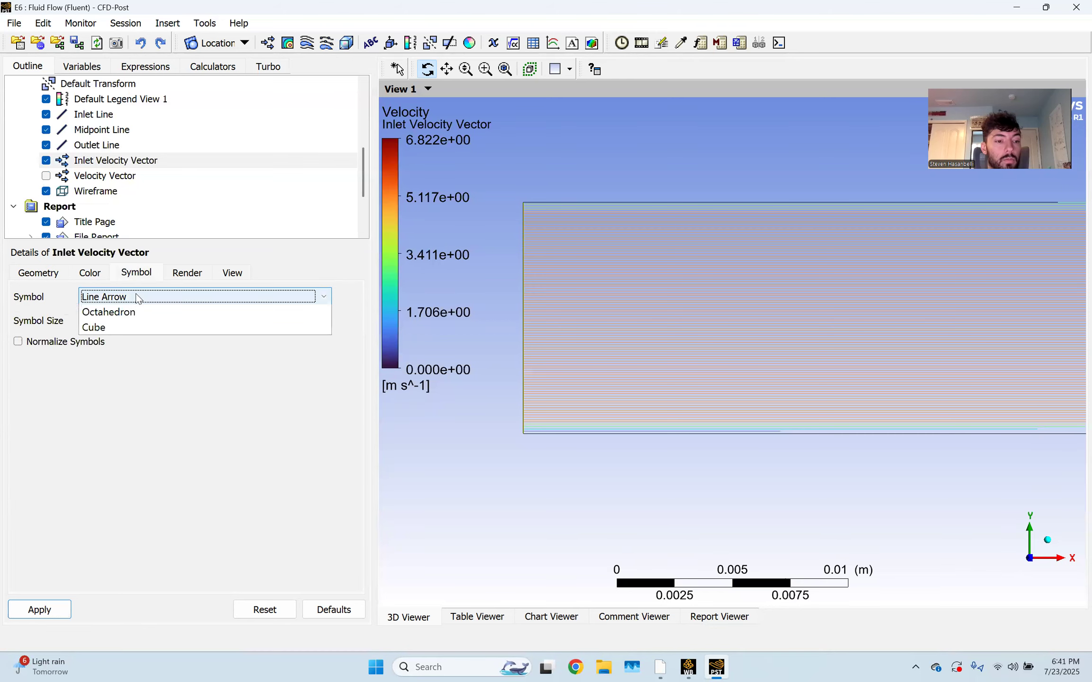
left_click(140, 343)
left_click(136, 320)
type("0.05")
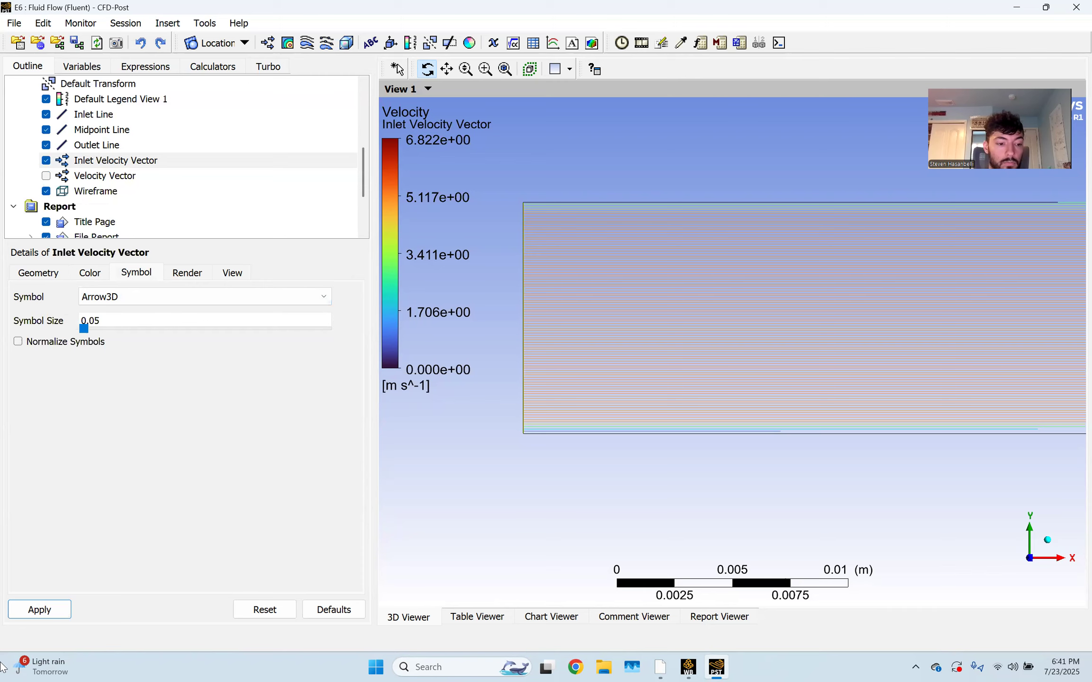
left_click(40, 610)
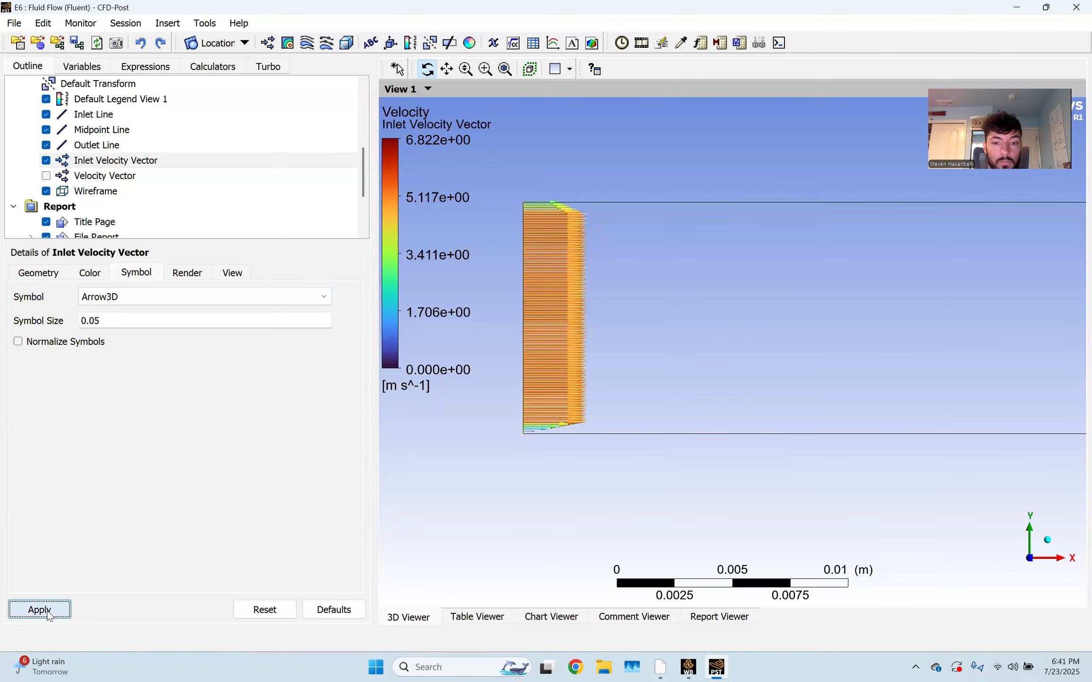
scroll(530, 391, "up", 2)
scroll(529, 391, "up", 2)
middle_click_drag(529, 391, 724, 409, "ctrl")
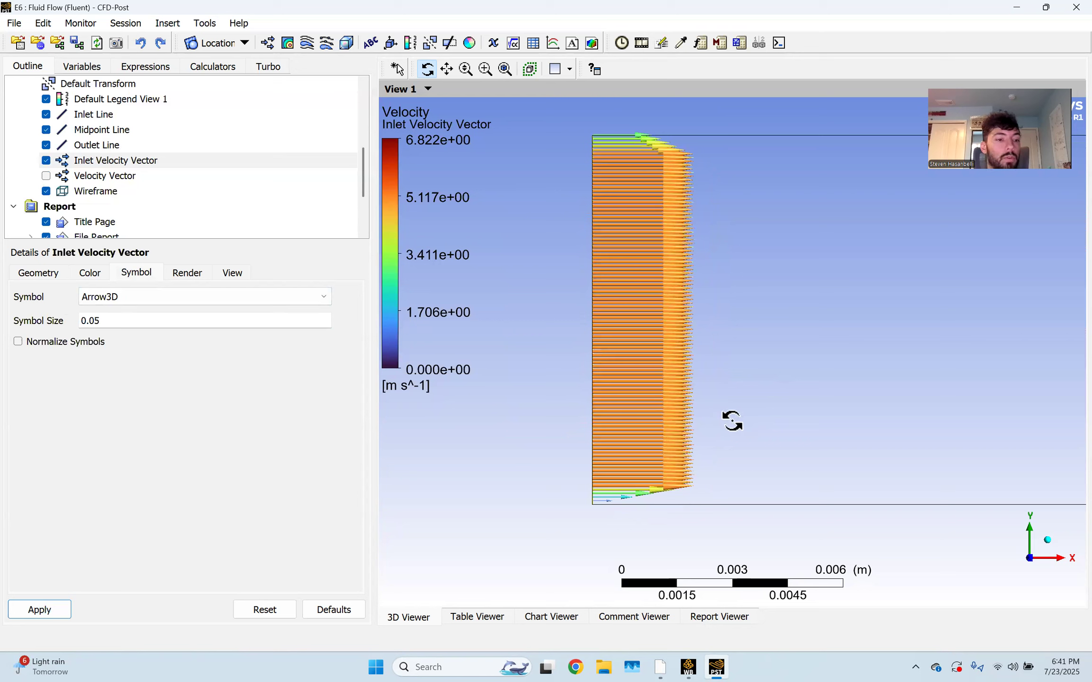
left_click(266, 43)
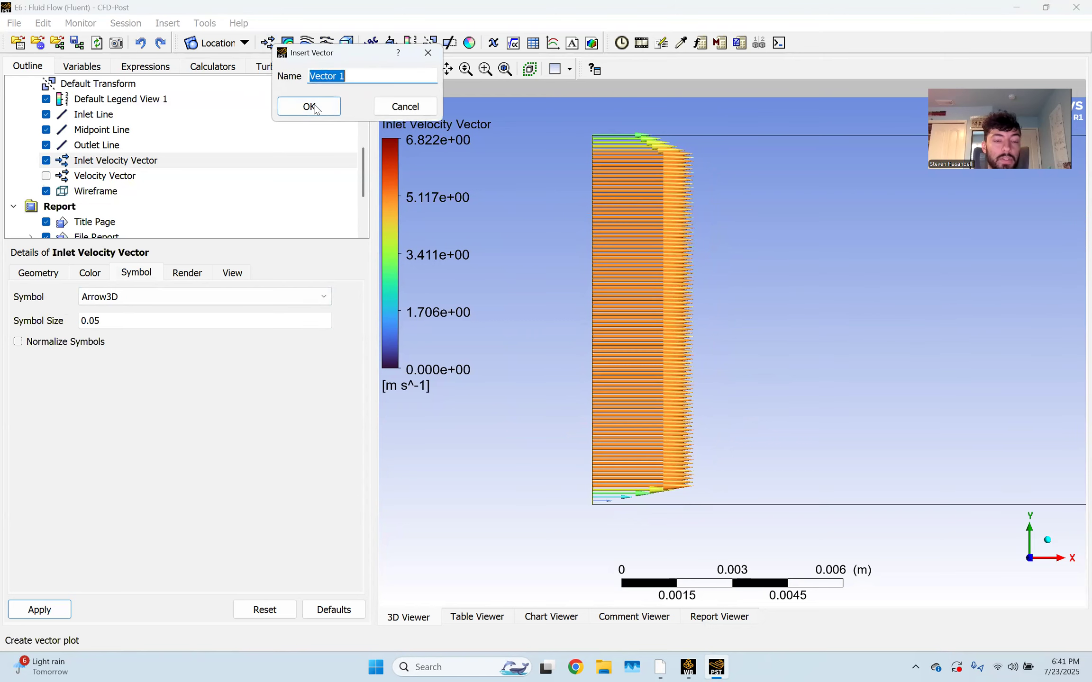
Create a vector plot named 'Midpoint Velocity Vector' located on the Midpoint Line
type("Midpoint Velocity")
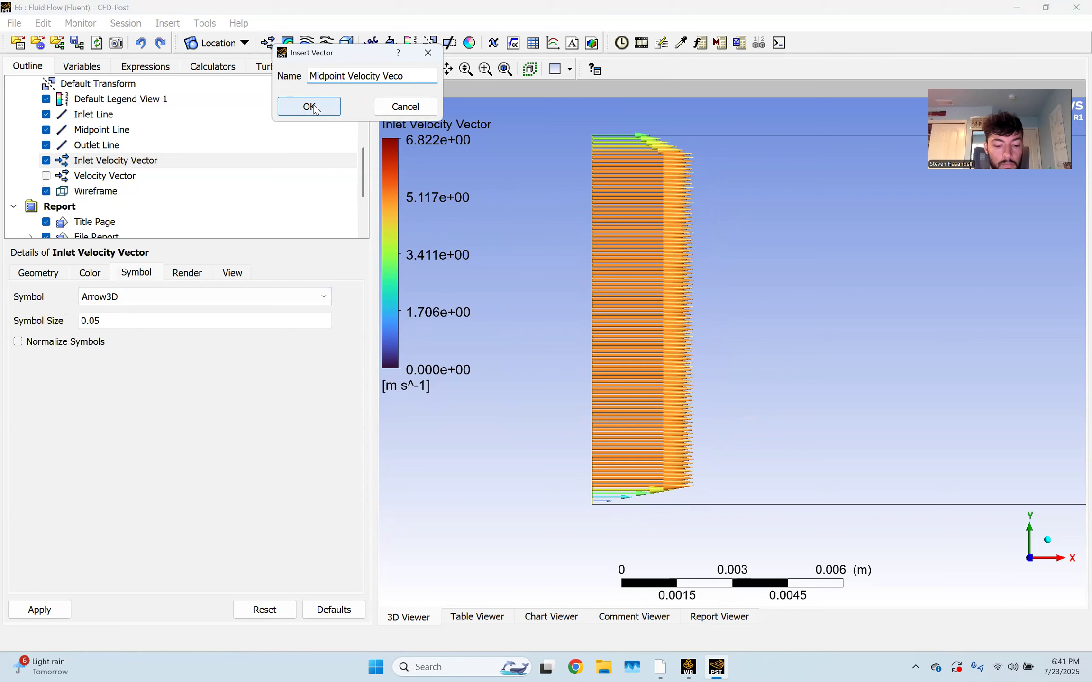
left_click(313, 107)
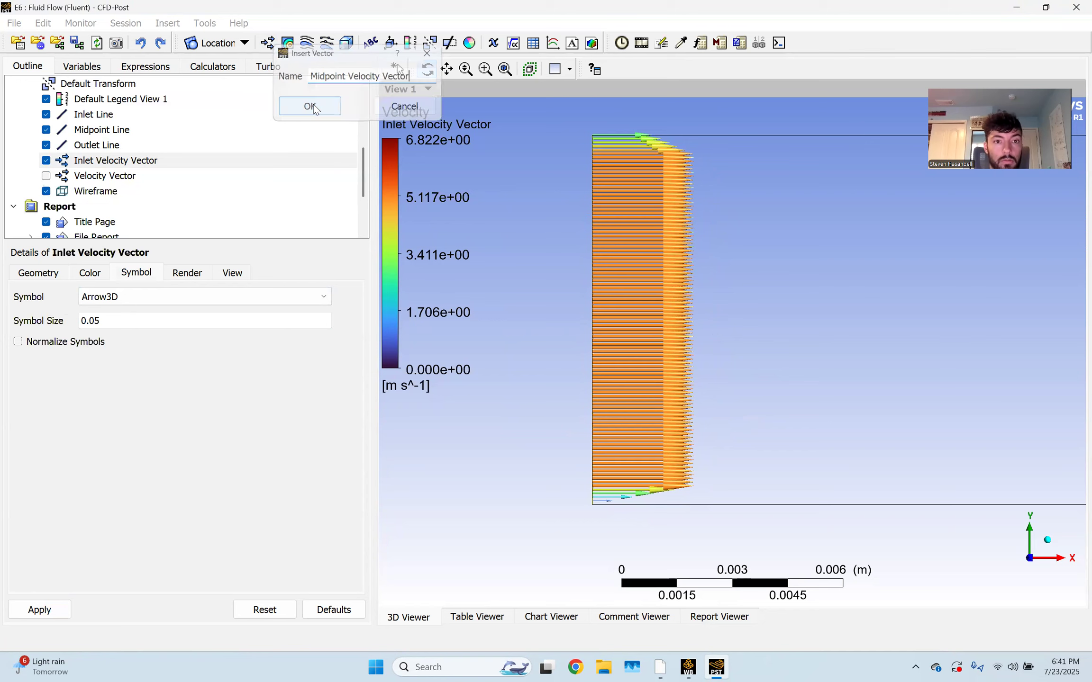
left_click(172, 336)
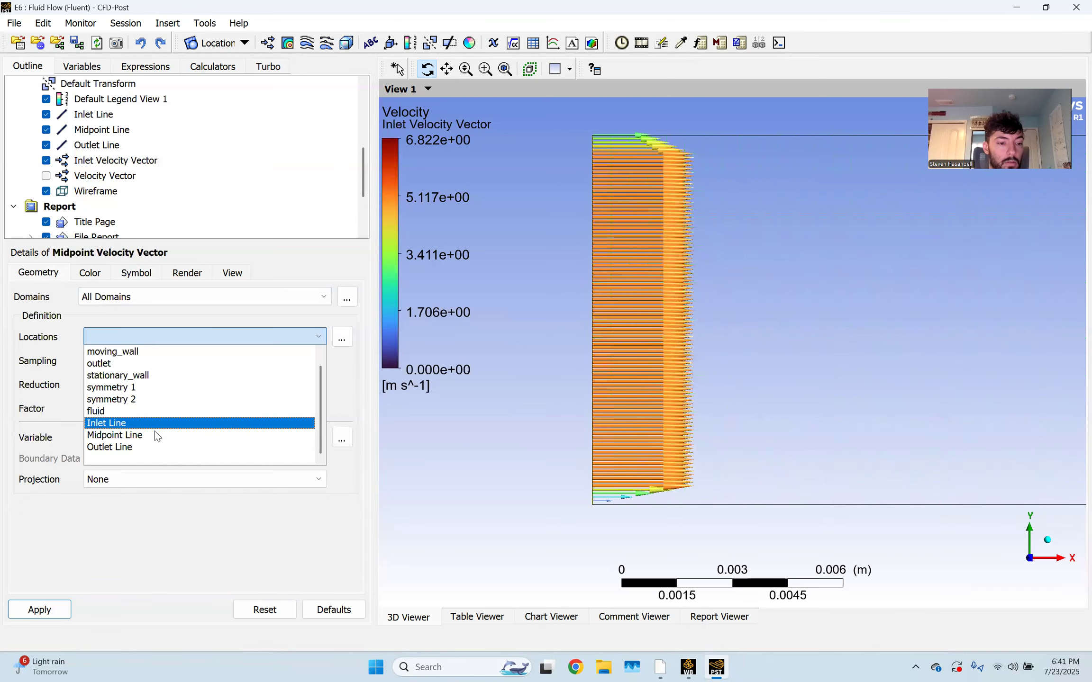
left_click(154, 434)
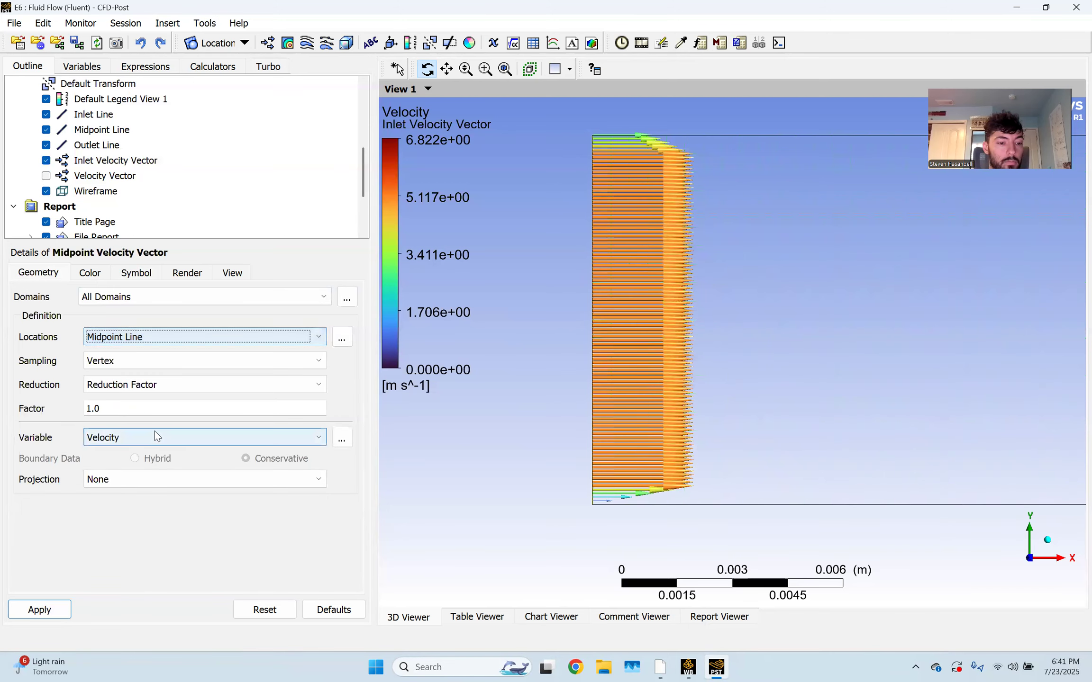
Draw the midpoint vectors as Arrow3D symbols of size 0.05 and apply
left_click(137, 273)
left_click(143, 297)
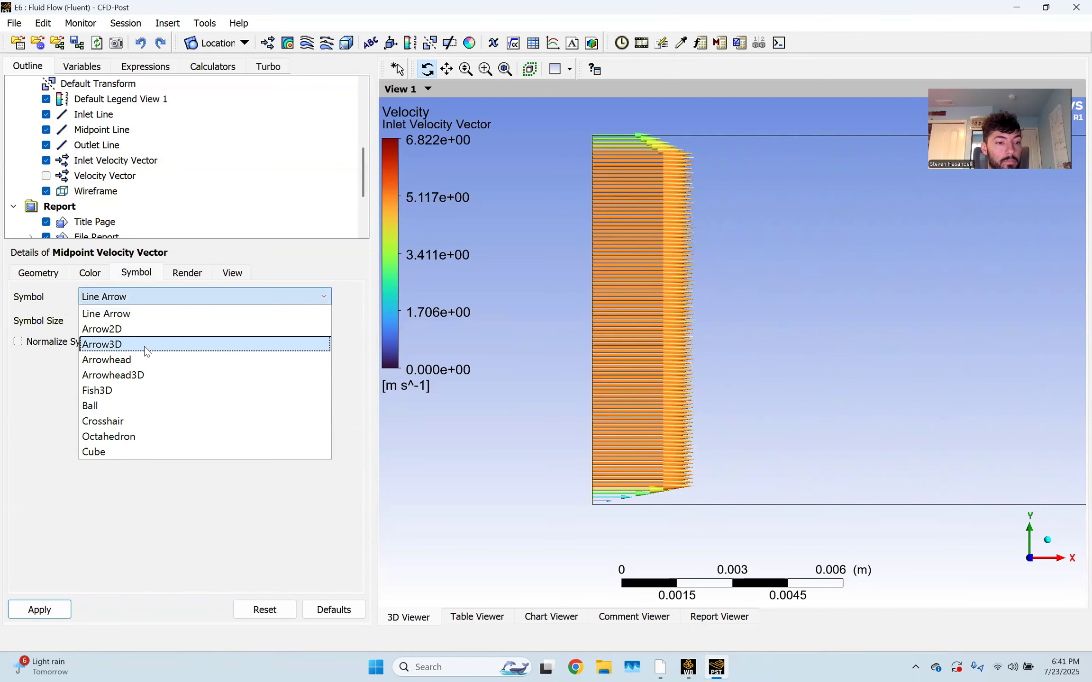
left_click(145, 344)
left_click(120, 322)
type("0.05")
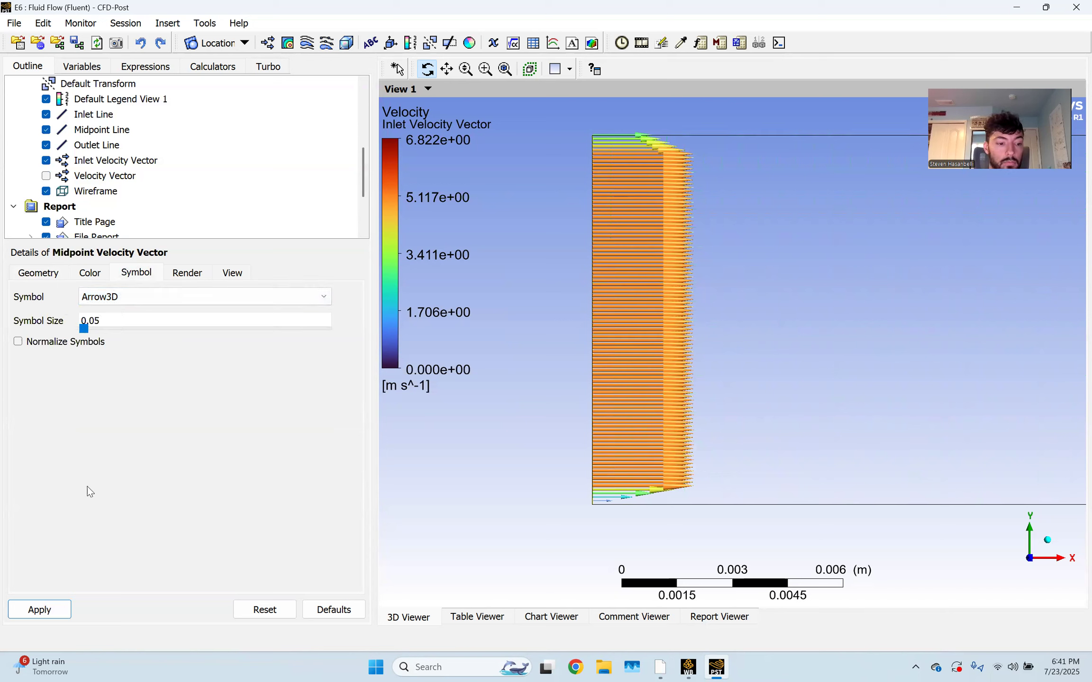
left_click(56, 615)
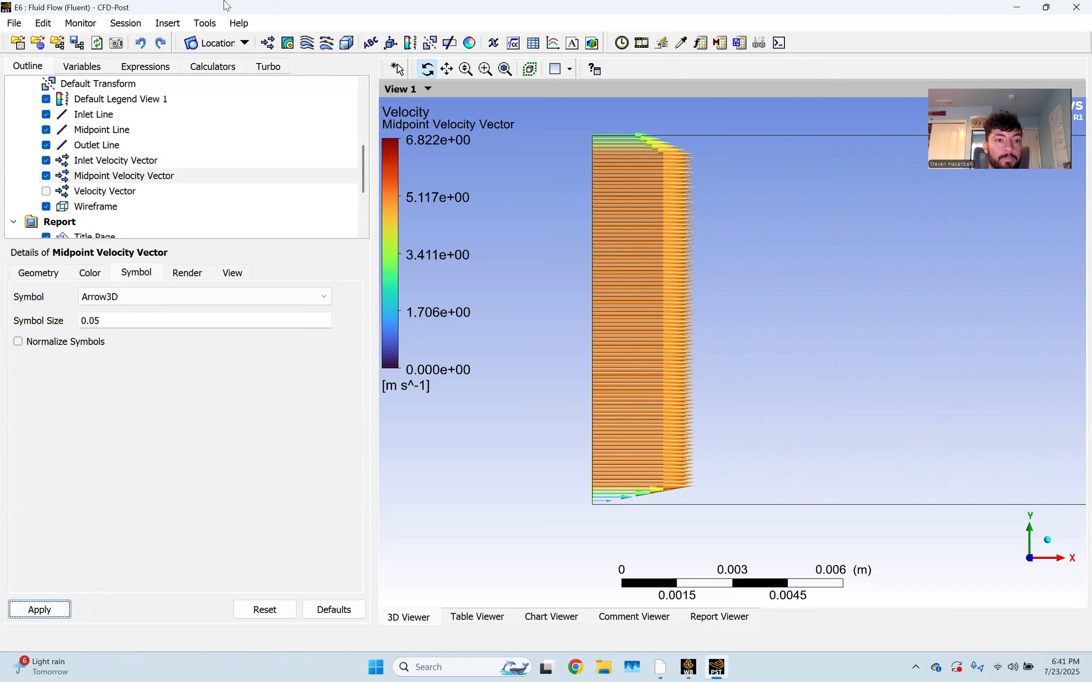
left_click(268, 43)
Create a vector plot named 'Outlet Velocity Vector' located on the Outlet Line
type("Outlet Velocity Vector")
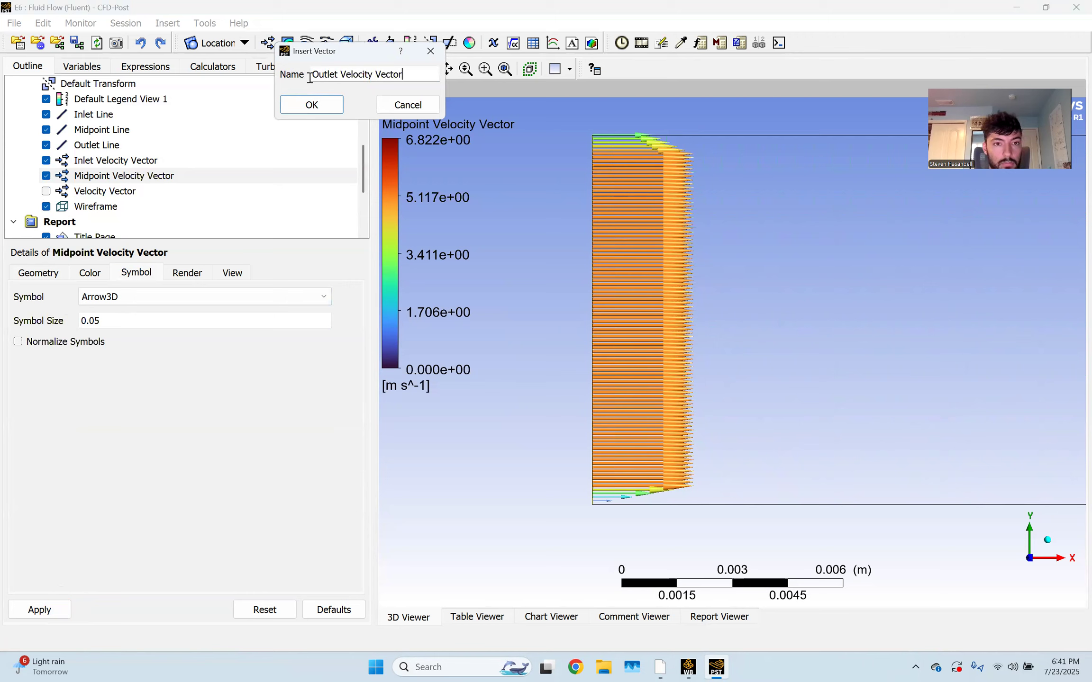
key("Return")
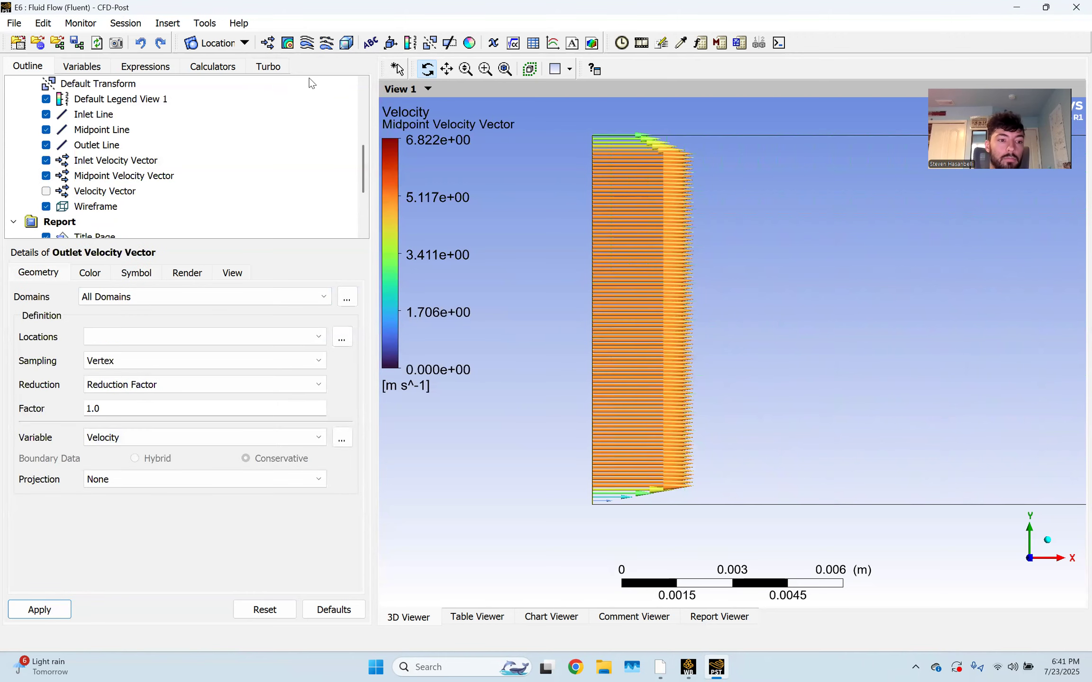
left_click(219, 335)
left_click(171, 452)
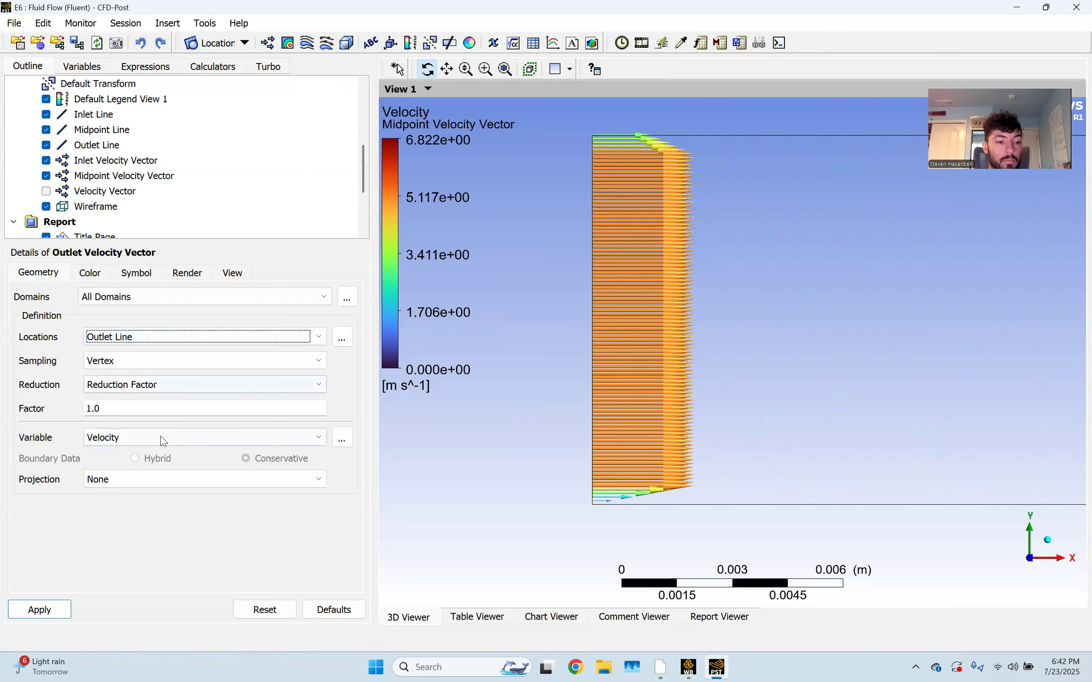
Draw the outlet vectors as Arrow3D symbols of size 0.05 and apply
left_click(136, 273)
left_click(190, 296)
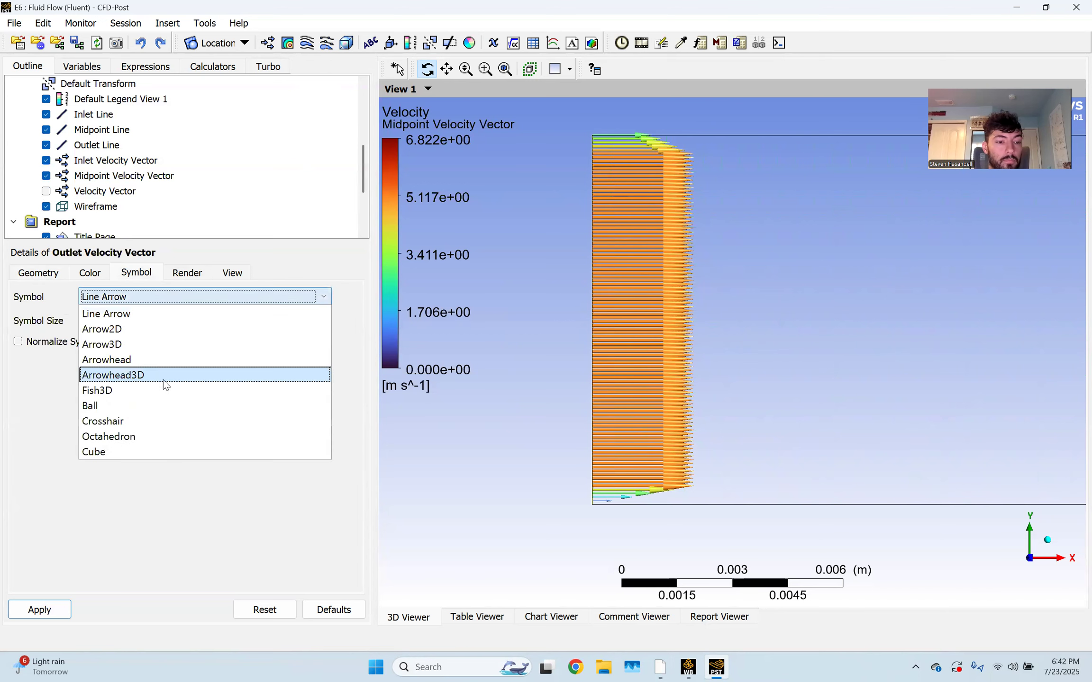
left_click(150, 339)
left_click(154, 323)
type("0.")
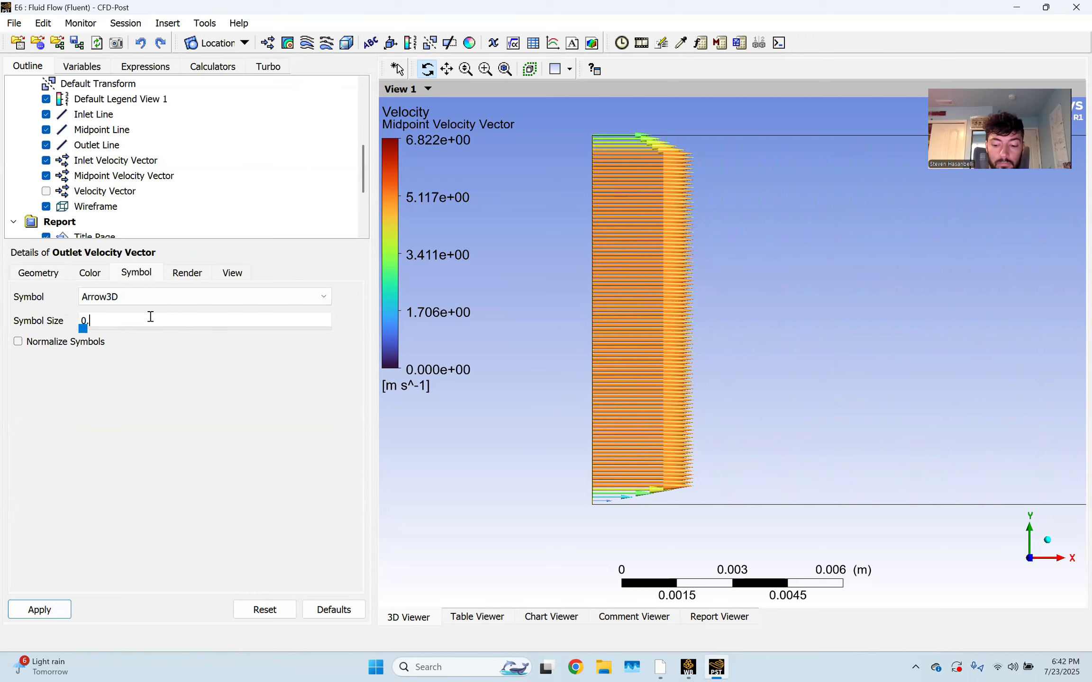
left_click(41, 610)
Pan and zoom the view to frame the curved outlet velocity profile
left_click(447, 69)
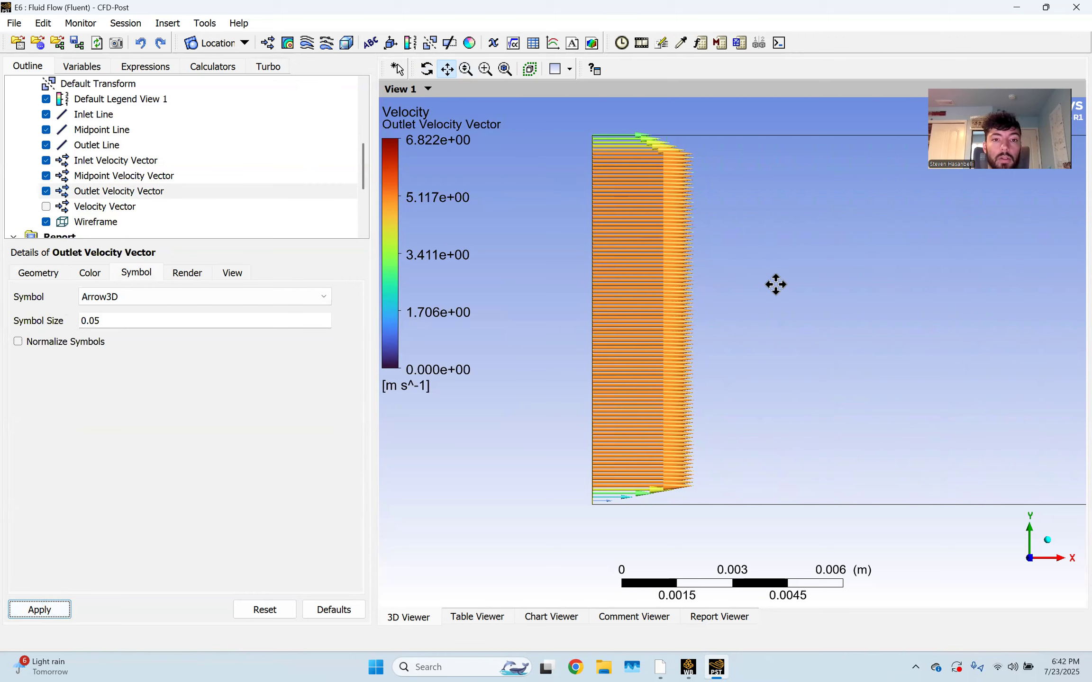
scroll(775, 286, "down", 5)
scroll(773, 304, "down", 15)
scroll(604, 324, "up", 6)
left_click_drag(912, 339, 740, 360)
scroll(570, 327, "up", 2)
scroll(570, 328, "up", 10)
scroll(647, 401, "up", 3)
left_click_drag(580, 426, 764, 400)
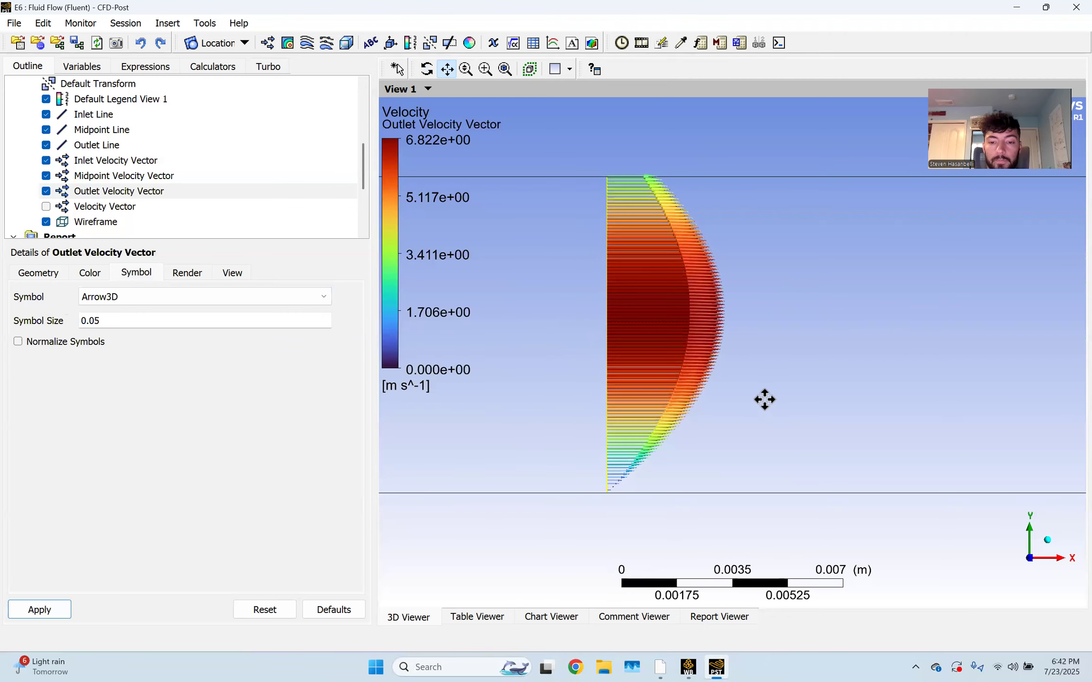
scroll(699, 406, "up", 1)
left_click_drag(631, 458, 612, 442)
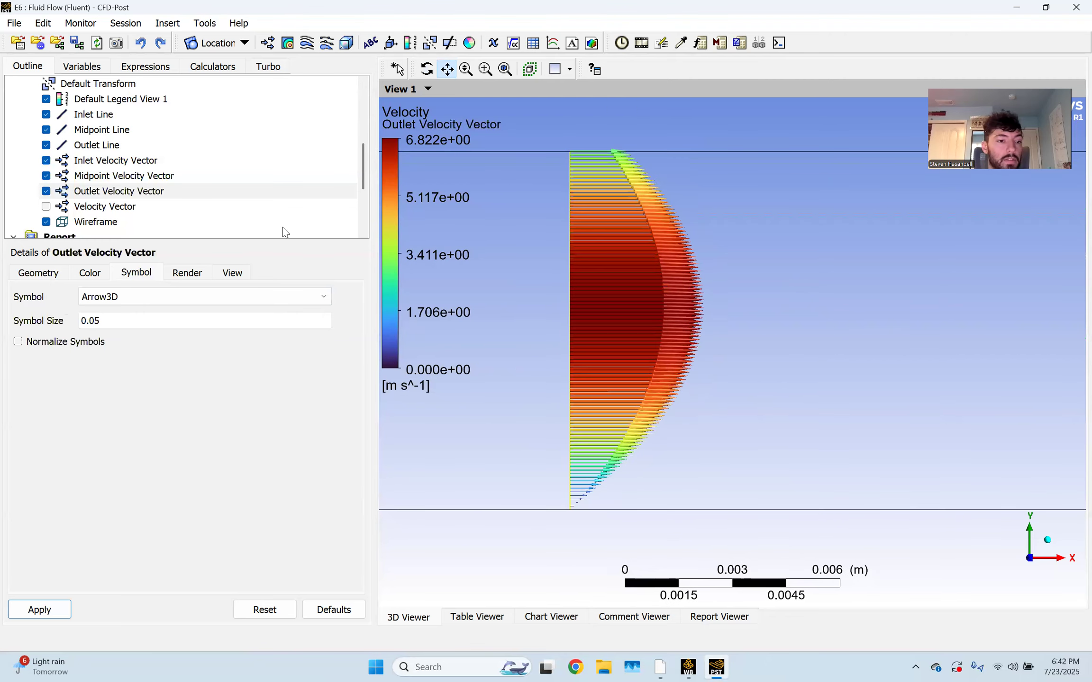
Set the Midpoint Velocity Vector's reduction factor to 10
left_click(115, 176)
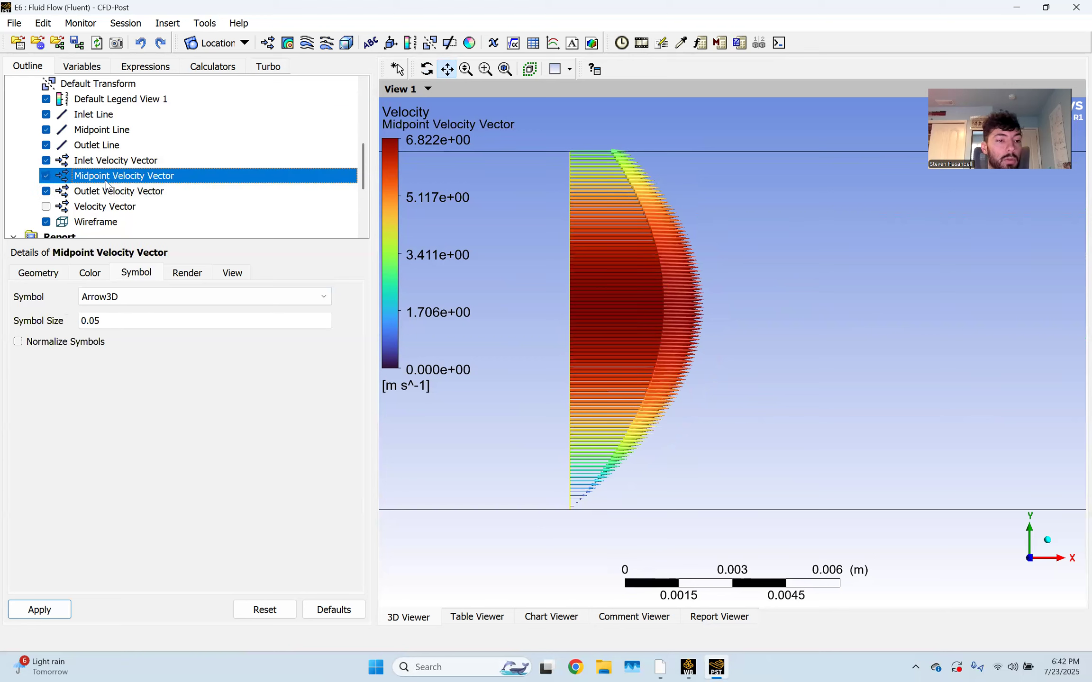
left_click(39, 277)
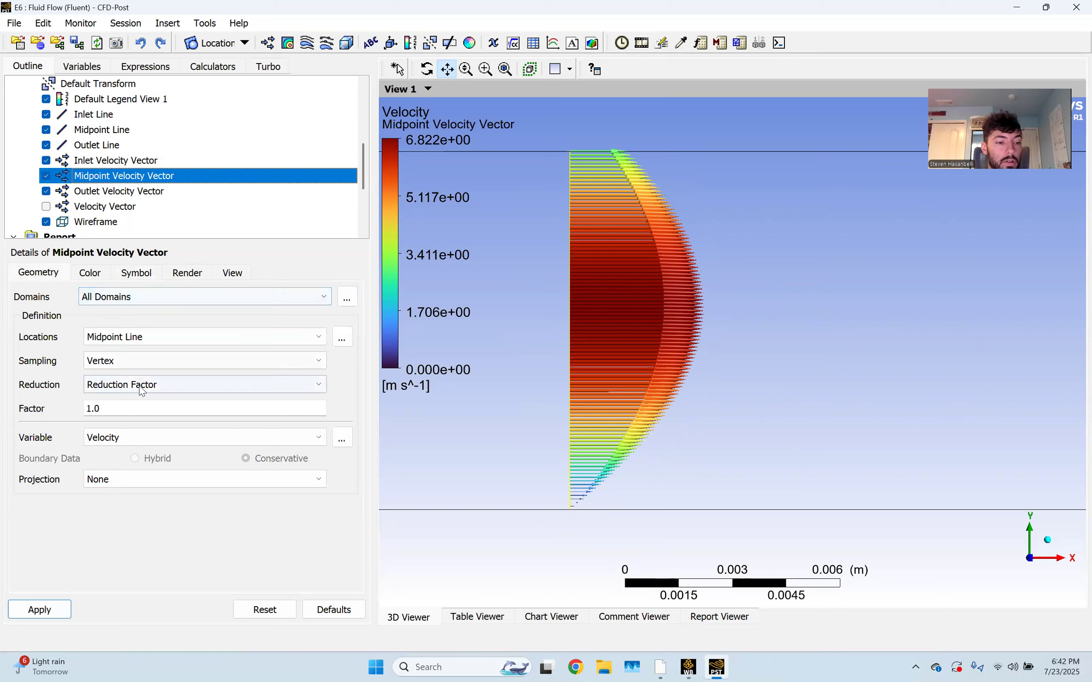
left_click(138, 411)
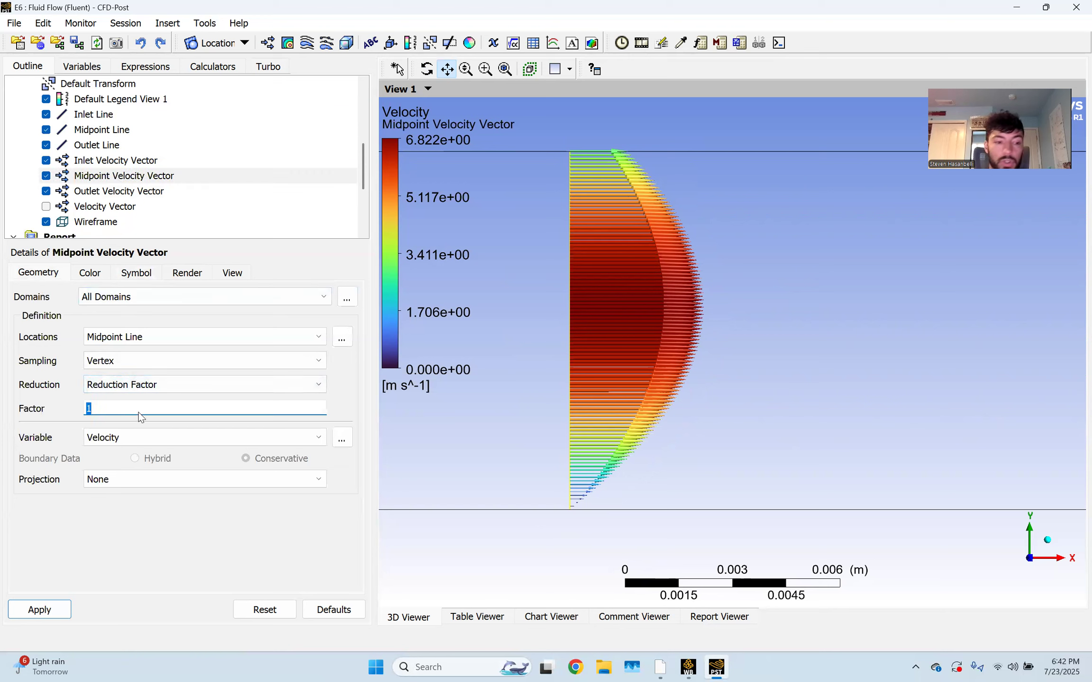
type("10")
left_click(39, 609)
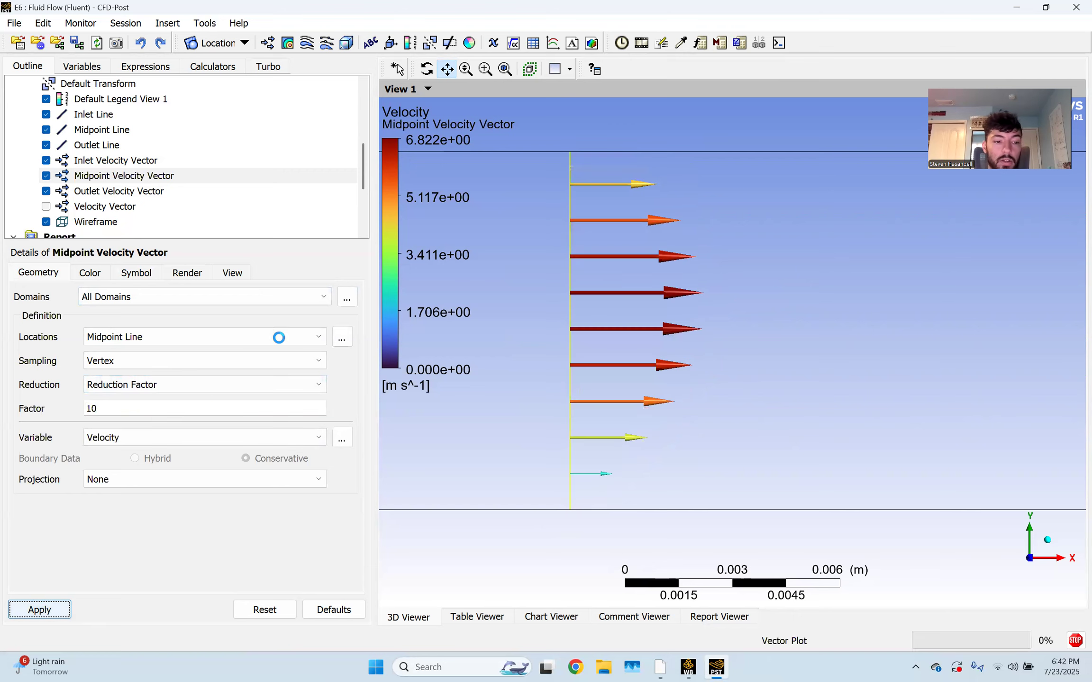
Switch the reduction to Max Number of Points and set Max Points to 20
left_click(219, 357)
left_click(218, 359)
left_click(206, 389)
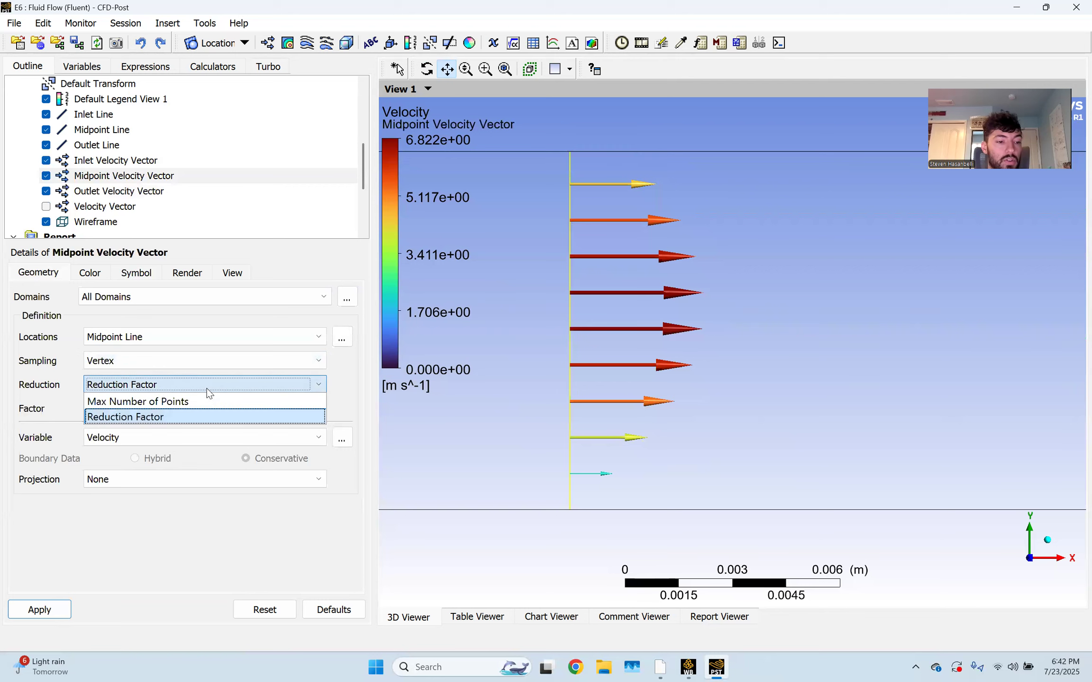
left_click(196, 403)
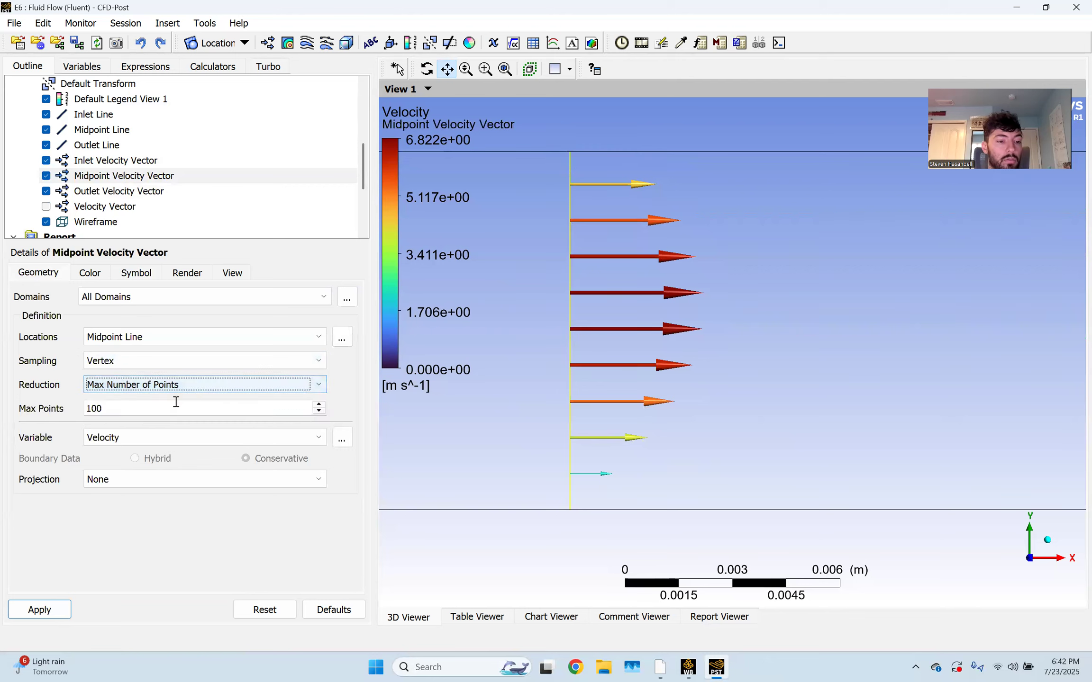
double_click(165, 410)
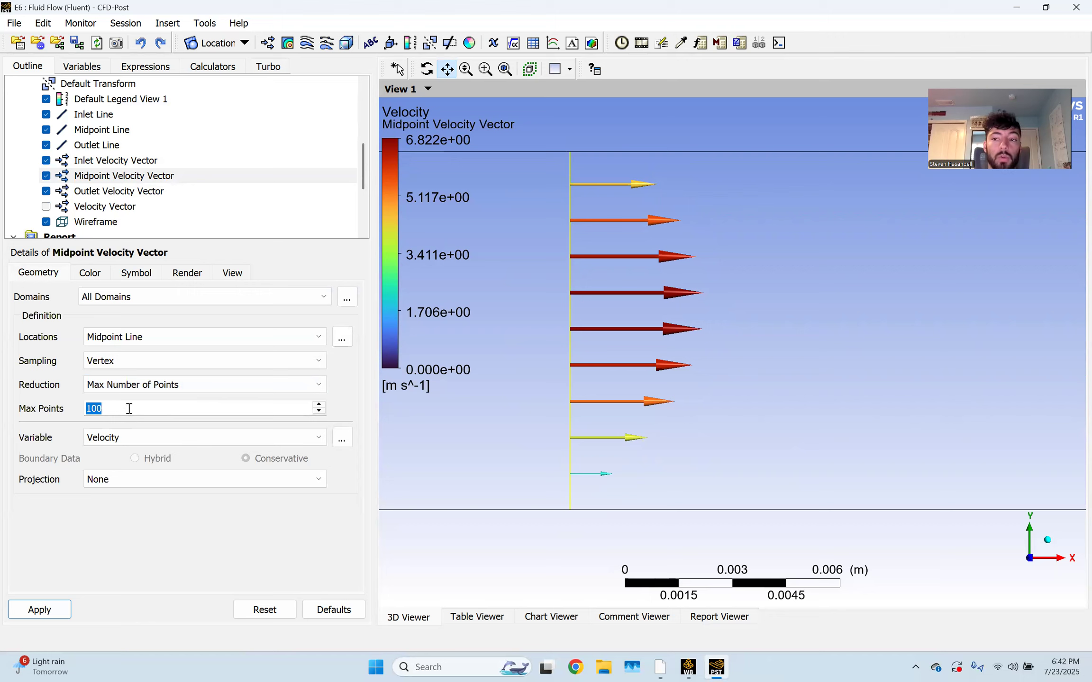
type("10")
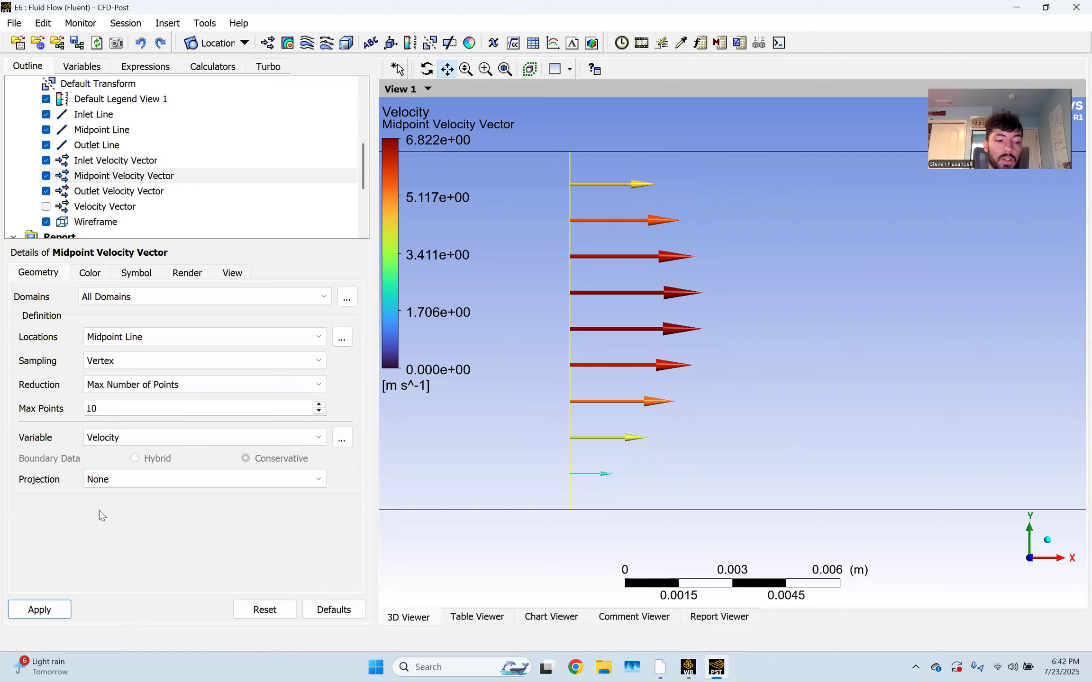
left_click(37, 609)
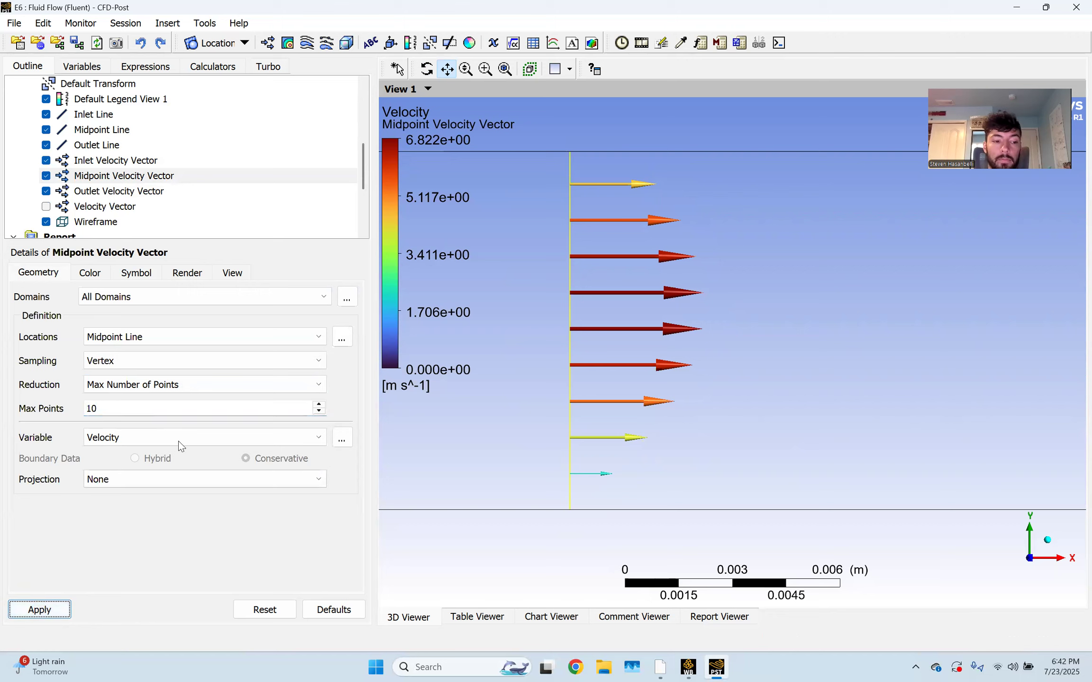
left_click(176, 404)
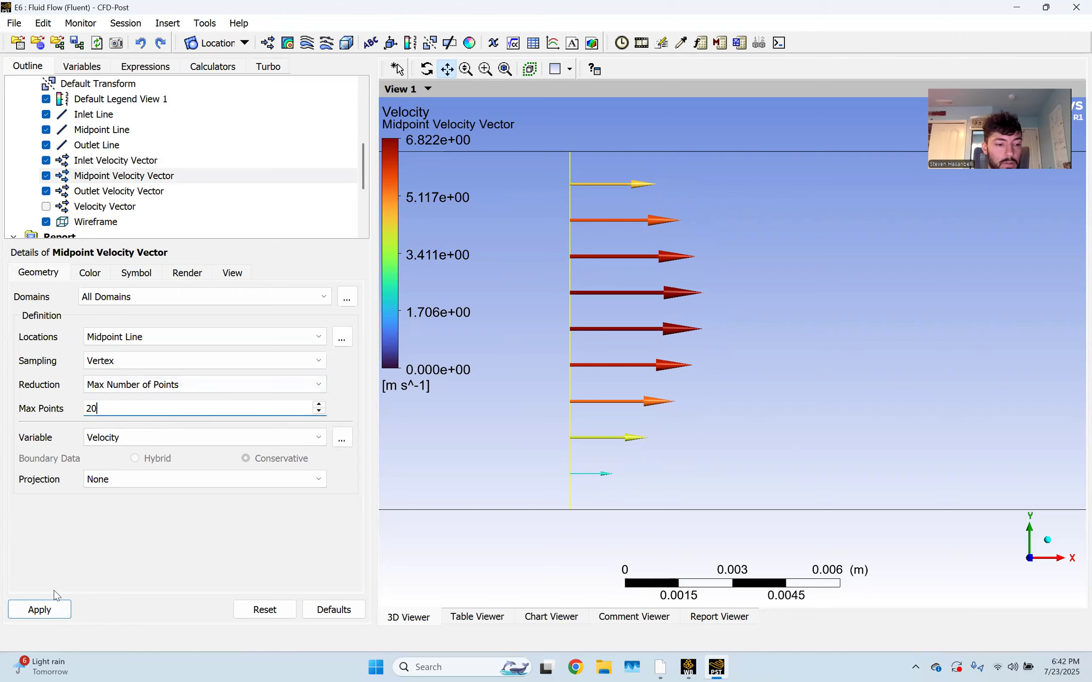
left_click(46, 610)
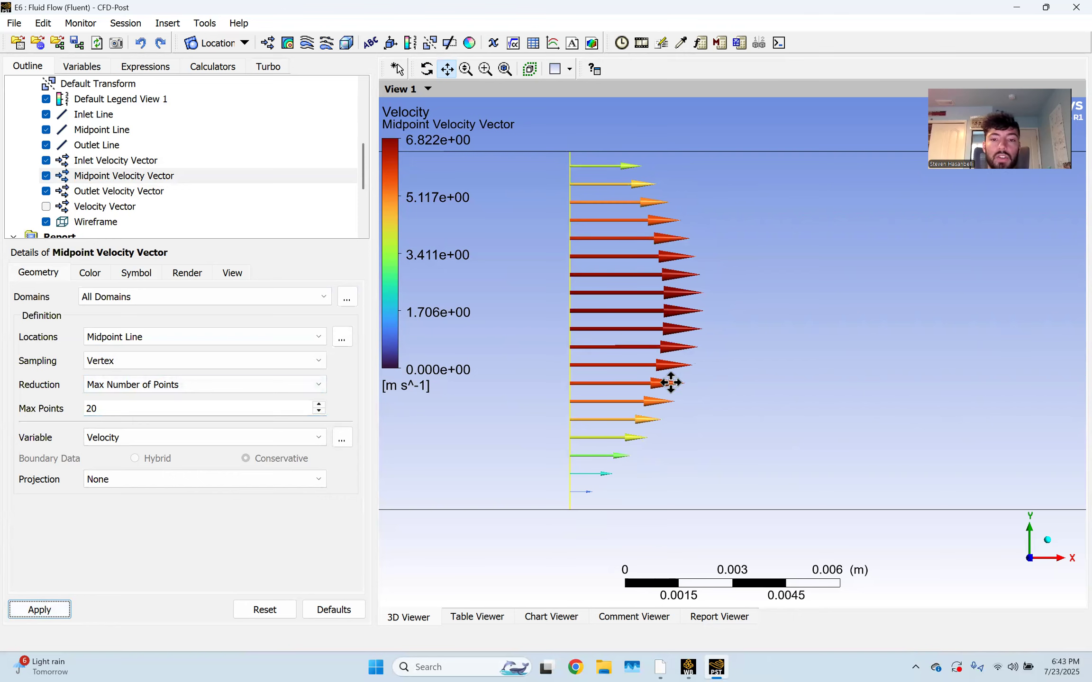
Zoom and pan to centre the parabolic midpoint velocity profile in view
scroll(801, 312, "down", 3)
scroll(843, 324, "down", 5)
left_click_drag(848, 320, 483, 308)
scroll(595, 351, "down", 4)
scroll(815, 328, "down", 5)
left_click_drag(912, 363, 665, 370)
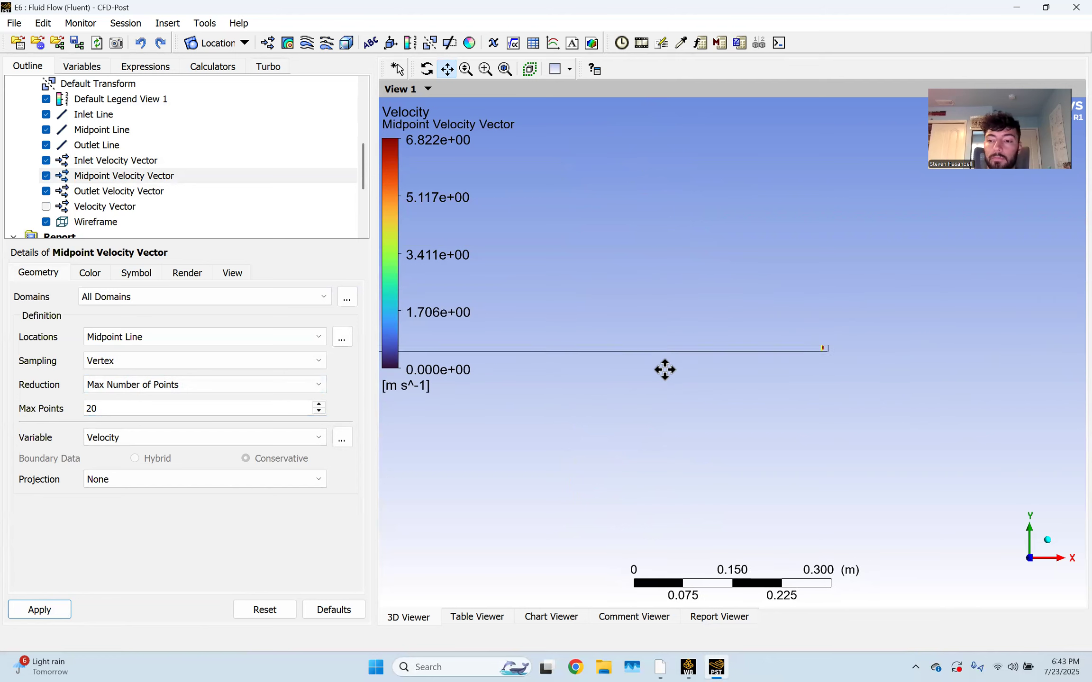
scroll(838, 348, "up", 5)
left_click_drag(858, 361, 640, 354)
scroll(760, 363, "up", 5)
scroll(687, 358, "up", 6)
scroll(658, 368, "up", 3)
left_click_drag(561, 360, 750, 364)
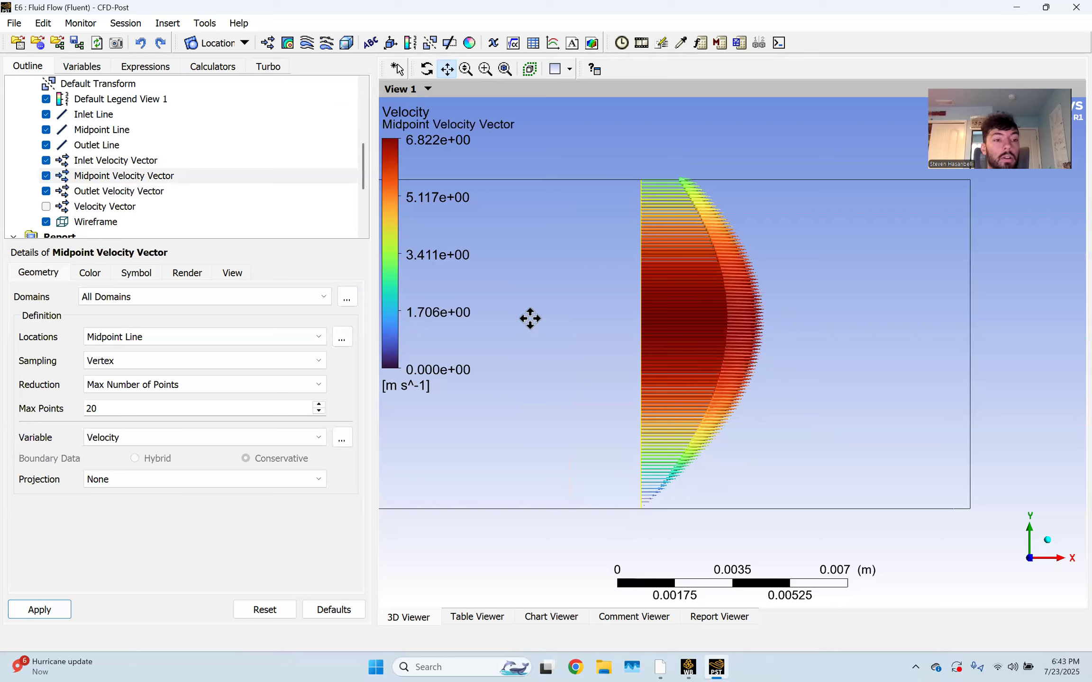
Hide the Inlet, Midpoint and Outlet vector plots and all three lines, then re-show the Outlet Line
left_click(46, 191)
left_click(45, 176)
left_click(46, 161)
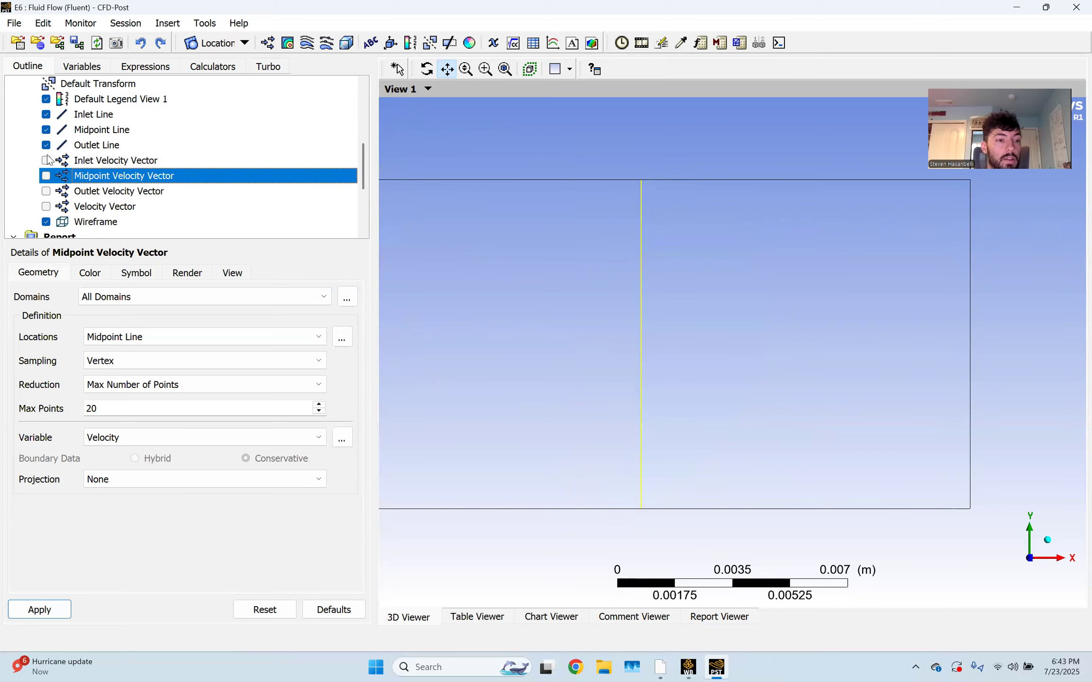
left_click(46, 145)
left_click(46, 130)
left_click(46, 114)
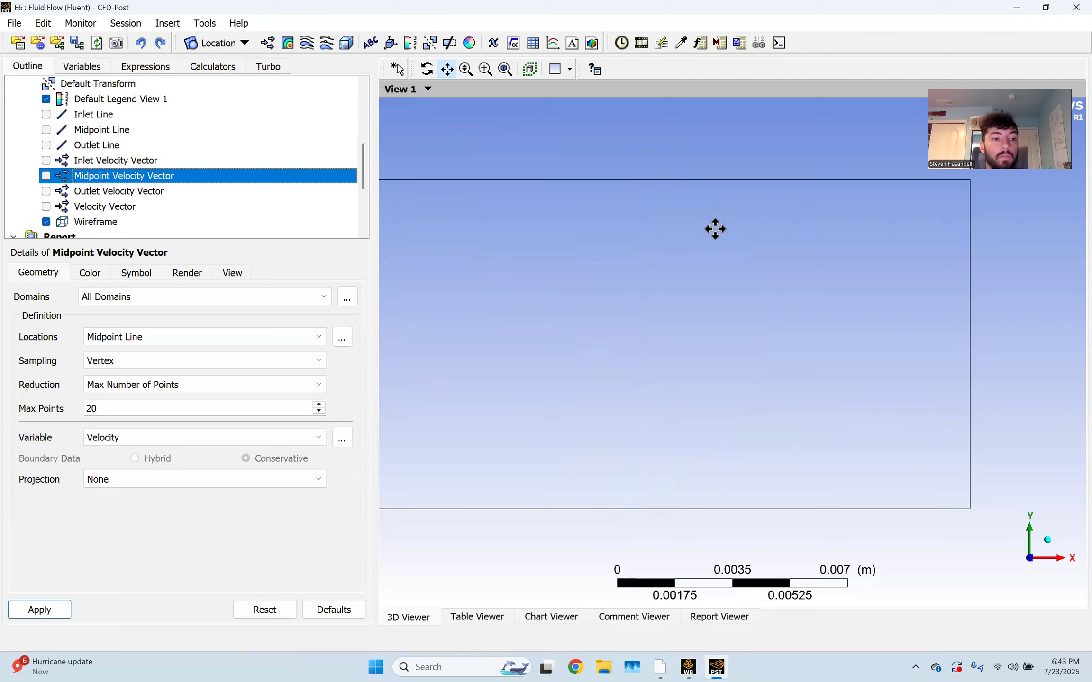
left_click(46, 145)
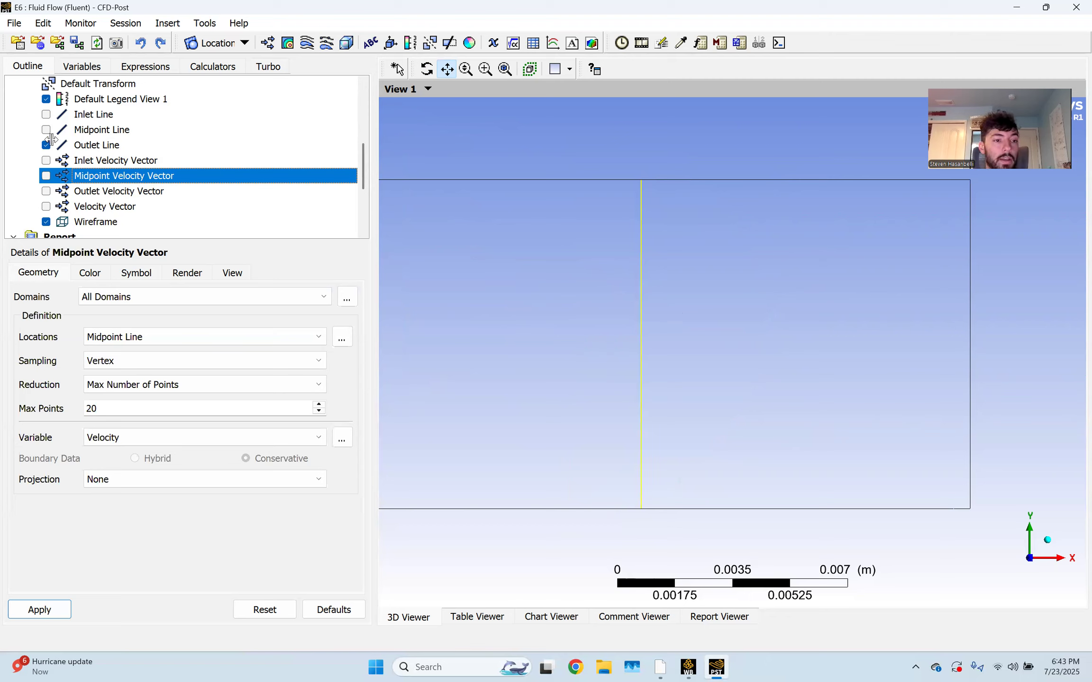
Create point 'Max V Point' at the Variable Maximum of Velocity u on the Outlet Line
left_click(221, 42)
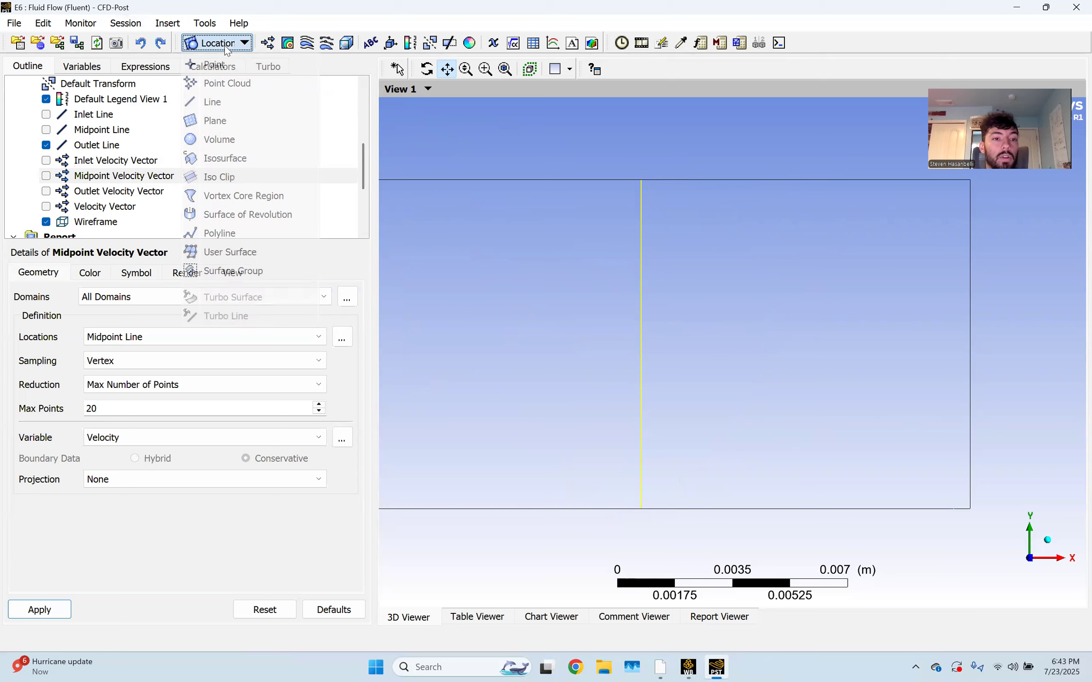
left_click(223, 64)
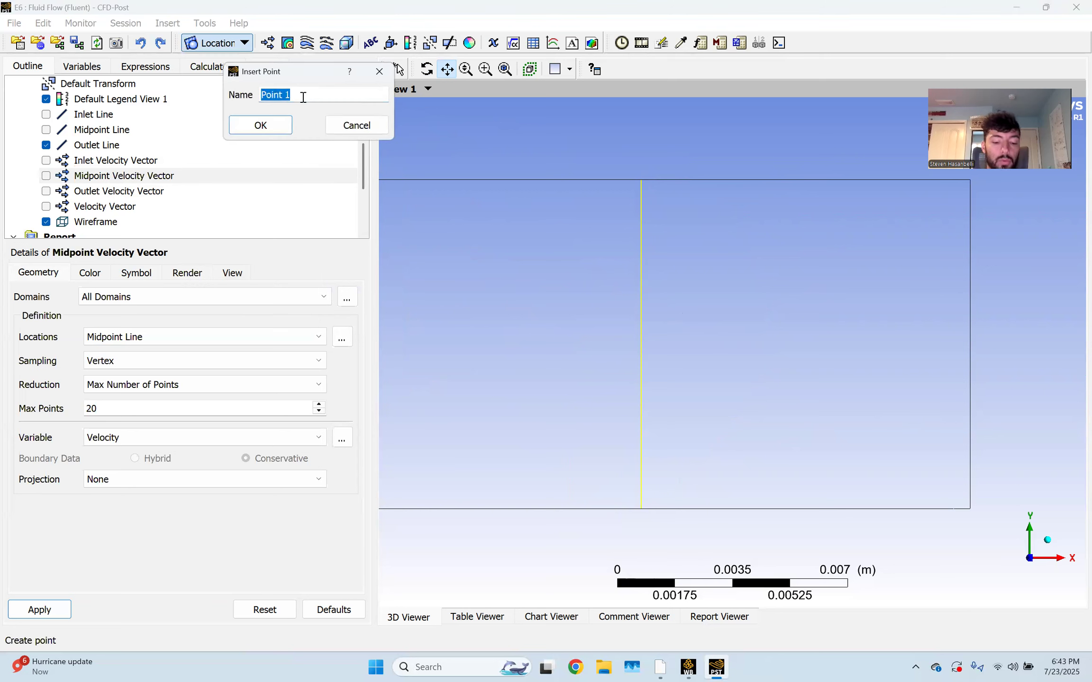
type("Max V")
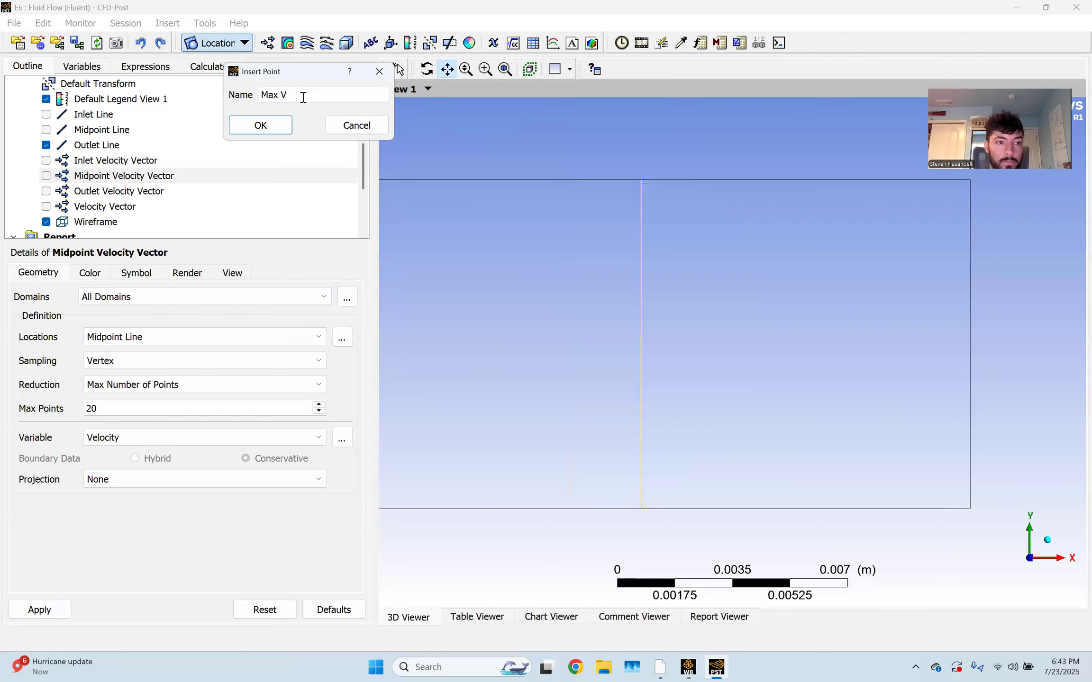
type(" Point")
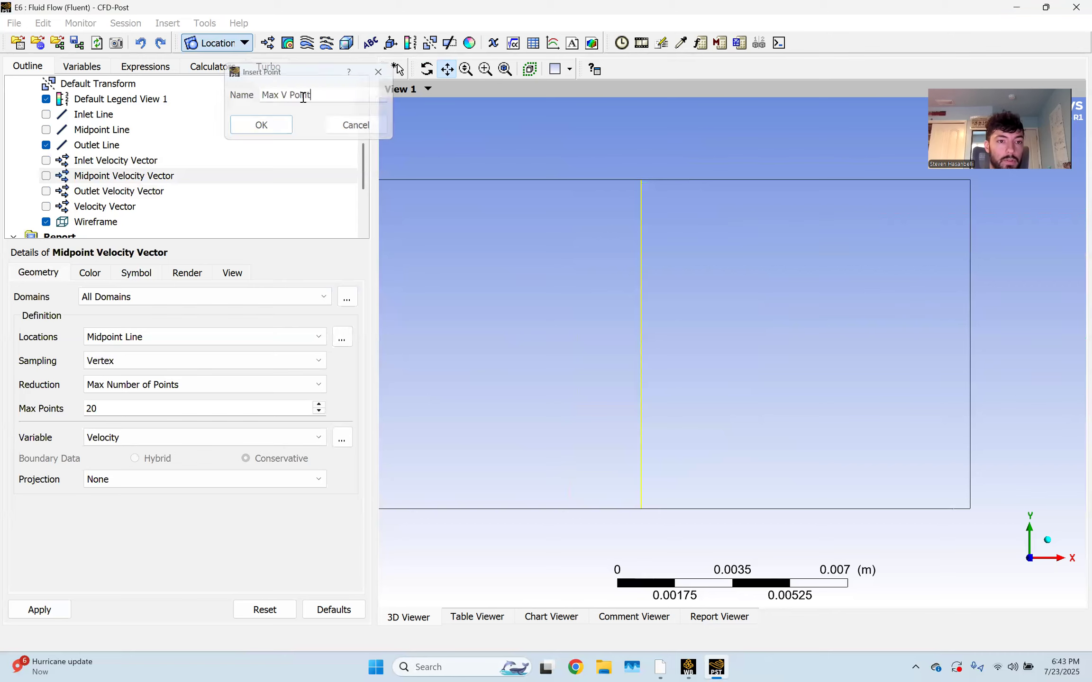
key("Return")
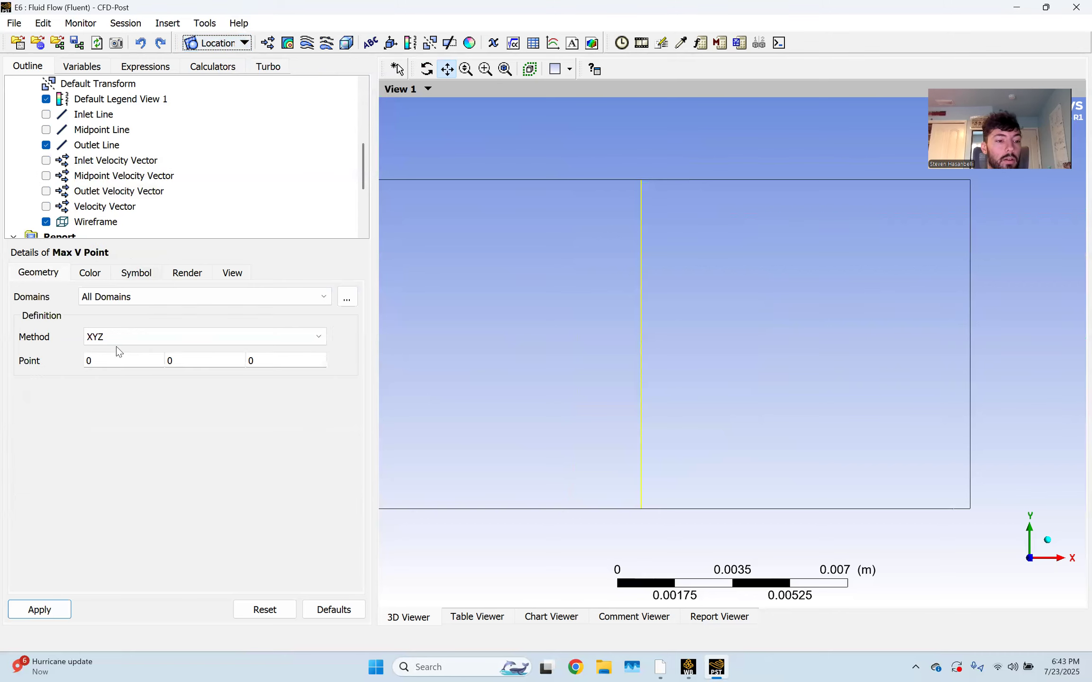
left_click(129, 343)
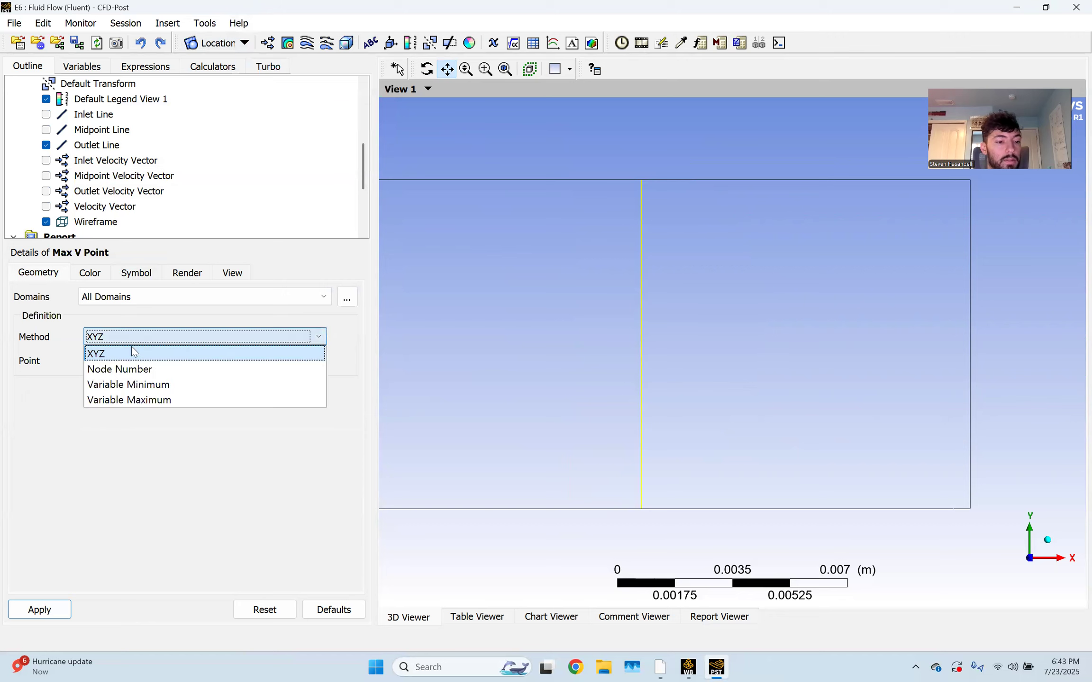
left_click(199, 403)
left_click(198, 363)
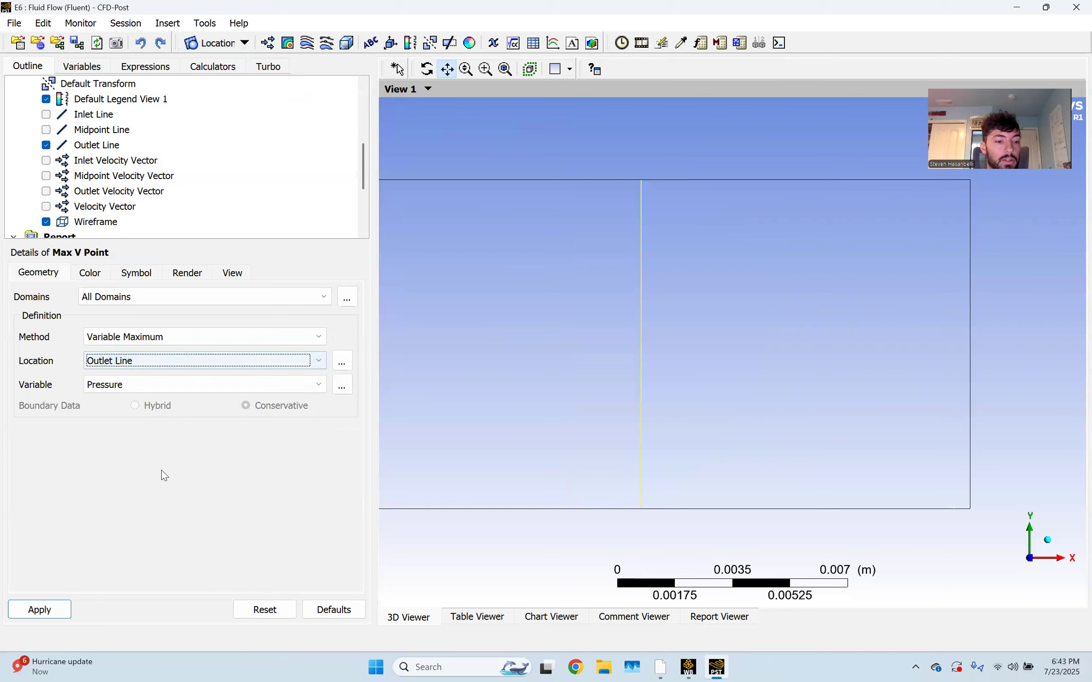
left_click(159, 385)
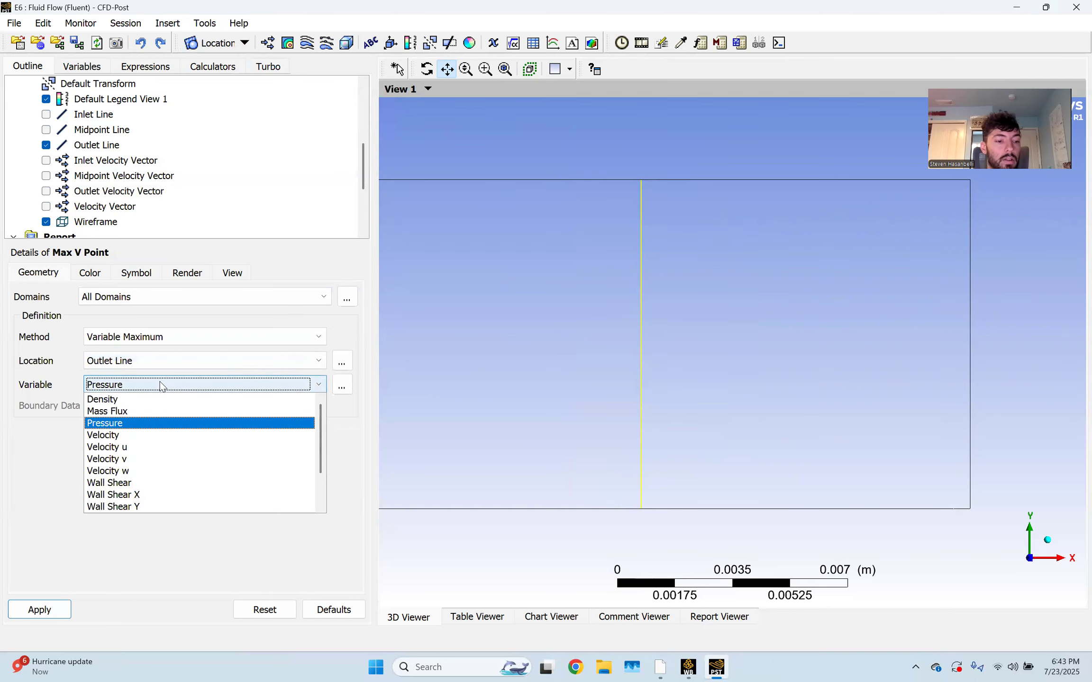
left_click(159, 450)
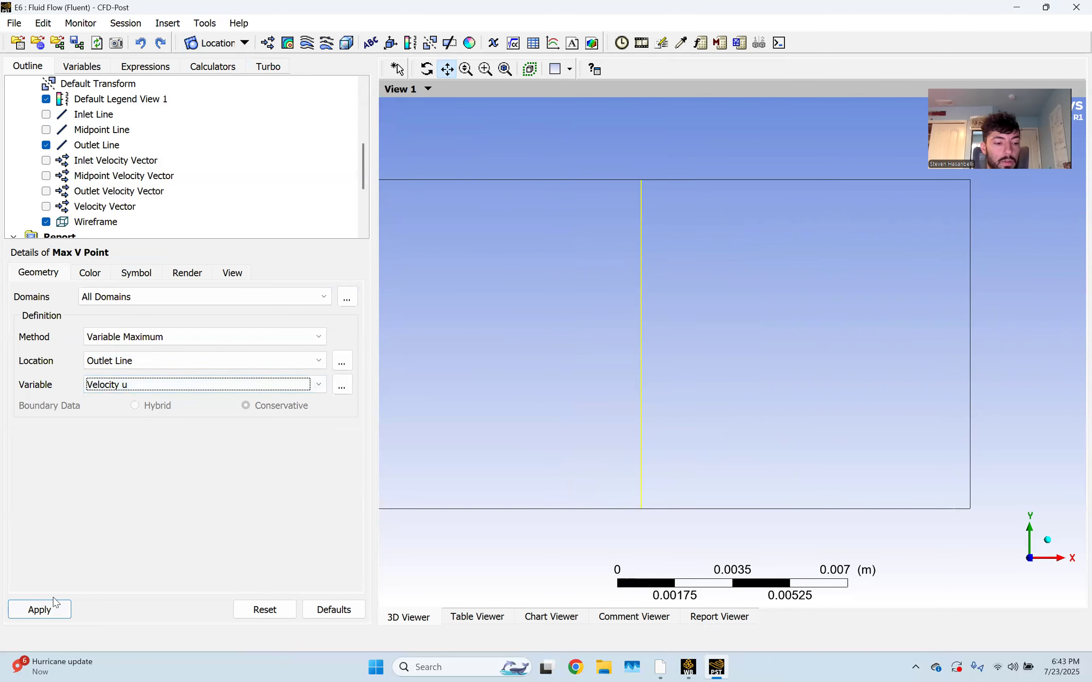
left_click(45, 610)
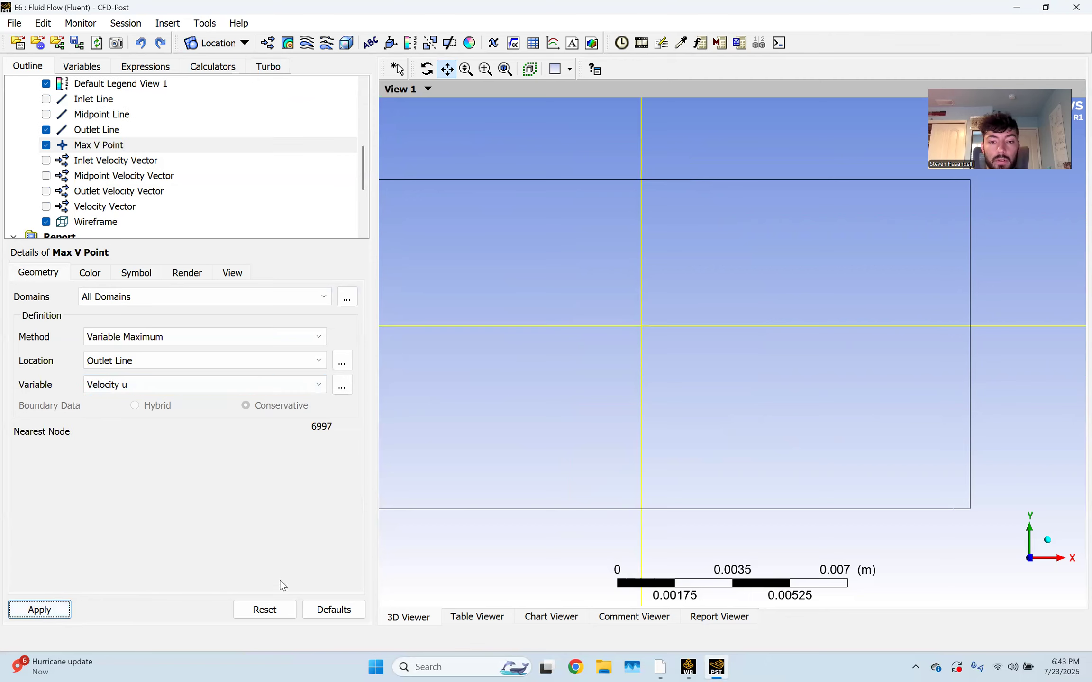
Show Max V Point as a Ball symbol of size 0.005 and zoom in to inspect it
left_click(146, 274)
left_click(139, 297)
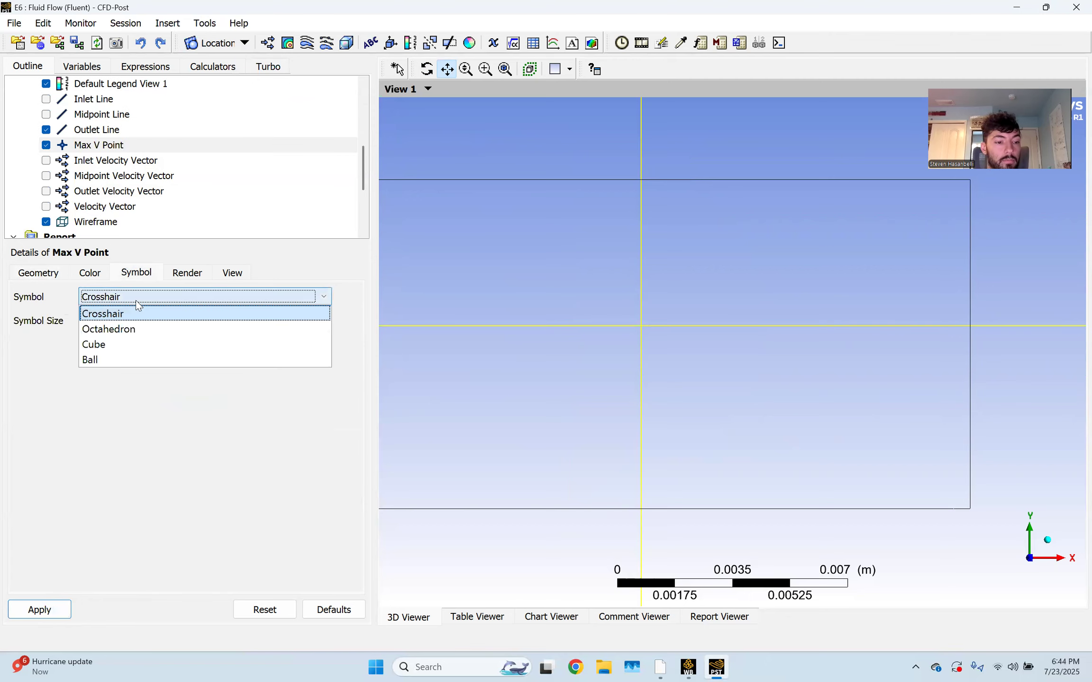
left_click(117, 353)
double_click(130, 315)
type("0.01")
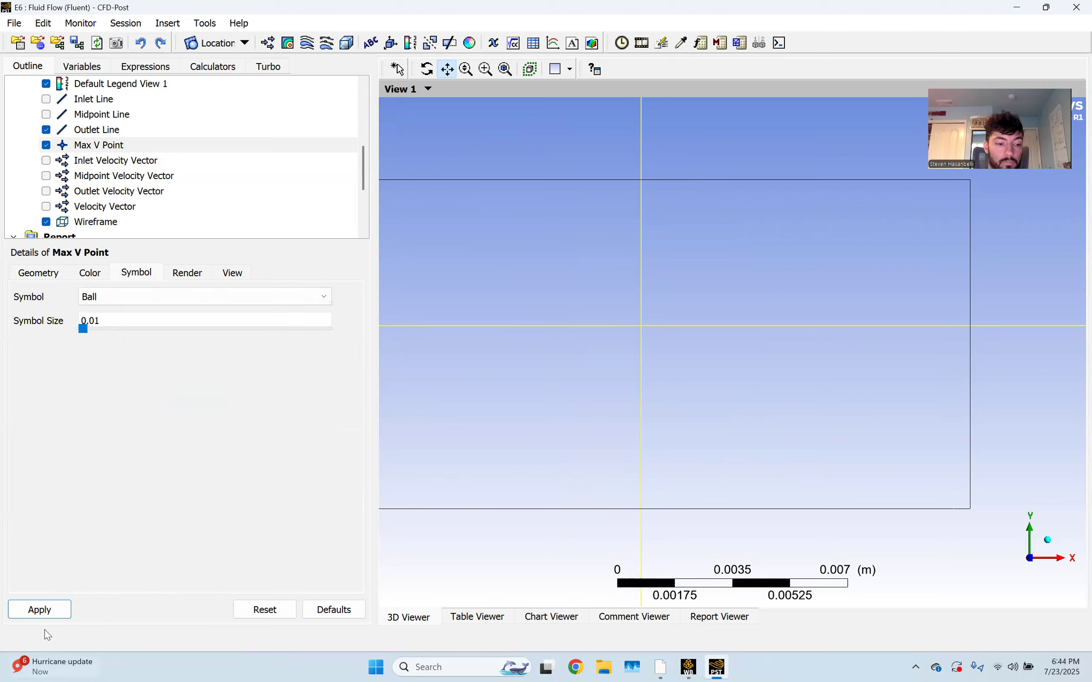
left_click(48, 612)
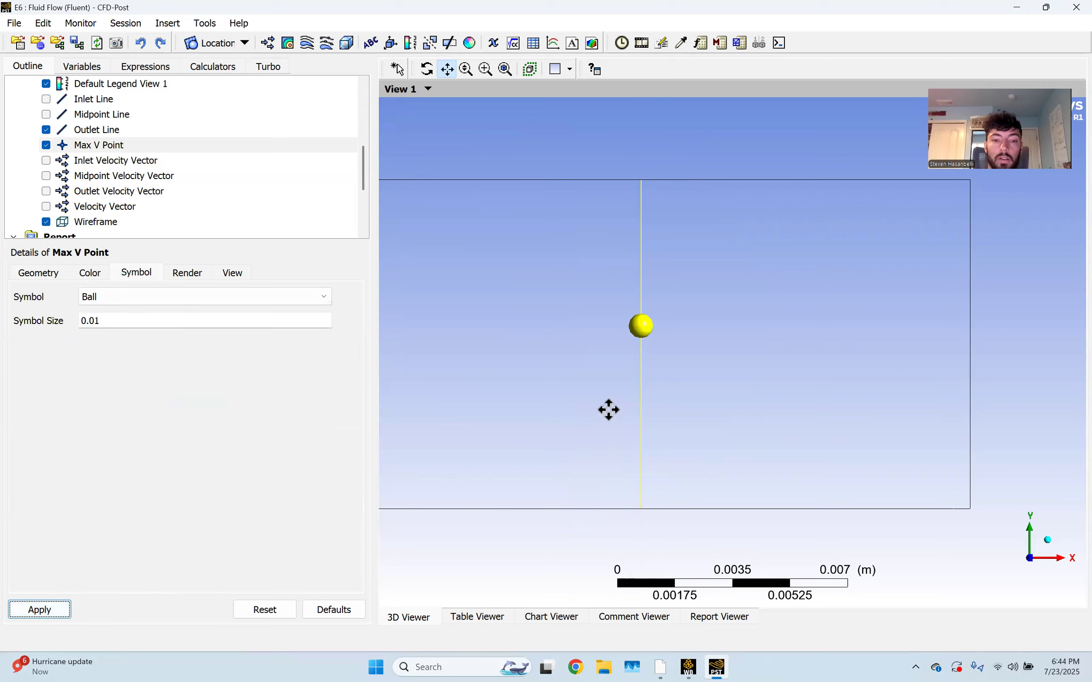
double_click(197, 326)
left_click(194, 323)
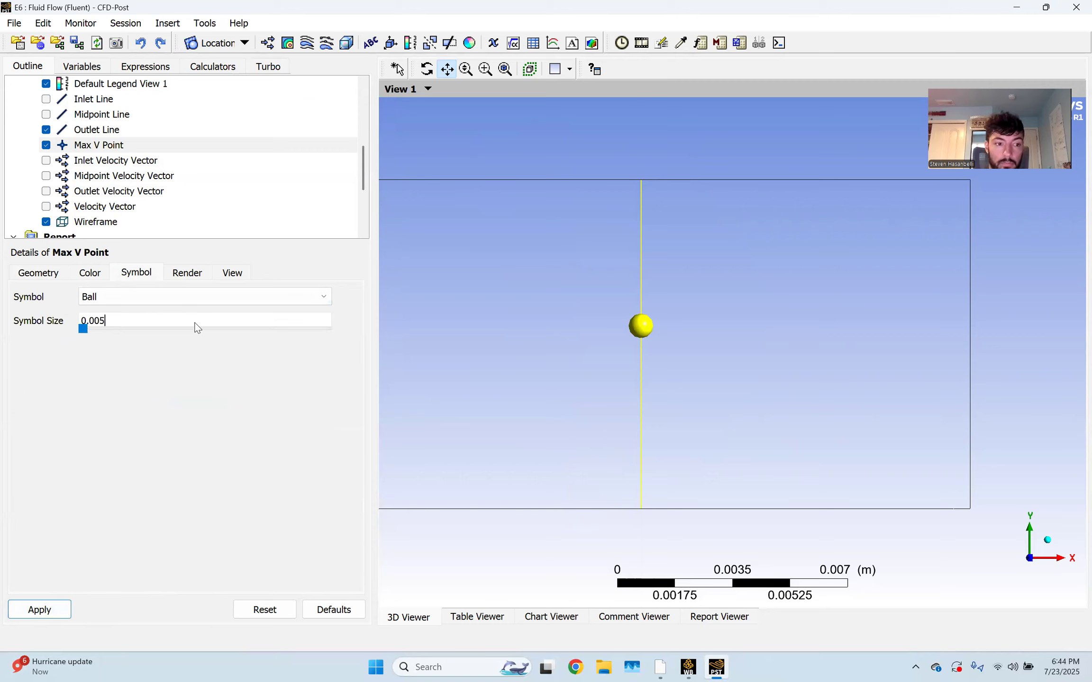
left_click(38, 610)
scroll(576, 321, "up", 3)
scroll(575, 321, "up", 2)
left_click_drag(580, 317, 613, 324)
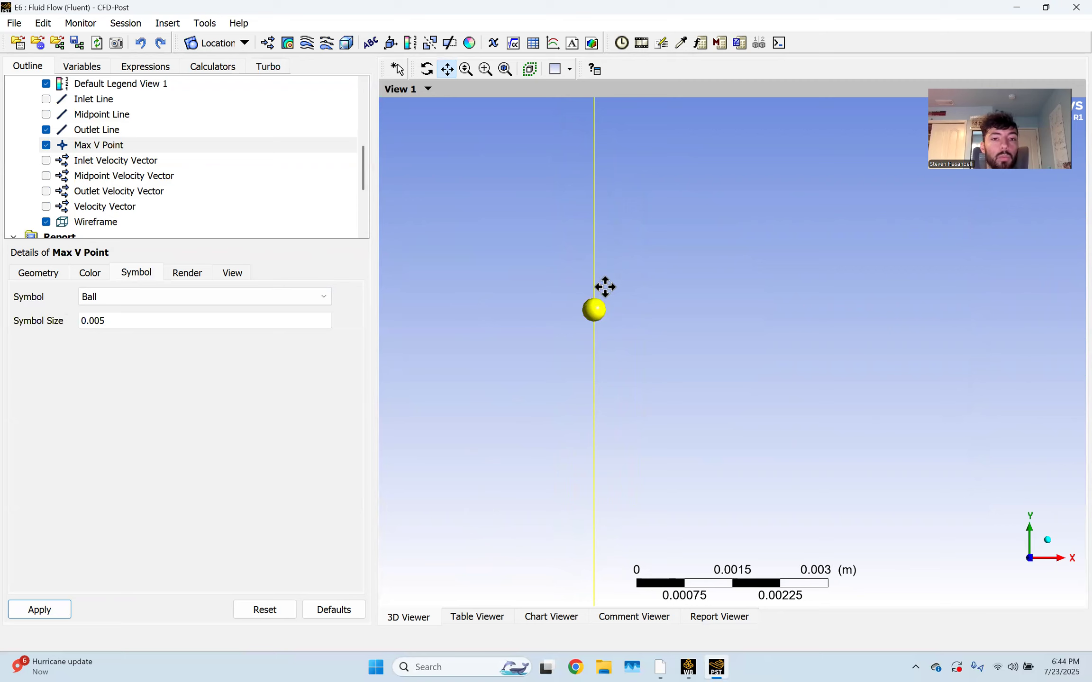
scroll(589, 299, "down", 3)
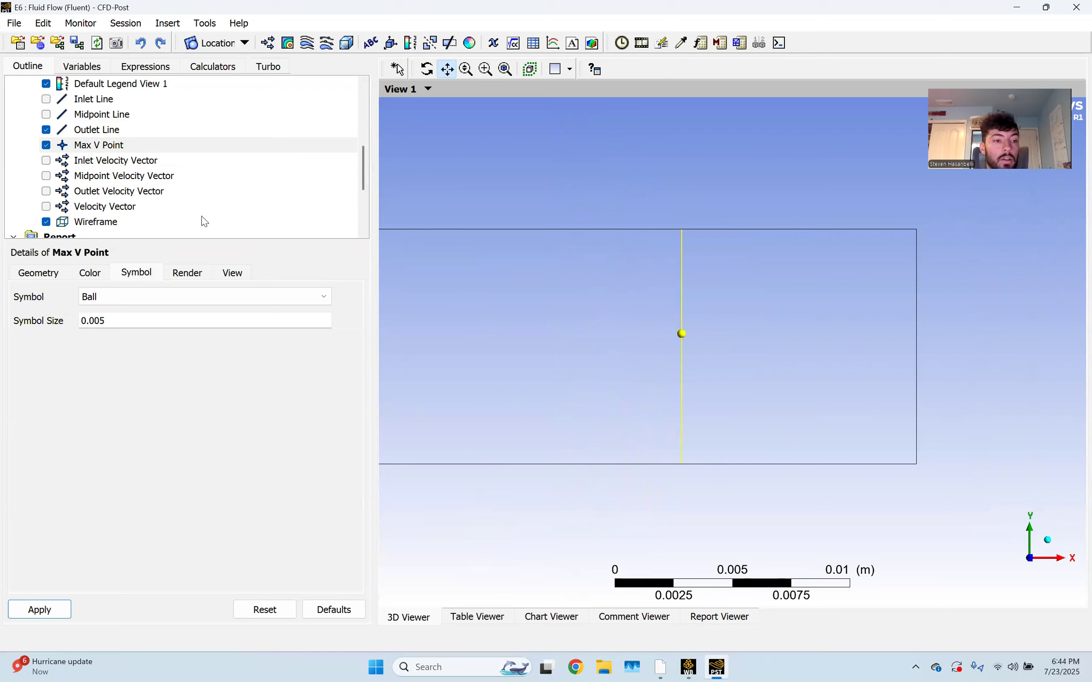
Create a table named 'Max V and Height' with headers Max and Height in A1 and B1
left_click(532, 45)
type("Max V")
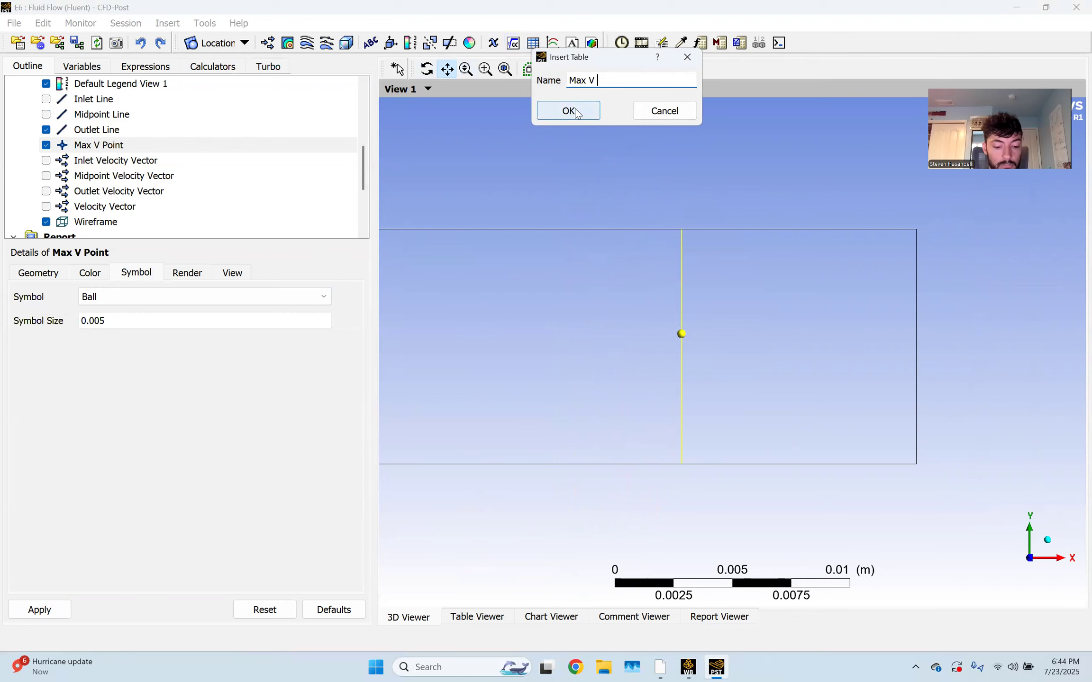
type(" and Height")
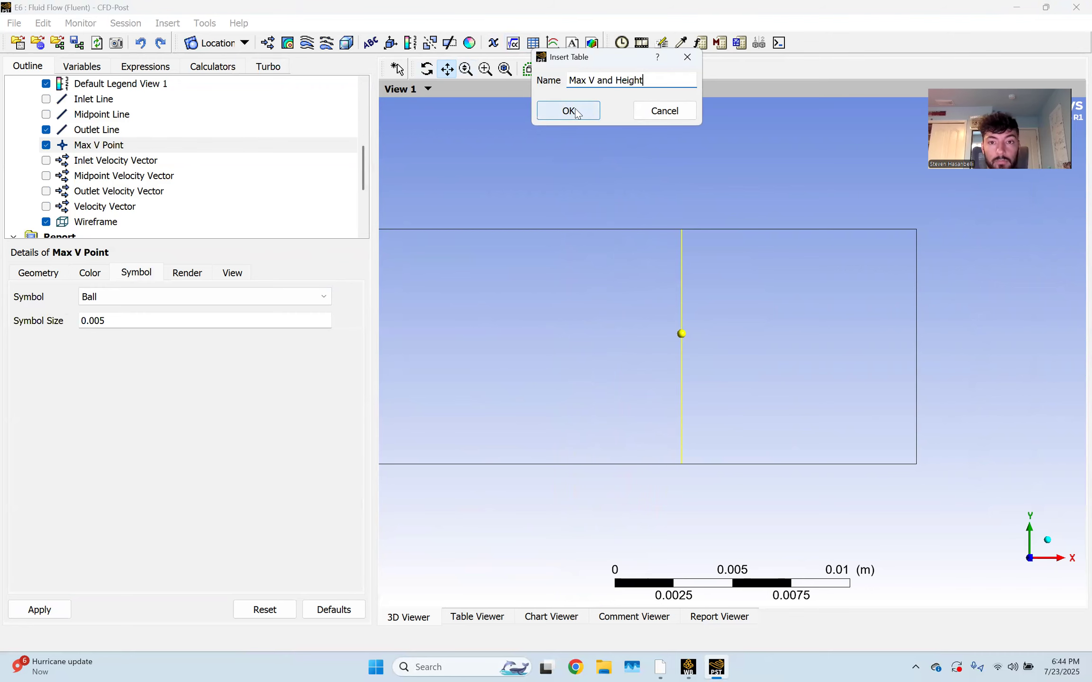
left_click(569, 111)
left_click(444, 202)
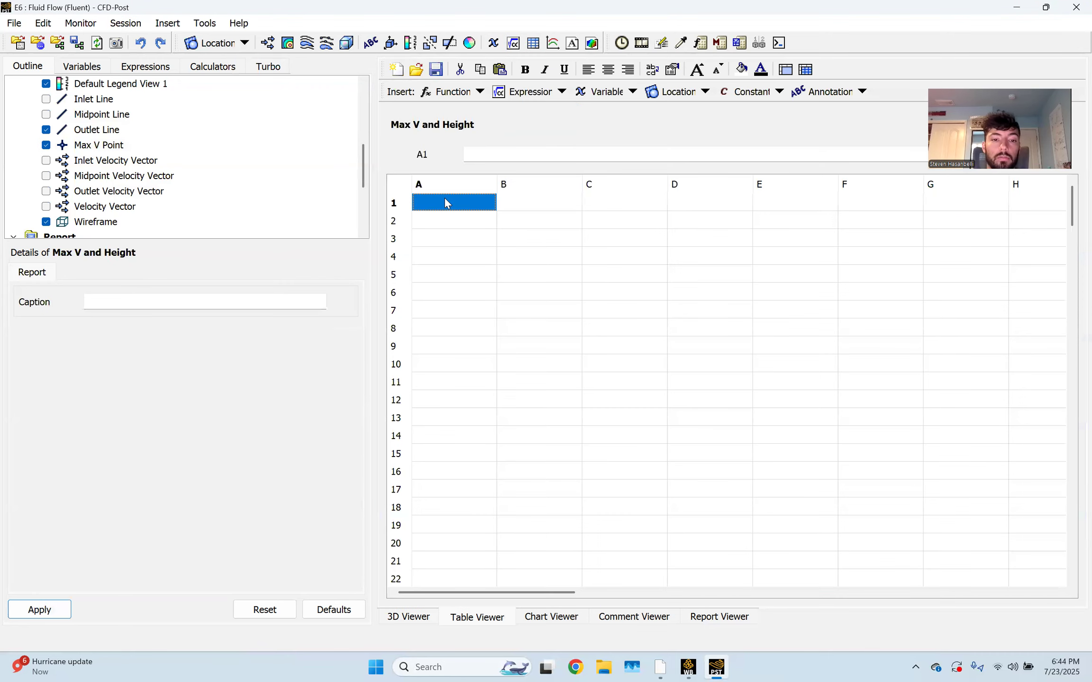
type("Max")
key("Tab")
type("Height")
key("Return")
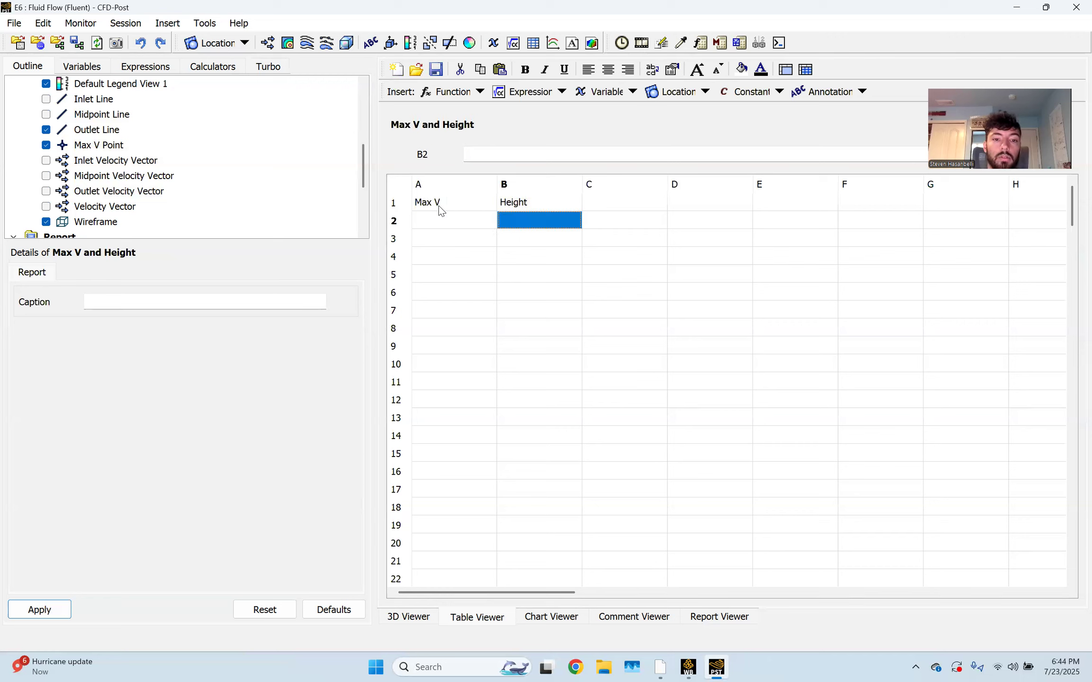
Enter maxVal of Velocity u at the Outlet Line in cell A2
left_click(440, 219)
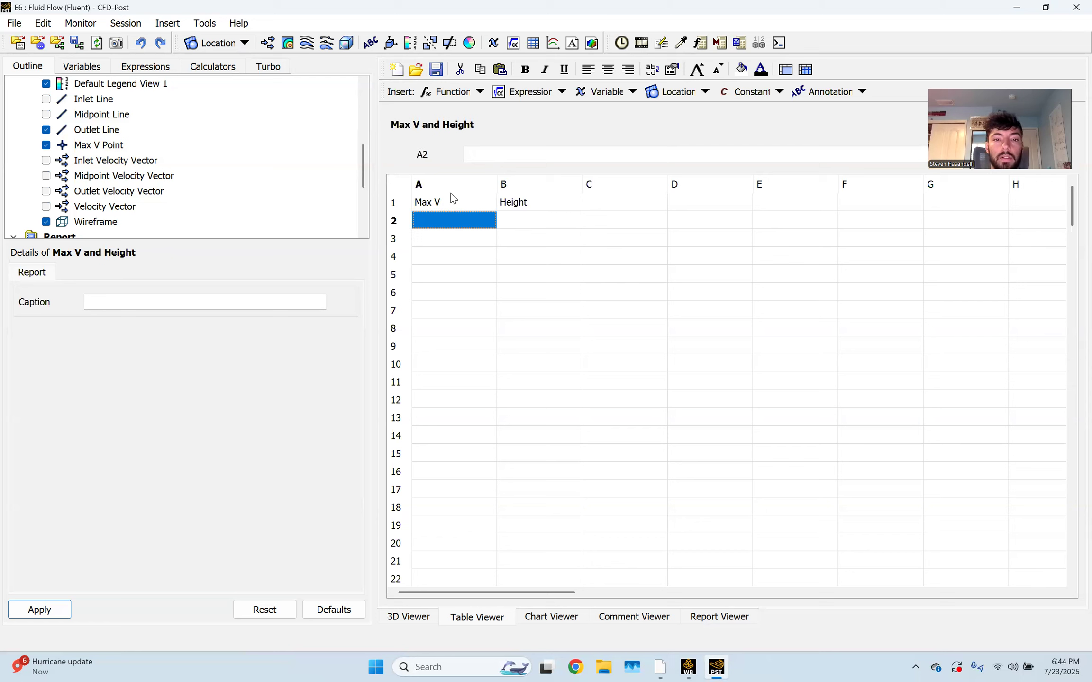
left_click(480, 92)
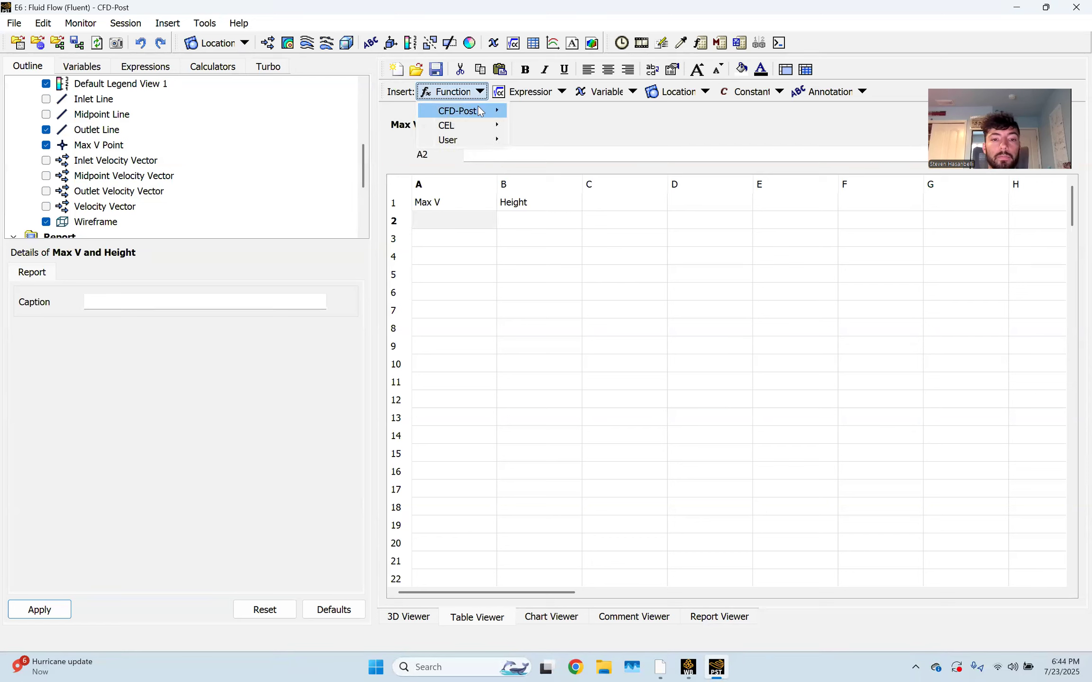
mouse_move(469, 111)
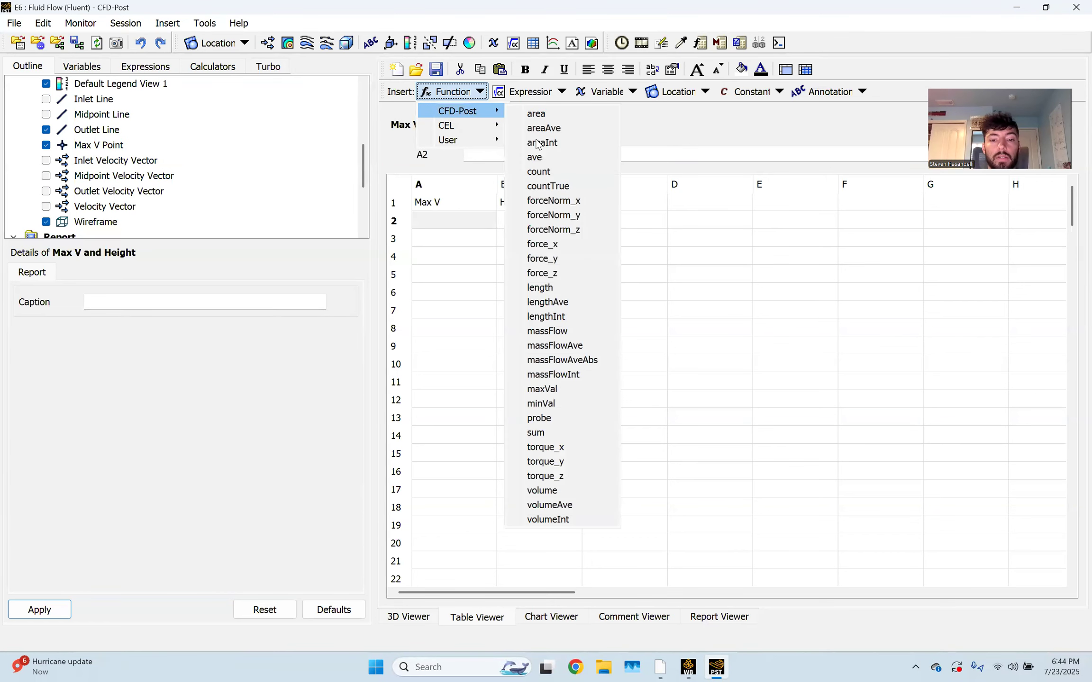
left_click(576, 388)
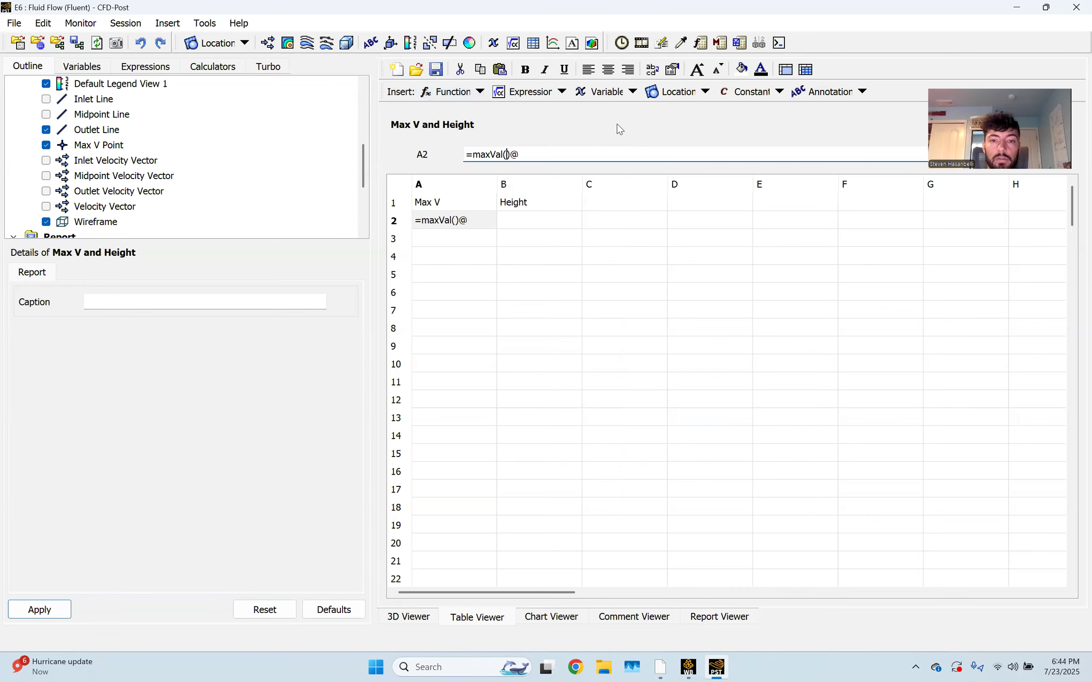
left_click(630, 93)
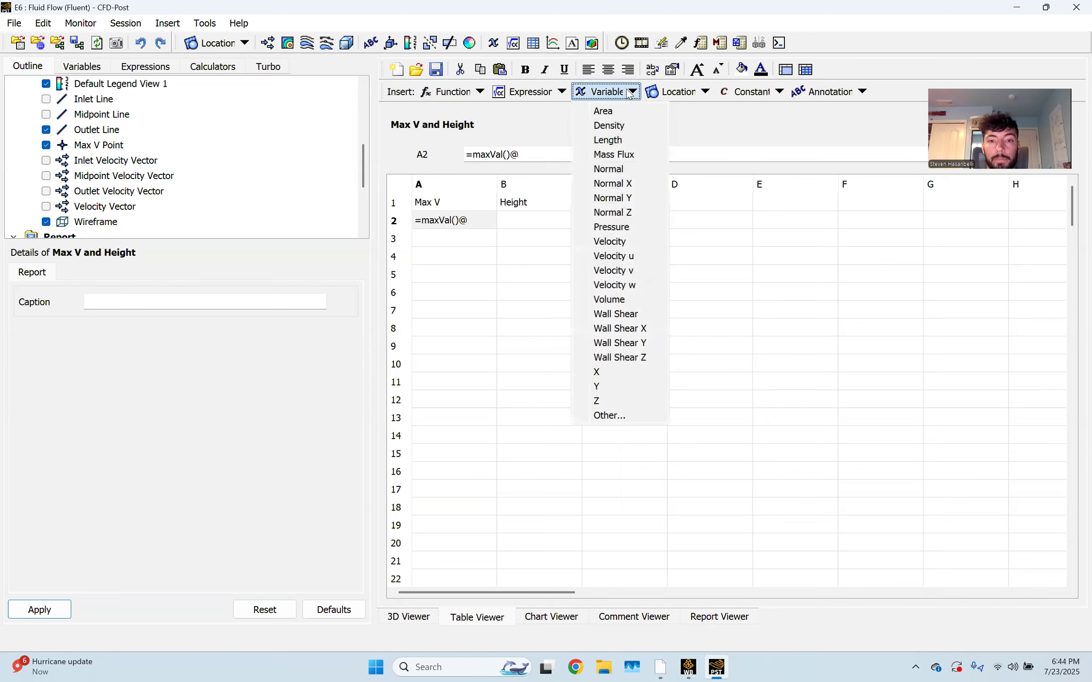
left_click(626, 257)
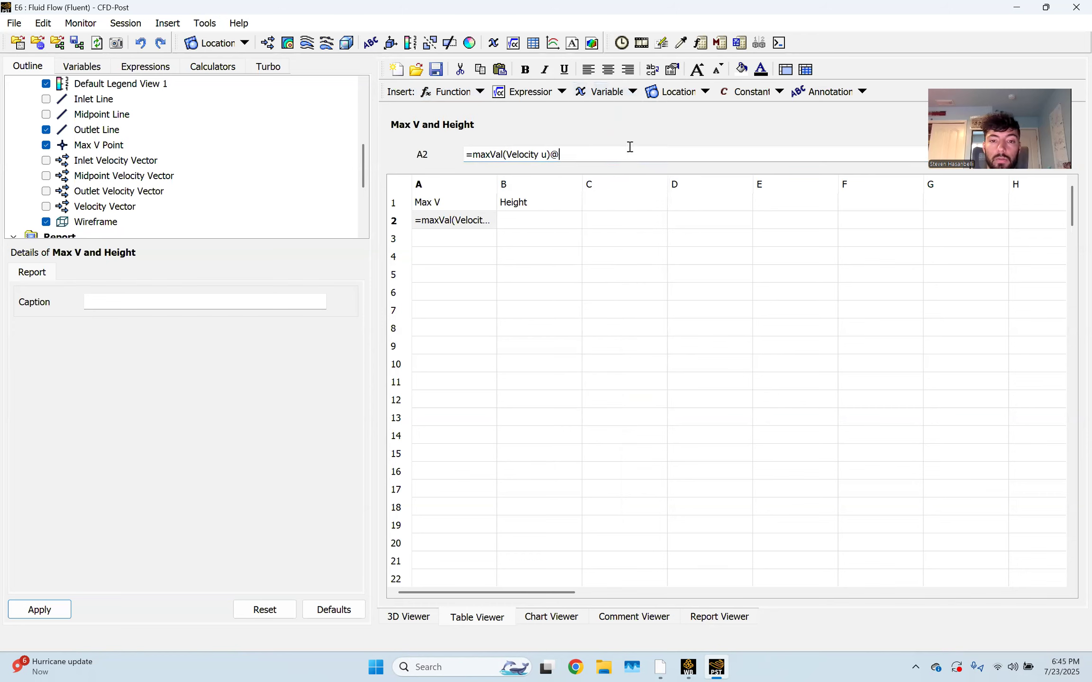
left_click(695, 91)
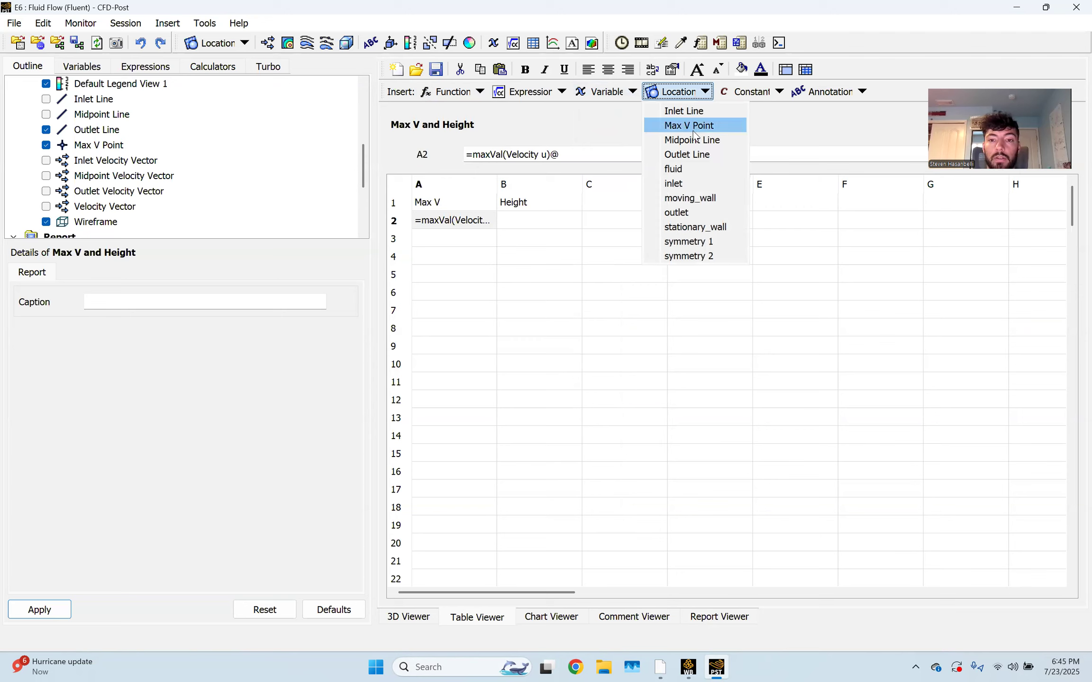
left_click(711, 156)
key("Return")
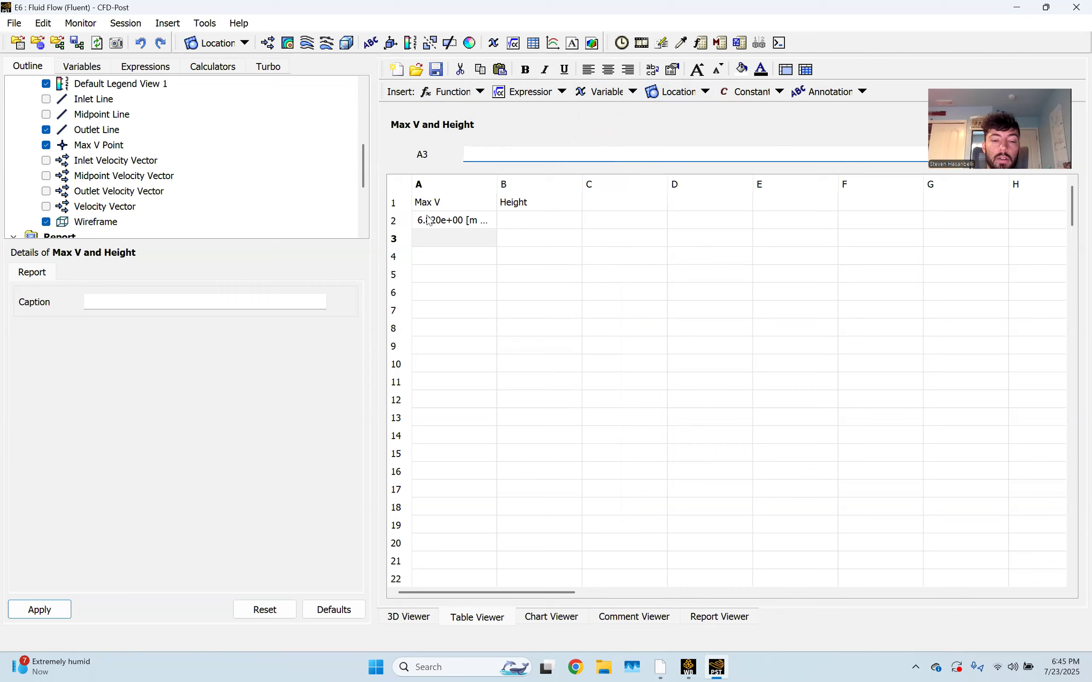
Enter probe of Y at Max V Point in cell B2, giving 5.556e-03 m
left_click(522, 223)
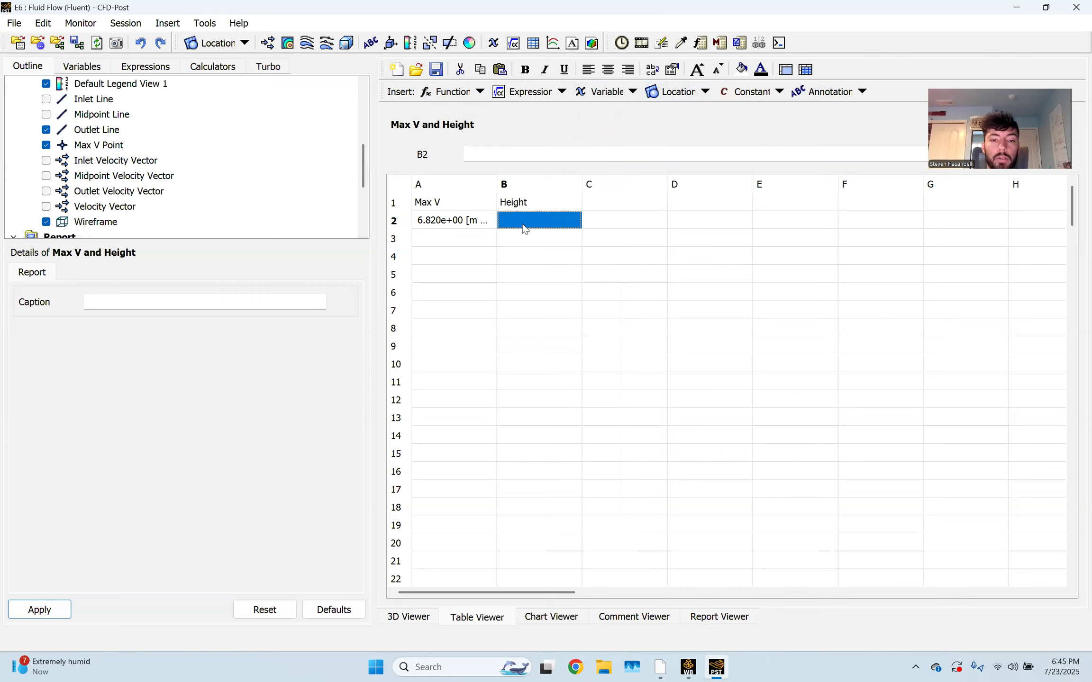
left_click(471, 92)
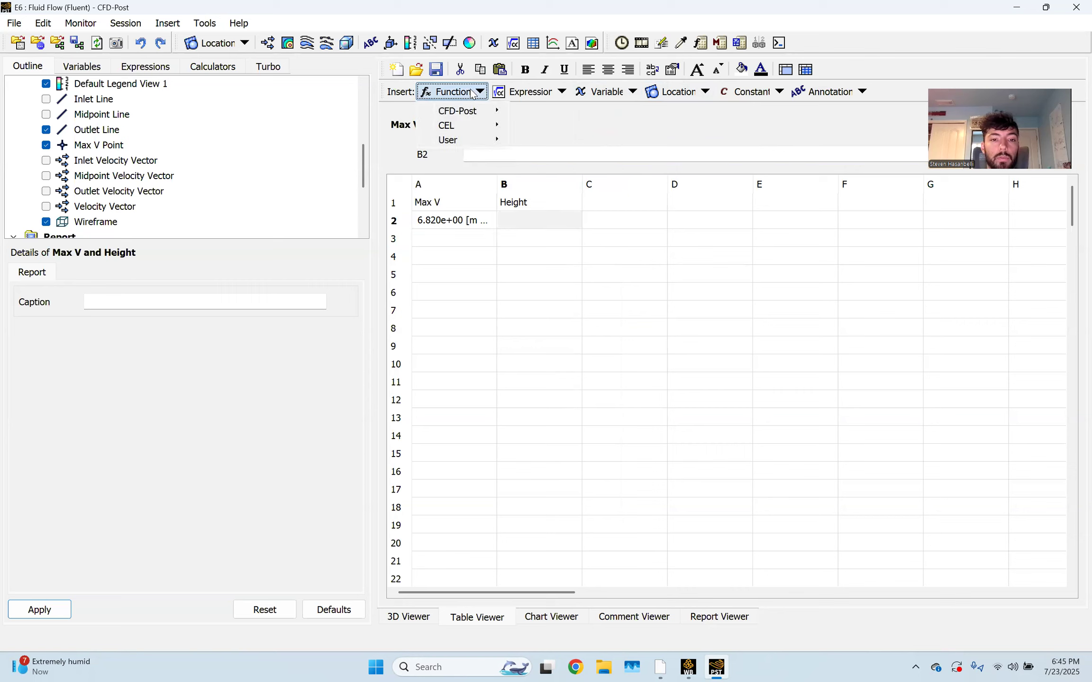
mouse_move(481, 110)
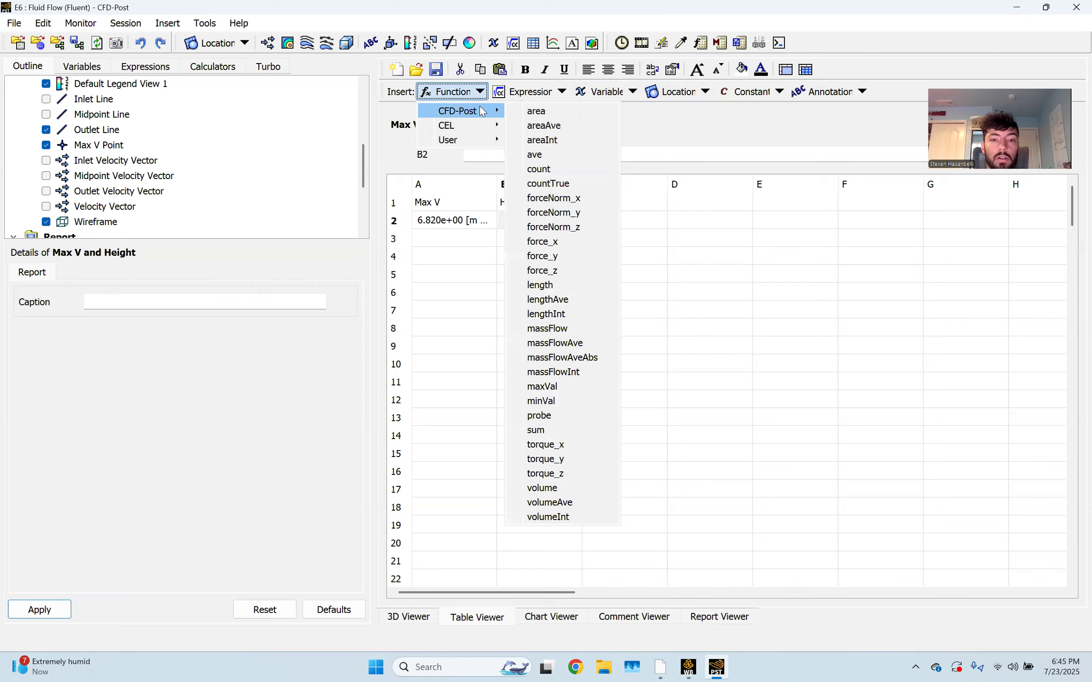
left_click(539, 416)
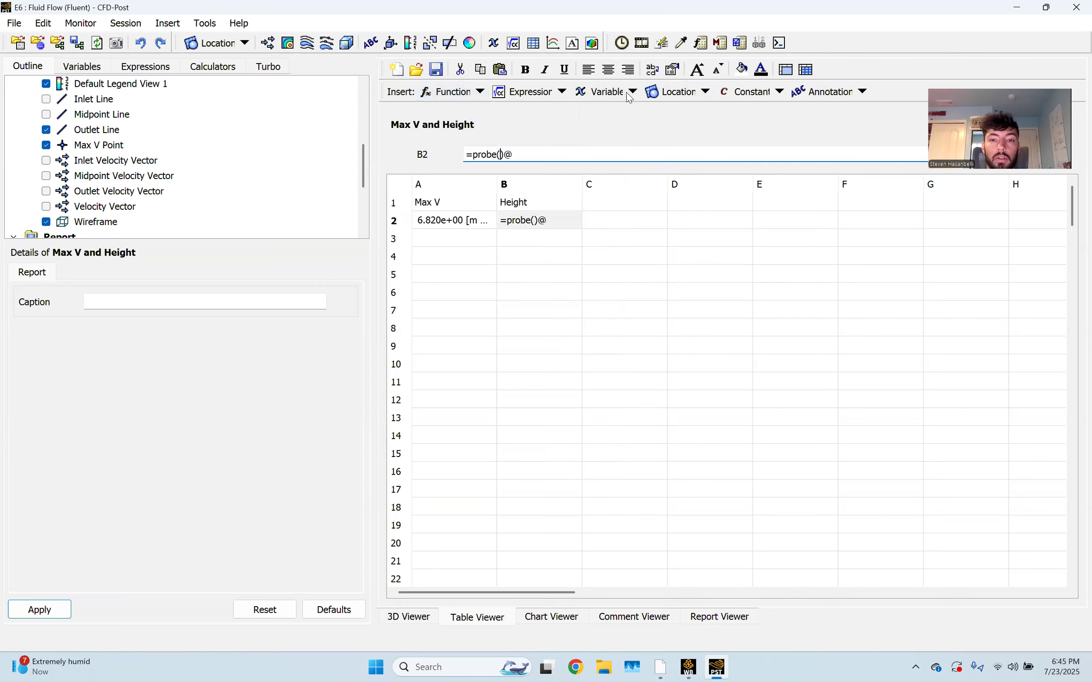
left_click(630, 93)
left_click(621, 385)
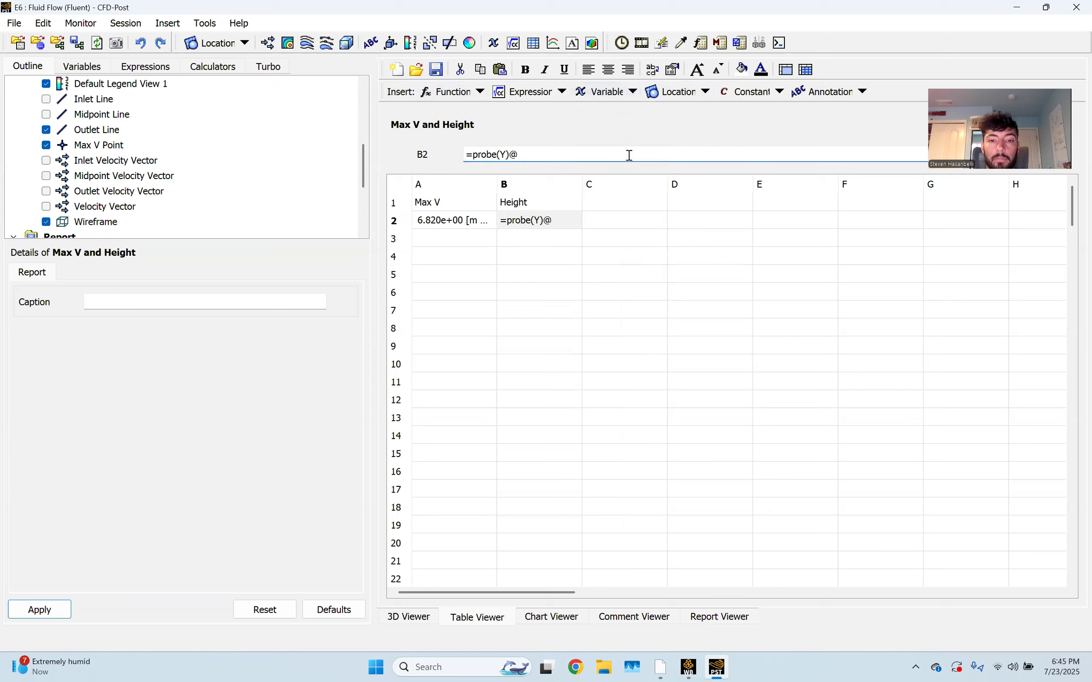
left_click(678, 92)
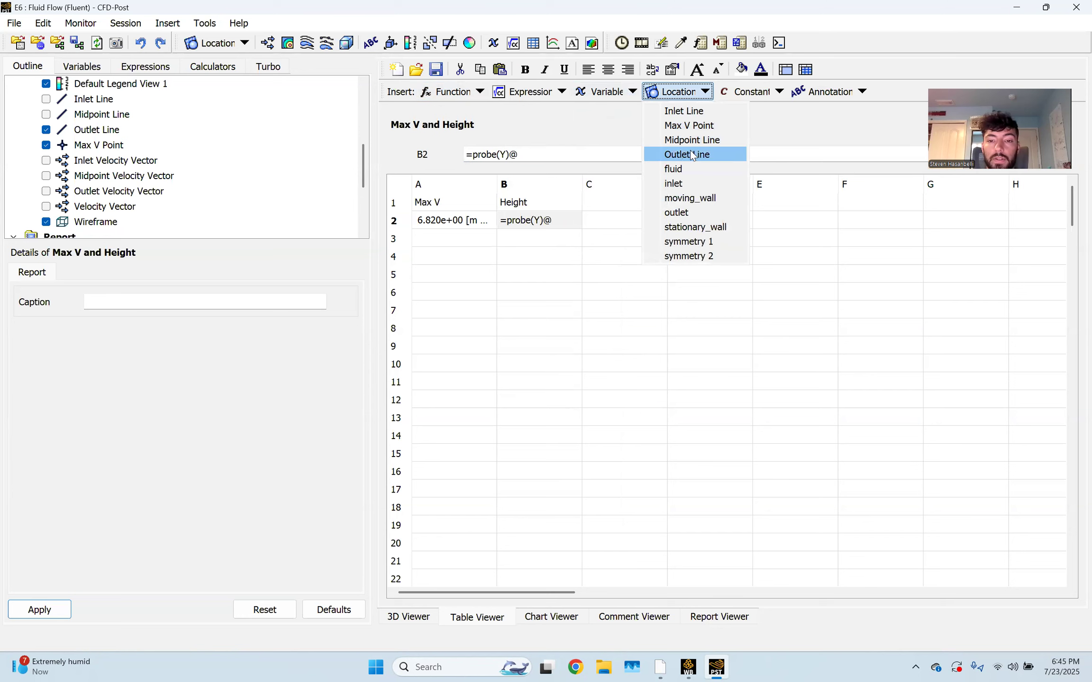
left_click(727, 126)
left_click(556, 245)
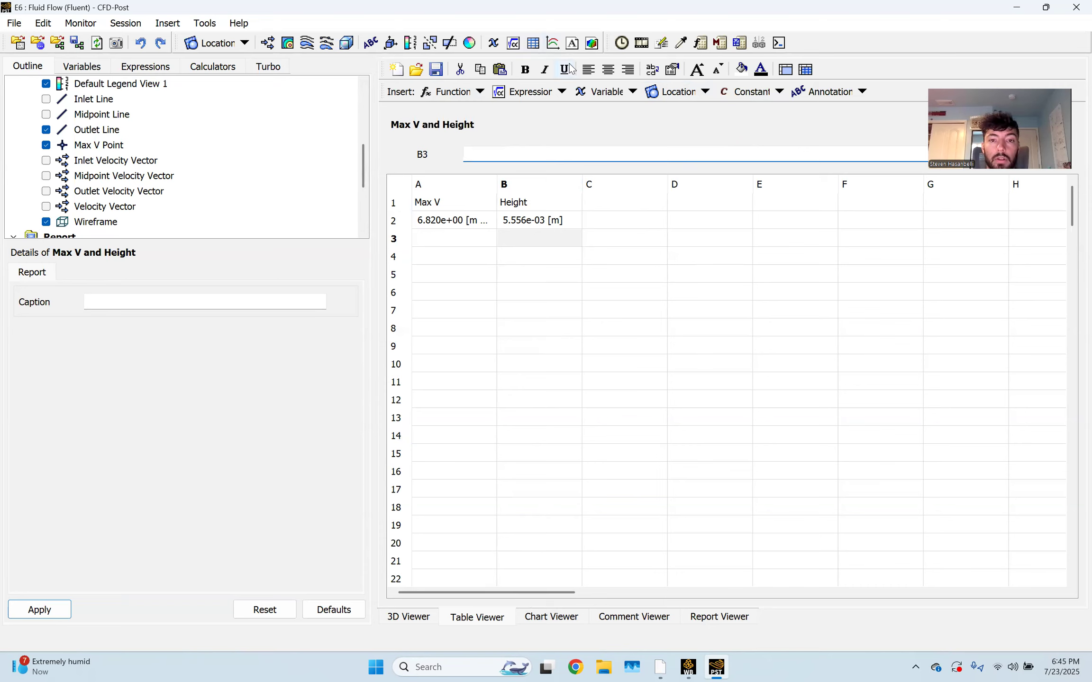
Insert a new chart named 'Velocity Profile Chart'
left_click(552, 43)
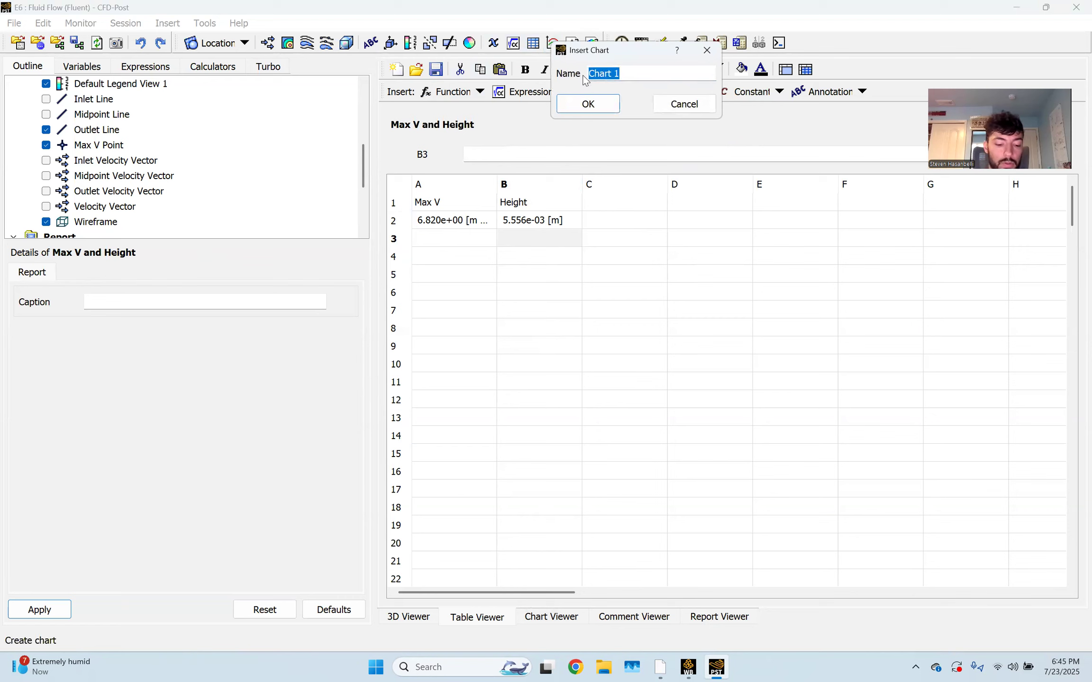
type("Velocity Profile")
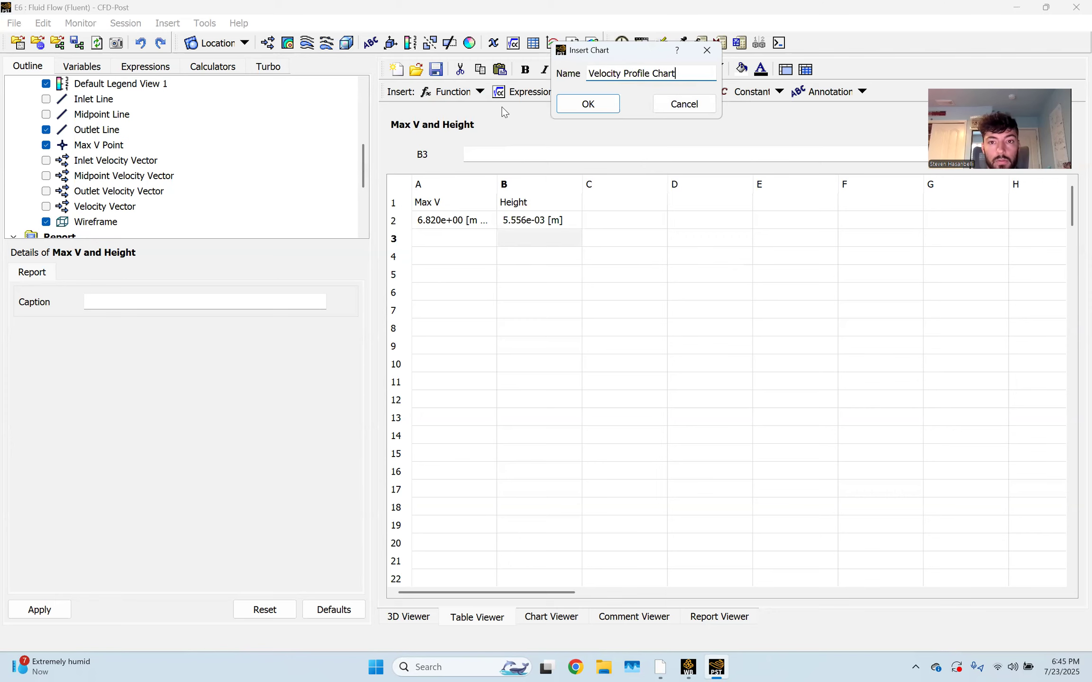
type("Chart")
key("Return")
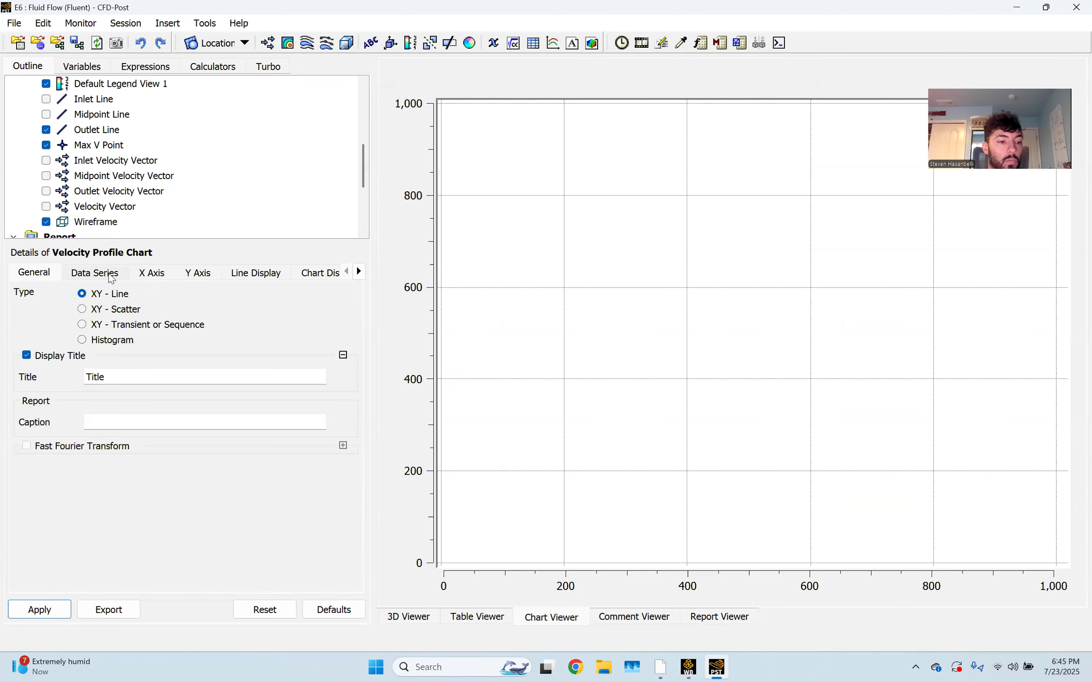
Name the data series Inlet and take its data from the Inlet Line
left_click(110, 273)
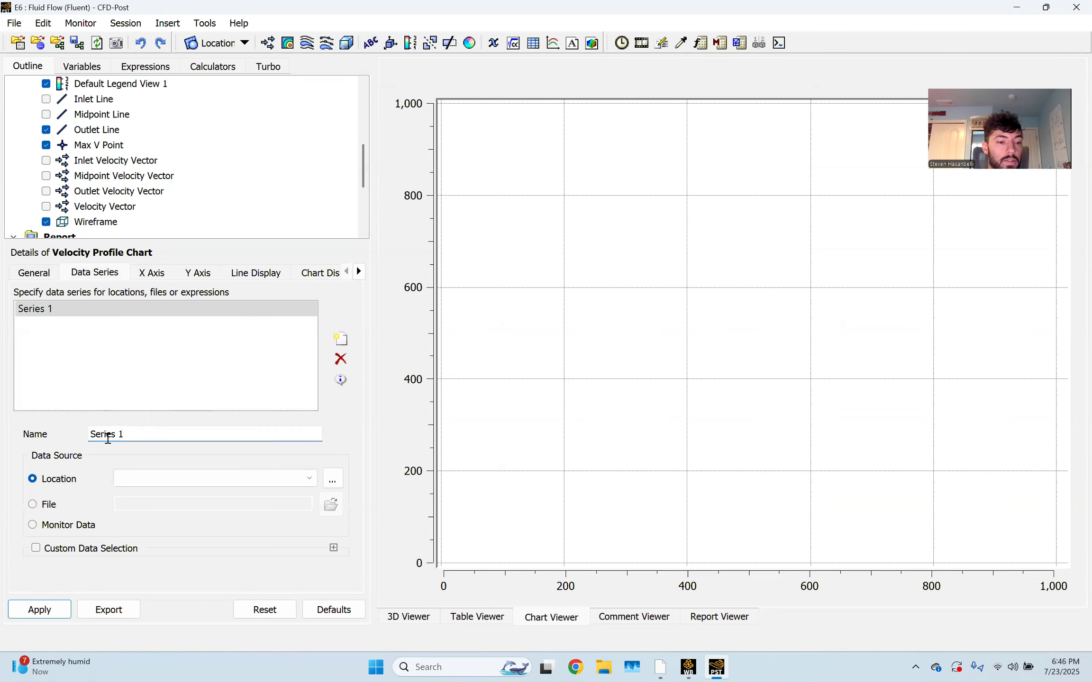
triple_click(136, 437)
type("Inlet")
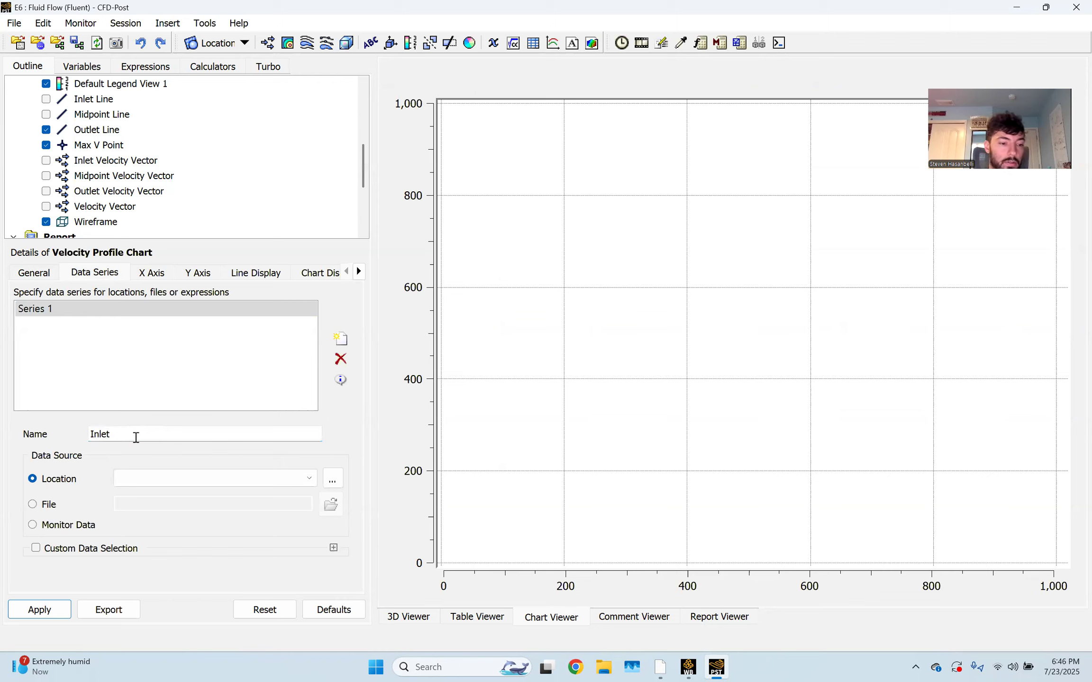
left_click(172, 478)
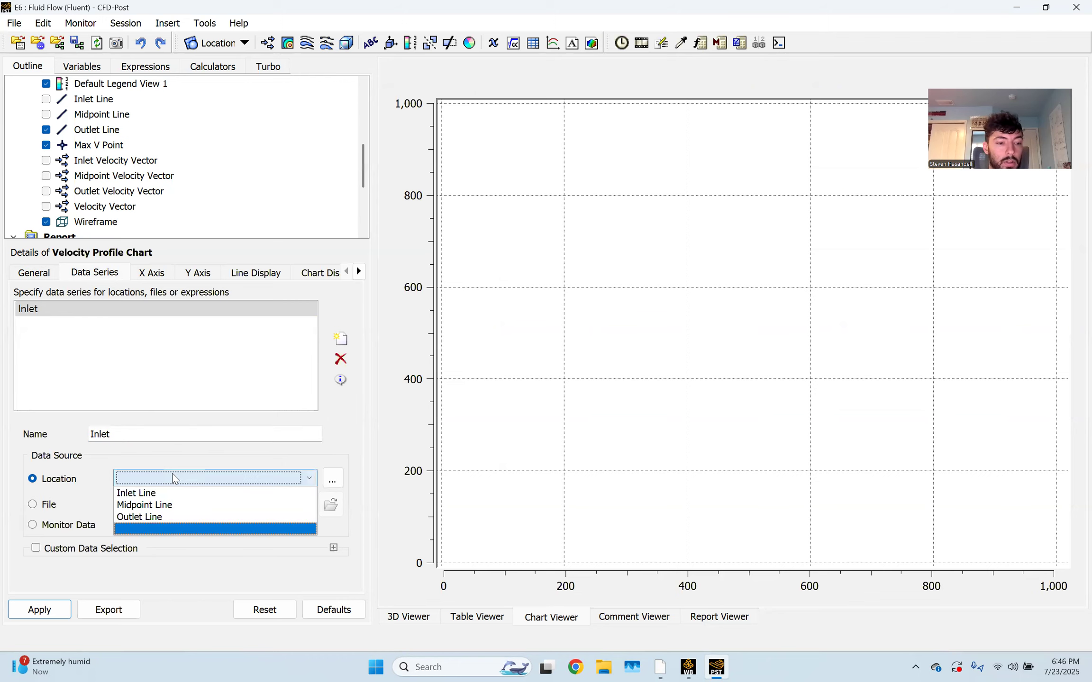
left_click(170, 490)
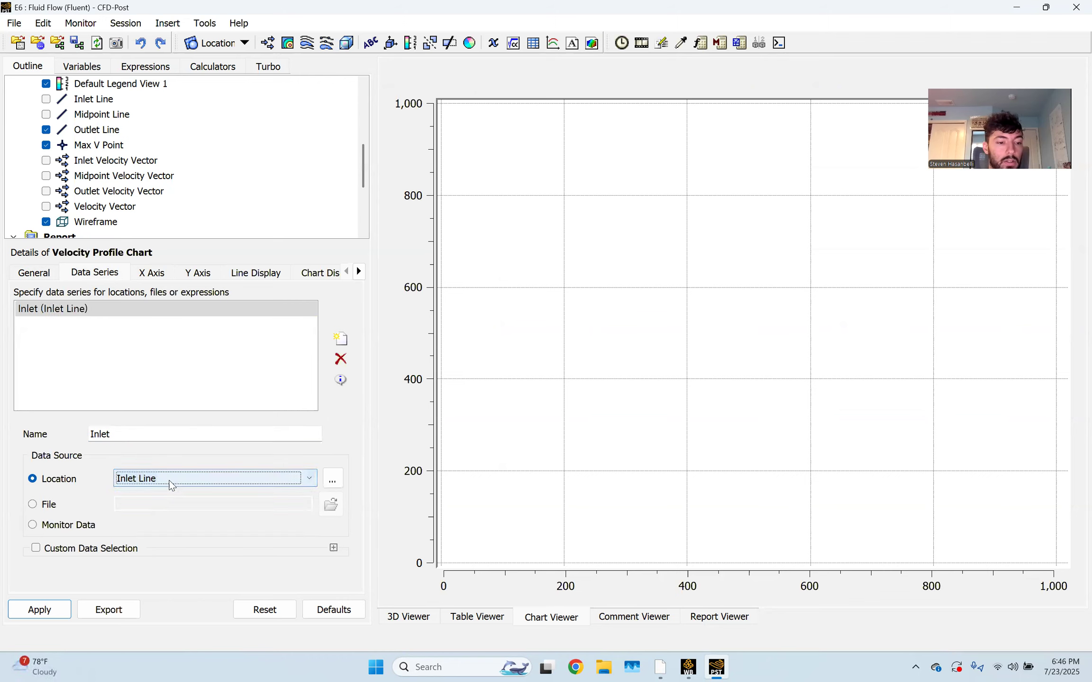
Plot the chart with Y on the horizontal axis and Velocity u on the vertical axis
left_click(161, 274)
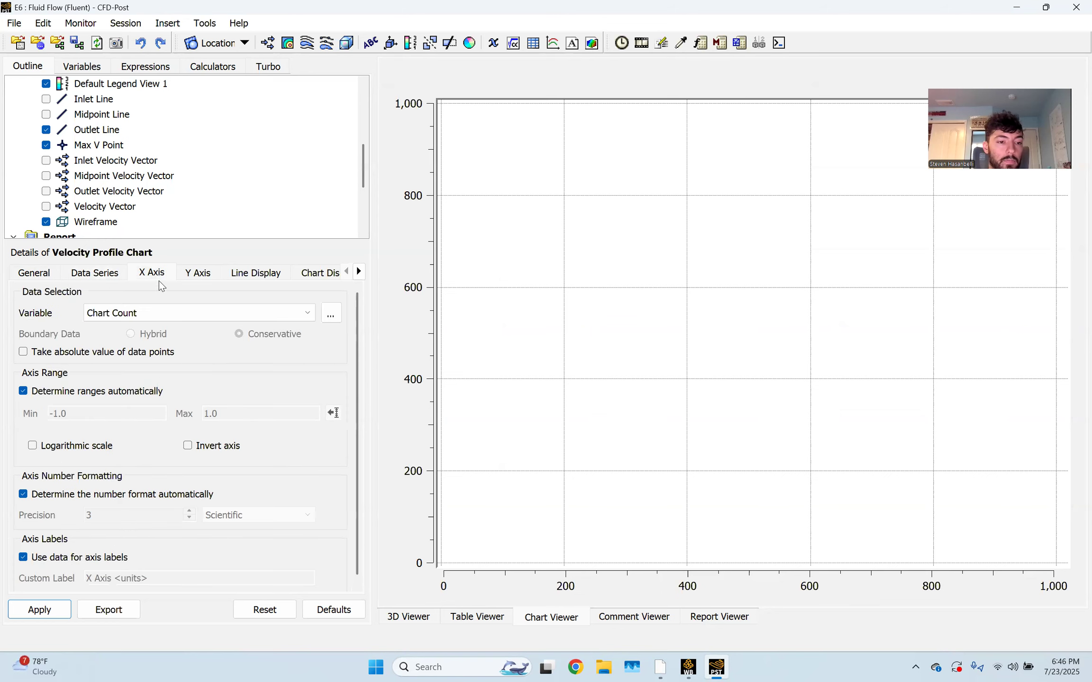
left_click(169, 314)
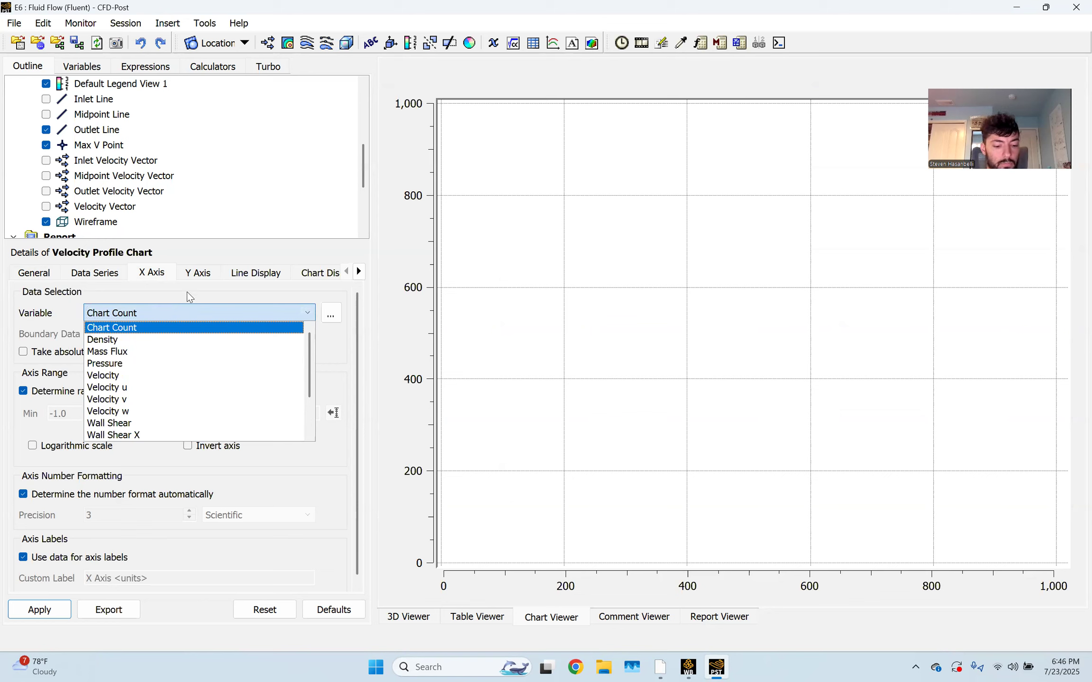
key("y")
key("Return")
left_click(198, 273)
left_click(176, 312)
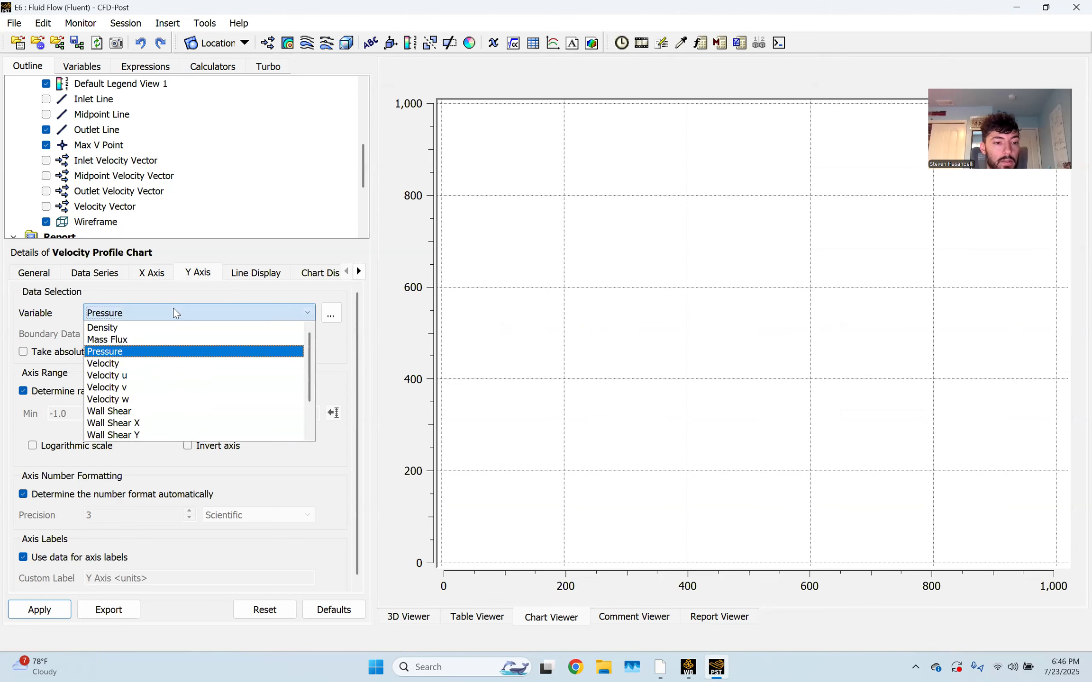
left_click(142, 375)
left_click(50, 610)
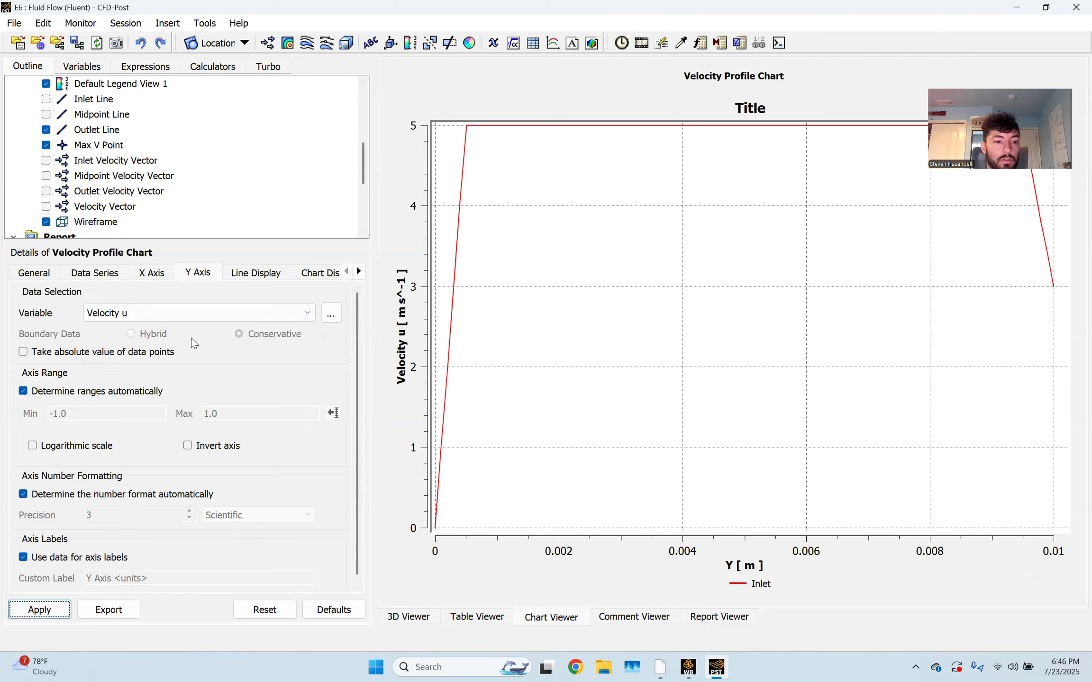
Replot with Velocity u on the horizontal axis instead of Y
left_click(142, 315)
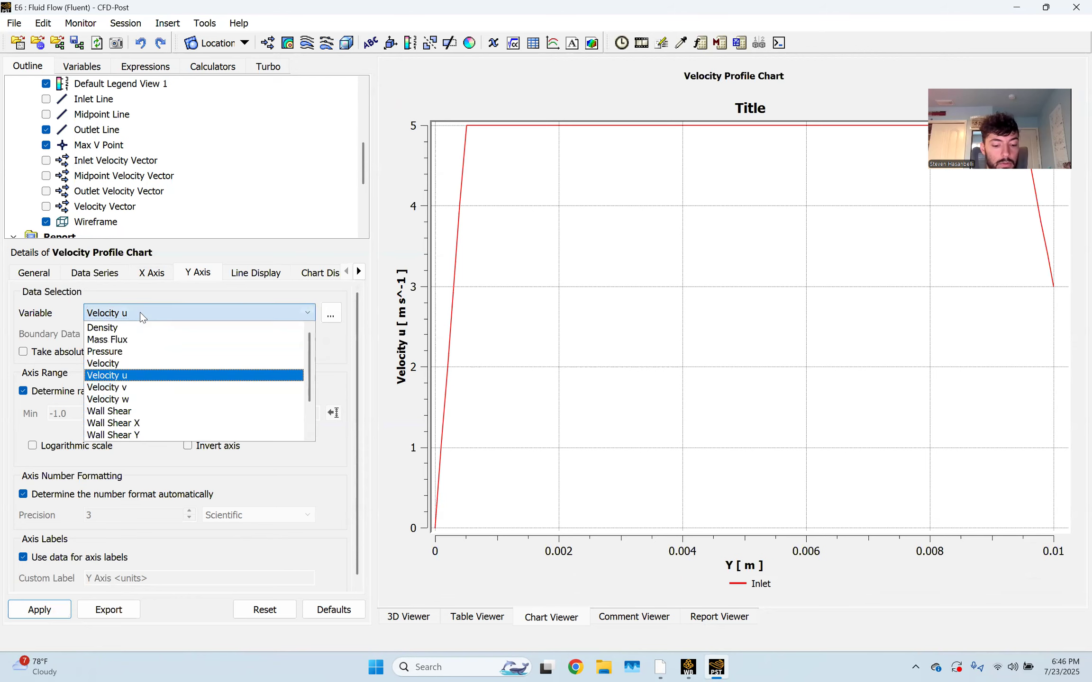
left_click(142, 314)
left_click(151, 272)
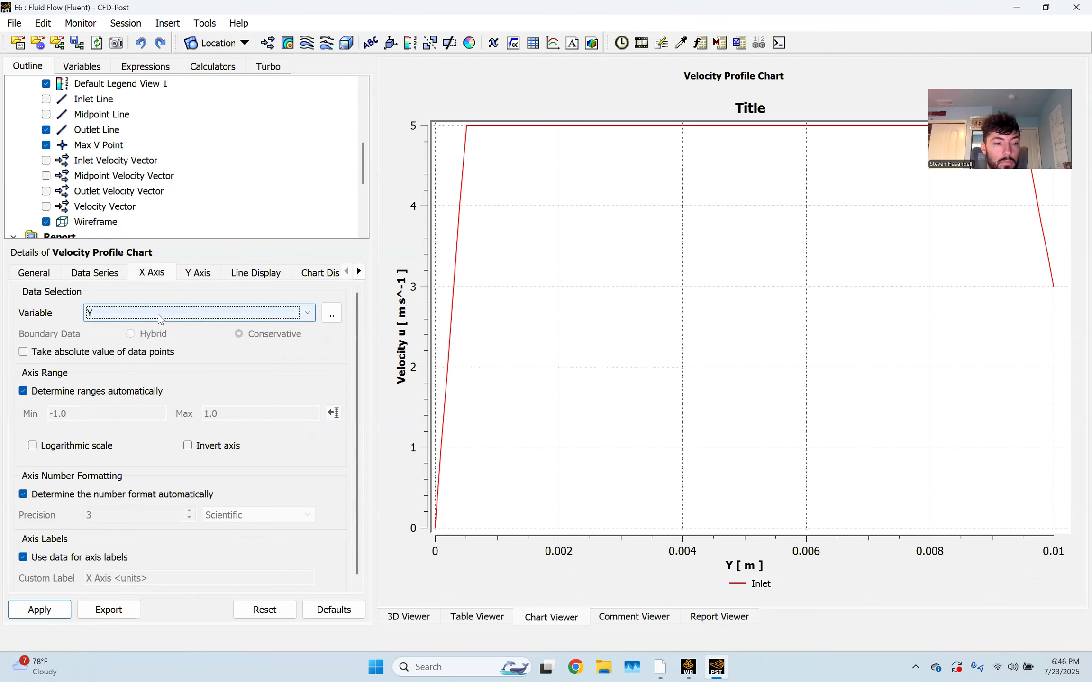
left_click(158, 313)
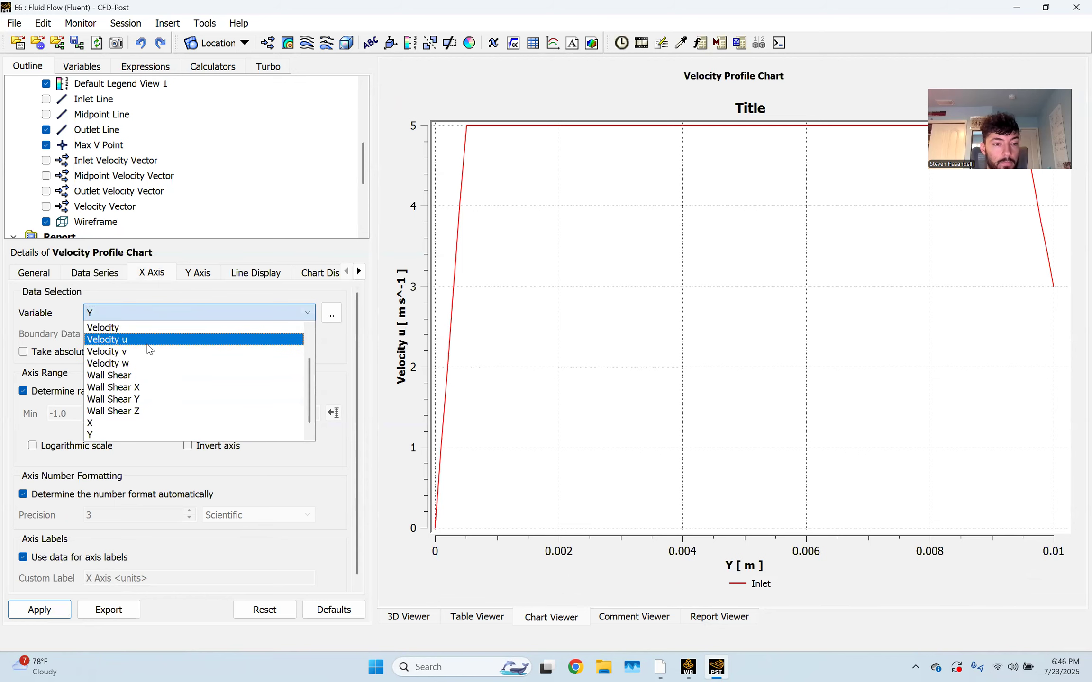
left_click(147, 342)
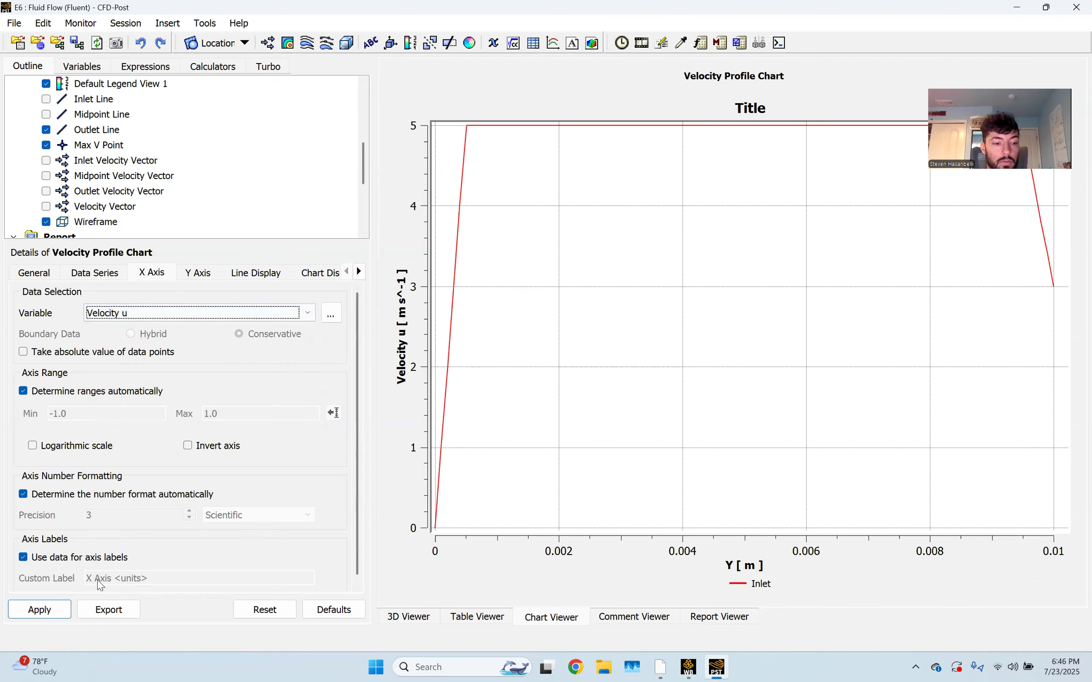
left_click(59, 610)
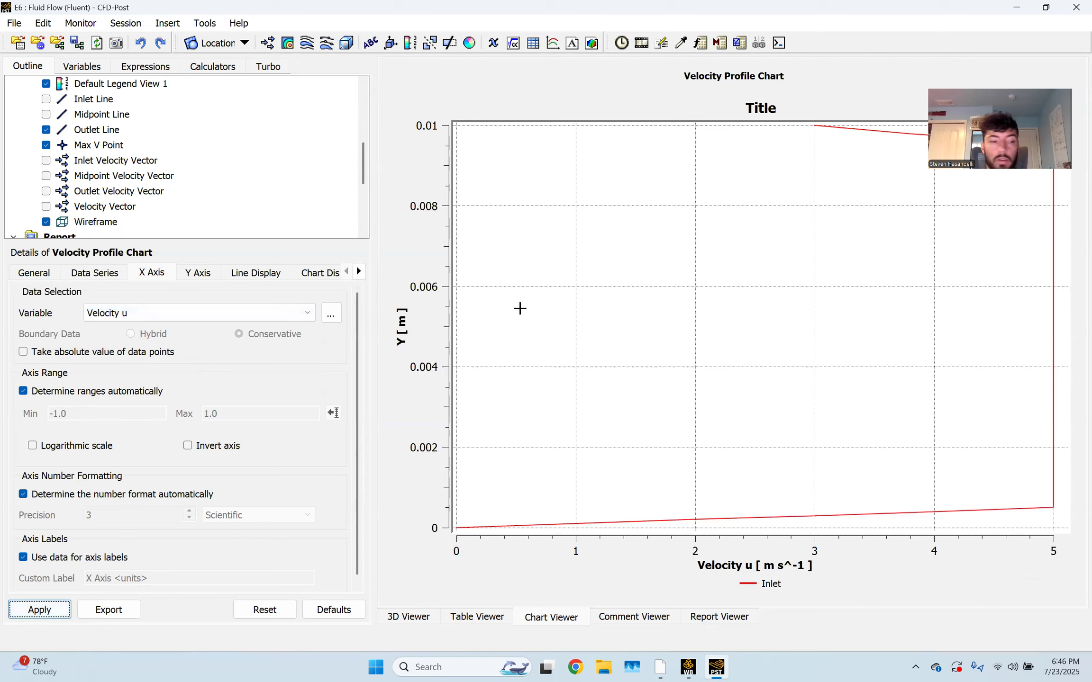
left_click(95, 274)
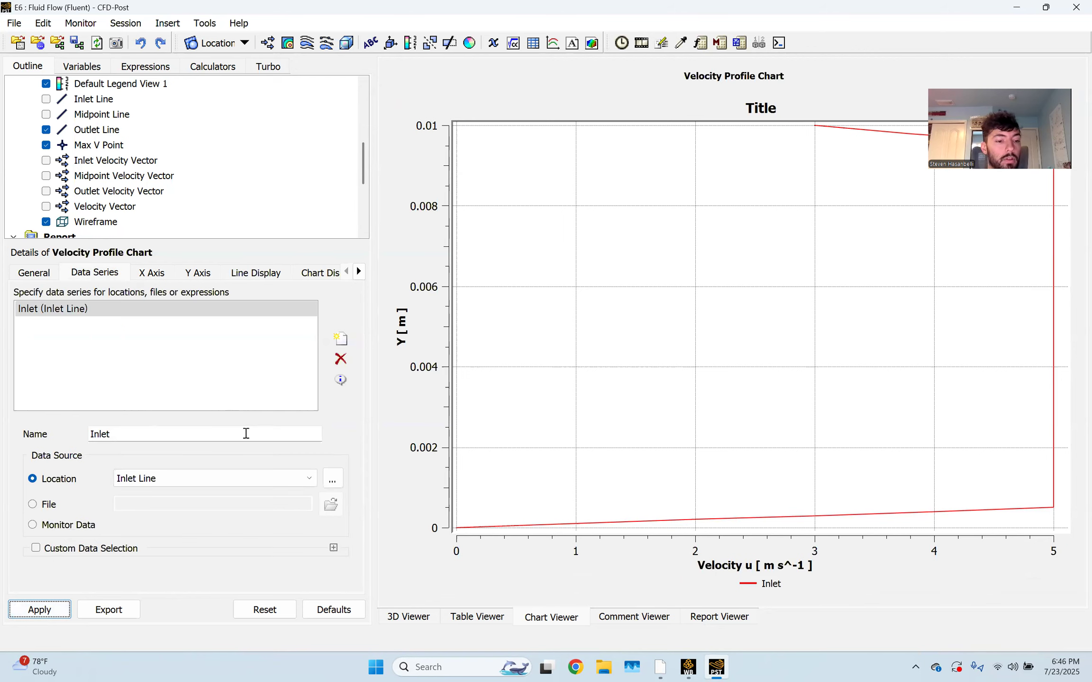
Add a second data series named Midpoint, taken from the Midpoint Line
left_click(341, 338)
triple_click(132, 434)
type("Midpoin")
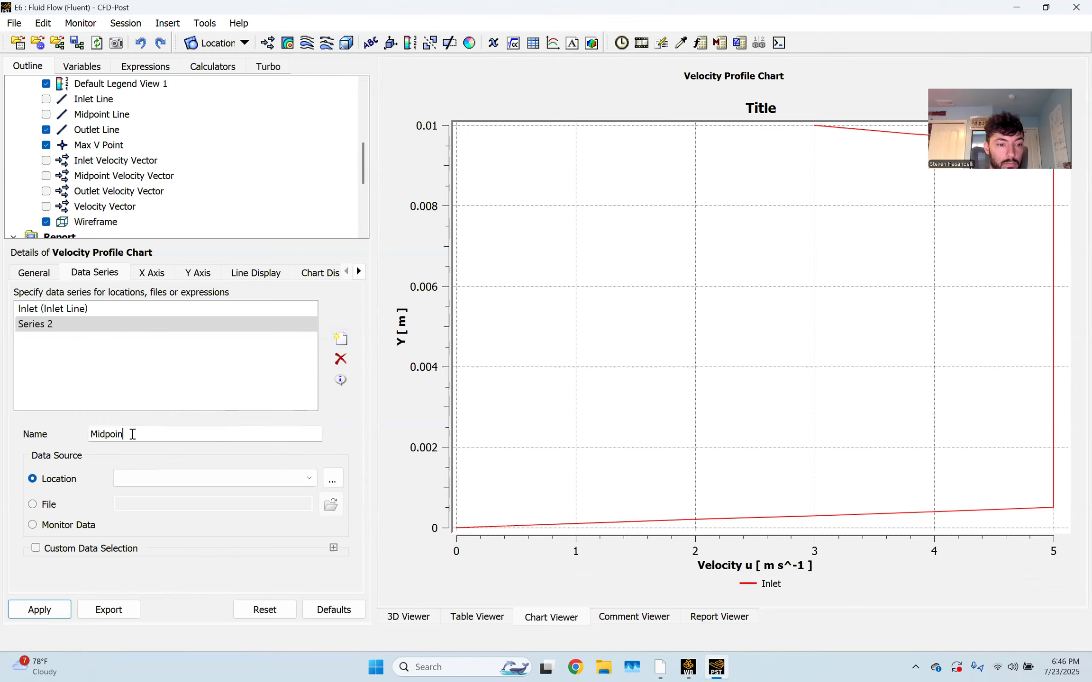
type("t")
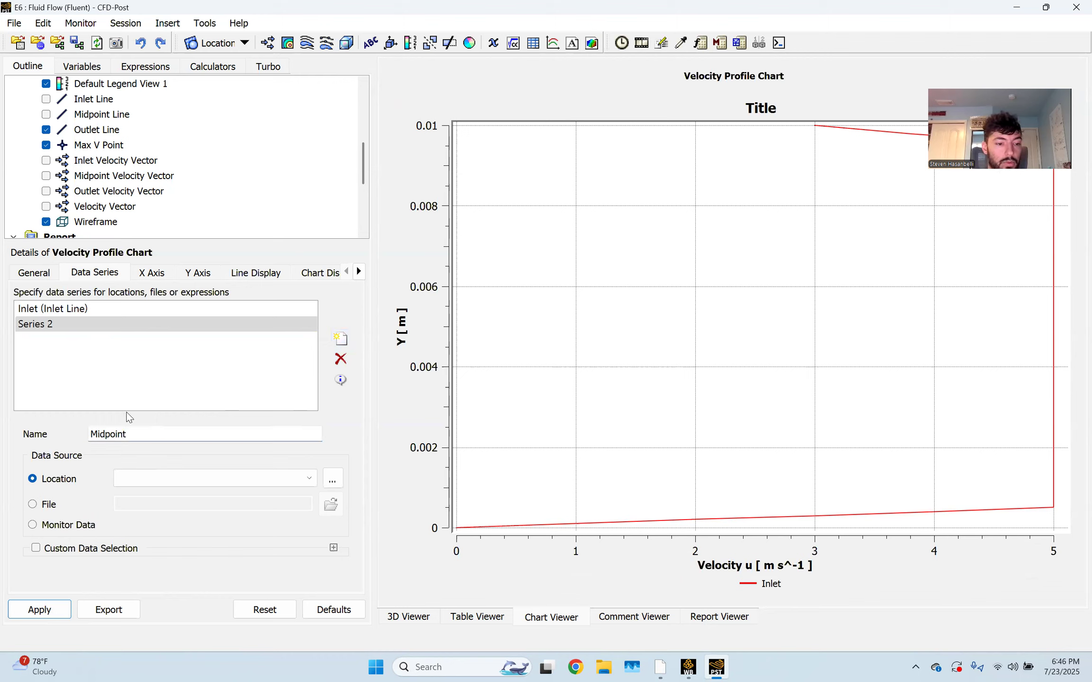
left_click(159, 479)
left_click(169, 505)
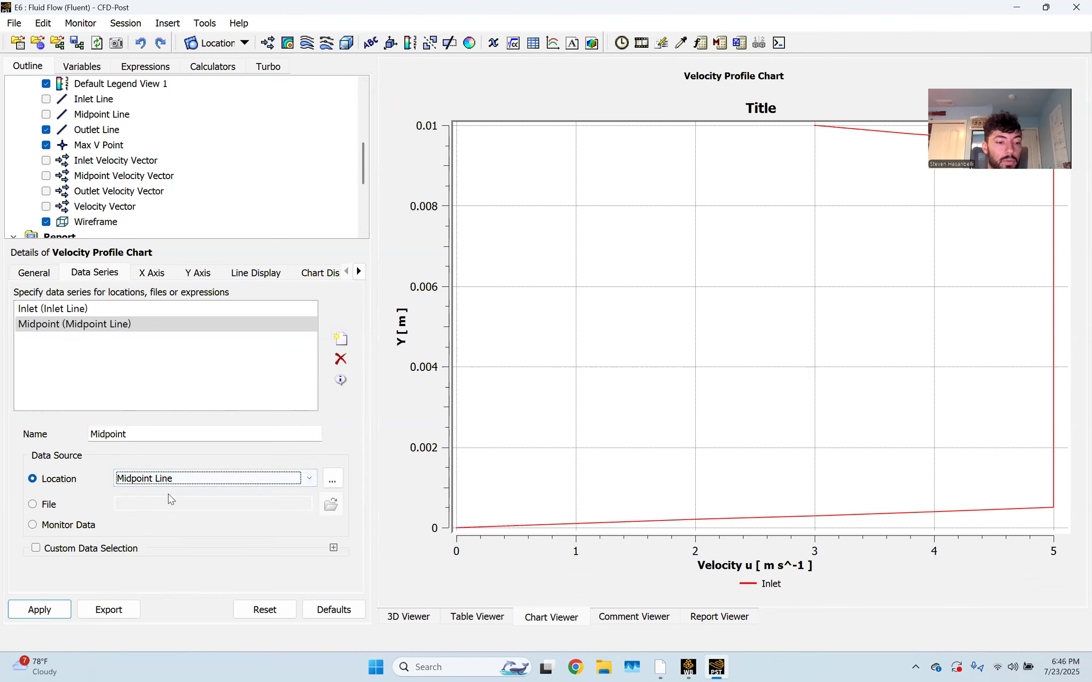
Add a third series, Outlet, from the Outlet Line and replot all three profiles
left_click(340, 340)
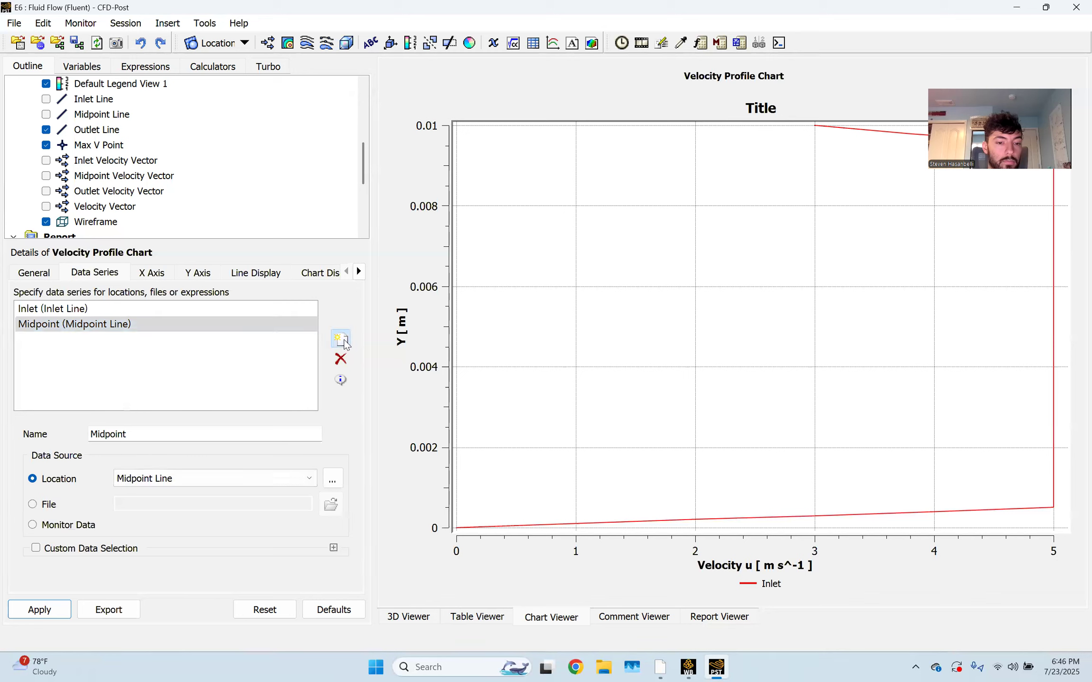
triple_click(148, 432)
type("Outlet")
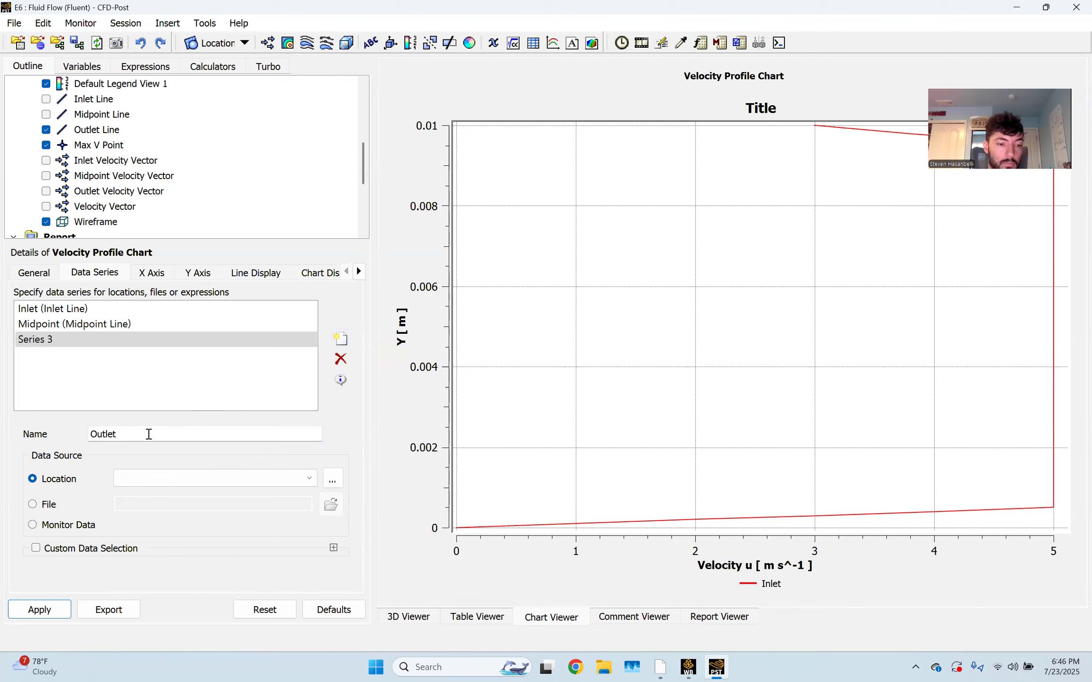
left_click(164, 478)
left_click(161, 515)
left_click(50, 610)
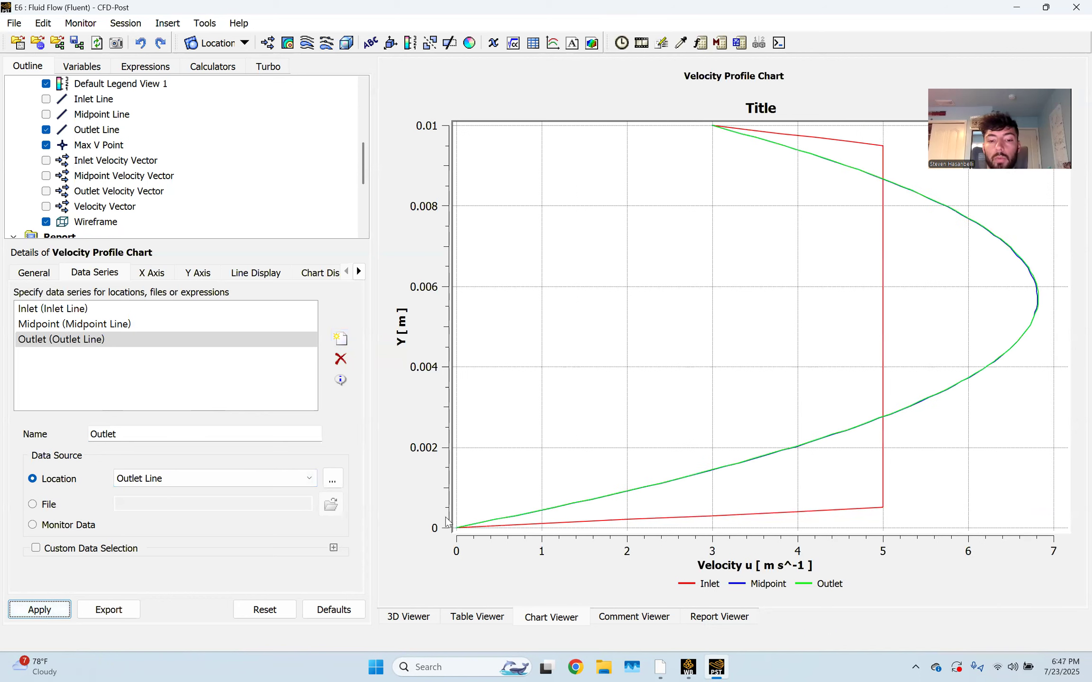
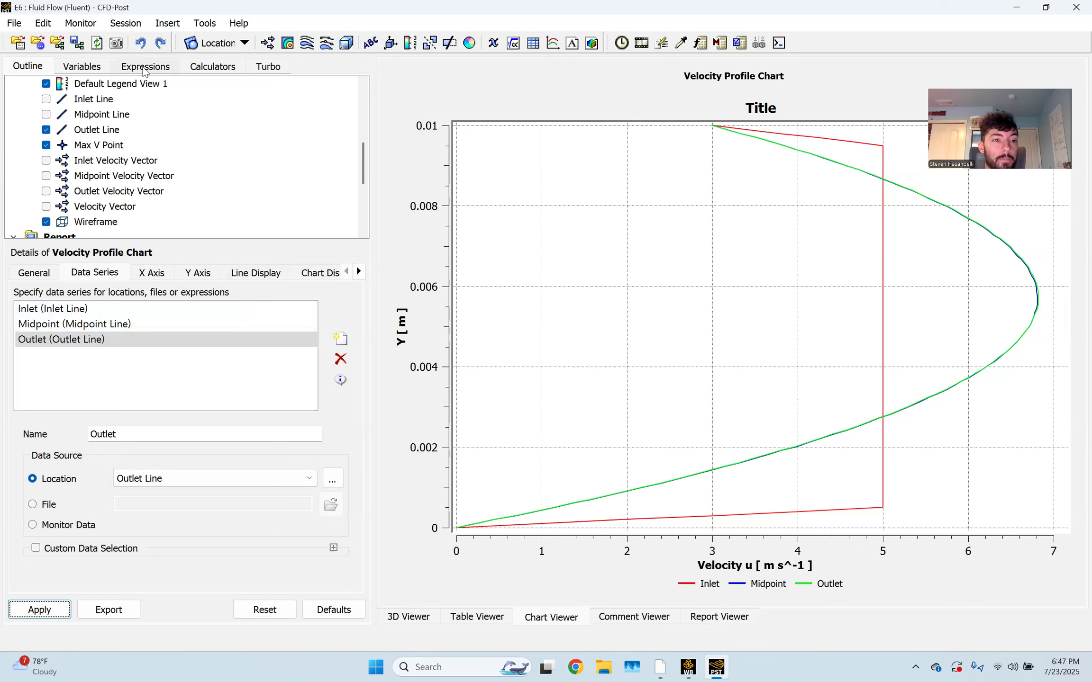
Leave the velocity profile chart and return to the Outline tree and 3D view of the channel
left_click(84, 66)
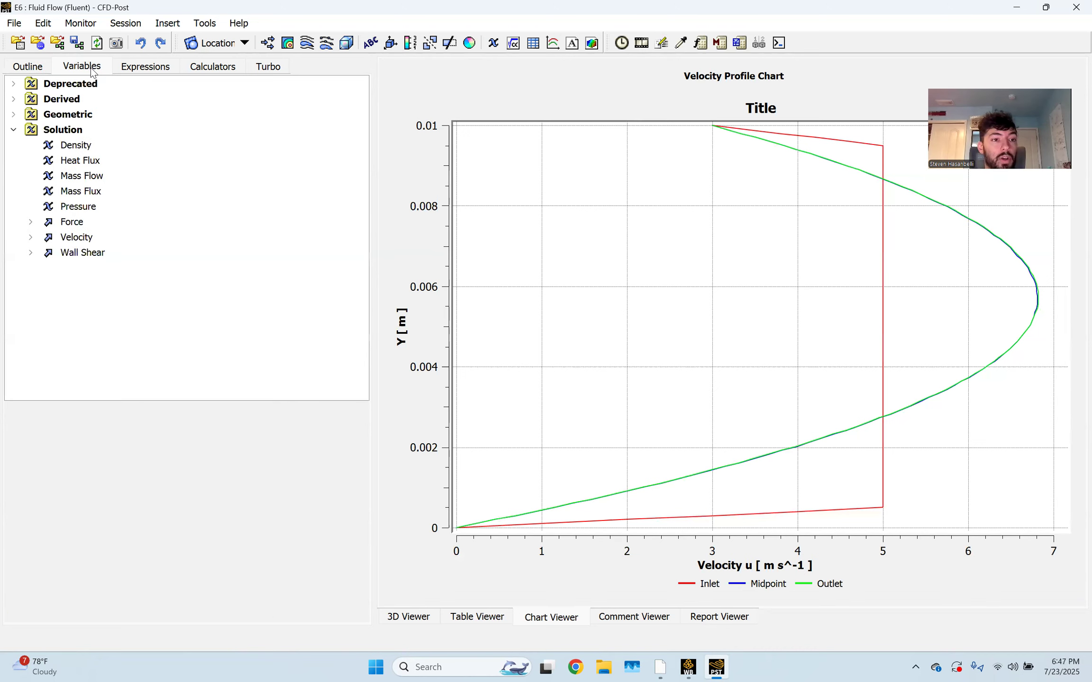
left_click(31, 66)
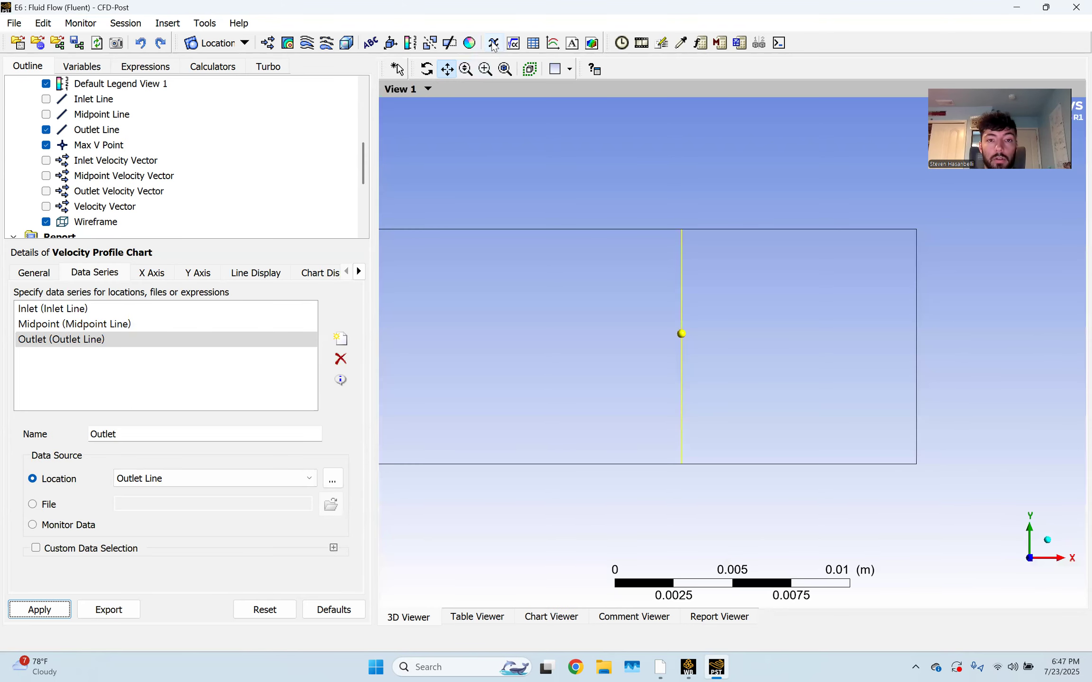
Start a new user variable, keeping the default name Variable 1
left_click(493, 44)
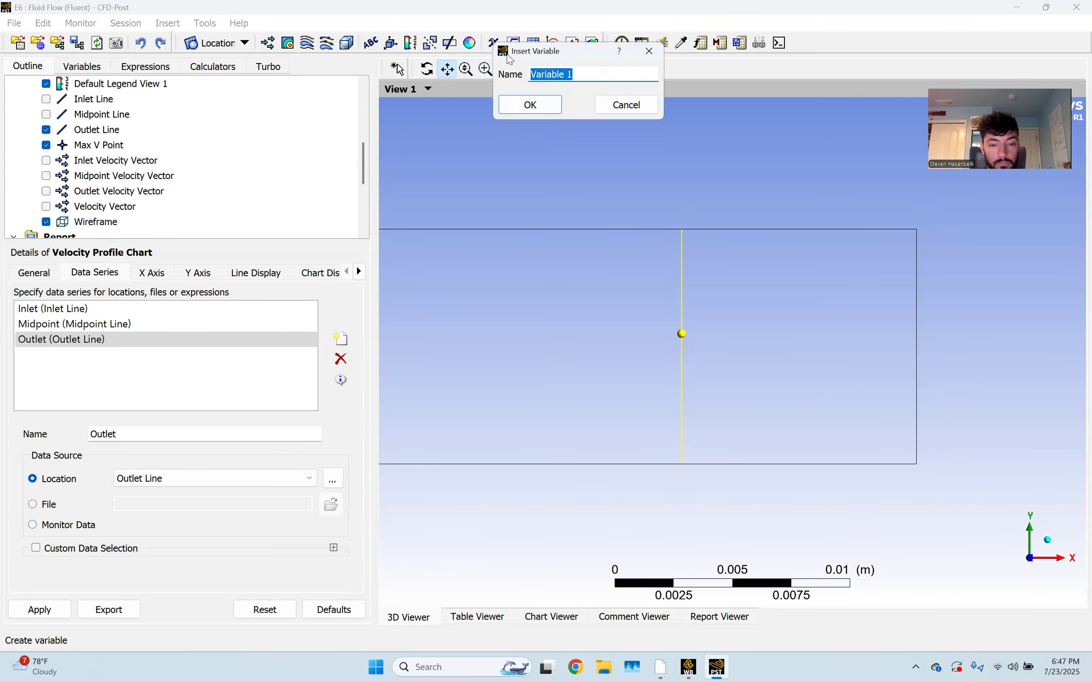
type("P")
key("BackSpace")
key("BackSpace")
key("BackSpace")
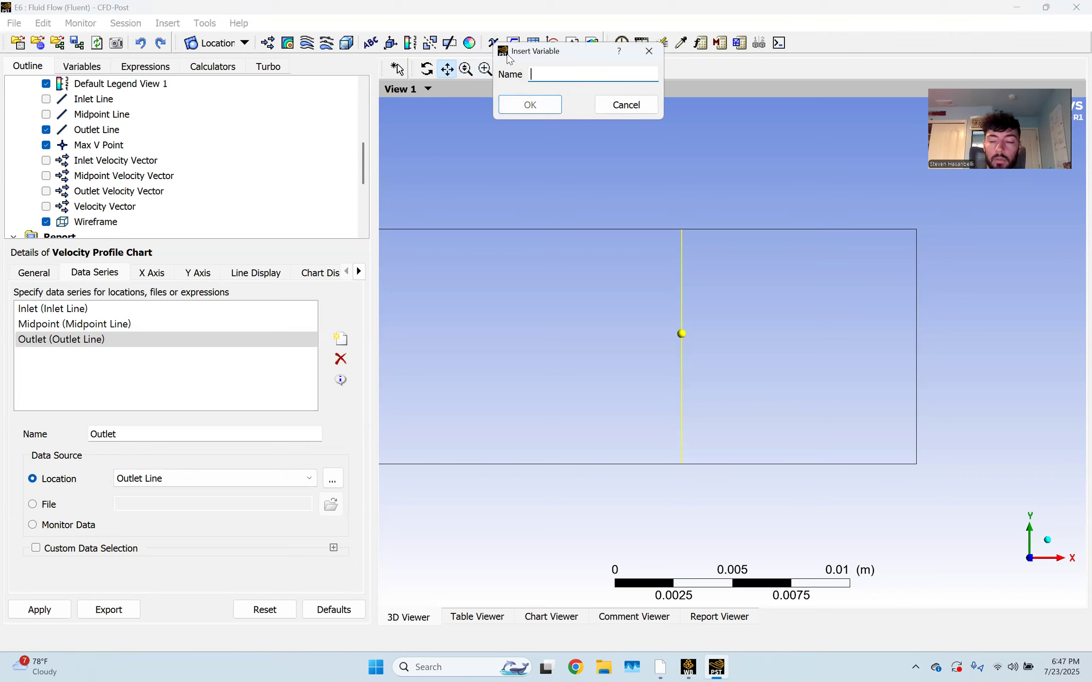
left_click(643, 105)
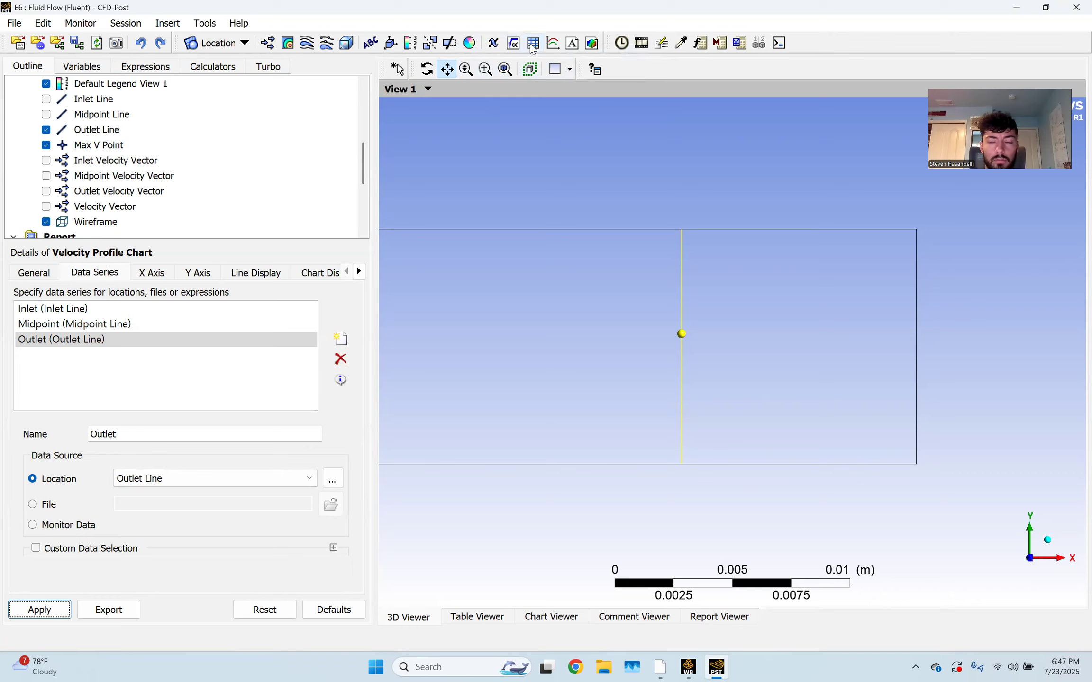
left_click(495, 44)
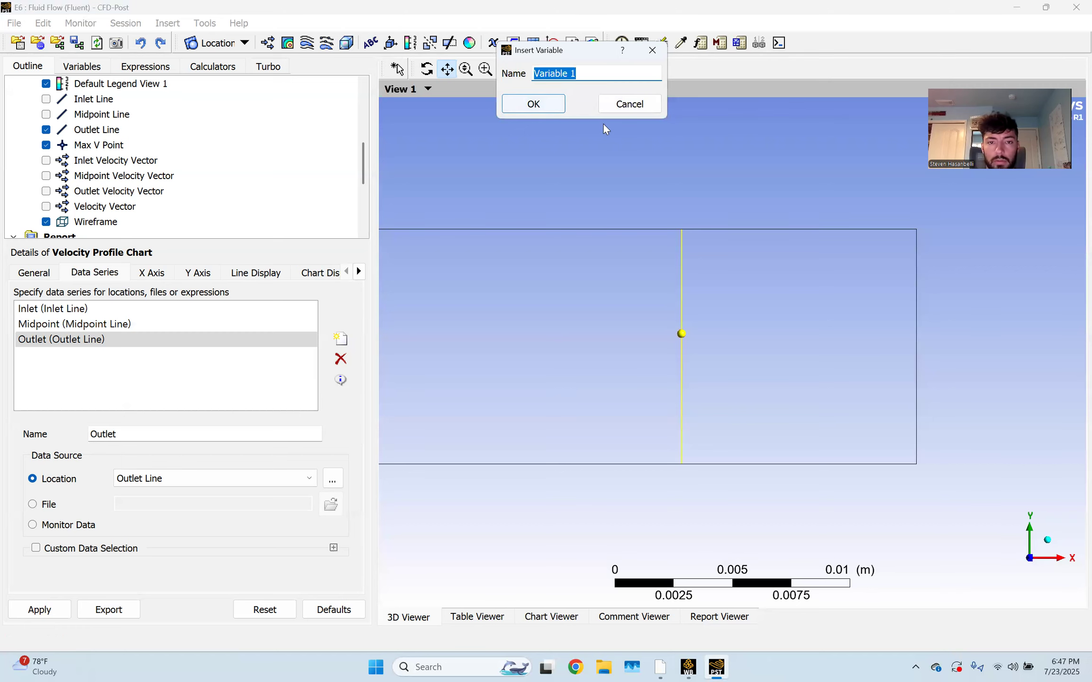
left_click(546, 103)
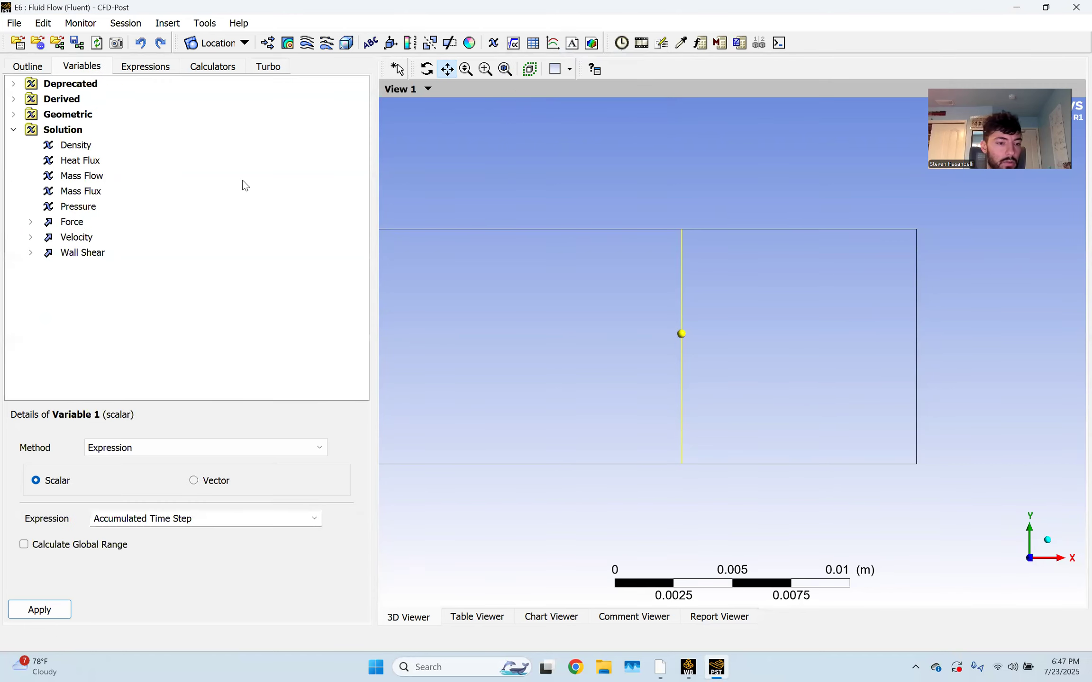
Define it as the Gradient of Pressure, apply it, and check the Max V and Height table
left_click(172, 447)
left_click(150, 495)
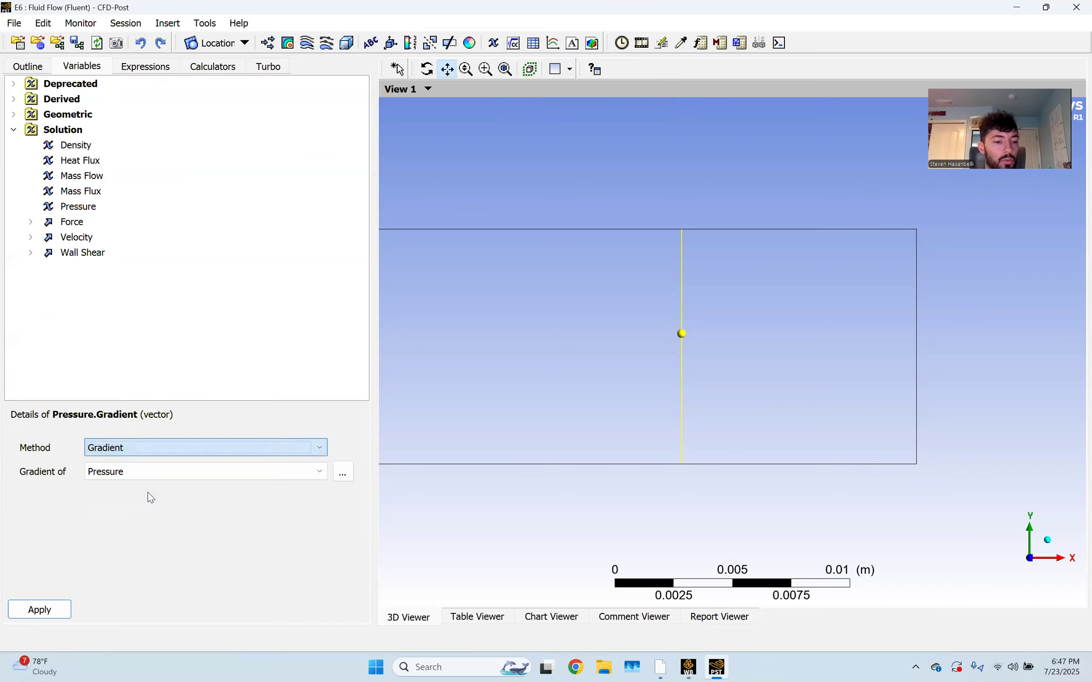
left_click(152, 474)
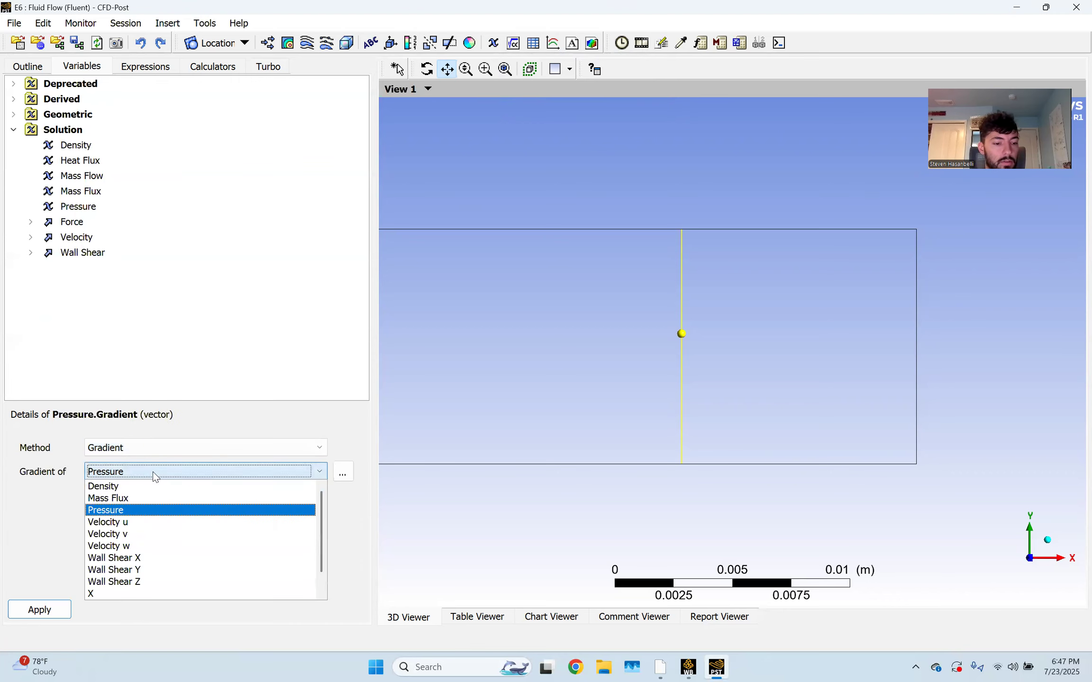
left_click(154, 476)
left_click(58, 603)
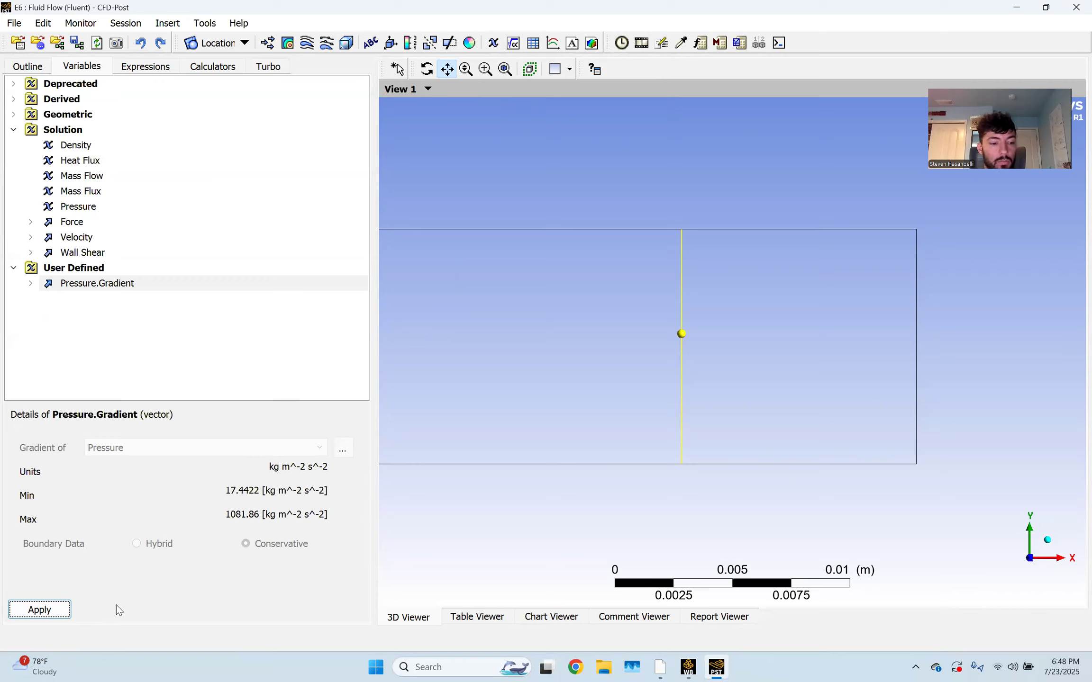
left_click(477, 617)
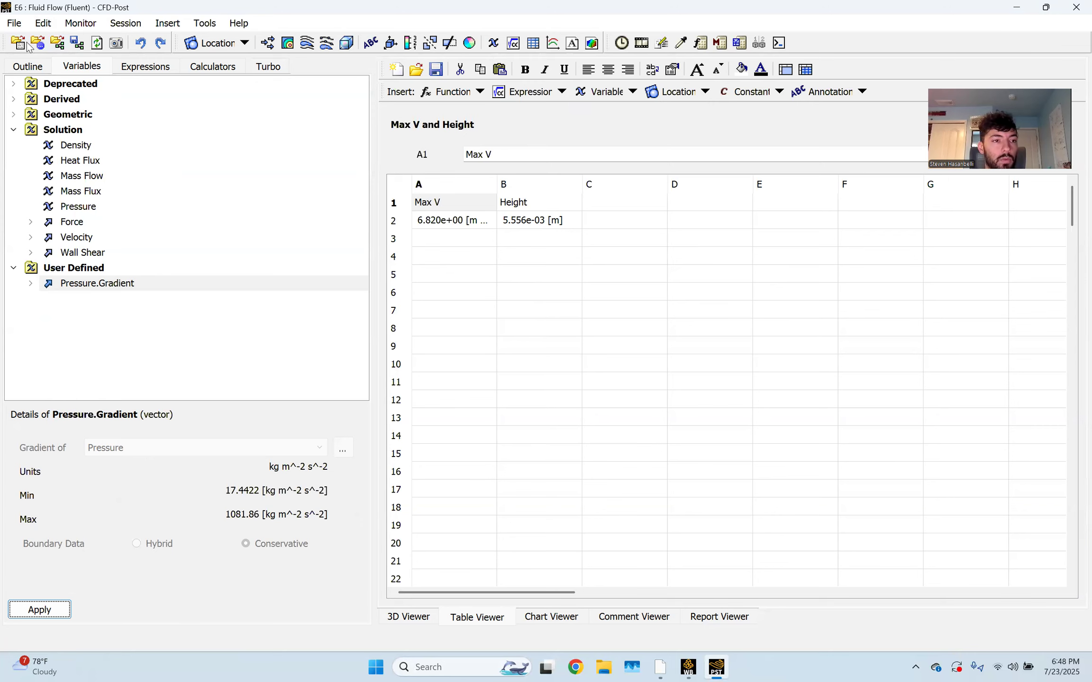
left_click(26, 67)
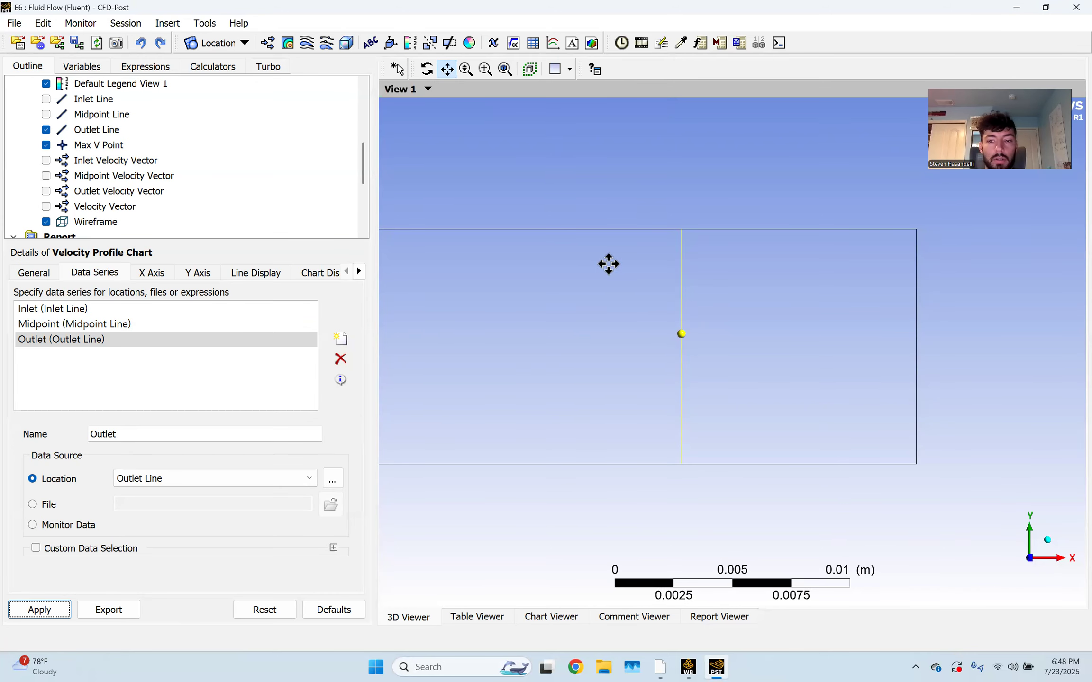
Start a variable probe at the Max V Point in the 3D view
left_click(399, 69)
scroll(671, 338, "up", 2)
scroll(670, 336, "up", 1)
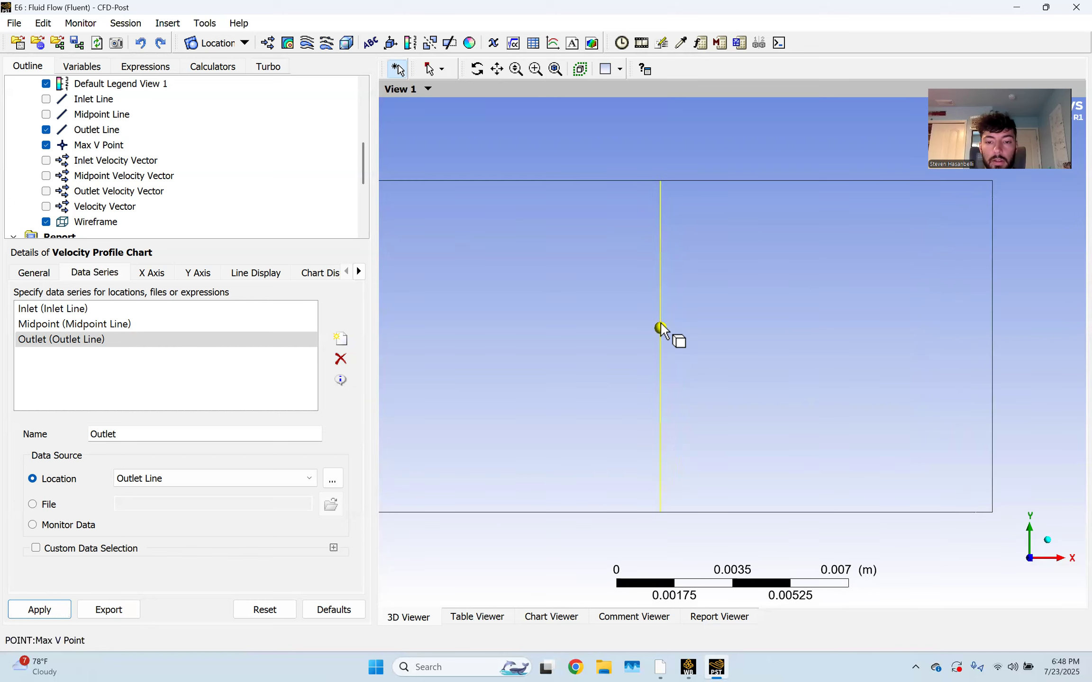
right_click(643, 323)
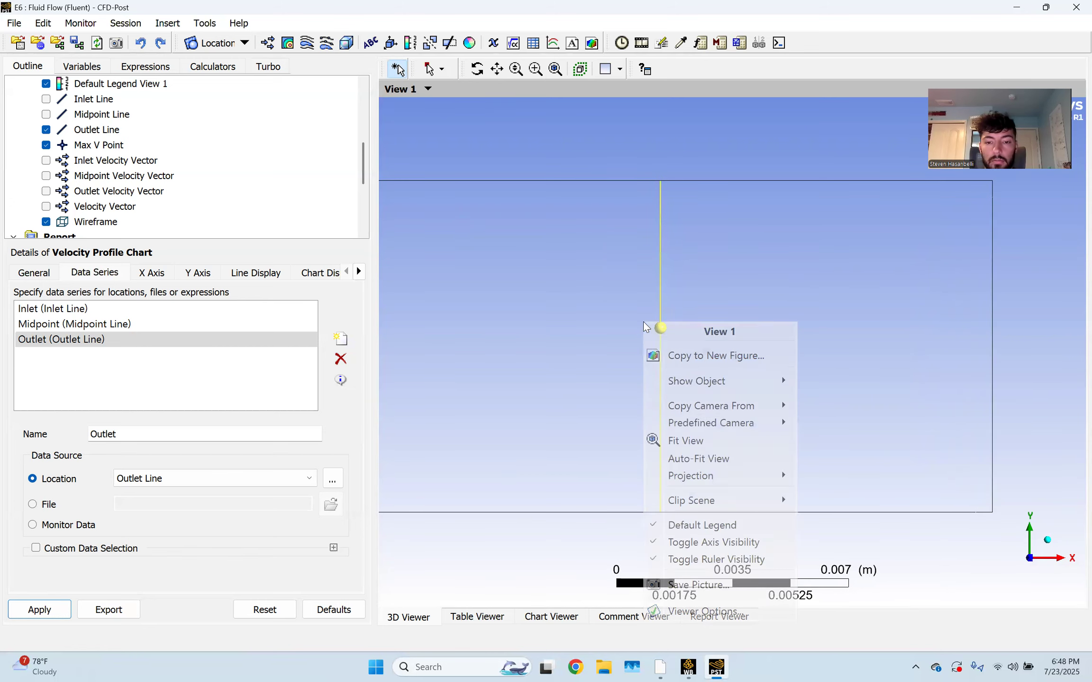
left_click(554, 280)
left_click(658, 329)
right_click(663, 326)
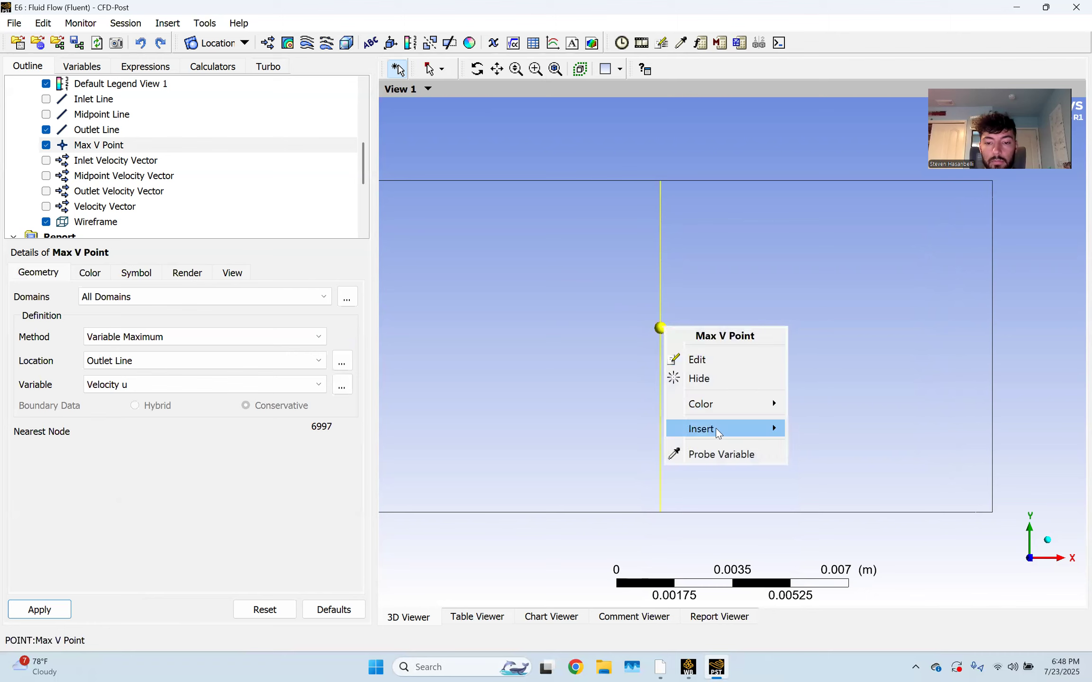
left_click(715, 451)
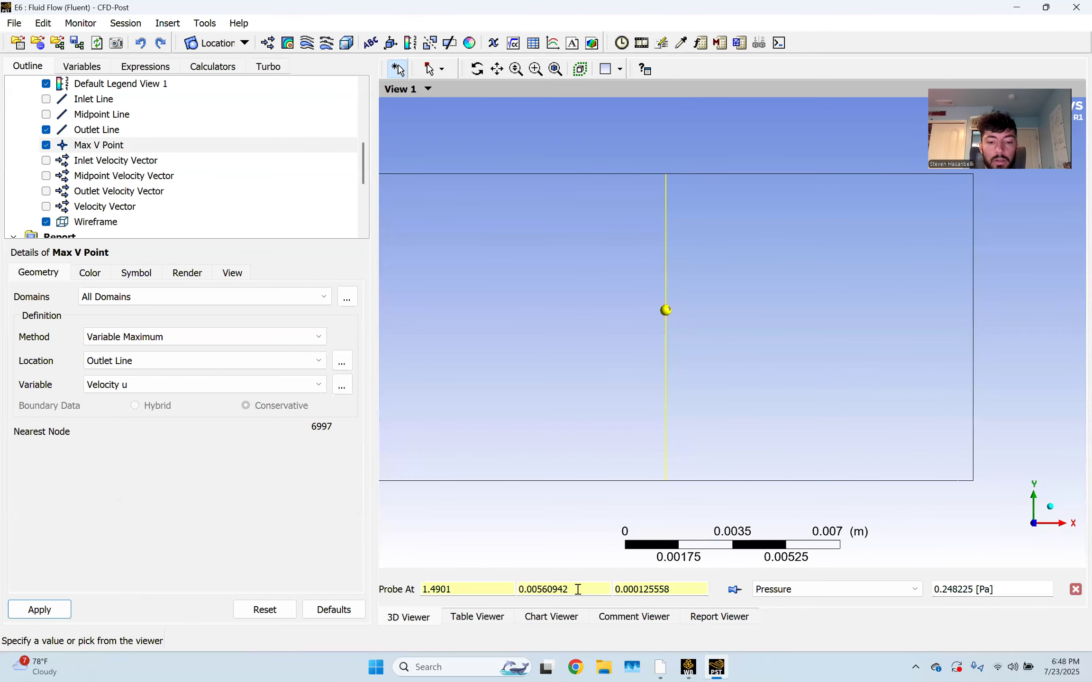
Set the probe's Y to 0.005556 and probe the Pressure.Gradient X variable
left_click_drag(542, 590, 598, 585)
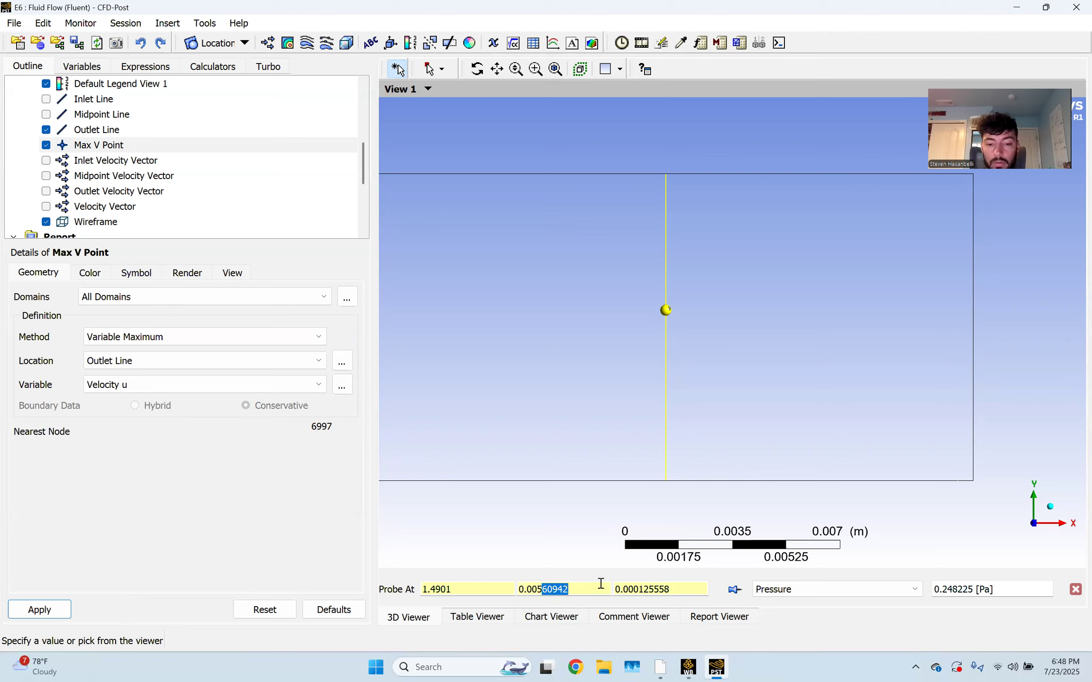
type("55")
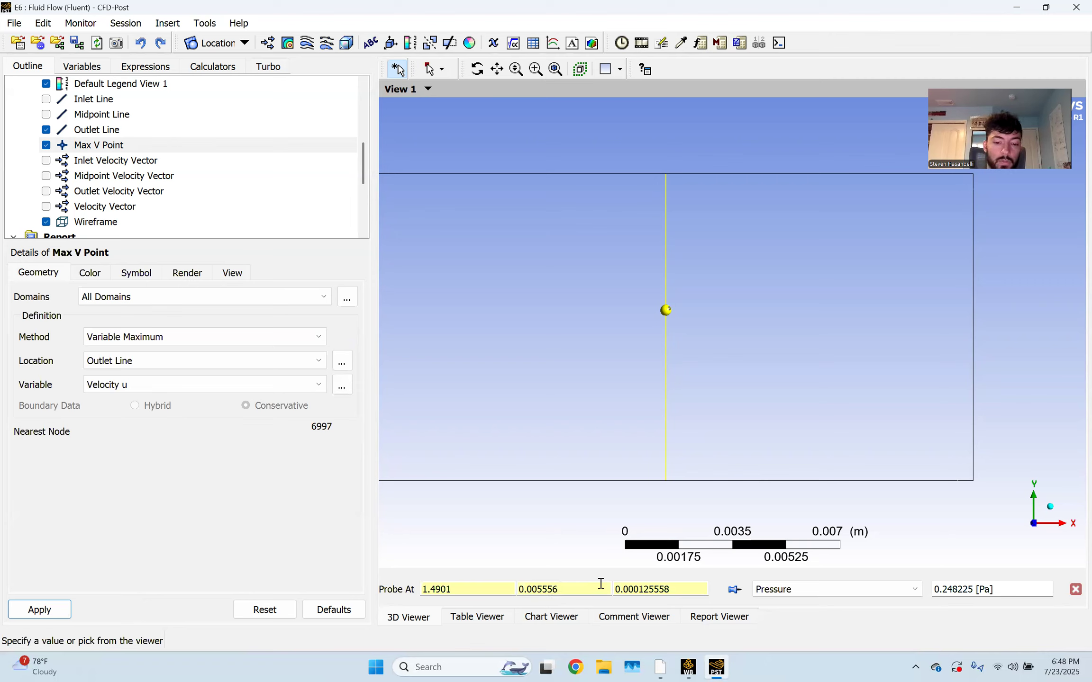
double_click(454, 589)
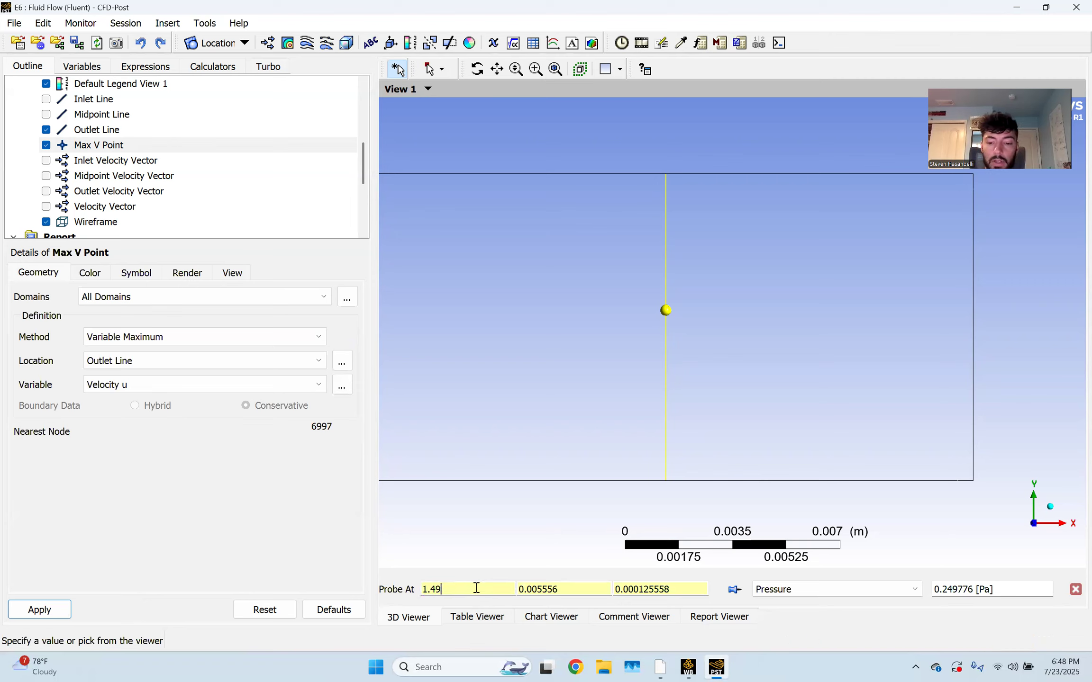
left_click(901, 590)
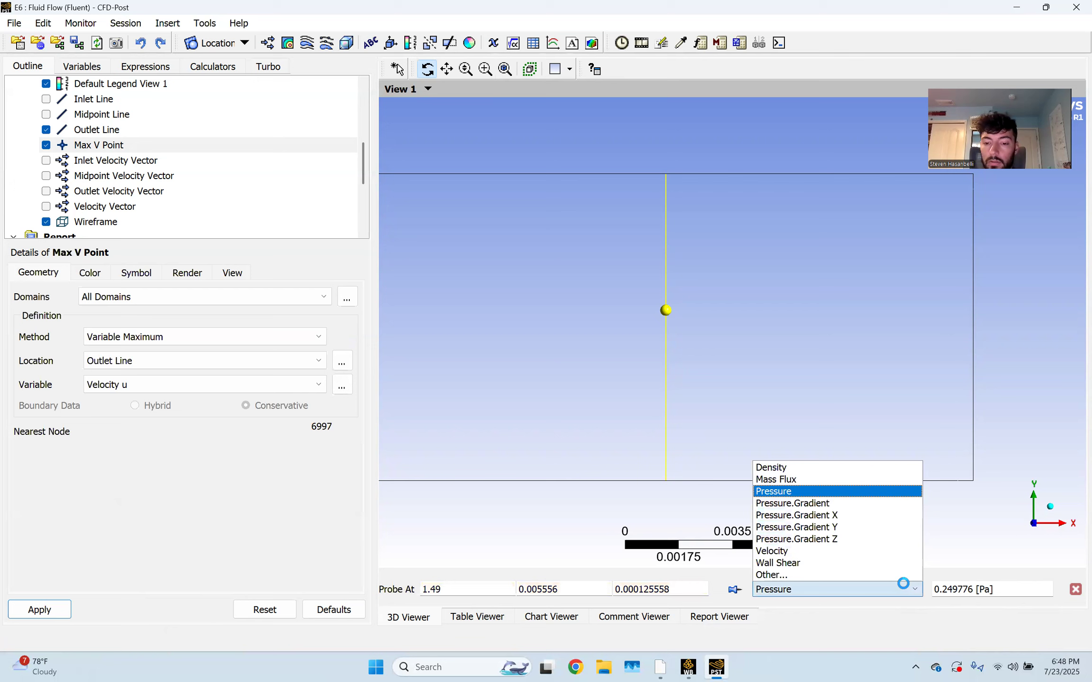
left_click(895, 515)
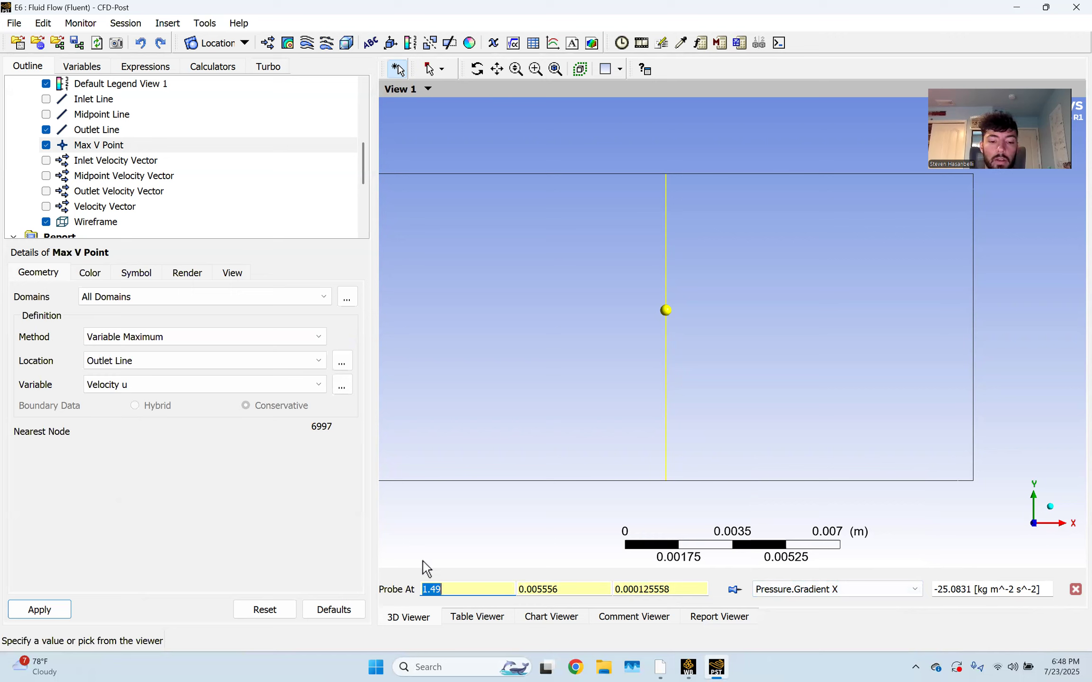
Evaluate the probe at X = 1.49, then at X = 1.0, giving -25.1202 kg m^-2 s^-2
left_click_drag(430, 590, 448, 590)
type("5")
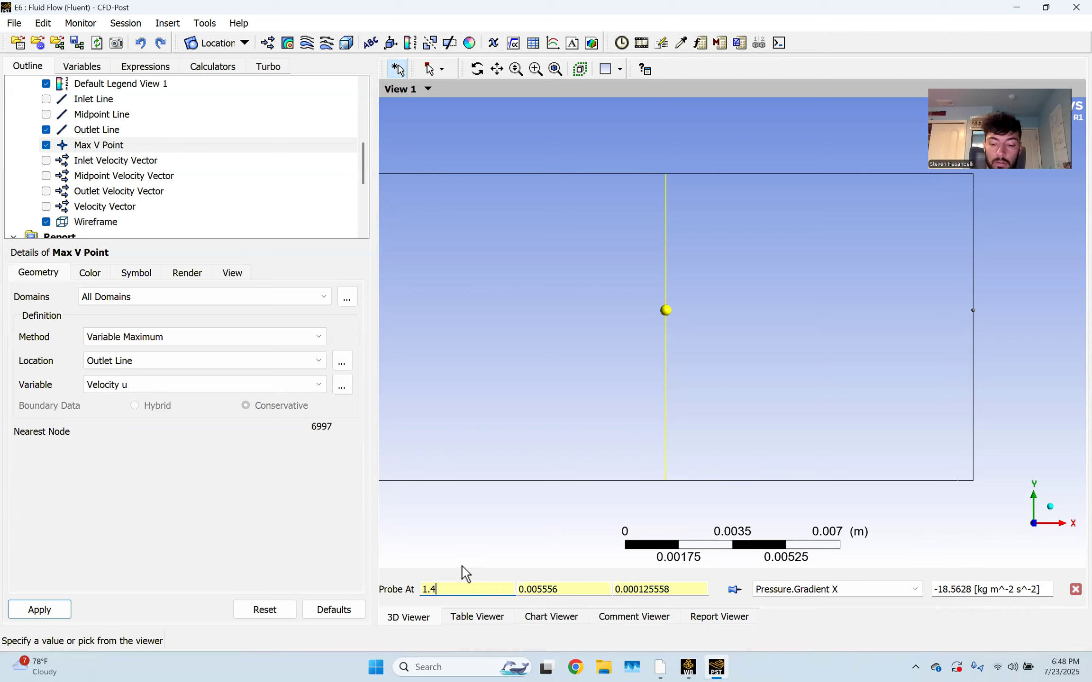
key("Return")
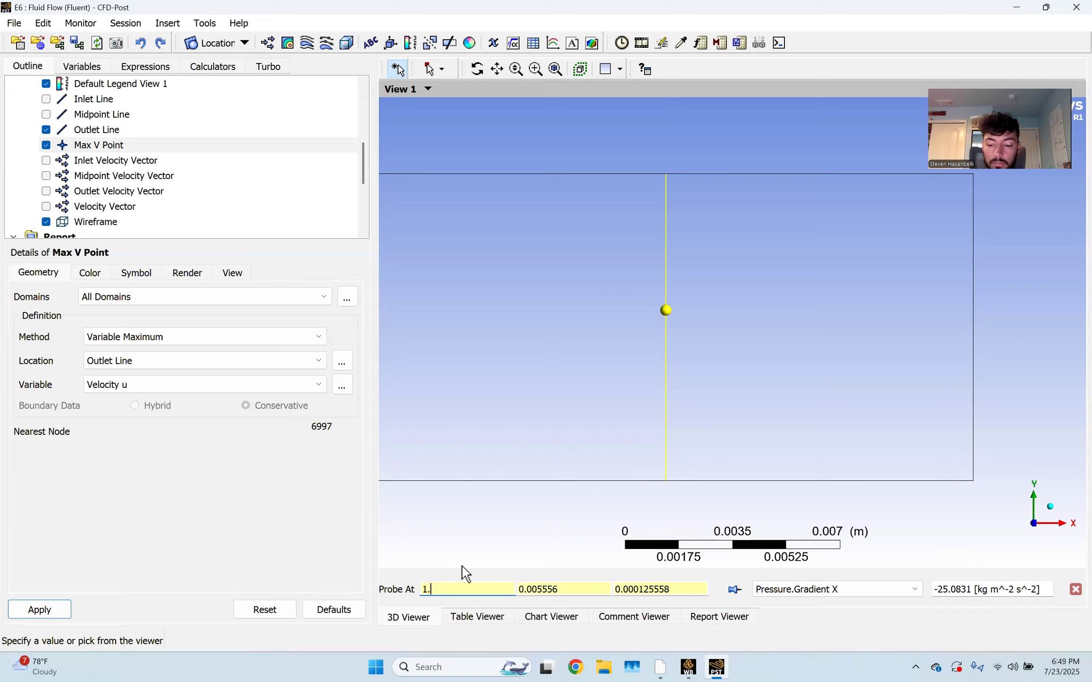
type("1.0")
key("Return")
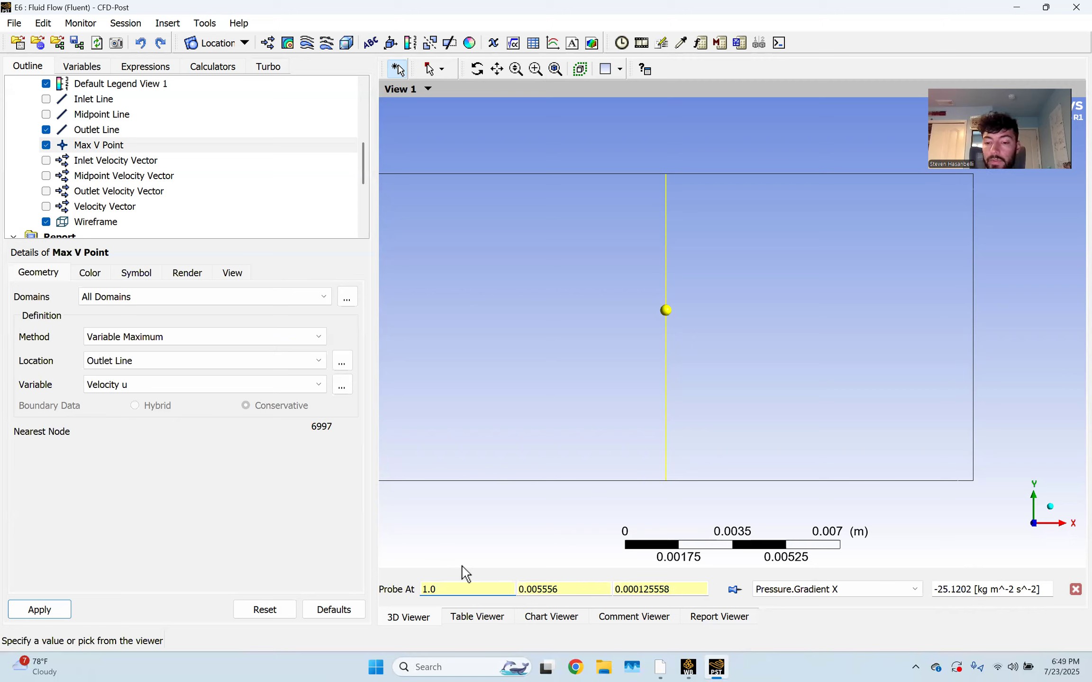